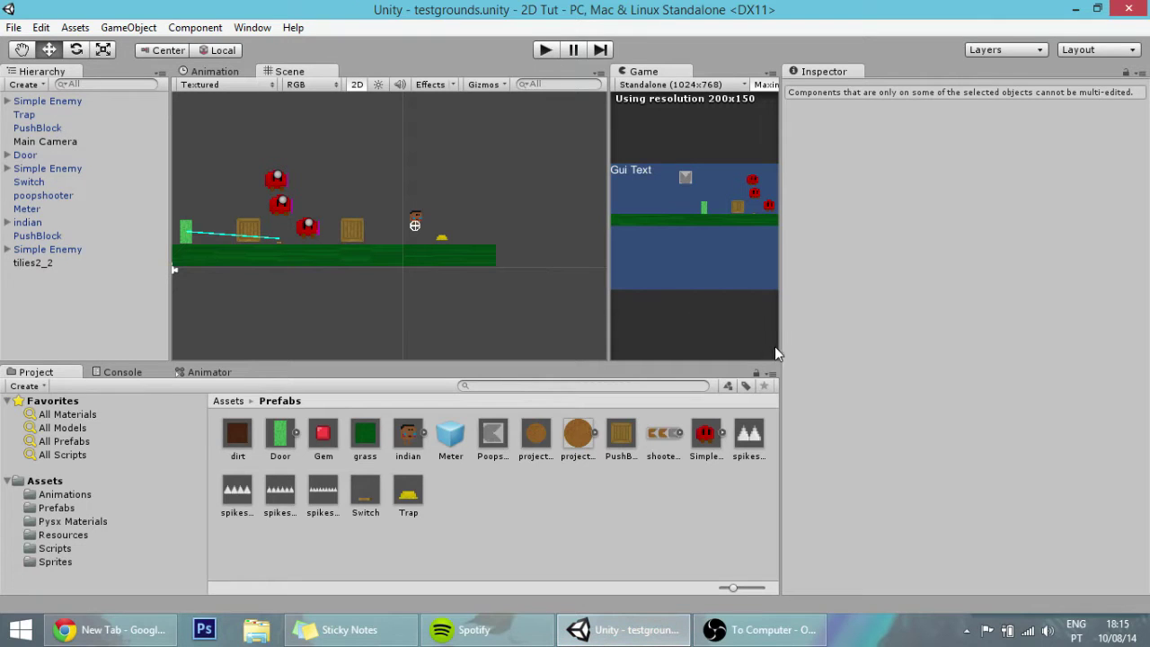
Step: Narrow the Inspector to enlarge the Scene and Game views, and widen the Game view slightly
left_click_drag(780, 332, 971, 335)
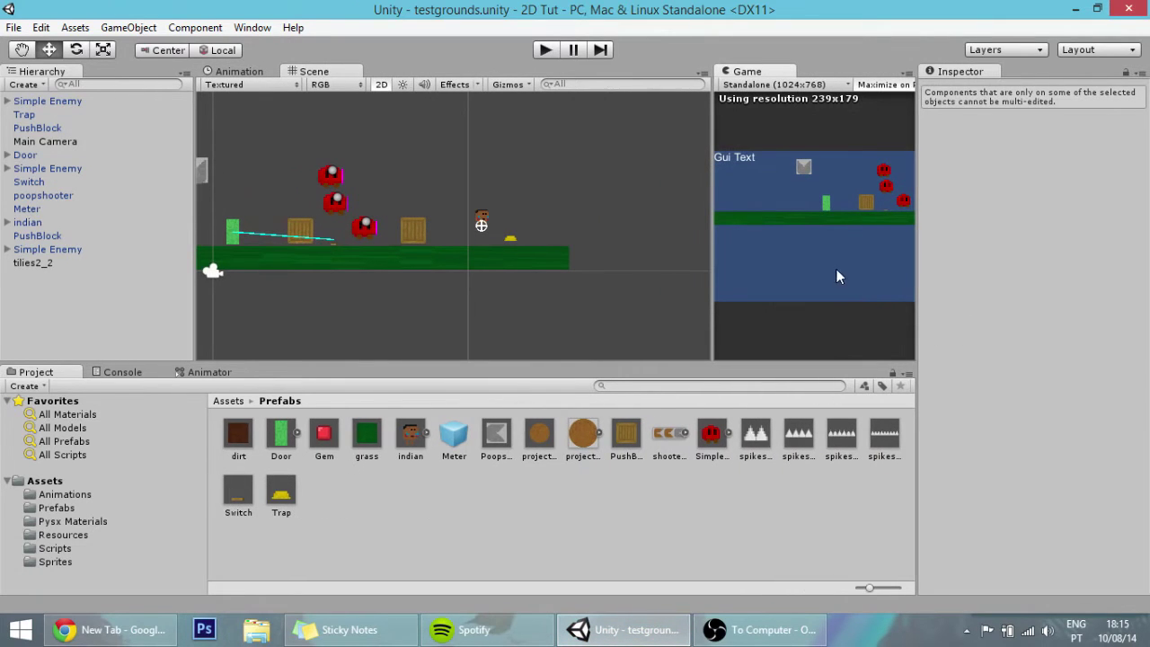
left_click_drag(712, 267, 680, 270)
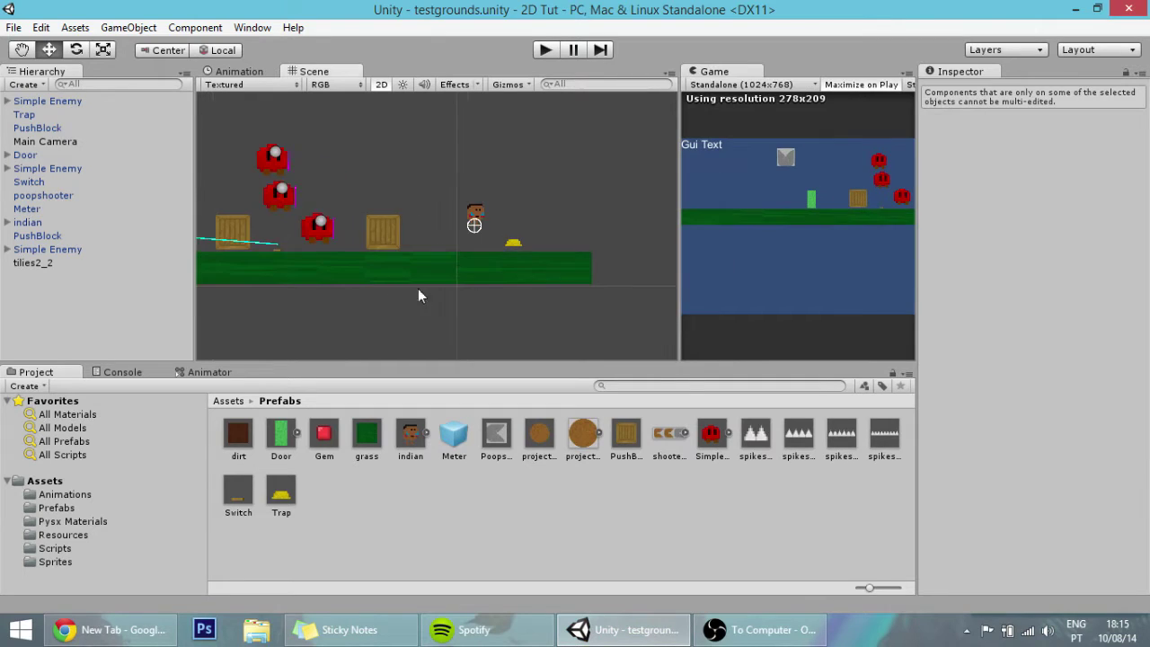
scroll(419, 290, "up", 3)
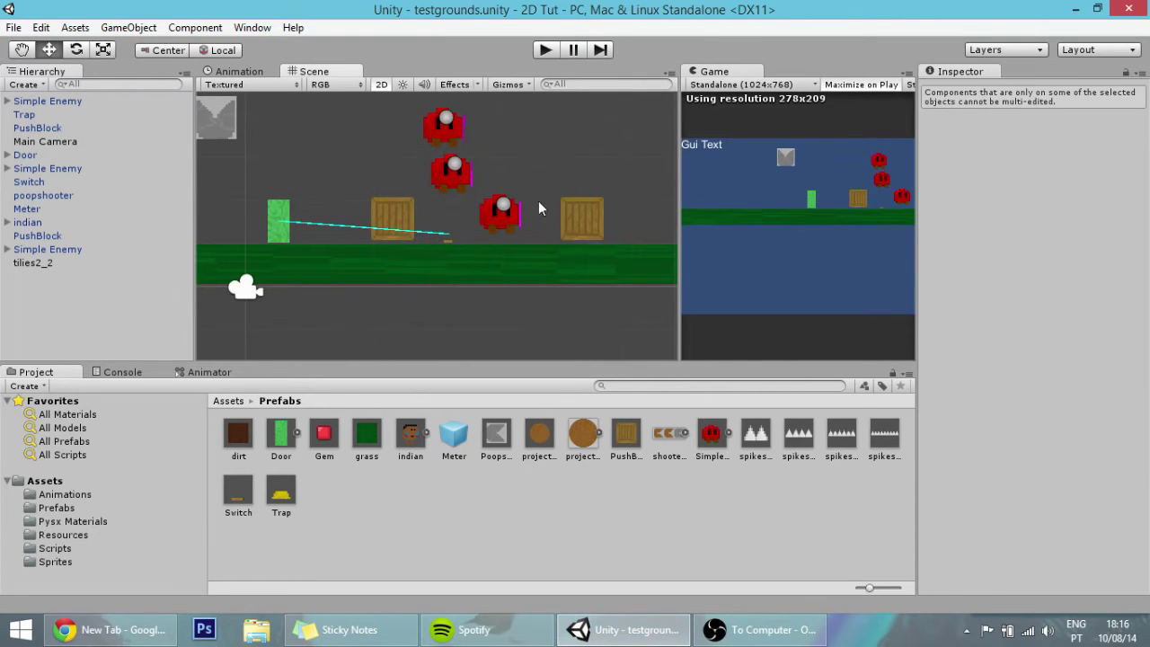
left_click(584, 212)
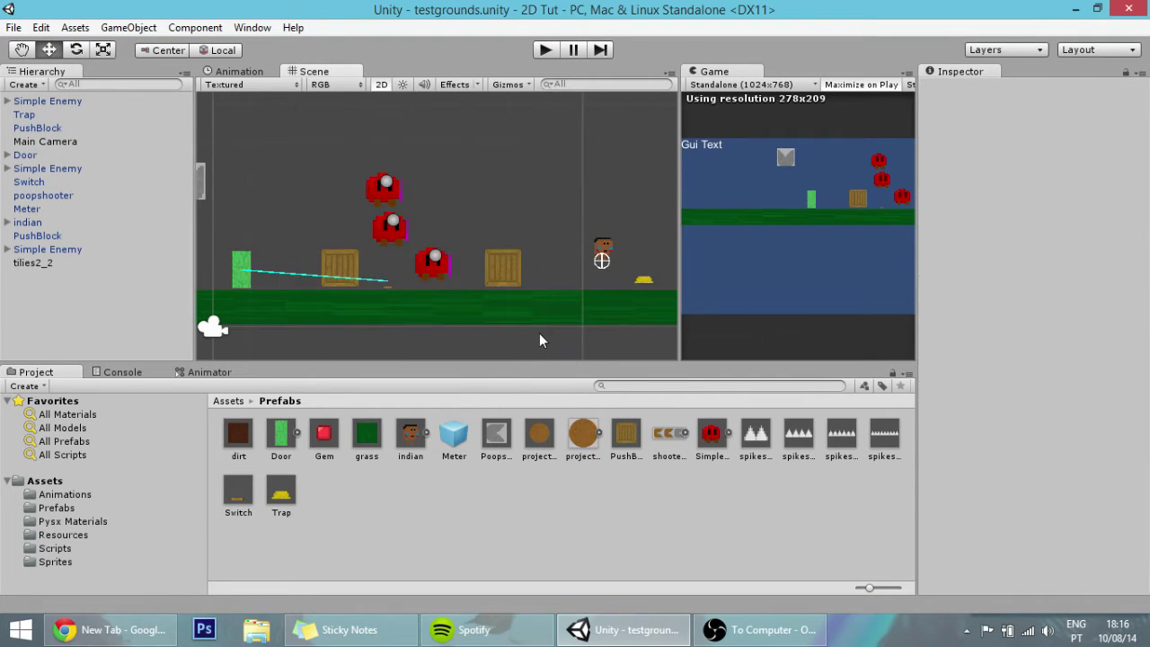
scroll(539, 333, "down", 3)
scroll(539, 324, "up", 1)
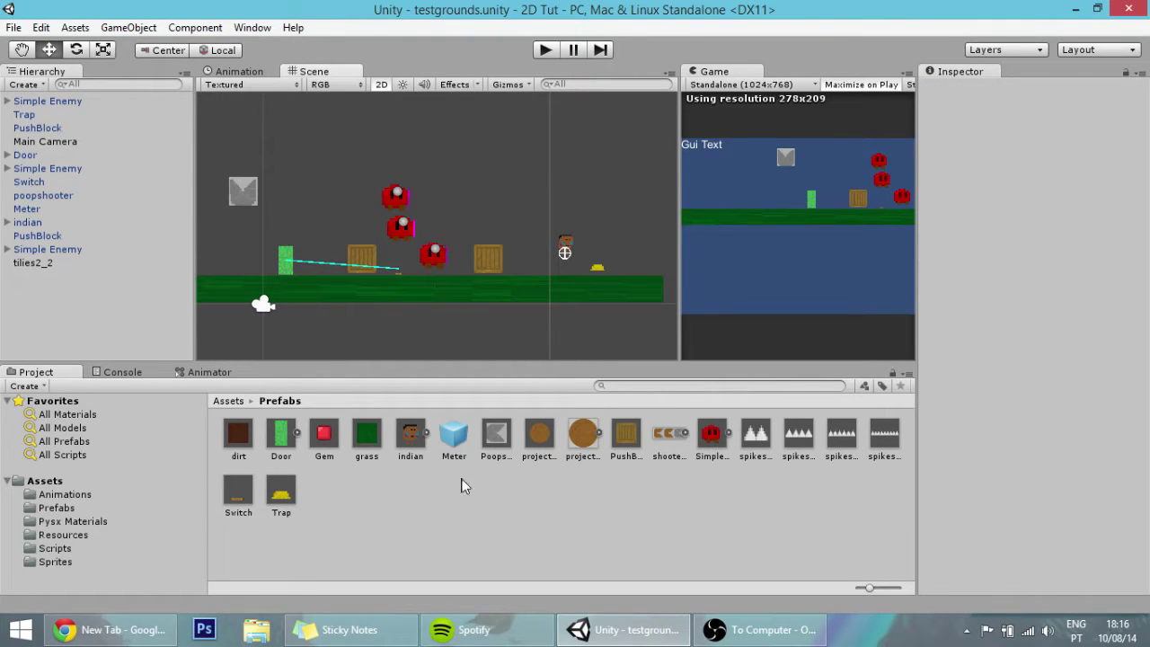
middle_click_drag(468, 220, 531, 217)
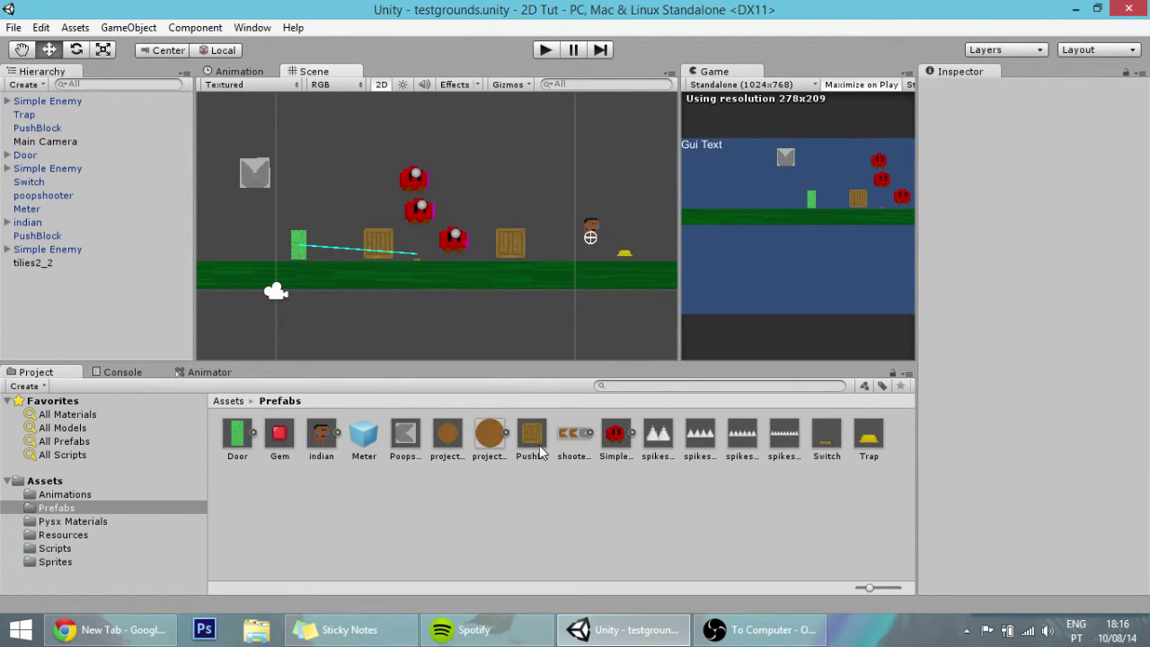
Step: Apply the settings of the PushBlock crate beside the player to its prefab, leaving its mass at 10
left_click(540, 449)
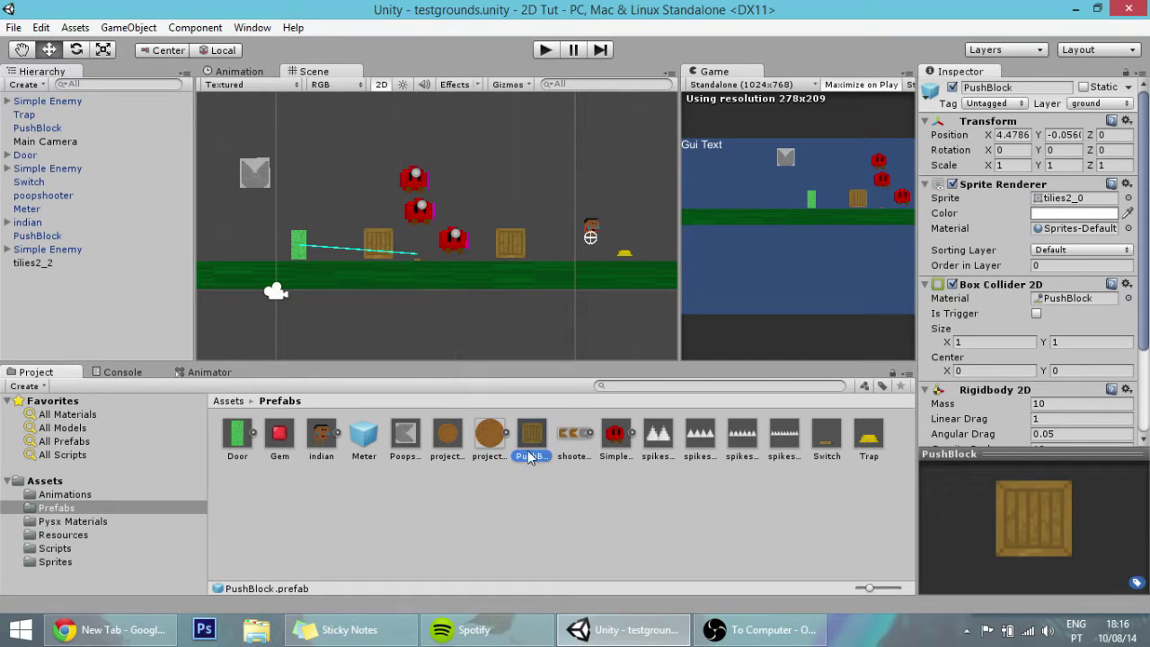
left_click(505, 240)
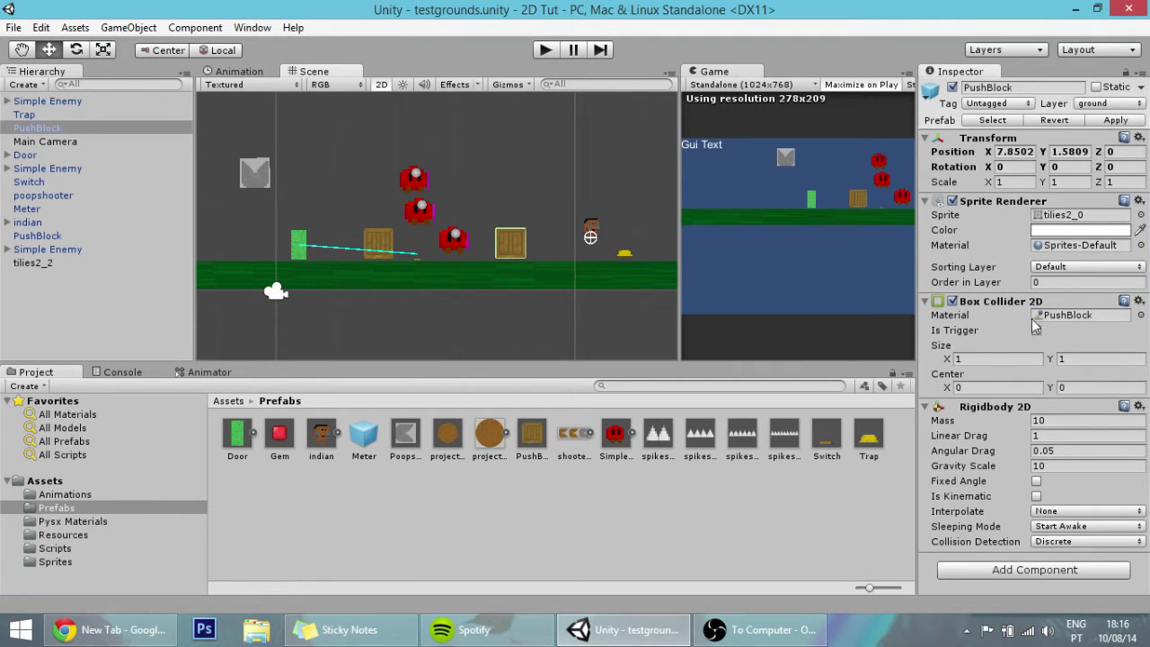
mouse_move(1022, 422)
left_mouse_down()
mouse_move(1044, 417)
mouse_move(1018, 399)
left_mouse_up()
key("ctrl+z")
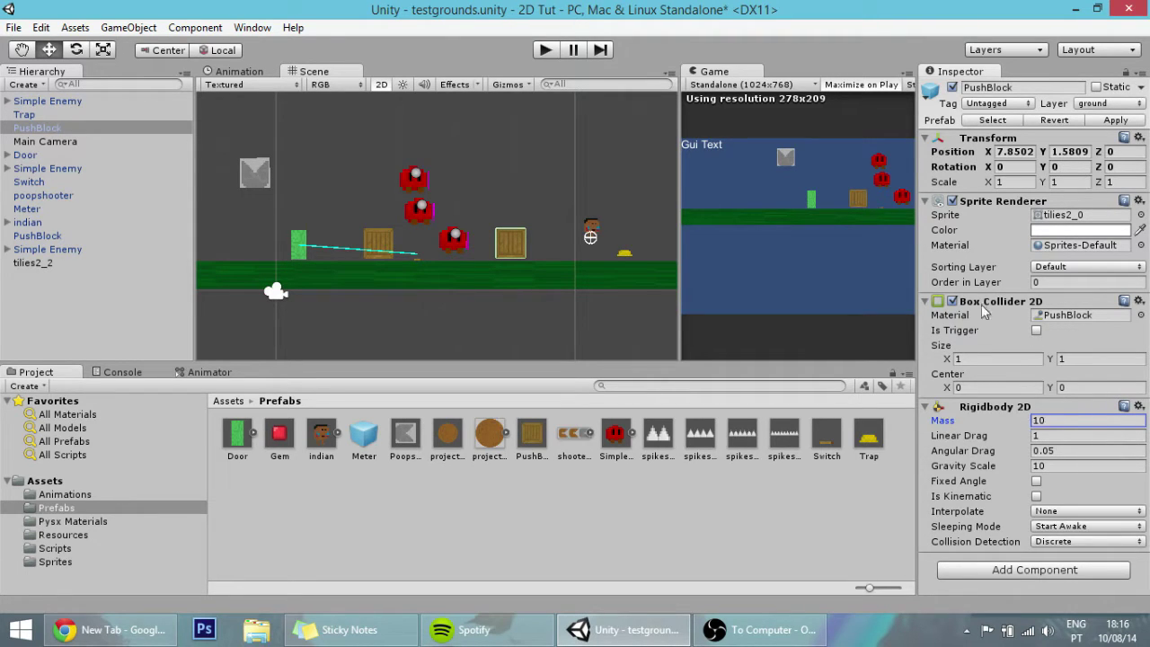
left_click(1118, 120)
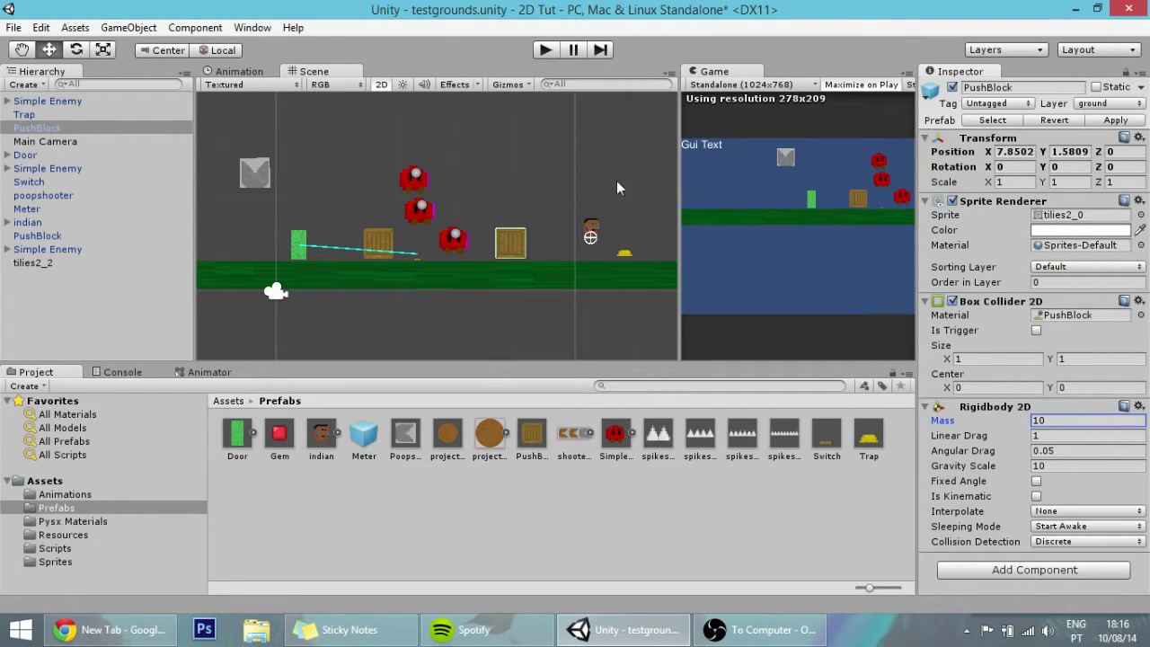
Step: Apply the lowest Simple Enemy and the indian player to their prefabs, and inspect the poopshooter, Door and Switch objects
left_click(456, 244)
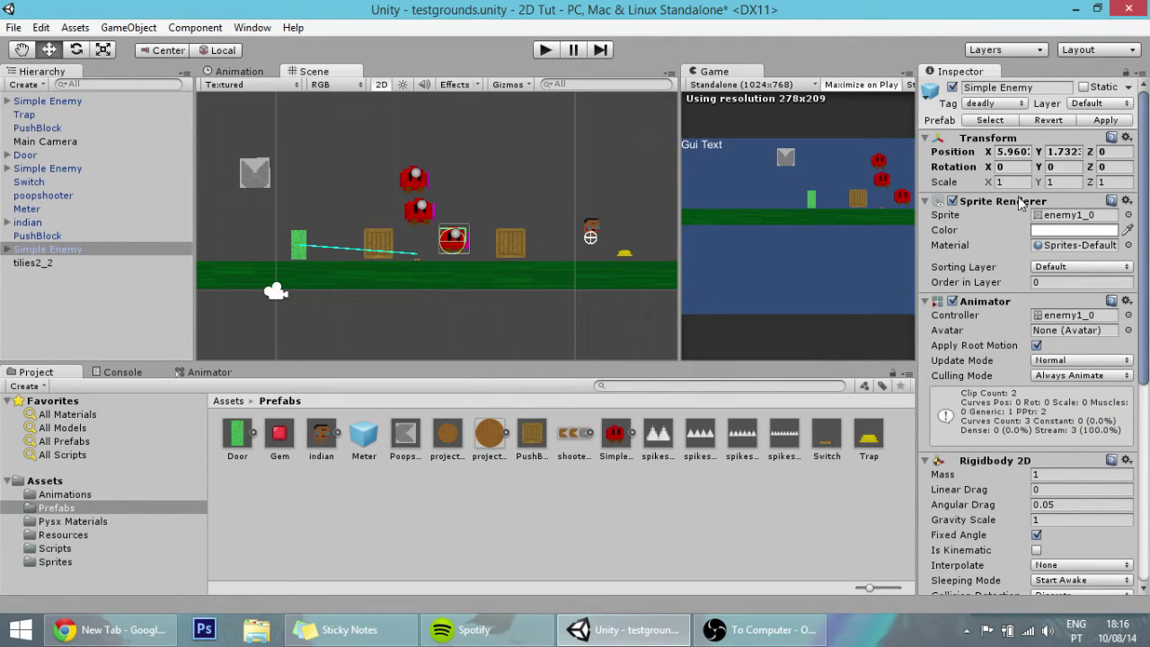
left_click(1101, 121)
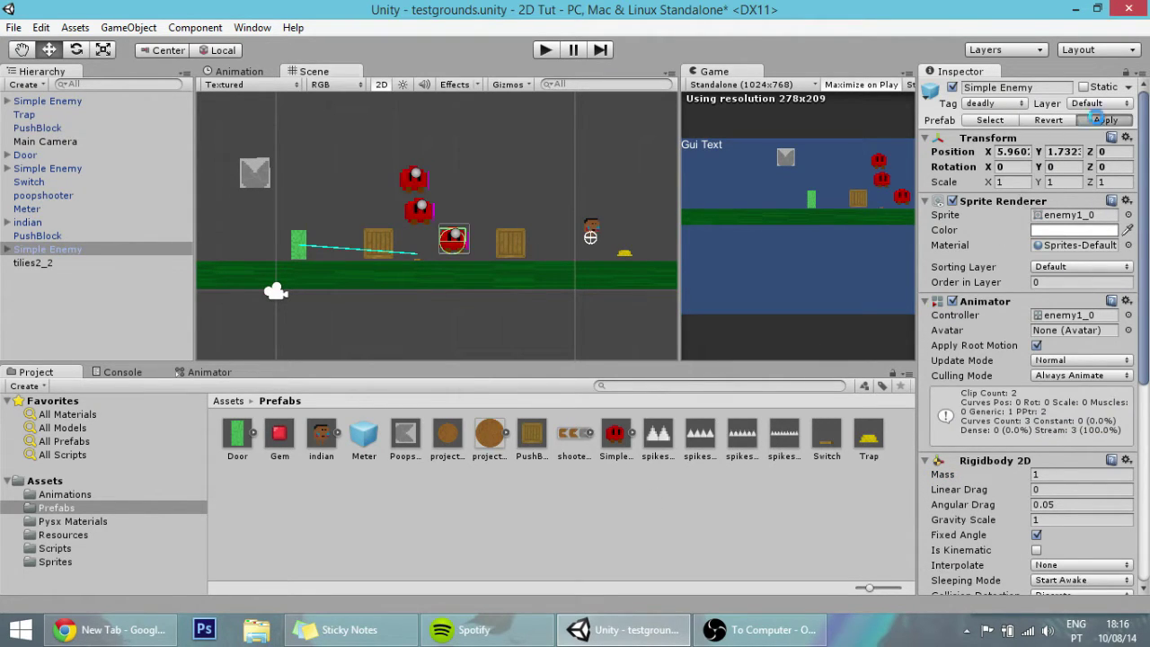
left_click(256, 176)
scroll(449, 245, "down", 1)
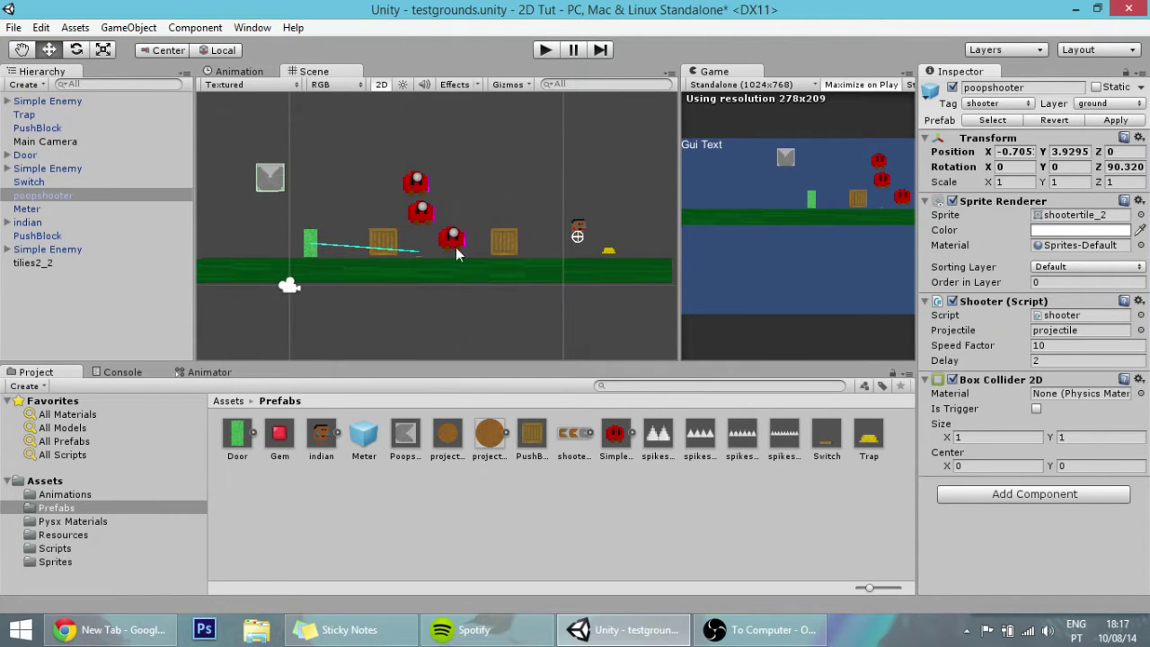
left_click(317, 246)
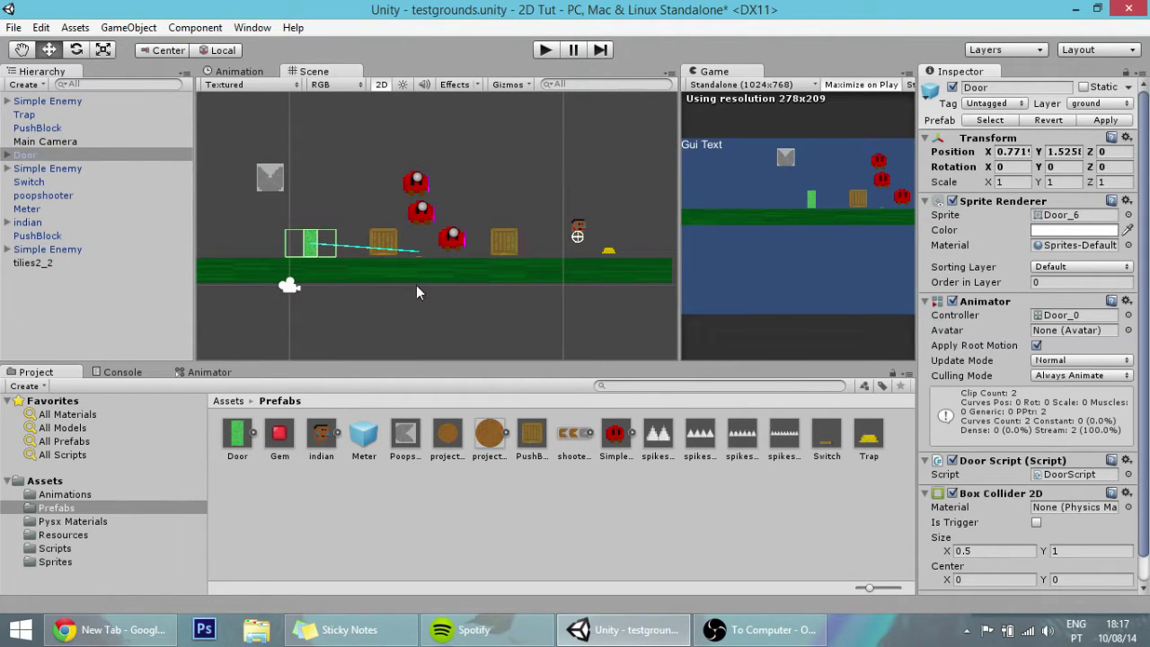
left_click(420, 253)
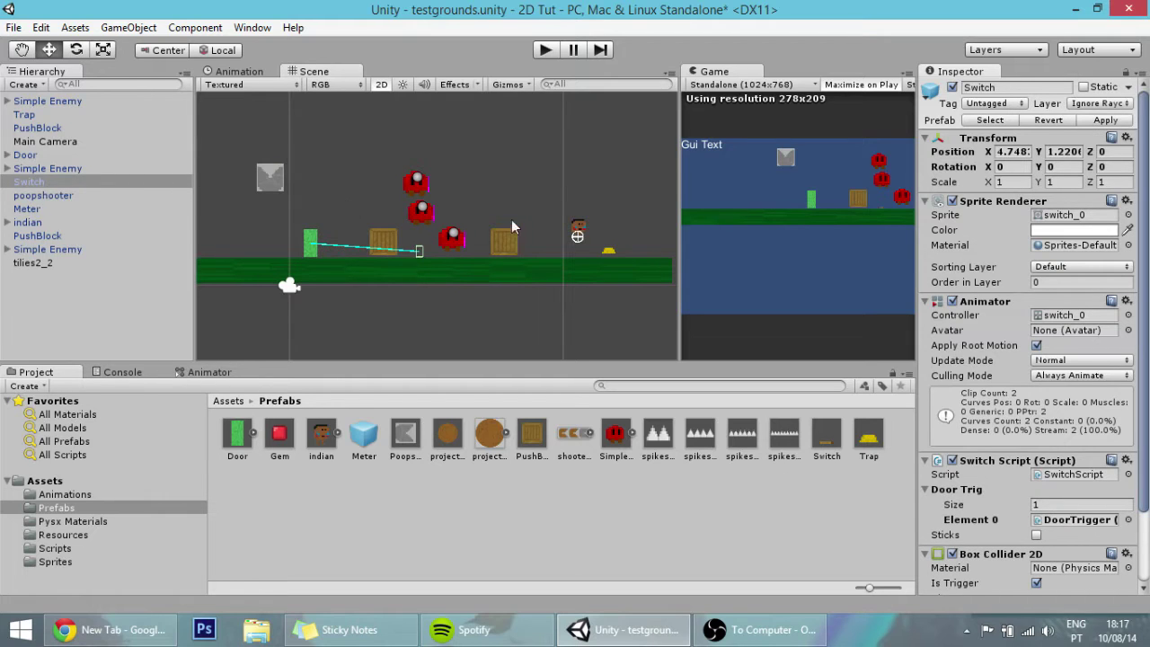
left_click(578, 229)
left_click(1104, 120)
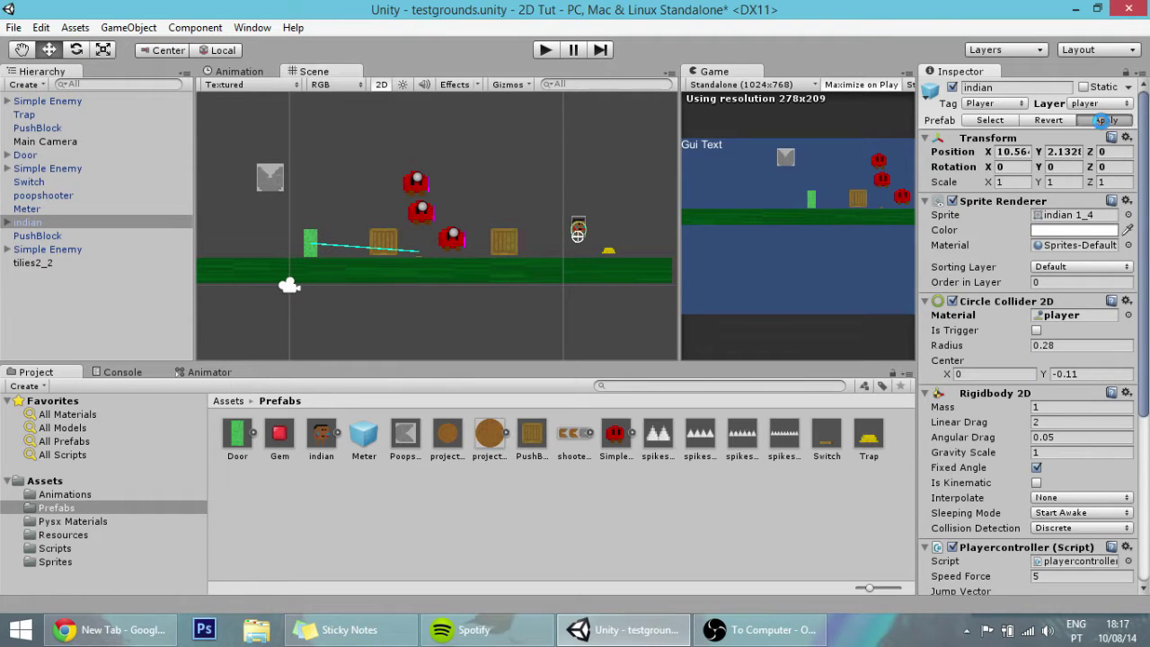
Step: Examine the component settings of the long green ground tile and the yellow trap
scroll(508, 252, "down", 2)
left_click(555, 262)
scroll(532, 306, "up", 2)
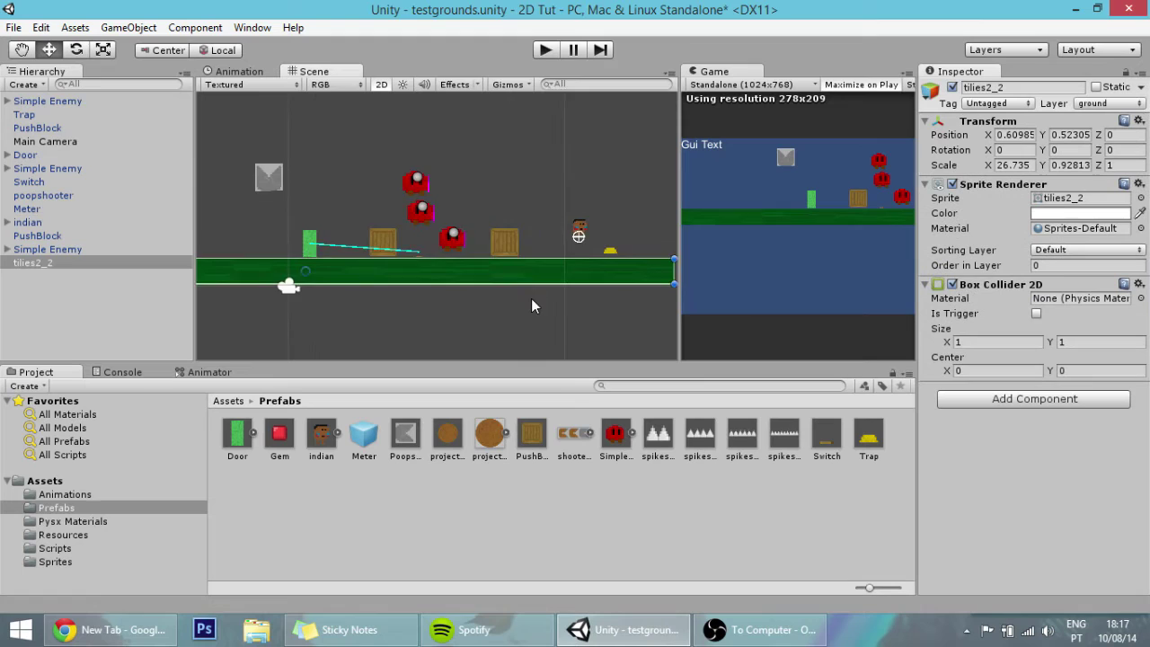
scroll(529, 306, "down", 2)
scroll(514, 309, "up", 2)
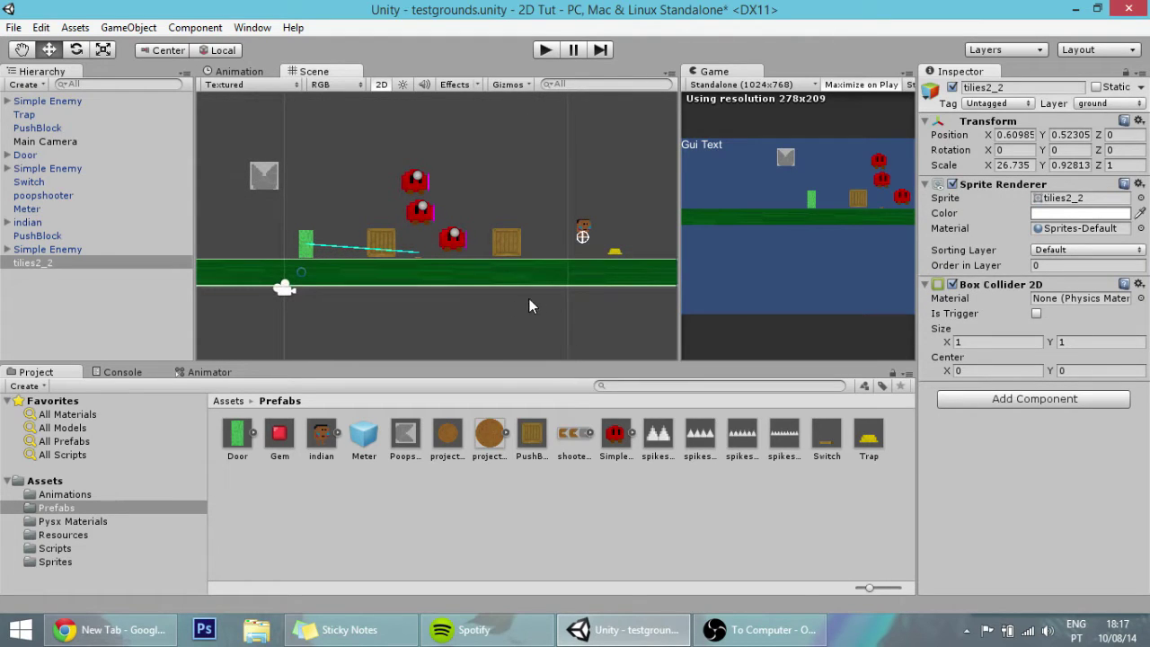
scroll(539, 288, "down", 1)
left_click(609, 248)
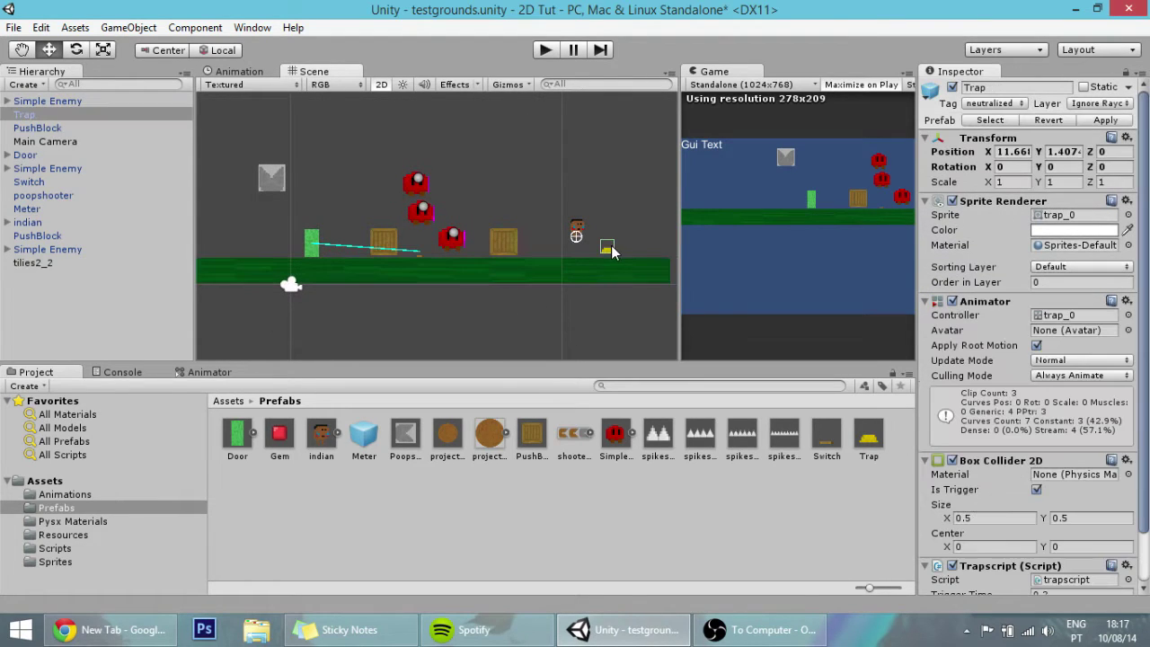
left_click(483, 346)
left_click(497, 268)
scroll(503, 284, "down", 1)
left_click(505, 293)
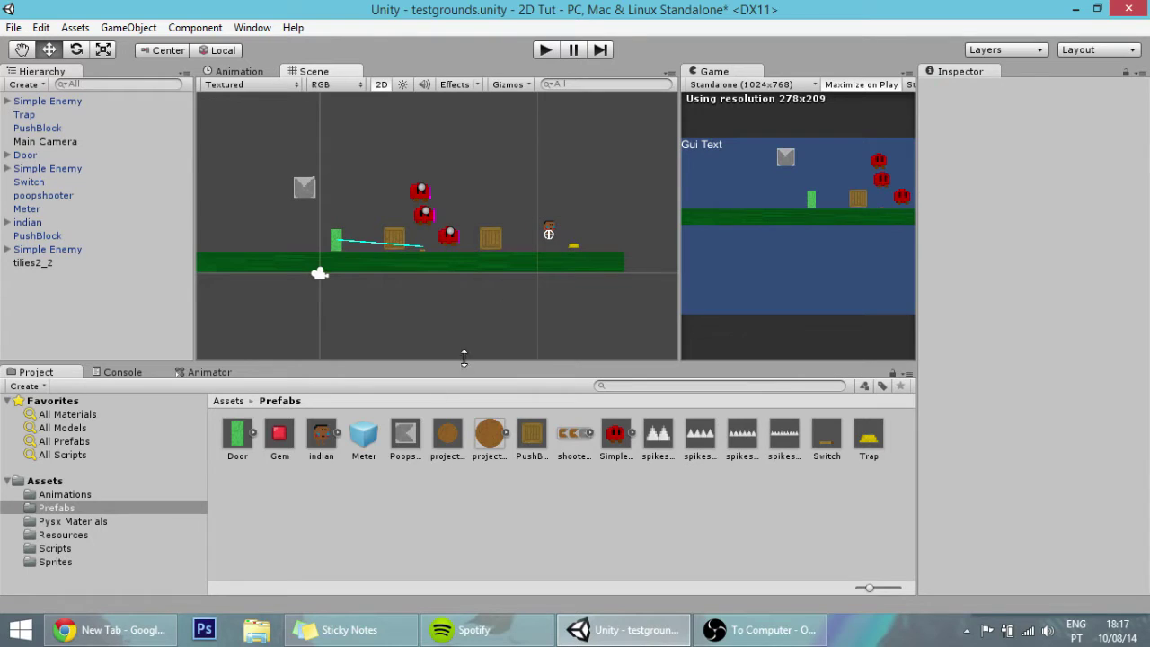
Step: Place the green and brown tile sprites from the tilies2 sheet in Resources into the empty space above the enemies
scroll(393, 311, "up", 2)
scroll(395, 312, "down", 6)
middle_click_drag(485, 189, 485, 189)
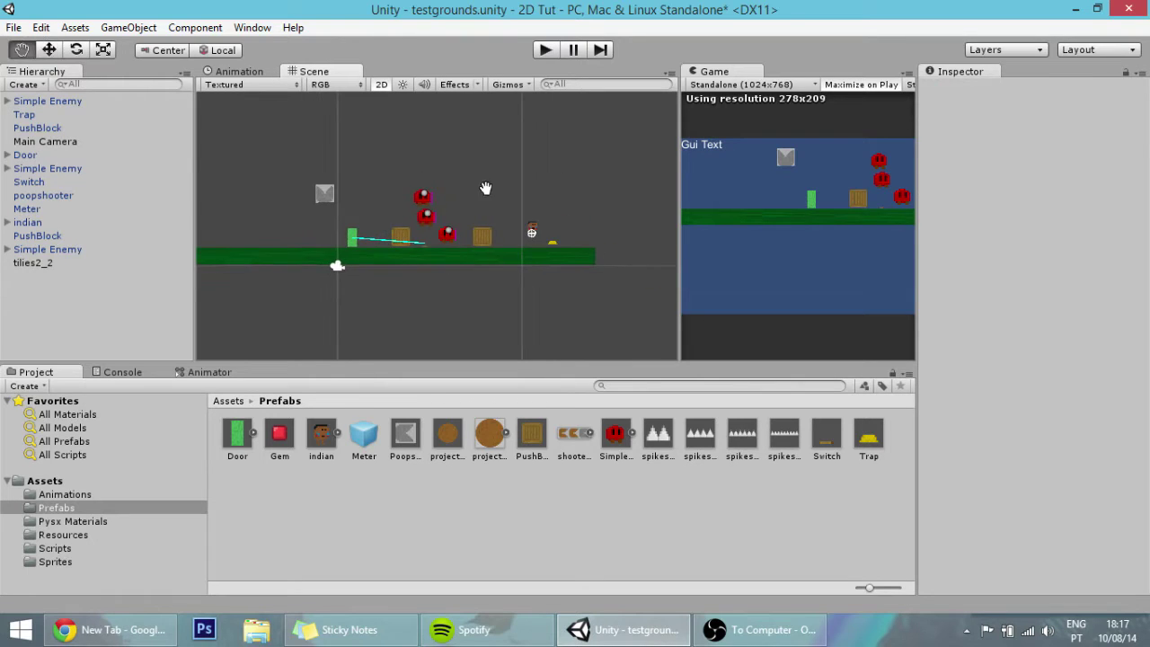
left_click_drag(486, 187, 488, 254)
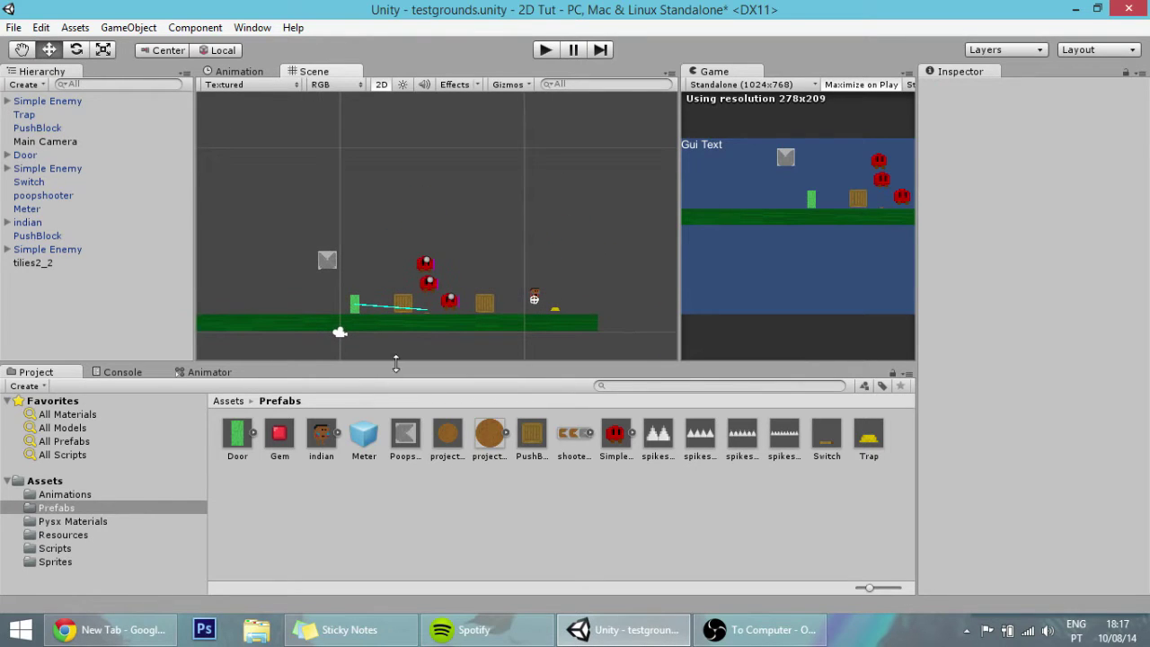
left_click(64, 537)
scroll(377, 230, "up", 2)
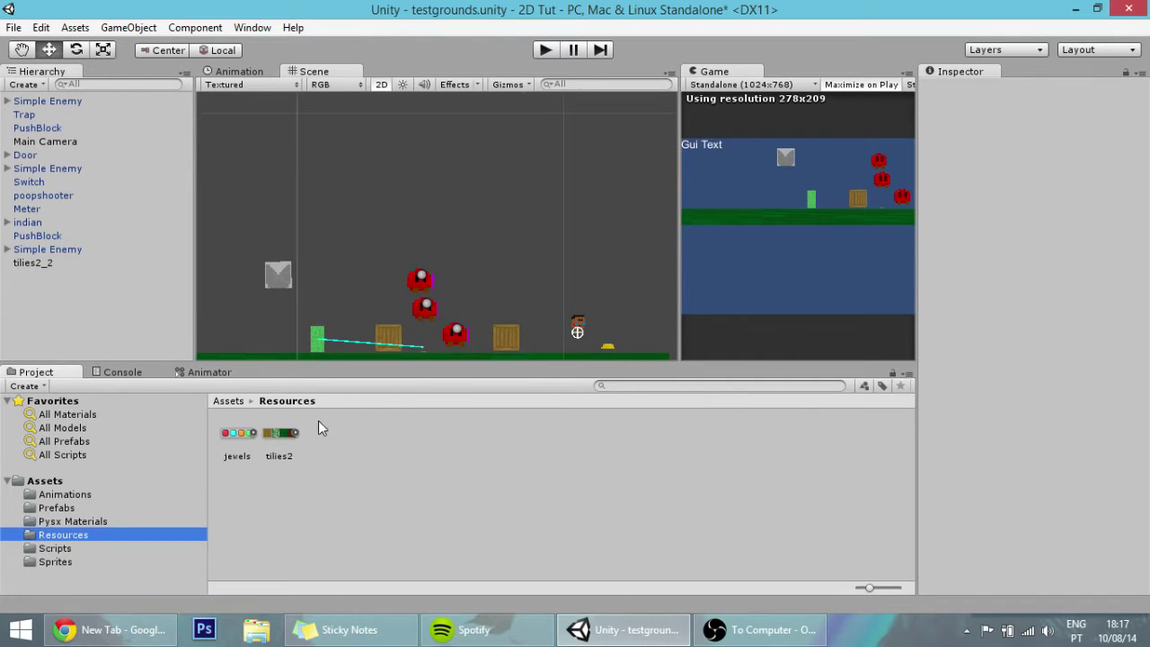
left_click(295, 433)
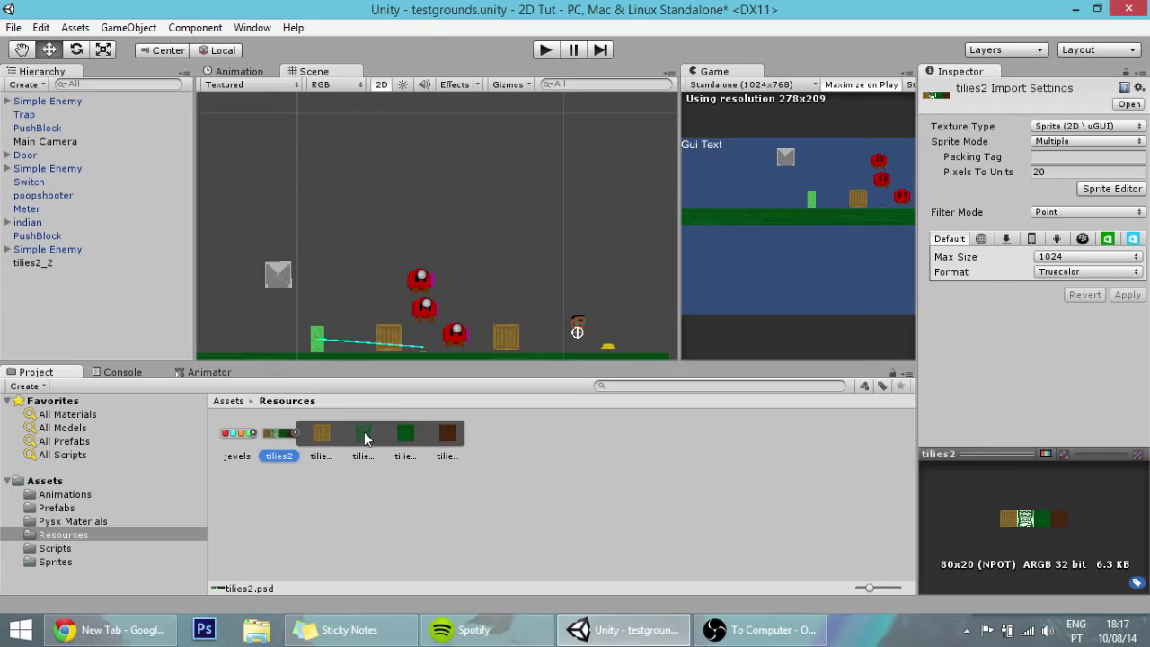
left_click_drag(405, 435, 509, 193)
left_click(507, 224)
scroll(485, 225, "up", 5)
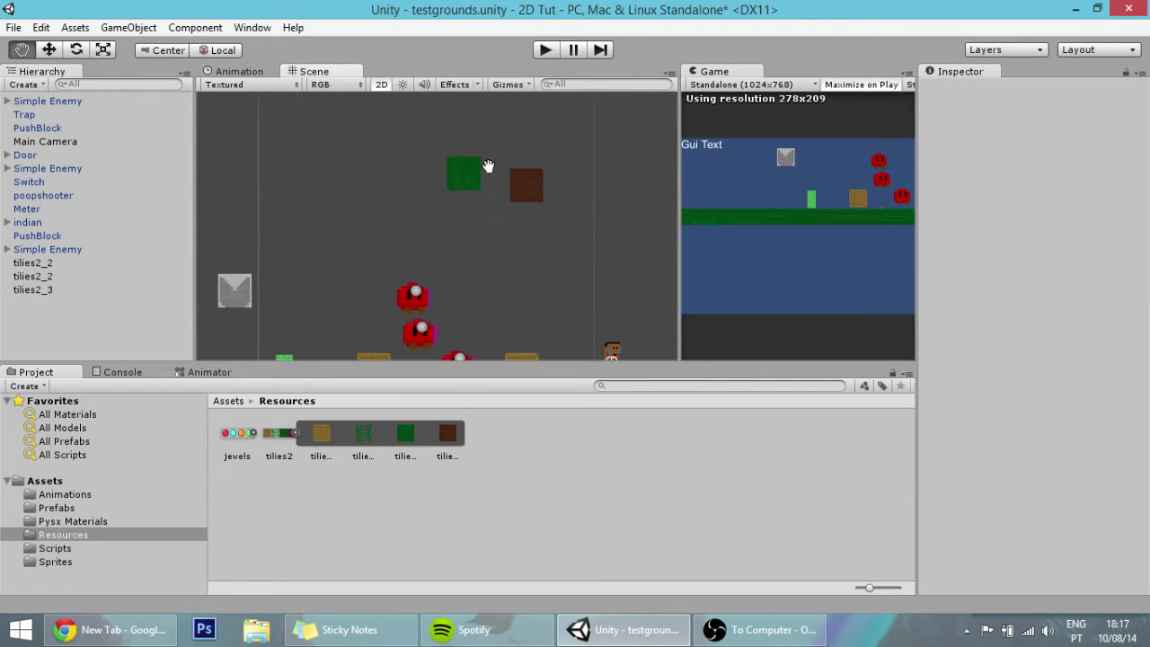
Step: Add a Box Collider 2D component to both the new green tile and the new brown tile
left_click(520, 256)
left_click(447, 241, "shift")
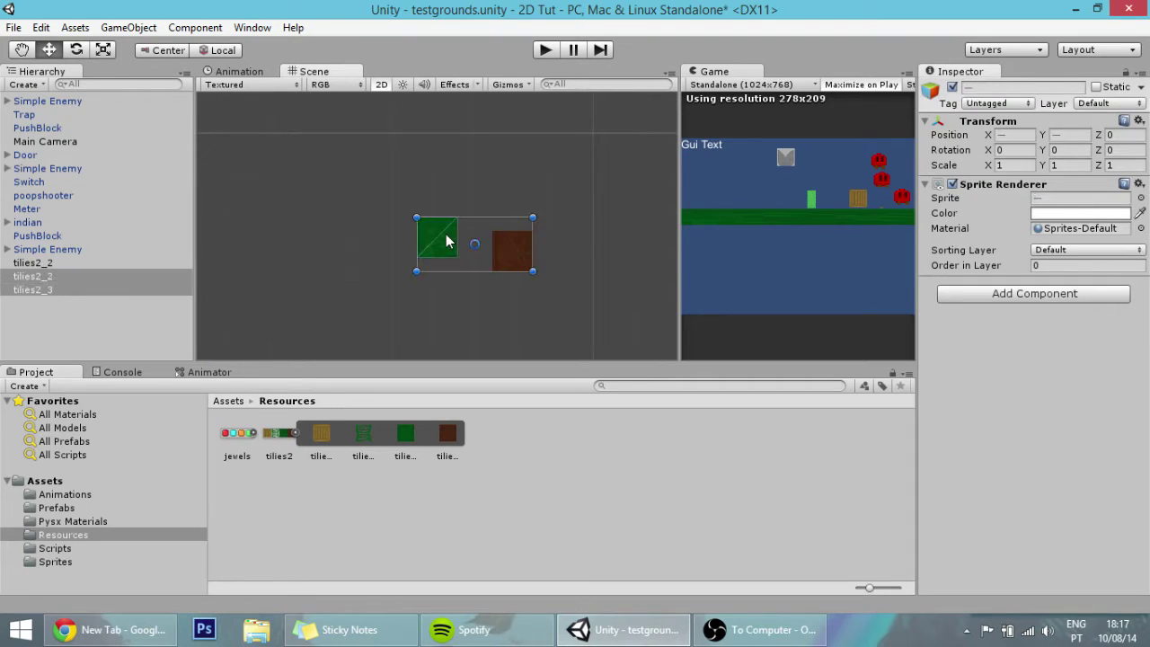
left_click(555, 257)
scroll(555, 257, "up", 3)
left_click_drag(535, 251, 399, 203)
scroll(521, 253, "up", 3)
left_click(550, 253)
left_click(485, 252)
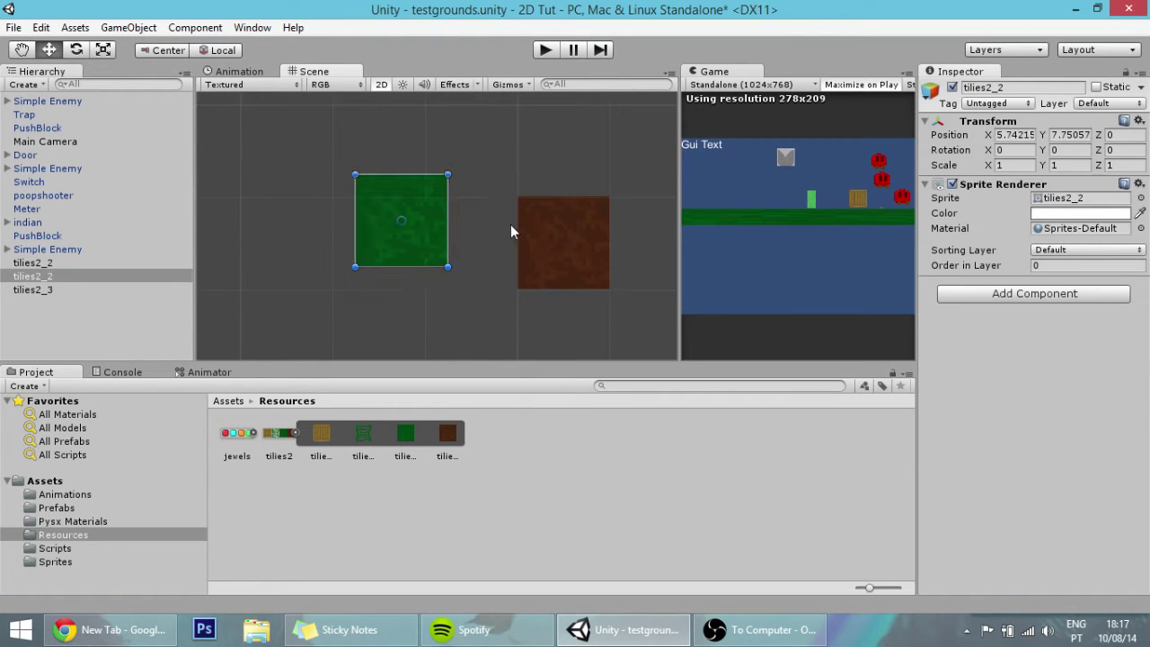
left_click(587, 238, "shift")
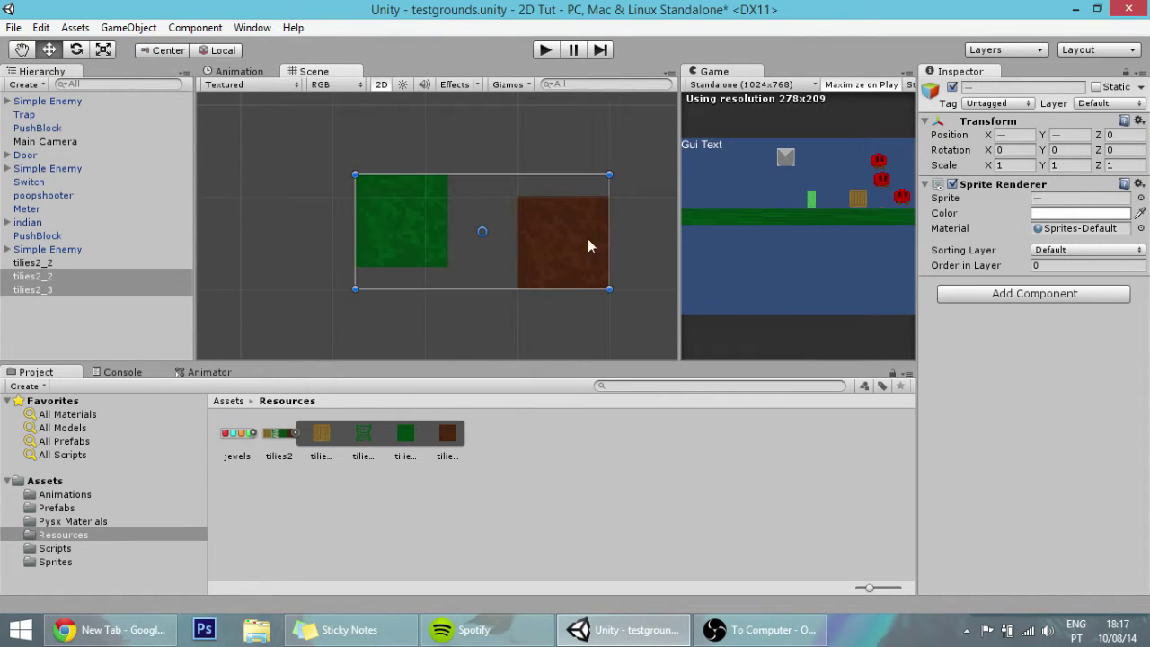
left_click(982, 295)
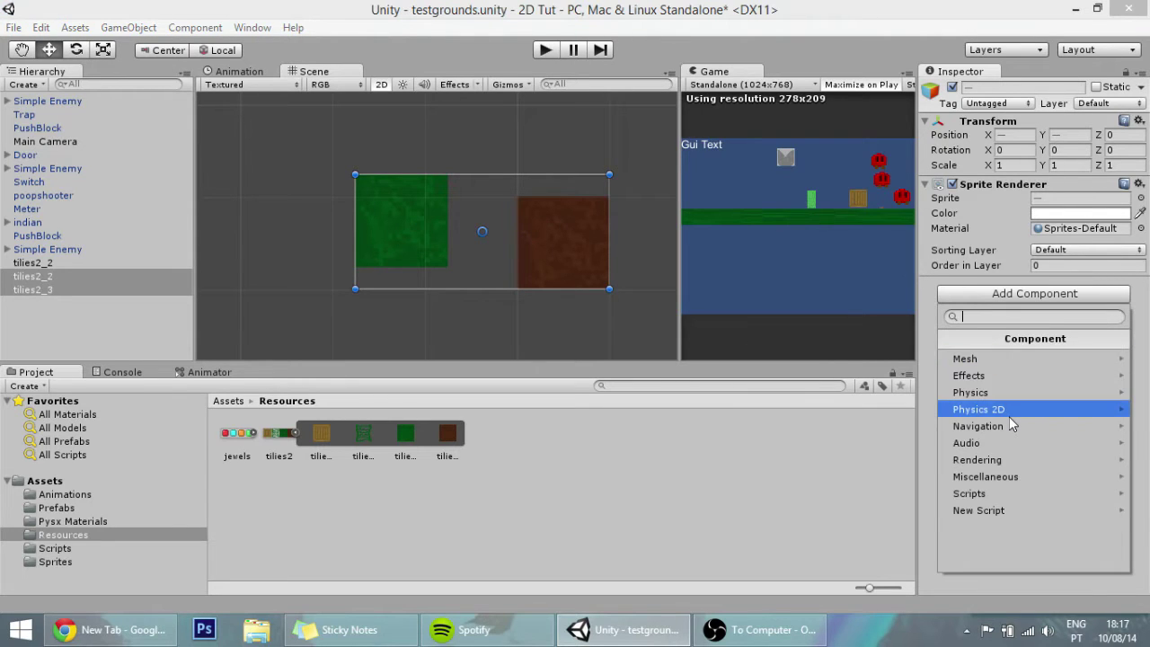
left_click(1009, 409)
left_click(1011, 393)
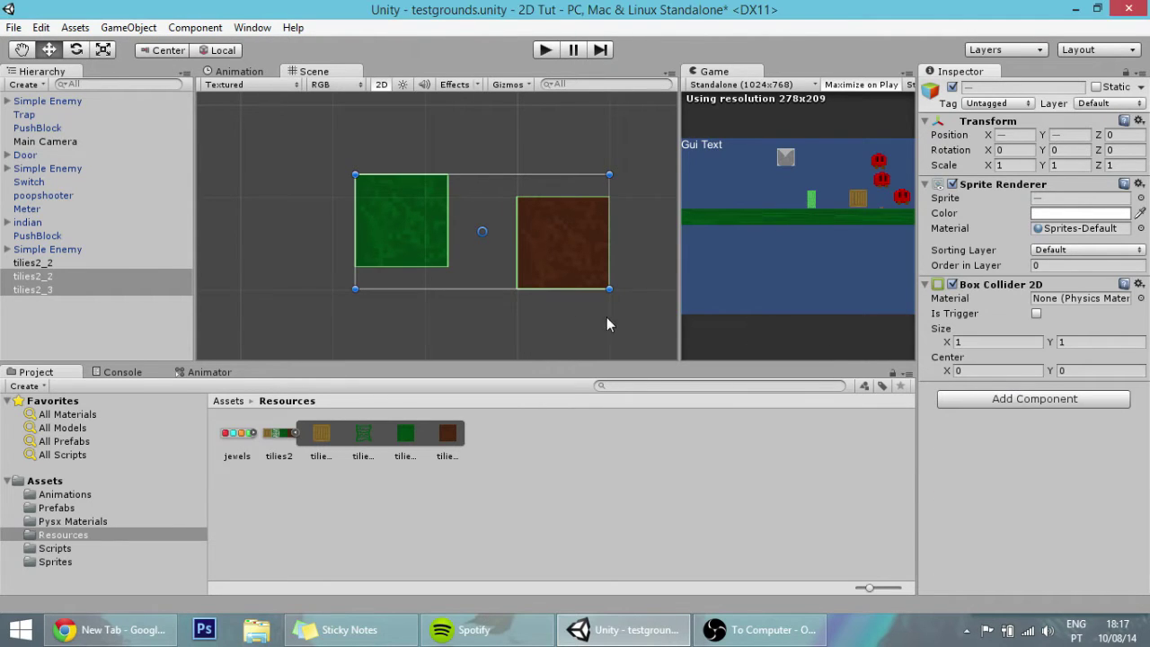
Step: Rename the new green tile object as grass and the brown one as dirt
left_click(53, 277)
left_click(54, 278)
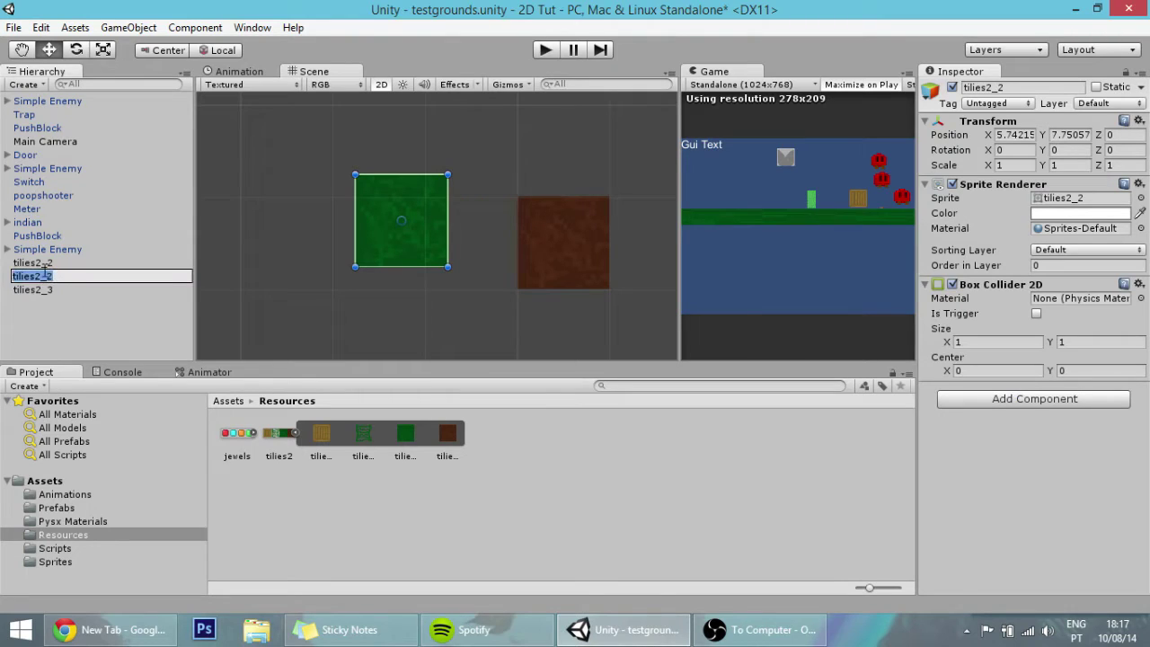
type("grass")
double_click(39, 290)
type("dirt")
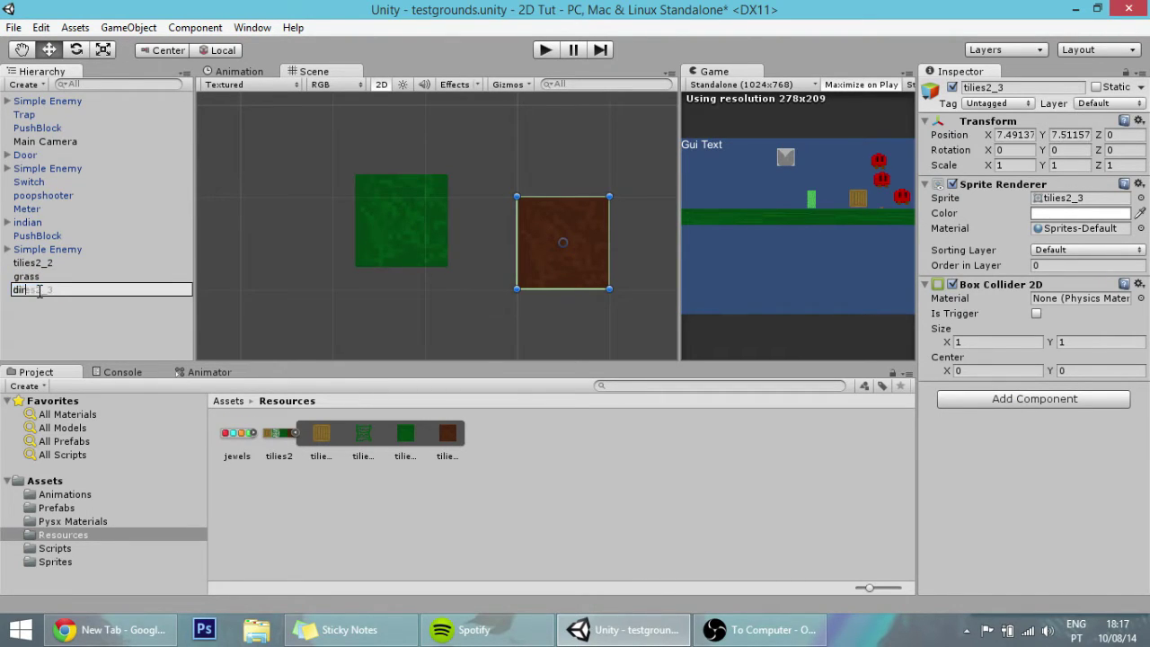
key("Return")
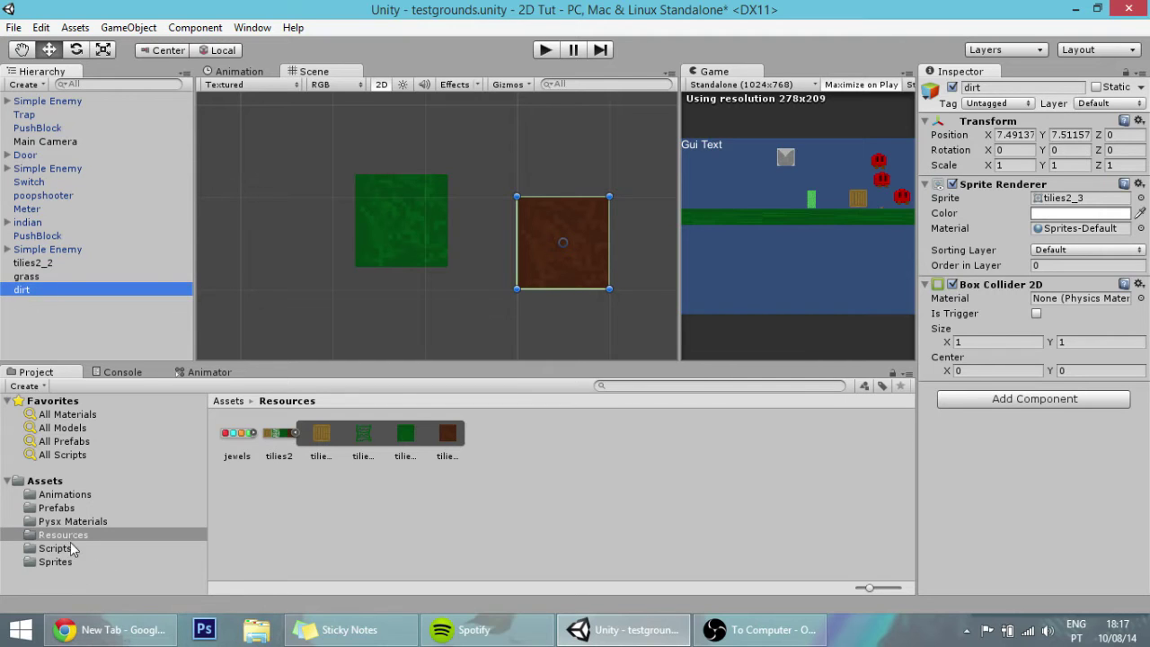
Step: Create prefabs from the dirt and grass objects in the Prefabs folder
left_click(63, 508)
left_click_drag(21, 290, 344, 494)
left_click(289, 299)
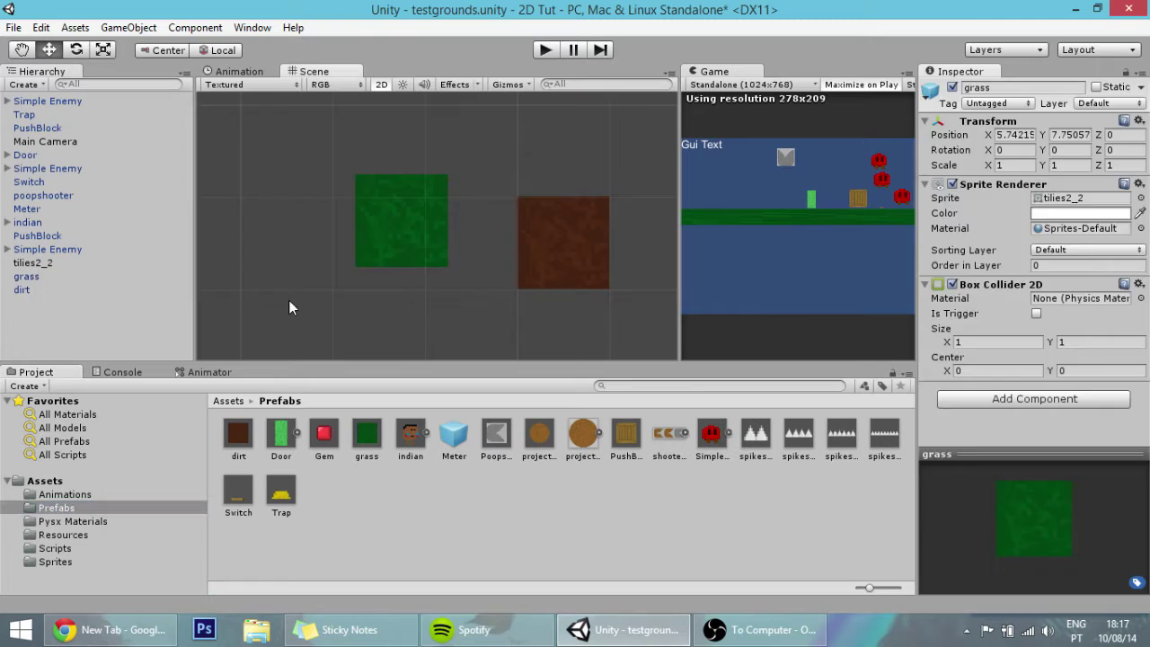
scroll(327, 228, "down", 4)
scroll(450, 231, "down", 5)
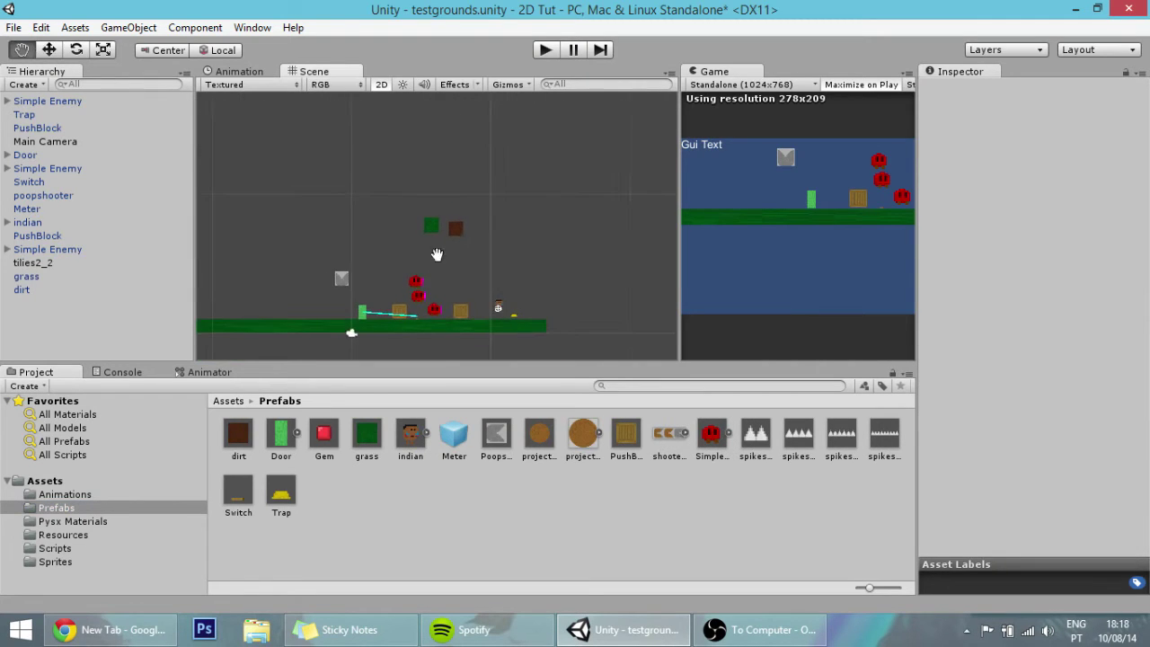
Step: Create a new empty scene for building the level
middle_click_drag(433, 253, 512, 185)
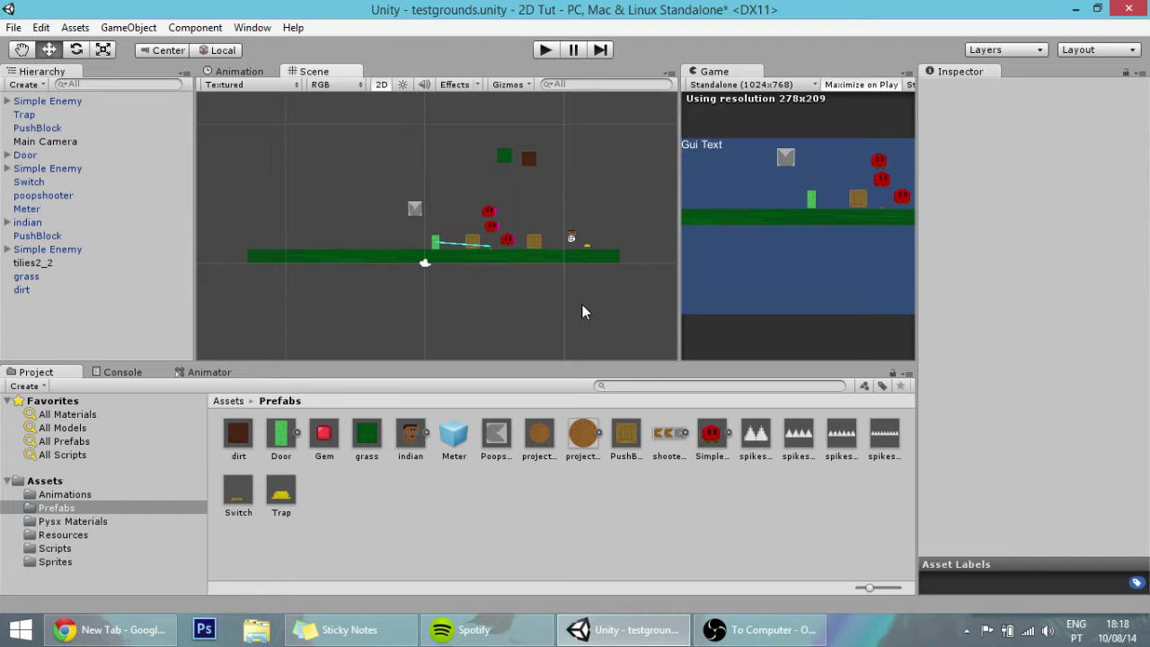
mouse_move(582, 306)
left_mouse_down()
mouse_move(480, 214)
mouse_move(575, 301)
left_mouse_up()
left_click(13, 27)
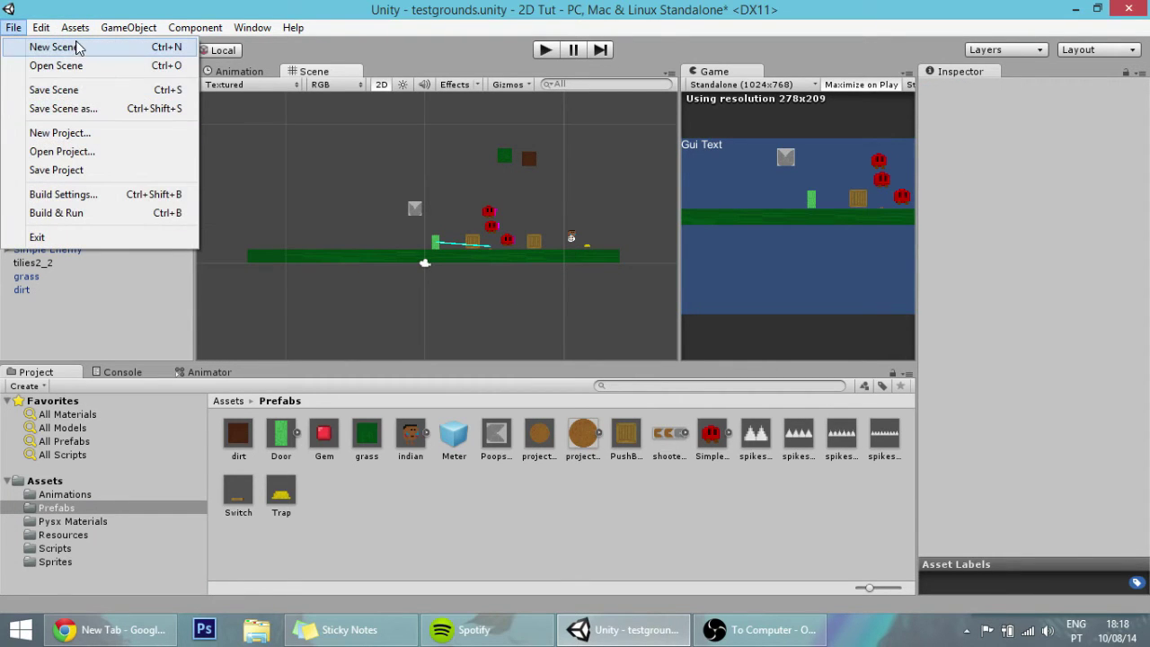
left_click(78, 49)
left_click(545, 352)
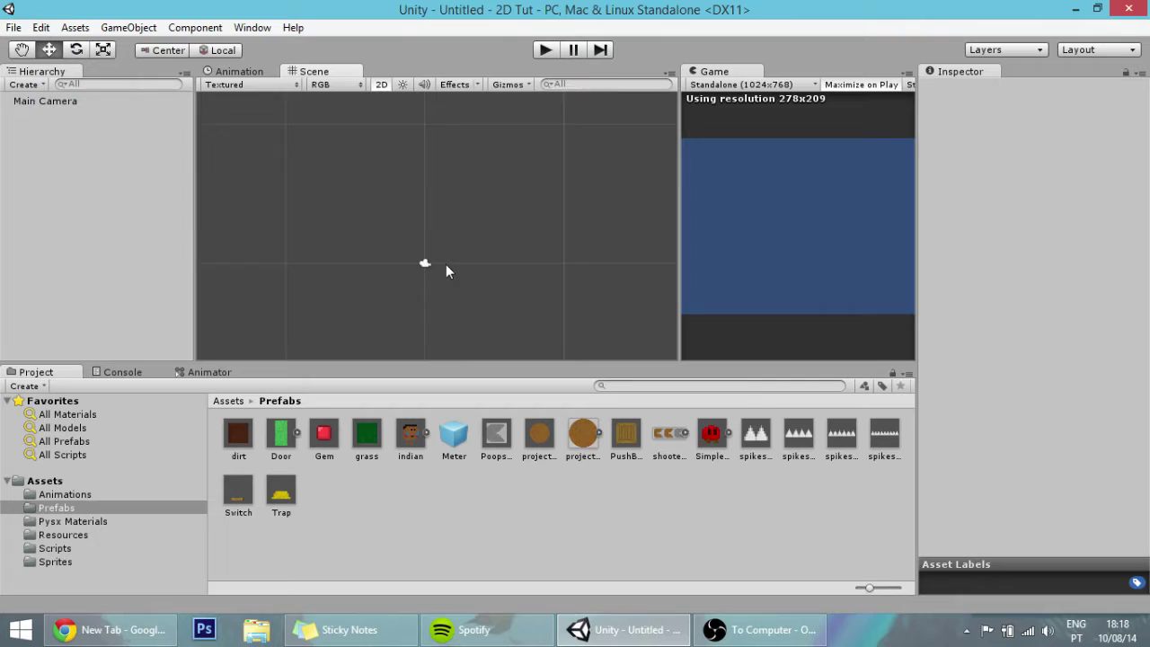
Step: Place one grass prefab in the scene with its lower-left corner roughly at the origin
scroll(445, 264, "up", 5)
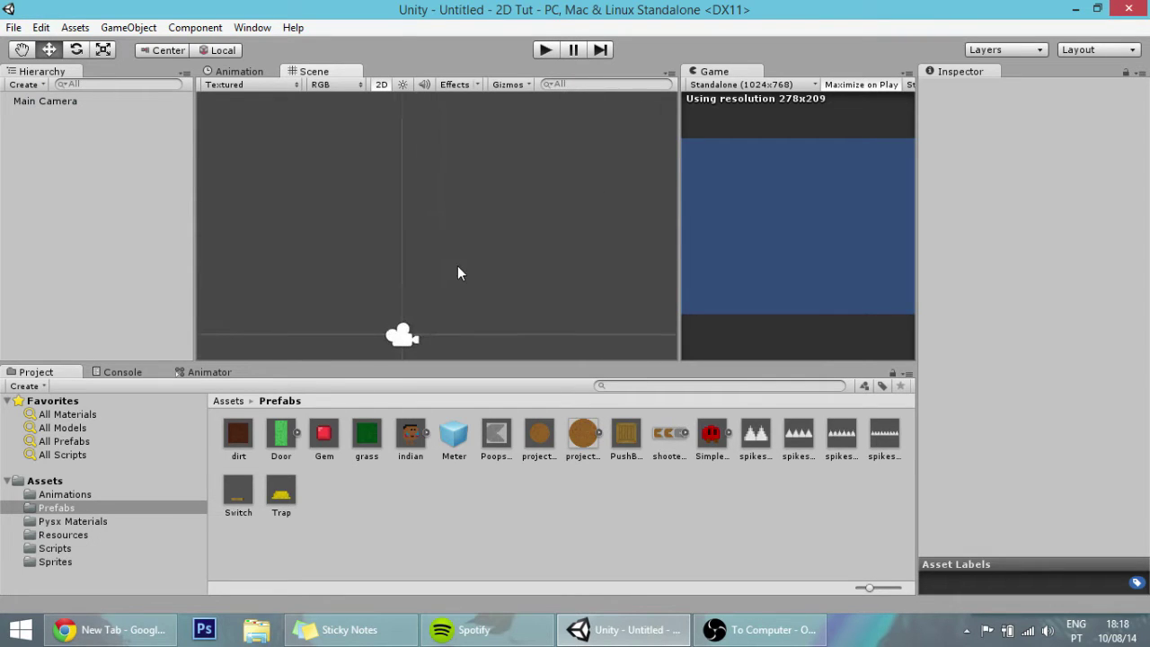
scroll(460, 248, "up", 5)
scroll(455, 256, "down", 5)
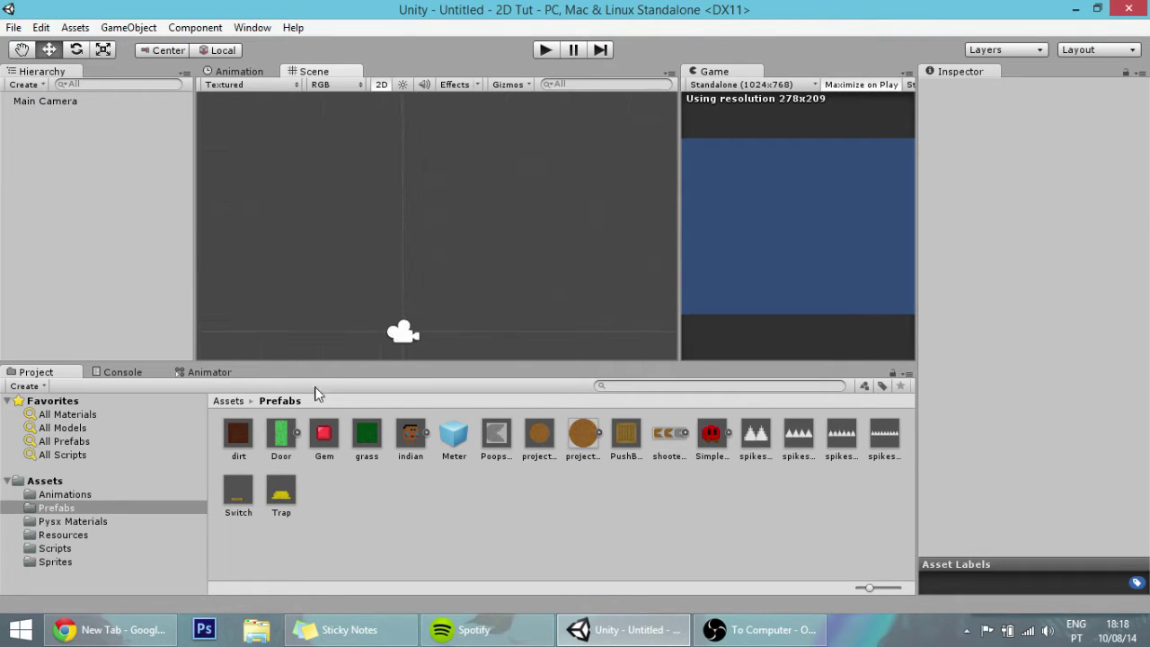
scroll(420, 281, "up", 5)
middle_click_drag(394, 301, 452, 216)
scroll(451, 240, "up", 8)
scroll(451, 240, "down", 5)
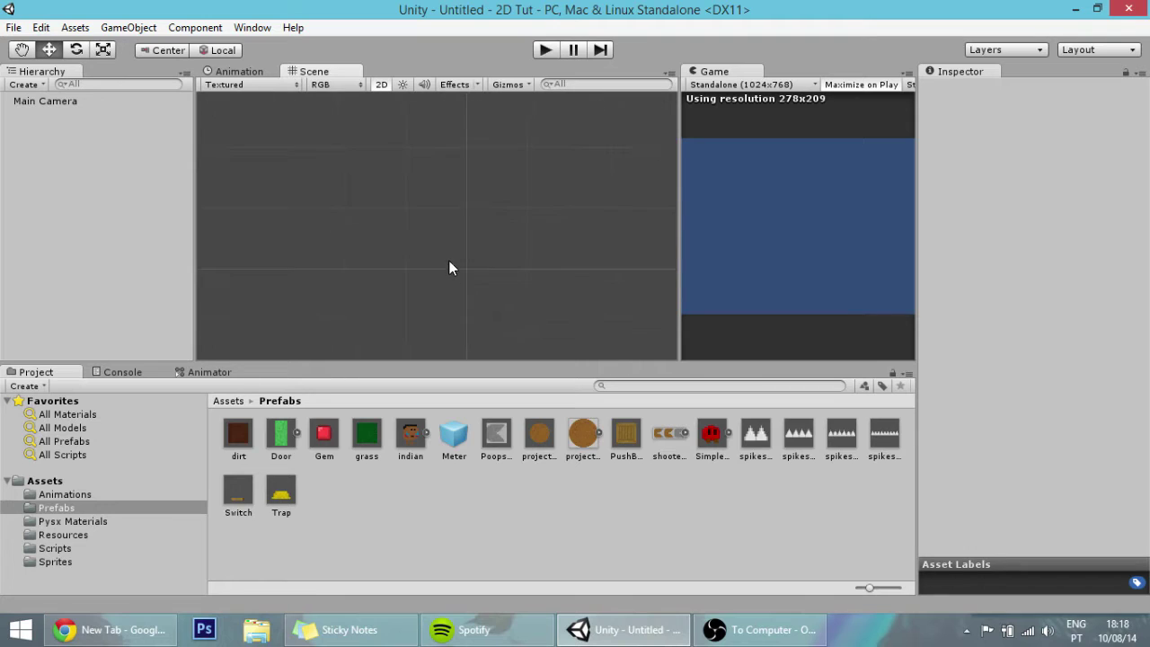
scroll(449, 267, "down", 3)
left_click_drag(366, 439, 511, 253)
scroll(406, 258, "up", 2)
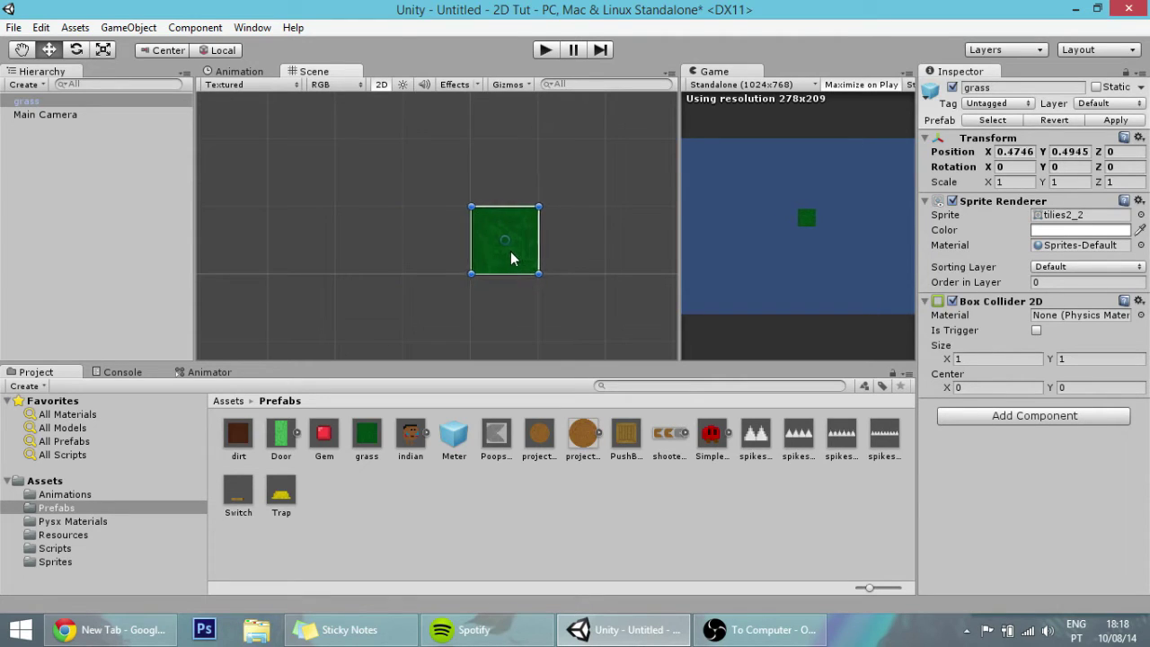
scroll(515, 272, "up", 1)
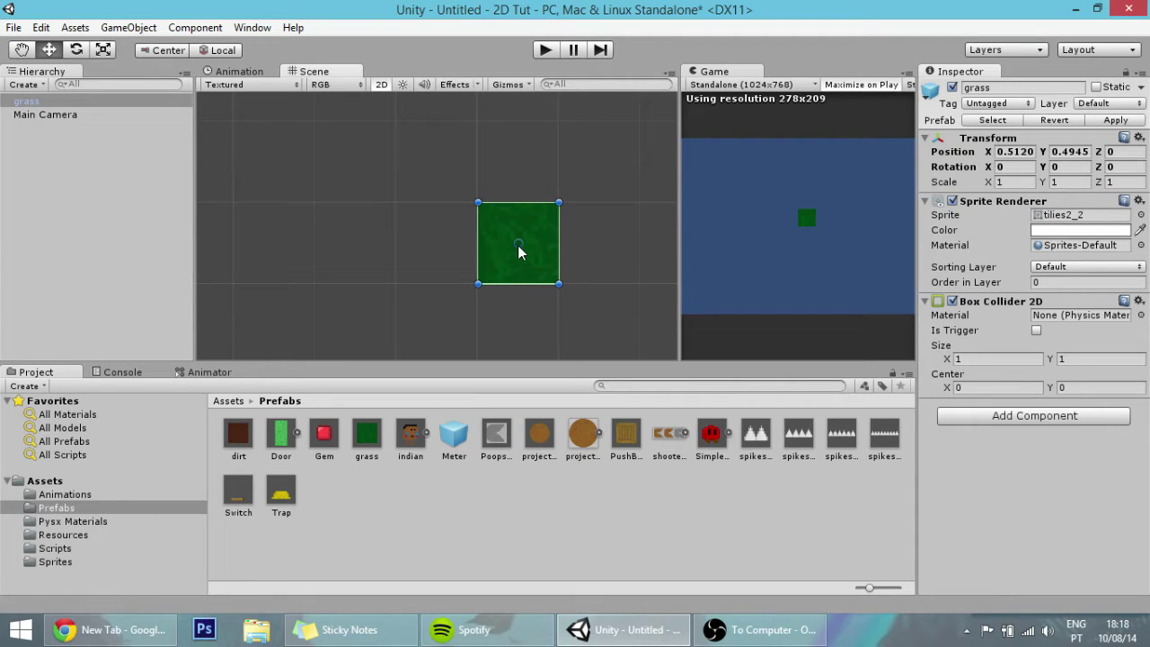
left_click_drag(519, 246, 516, 246)
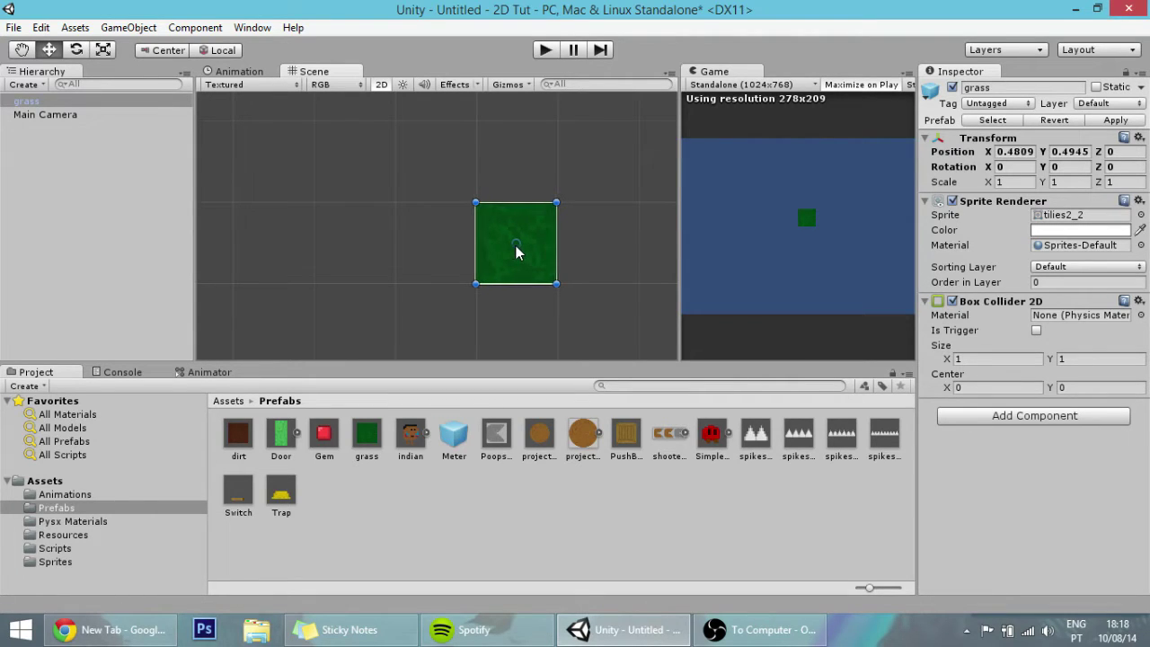
Step: Set the grass tile's position to X 0.5 and Y 0.5 so it aligns with the grid
left_click(1003, 153)
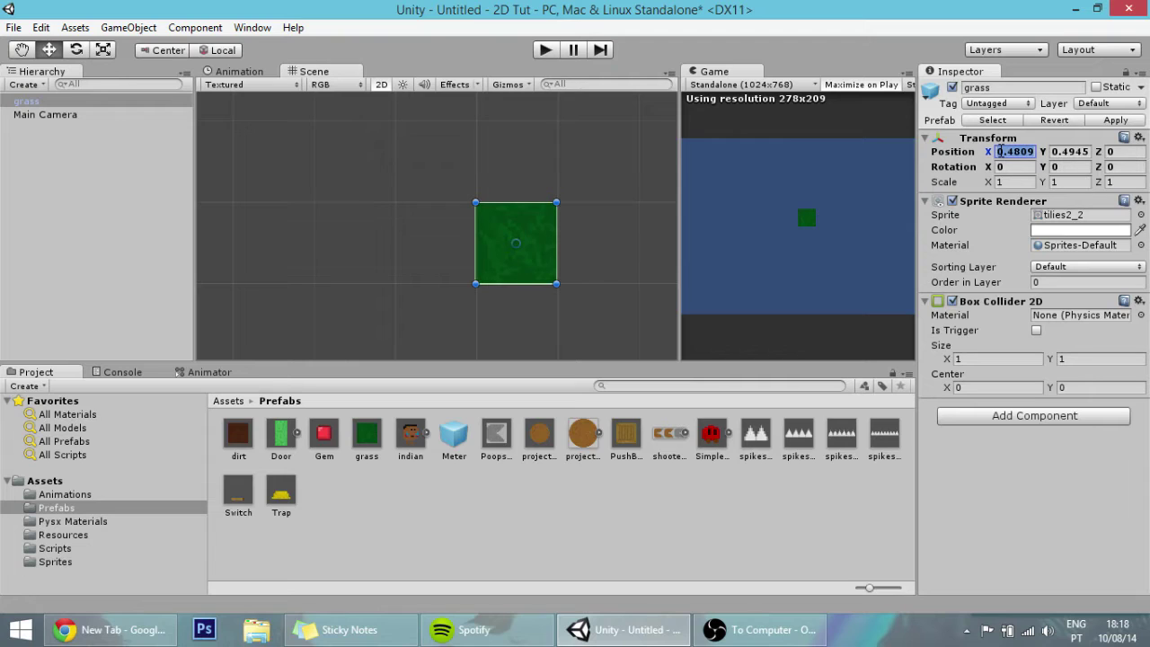
type(".5")
key("Tab")
type(".5")
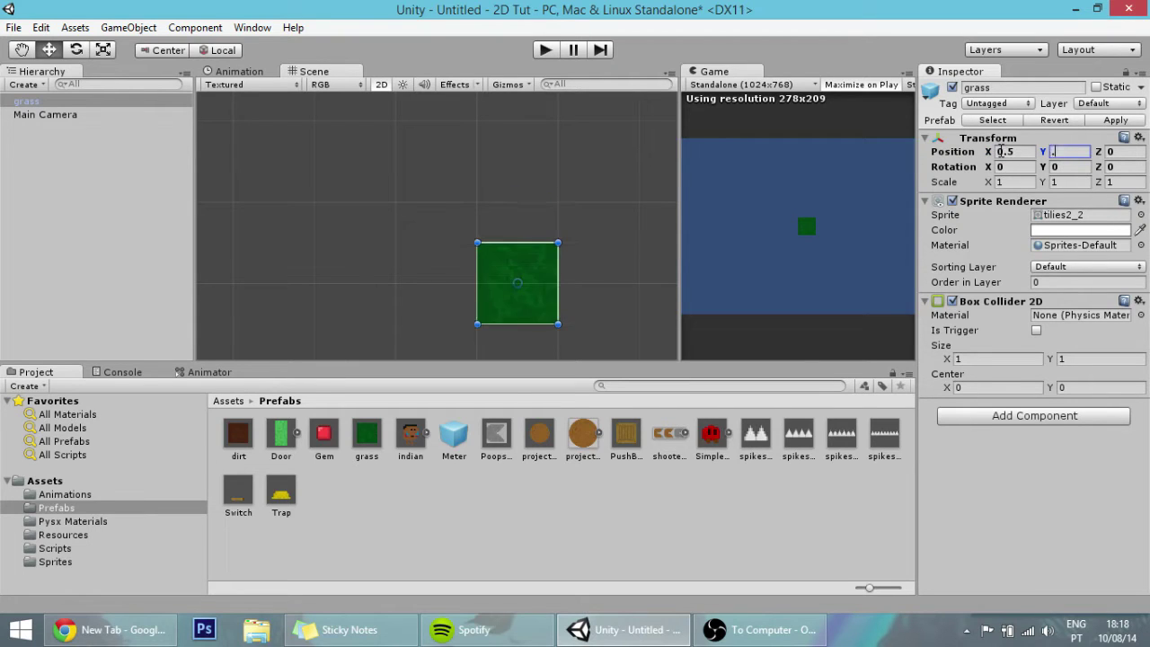
left_click(639, 228)
scroll(640, 227, "up", 4)
left_click(547, 250)
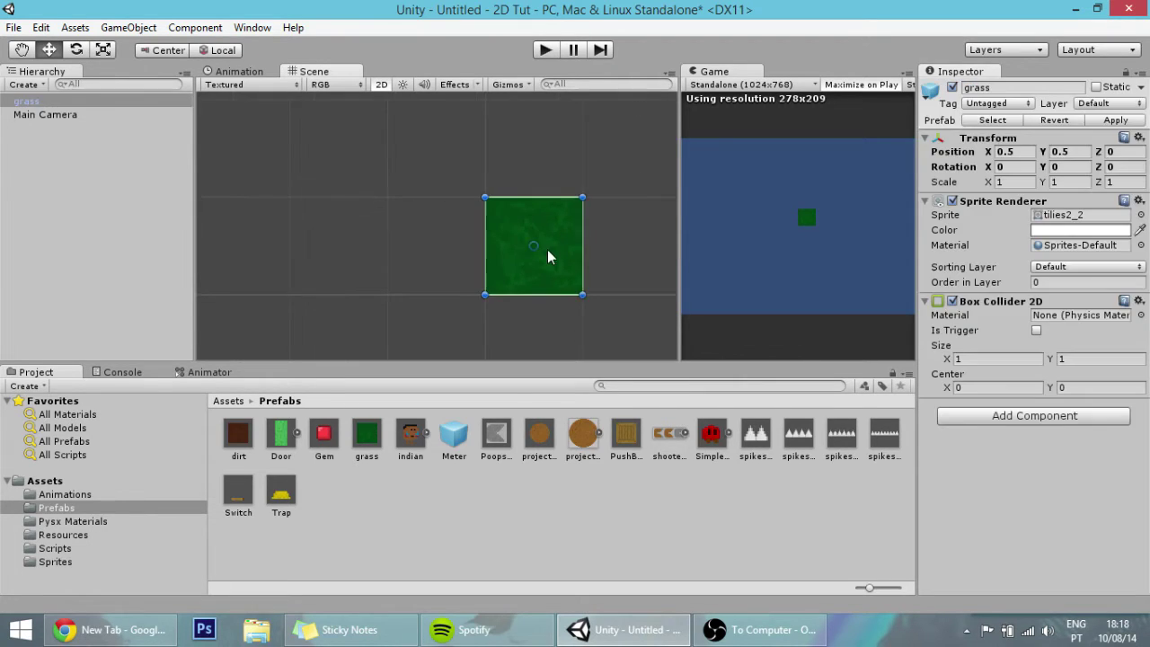
scroll(624, 269, "up", 8)
middle_click_drag(513, 256, 367, 244)
scroll(566, 218, "down", 2)
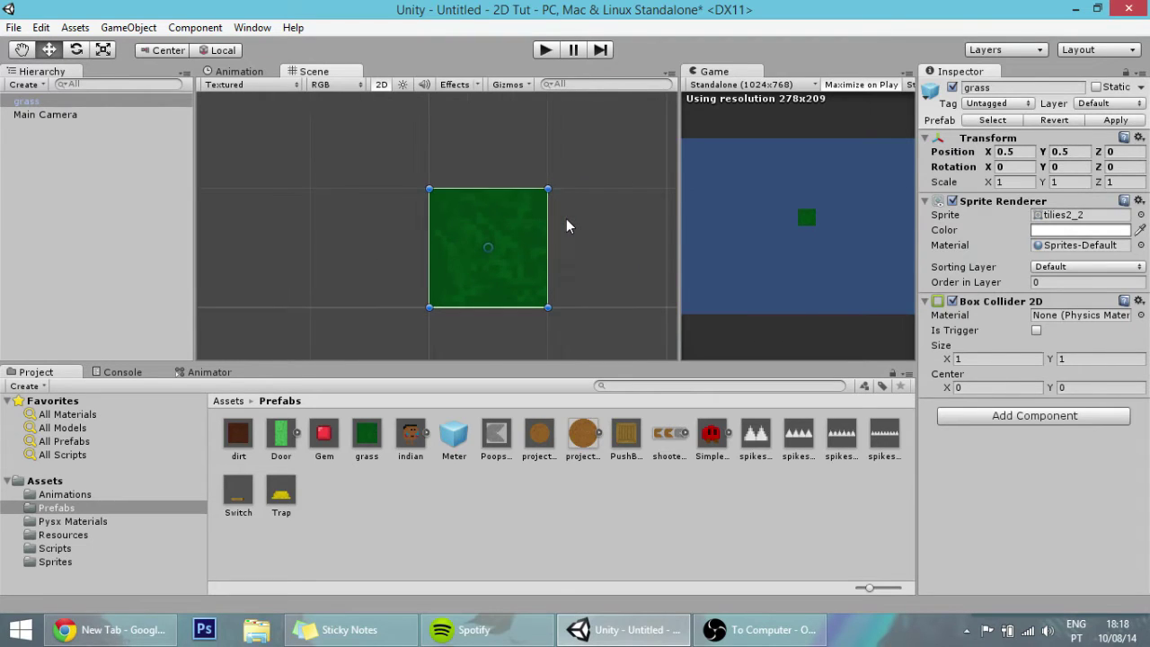
left_click(566, 219)
scroll(566, 219, "down", 1)
scroll(566, 218, "down", 2)
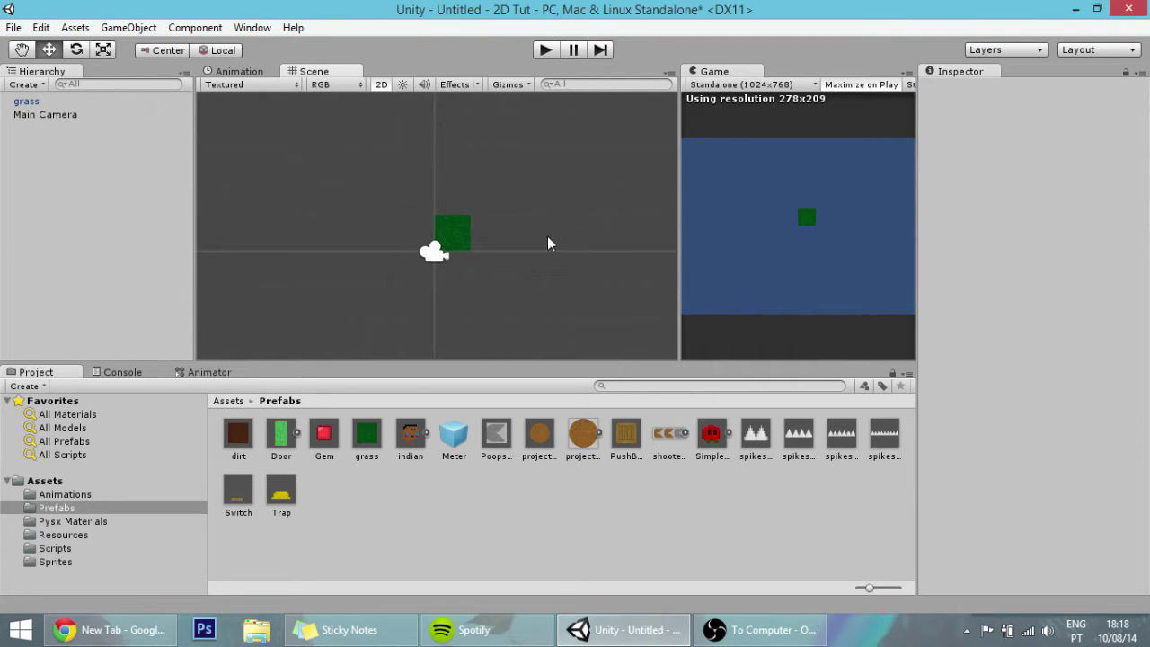
Step: Duplicate the grass tile three times and spread the copies out beside and above the original
left_click(458, 243)
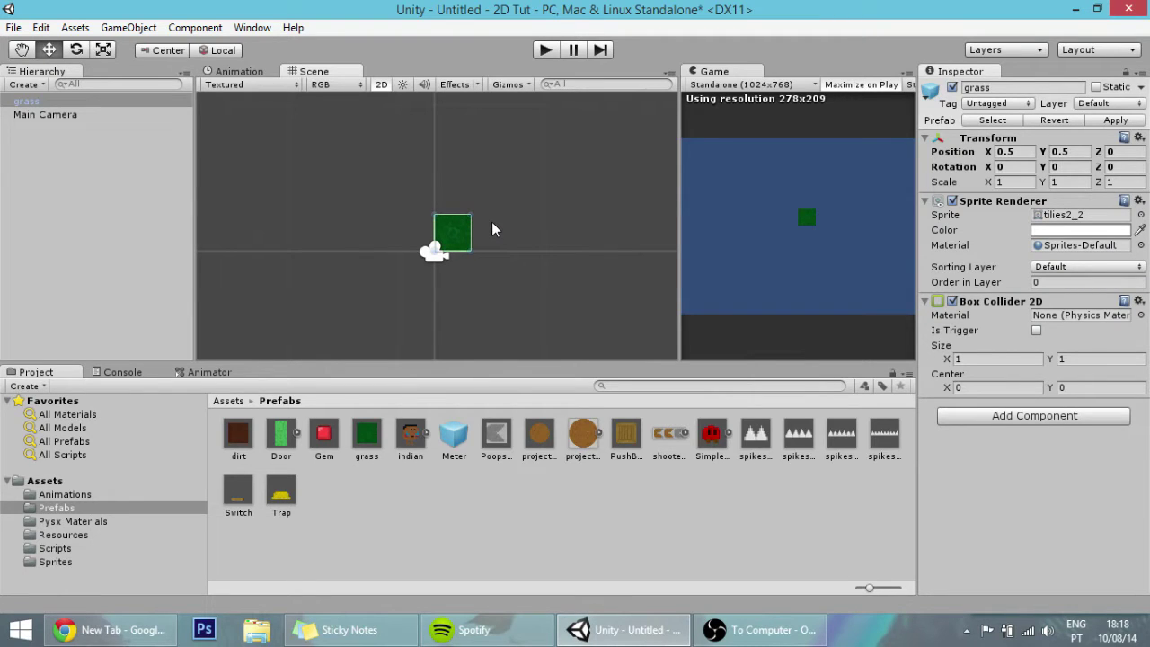
key("ctrl+d")
left_click_drag(460, 241, 513, 238)
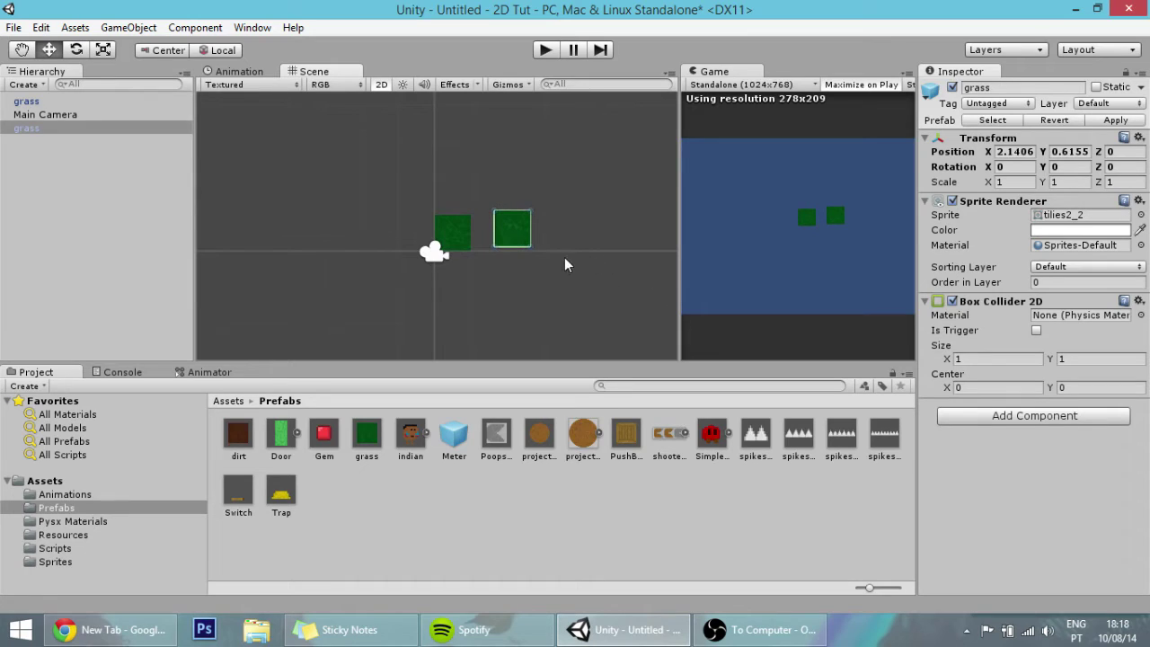
key("ctrl+d")
left_click_drag(518, 237, 517, 184)
key("ctrl+d")
Step: Move the nearest grass copy against the first tile and set its position to X 1.5 and Y 0.5
left_click(514, 226)
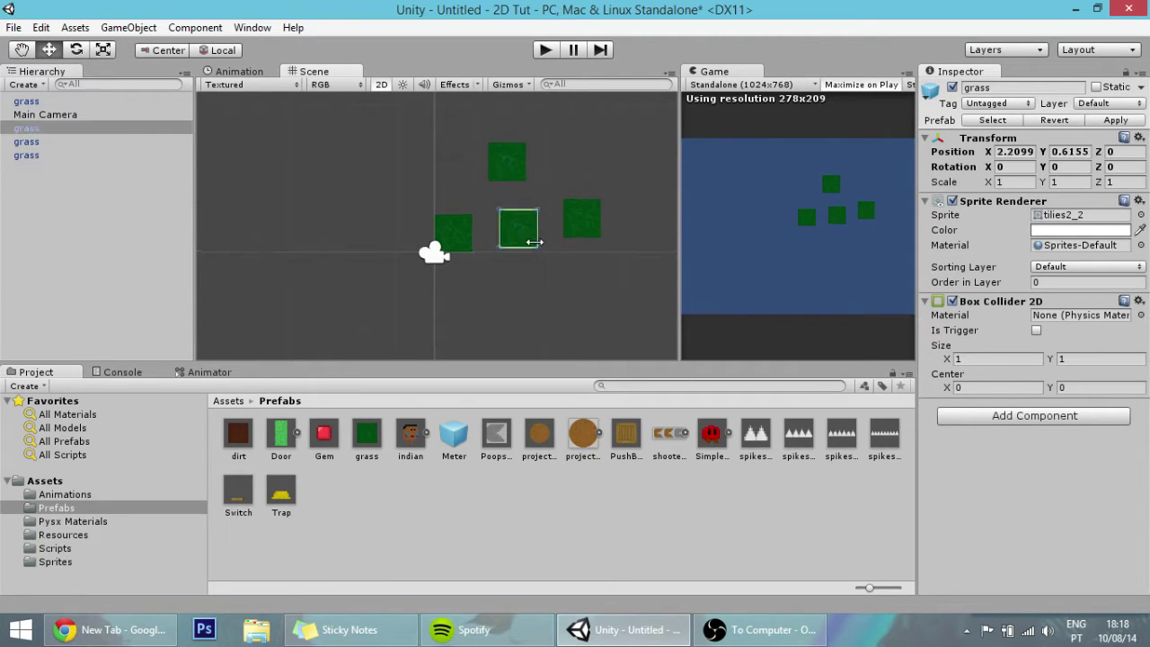
scroll(527, 236, "up", 3)
left_click_drag(558, 243, 513, 247)
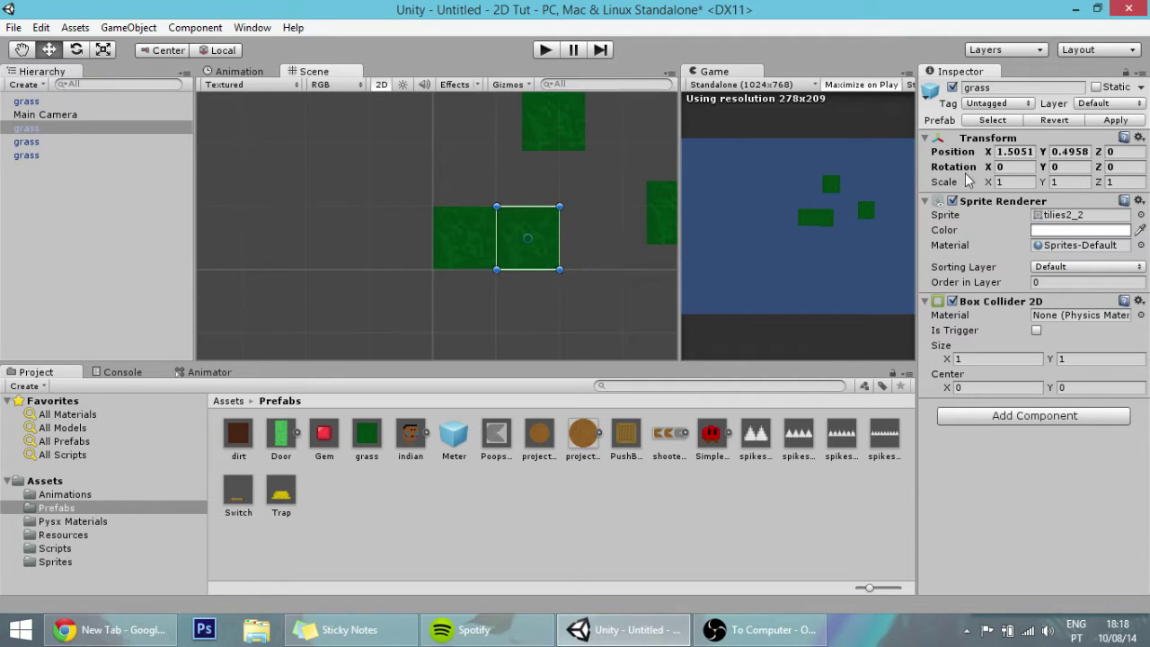
left_click(1020, 151)
type("1")
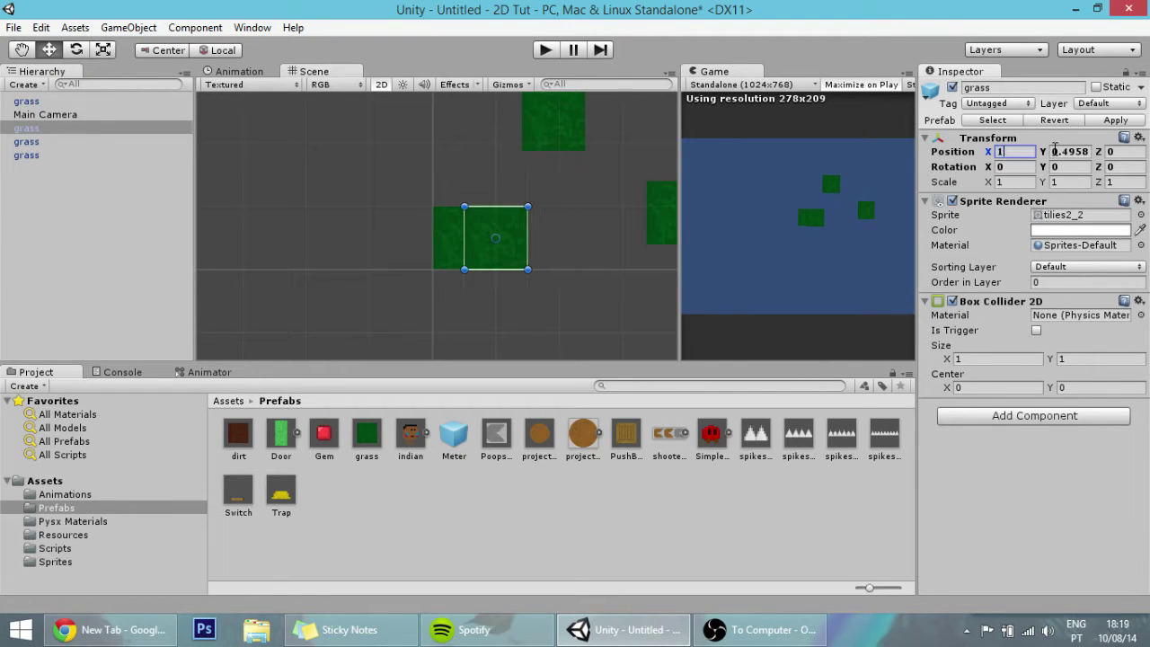
type(".5")
left_click(1066, 153)
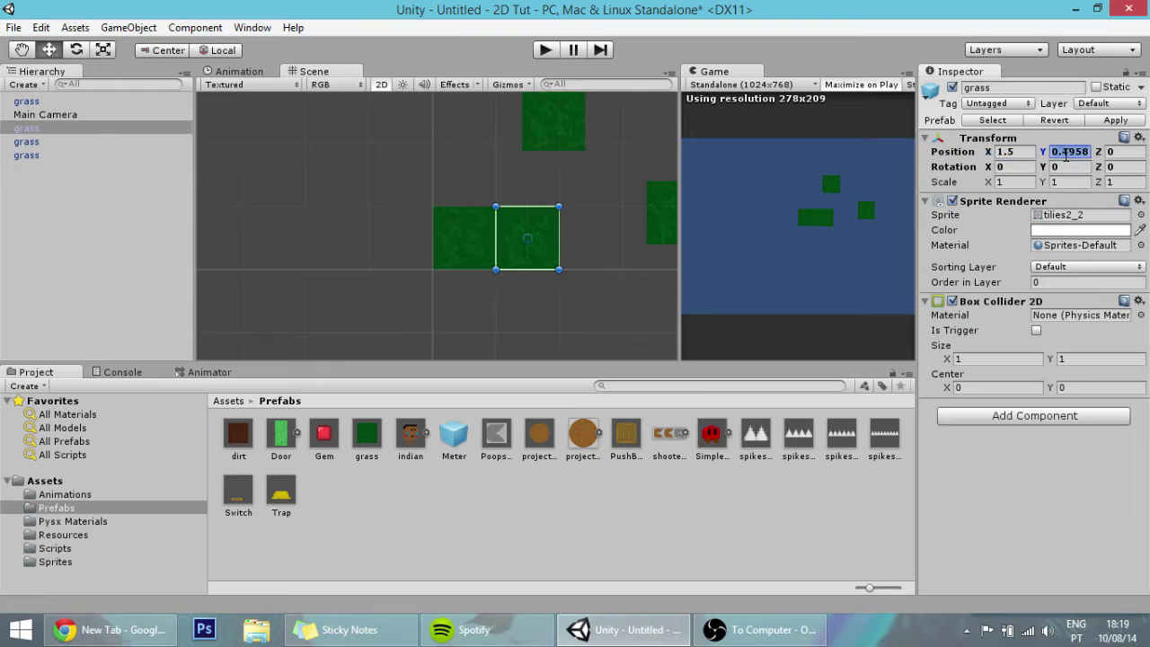
type(".5")
left_click(644, 281)
middle_click_drag(595, 224, 486, 275)
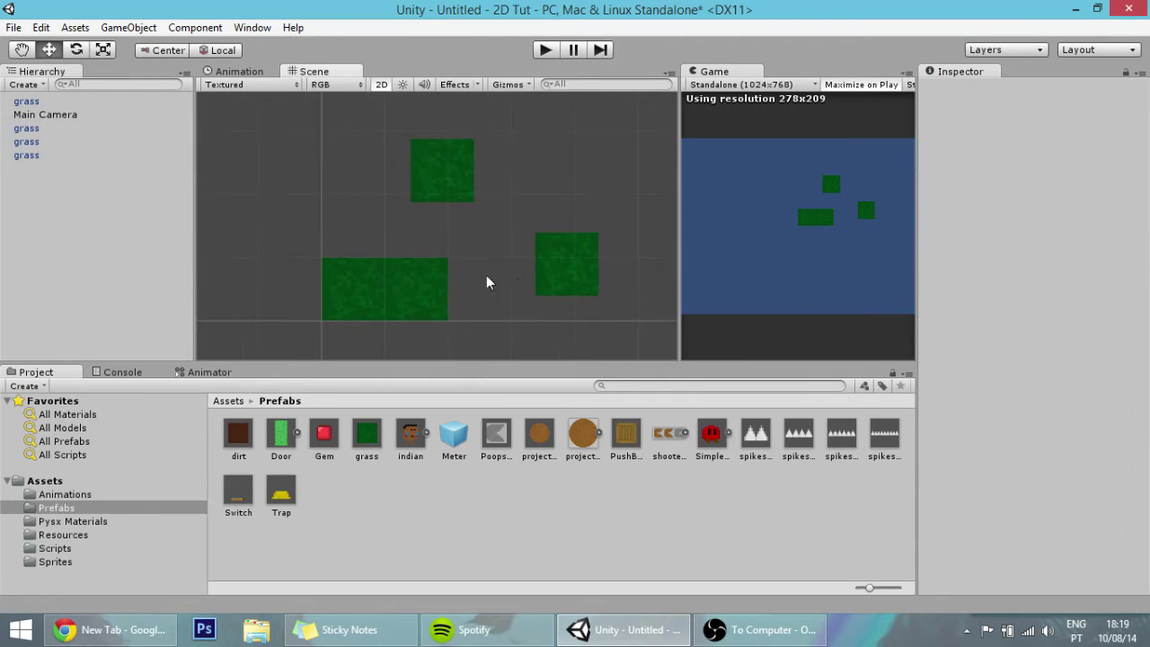
Step: Vertex-snap the far grass copy onto the end of the two-tile row, at X 2.5 and Y 0.5
left_click_drag(562, 268, 583, 227)
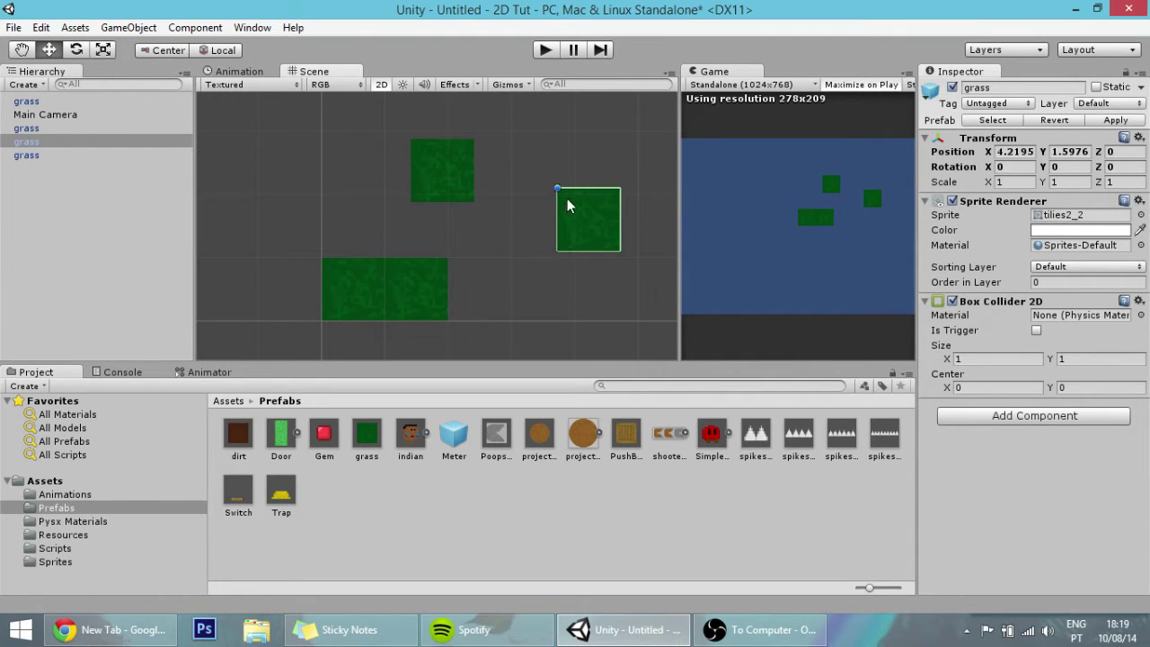
left_click_drag(580, 250, 491, 310)
scroll(452, 315, "up", 2)
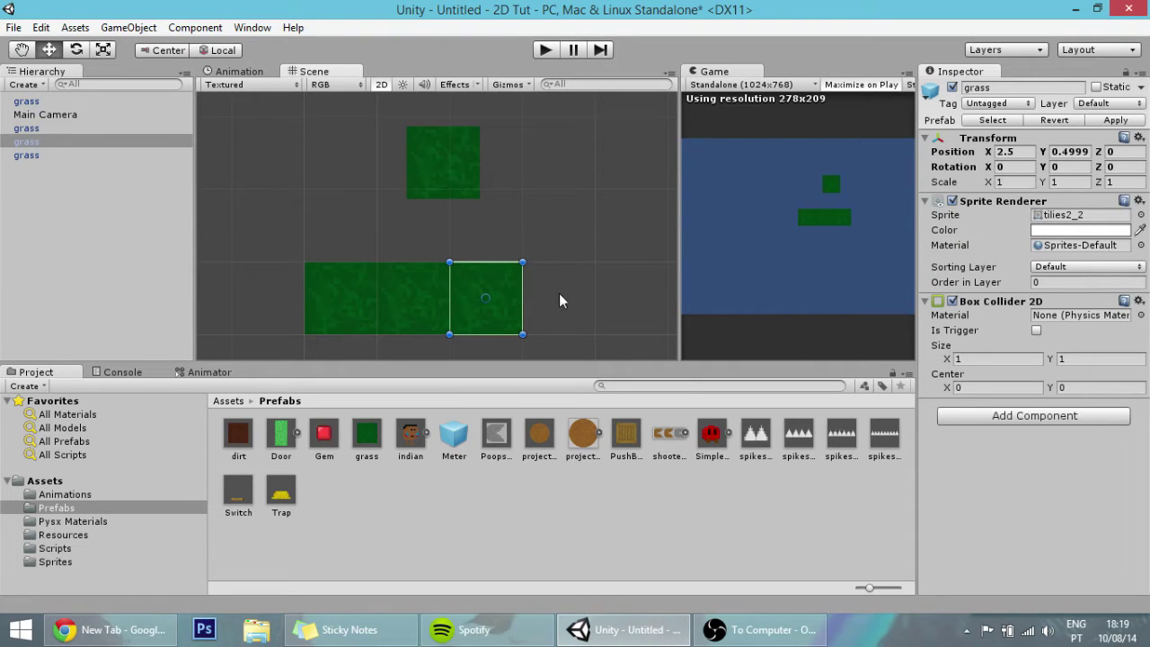
left_click(1075, 153)
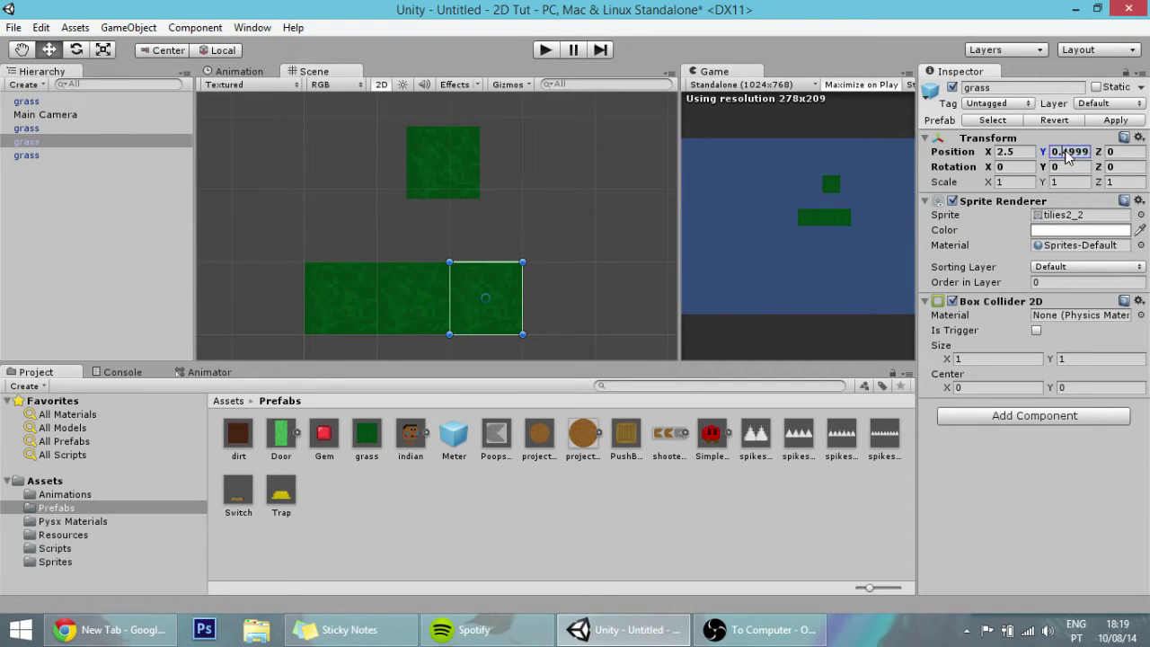
key("Return")
Step: Delete the spare grass tile floating above the row
left_click(442, 183)
key("Delete")
scroll(452, 197, "down", 2)
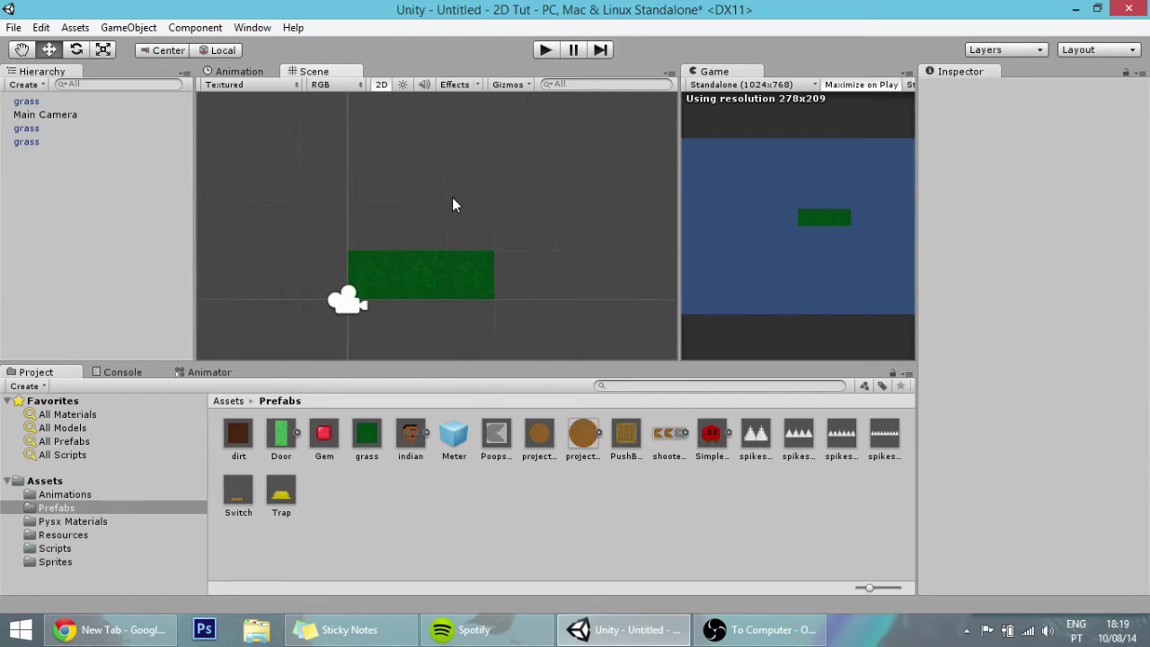
Step: Duplicate all three grass tiles together and vertex-snap the copies onto the right end of the row
left_click_drag(507, 317, 323, 216)
left_click(51, 128)
left_click(44, 141, "ctrl")
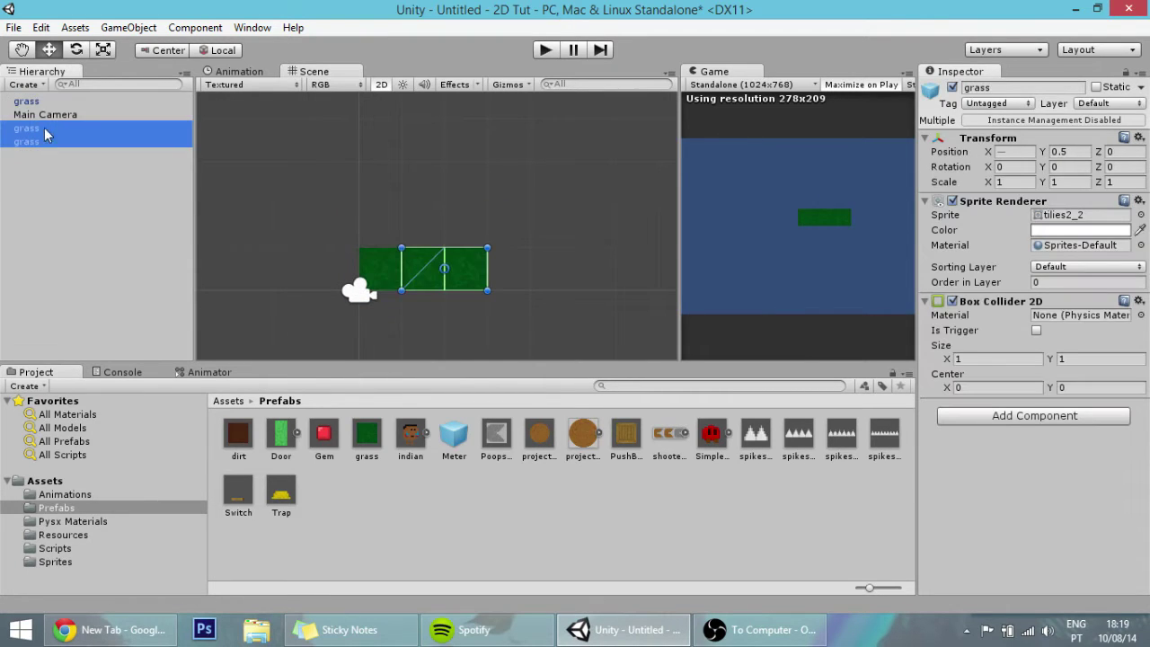
left_click(36, 100, "ctrl")
key("ctrl+d")
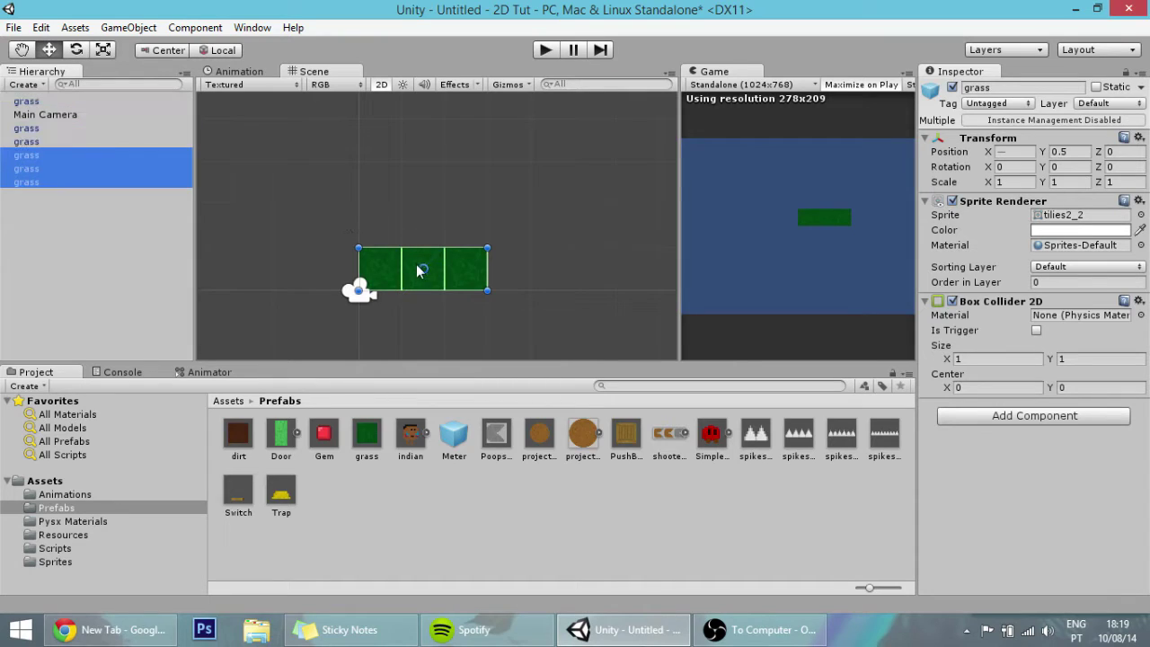
left_click_drag(378, 274, 543, 238)
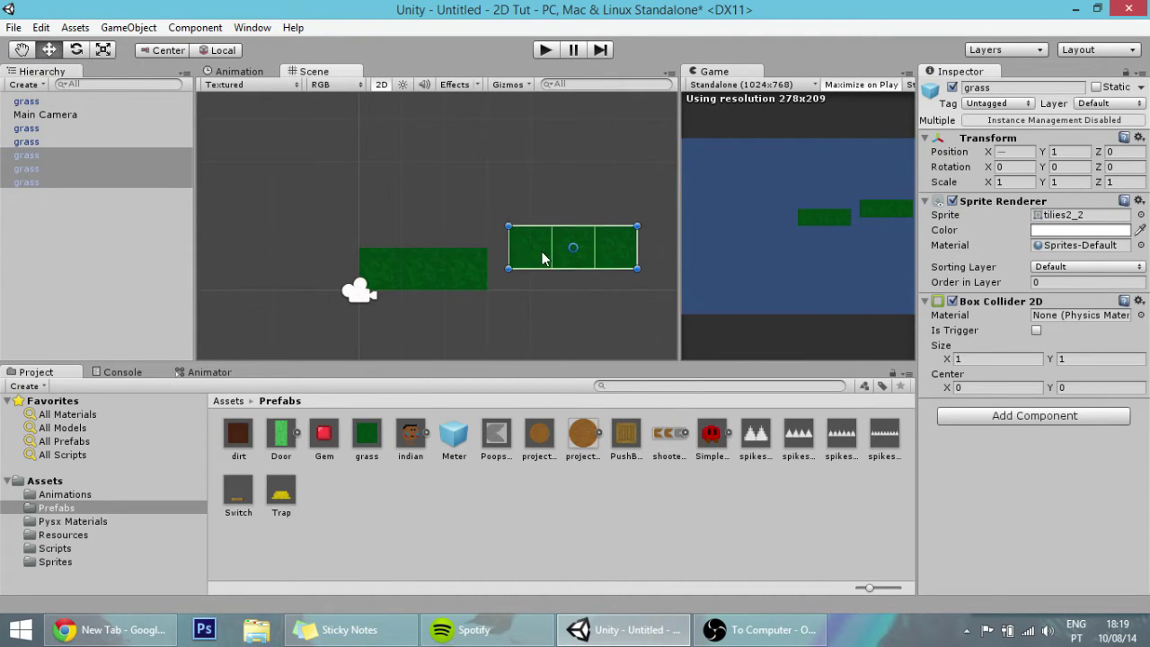
left_click_drag(522, 267, 493, 293)
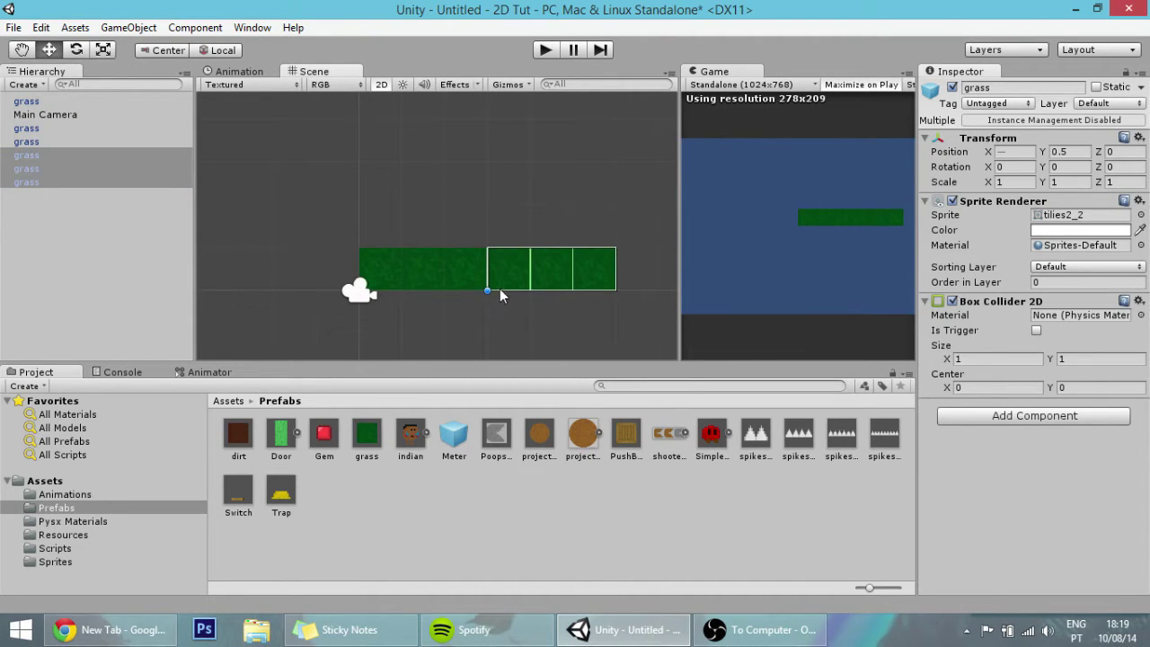
Step: Extend the grass row with two more three-tile copies, each snapped end to end at Y 0.5
middle_click_drag(522, 298, 377, 295)
key("ctrl+d")
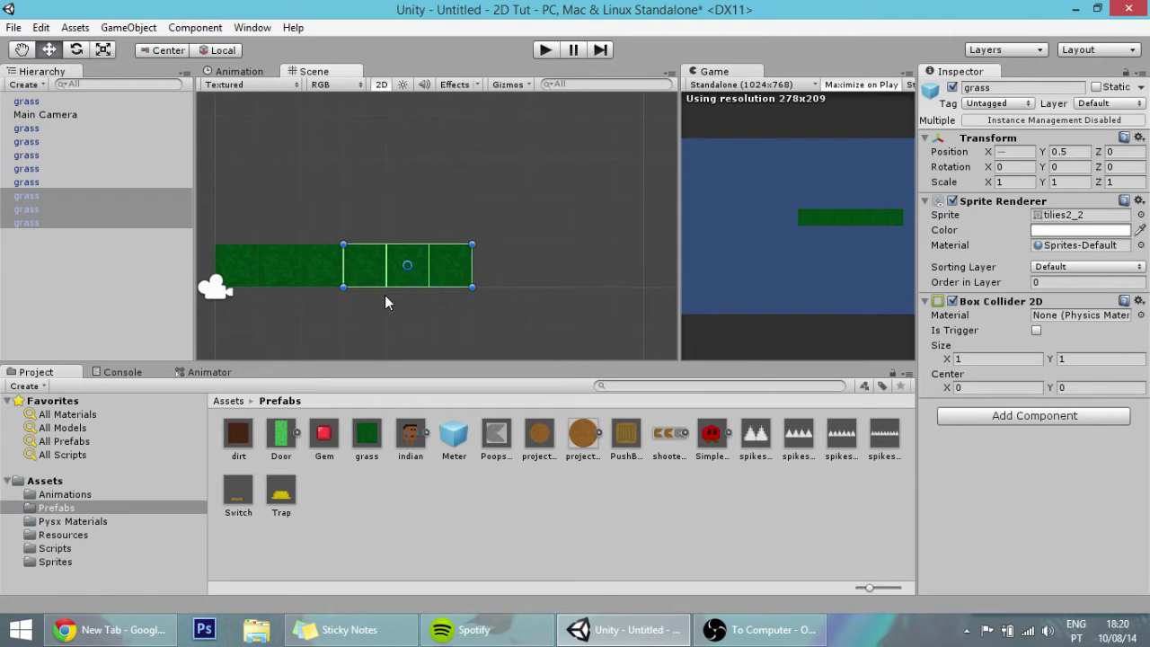
left_click_drag(353, 278, 470, 277)
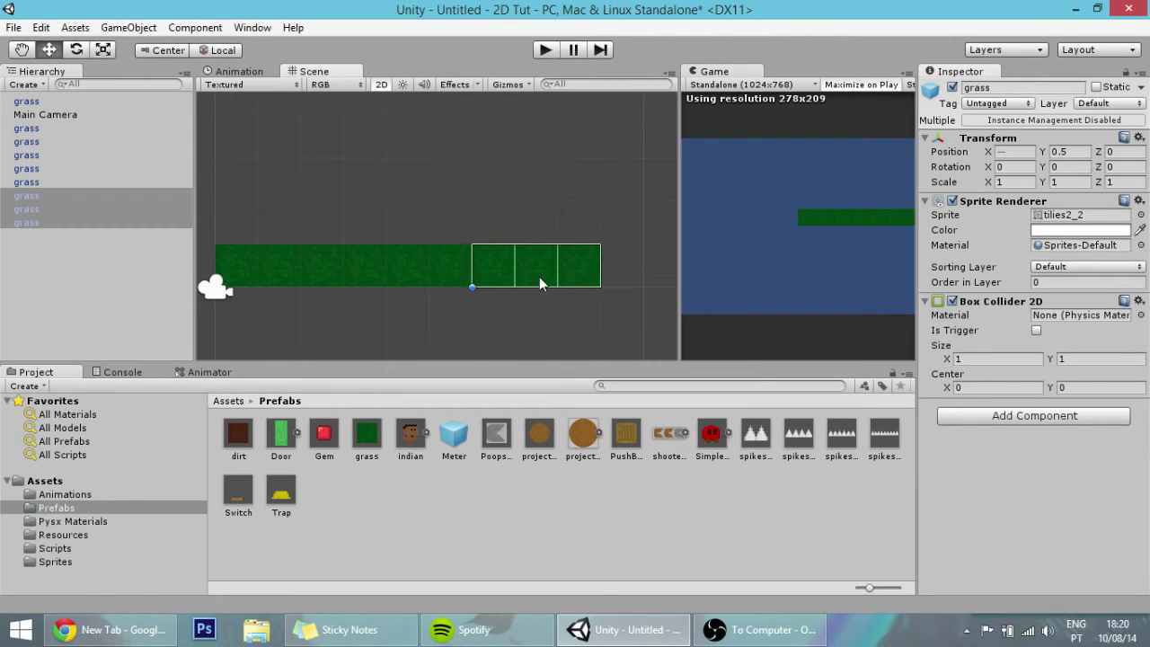
scroll(539, 278, "down", 1)
key("ctrl+d")
scroll(533, 278, "down", 1)
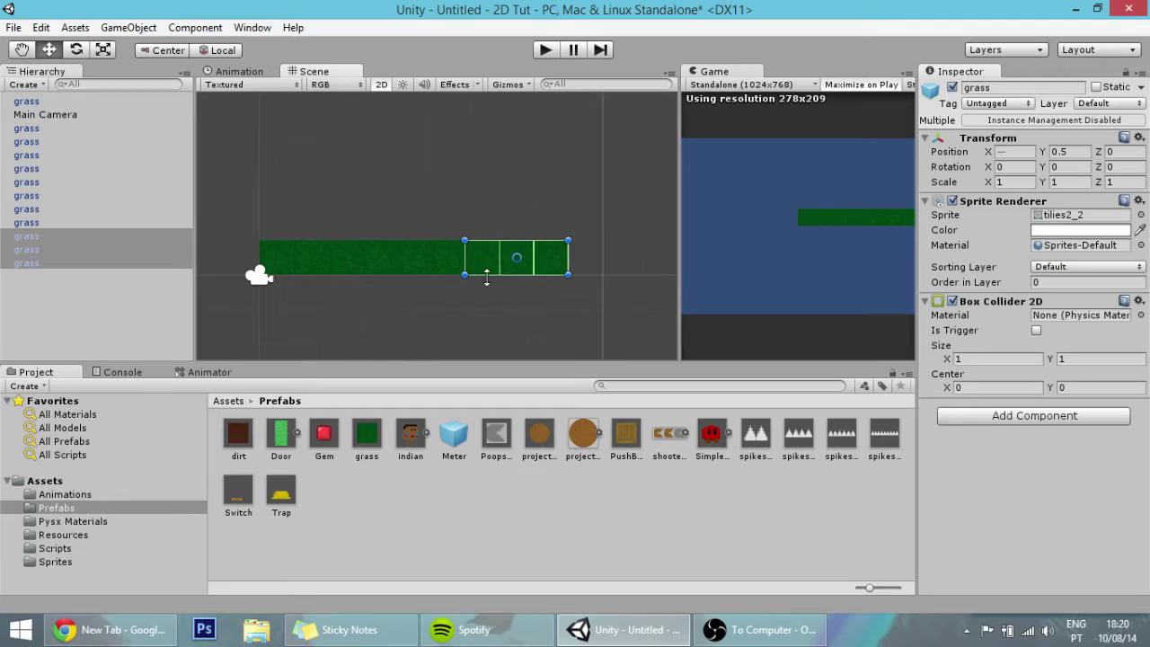
left_click_drag(467, 272, 572, 269)
left_click(529, 310)
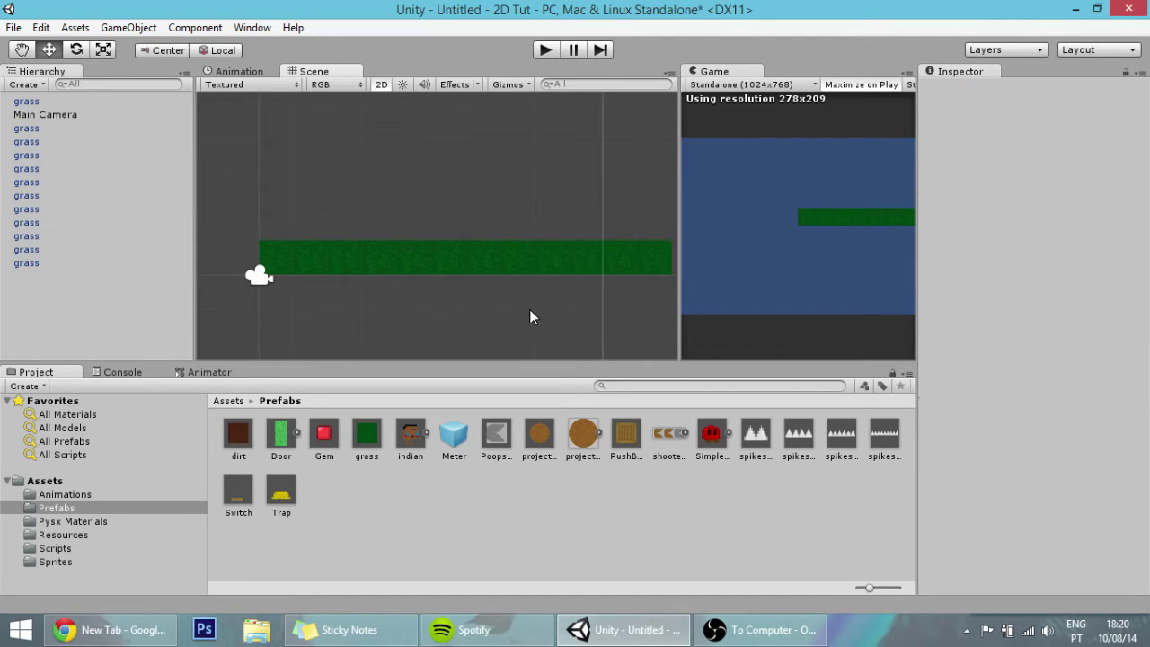
scroll(532, 295, "down", 2)
scroll(532, 296, "up", 2)
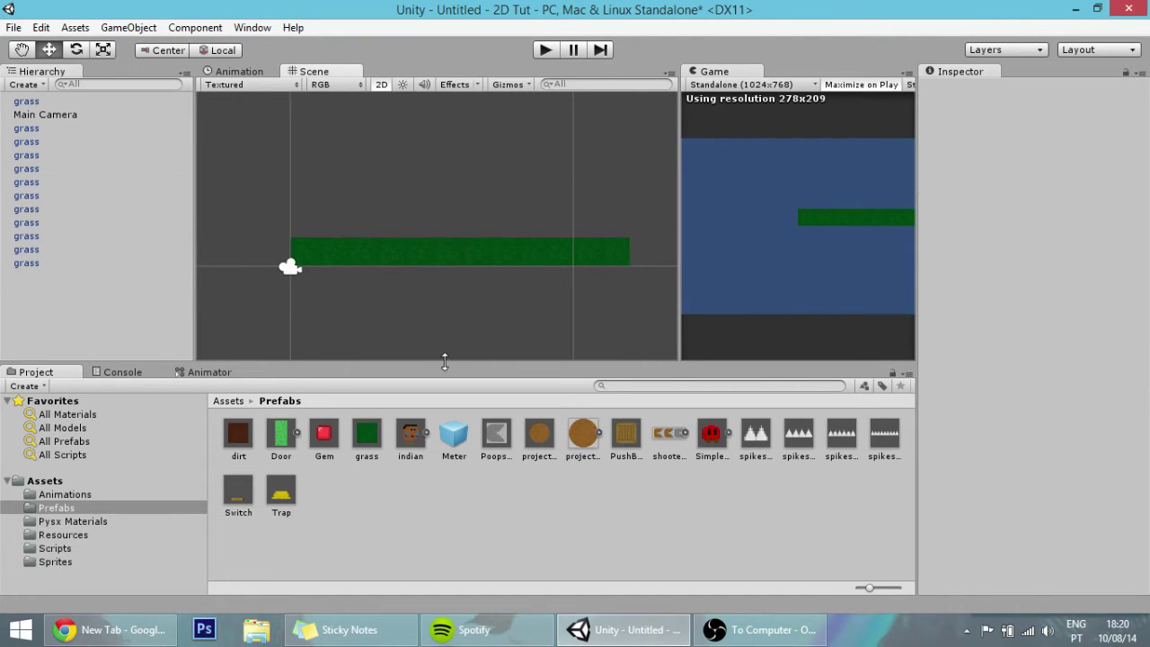
Step: Place a dirt prefab directly beneath the first grass tile at the row's left end
left_click_drag(238, 434, 312, 276)
left_click(404, 299)
scroll(406, 300, "down", 2)
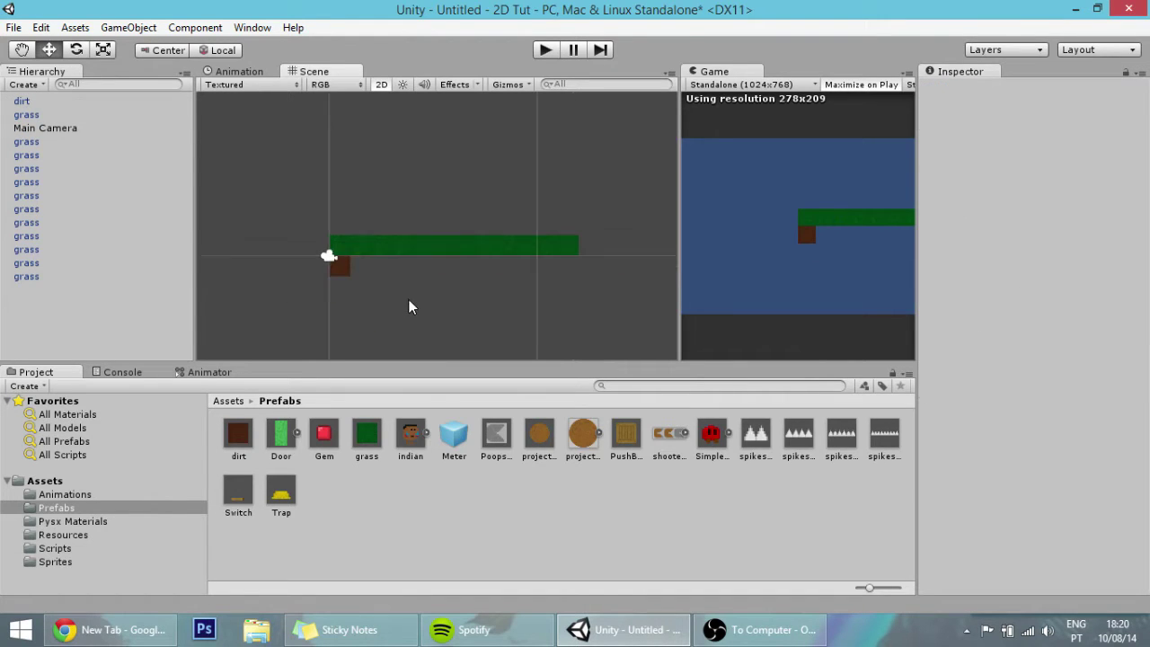
Step: Place three grass prefabs stepping down from the right end of the grass row
middle_click_drag(456, 293, 373, 298)
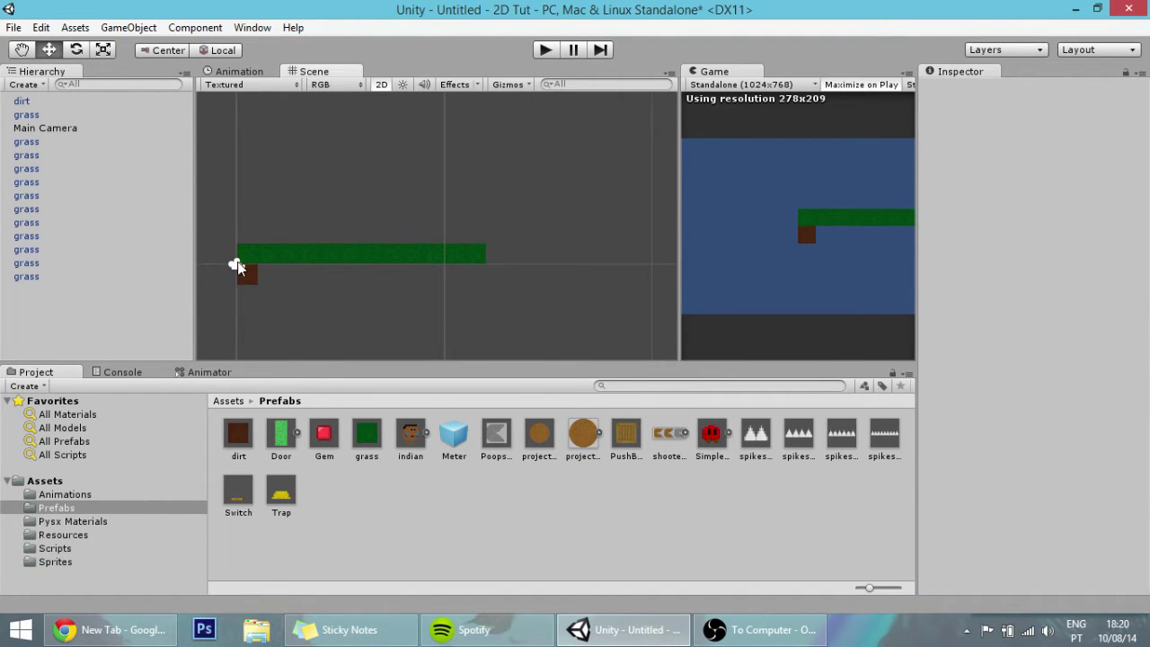
left_click(236, 264)
left_click(390, 305)
scroll(391, 305, "up", 1)
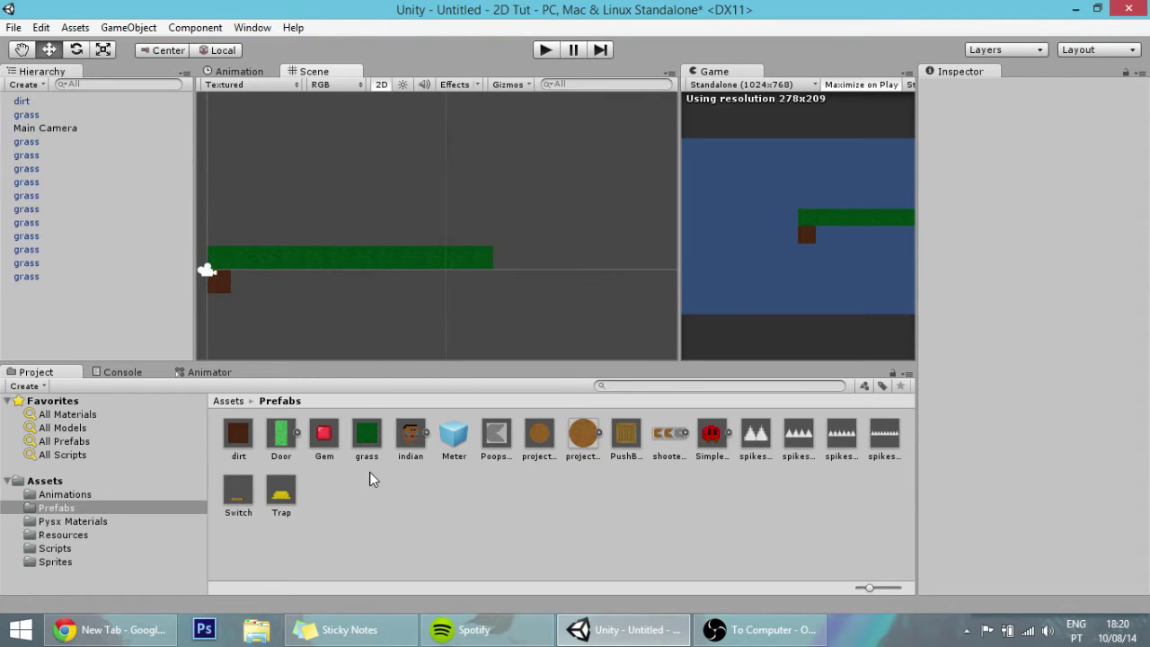
left_click_drag(366, 436, 481, 282)
left_click_drag(367, 436, 508, 283)
left_click_drag(366, 436, 530, 307)
Step: Place further grass prefabs to form the floor and far side of the pit
middle_click_drag(207, 265, 390, 316)
left_click_drag(366, 435, 402, 310)
left_click_drag(367, 436, 409, 268)
middle_click_drag(629, 310, 298, 226)
left_click(383, 280)
left_click_drag(383, 280, 404, 286)
left_click(382, 282)
left_click(358, 256)
Step: Duplicate grass tiles and snap the copies together to complete the pit and the ledge beyond it
key("ctrl+d")
mouse_move(357, 256)
left_mouse_down()
mouse_move(413, 283)
mouse_move(358, 275)
left_mouse_up()
key("ctrl+d")
middle_click_drag(391, 281, 346, 293)
left_click_drag(264, 271, 350, 254)
scroll(305, 266, "up", 3)
key("ctrl+d")
left_click_drag(264, 285, 384, 279)
left_click(326, 311)
key("ctrl+d")
left_click_drag(325, 311, 357, 311)
scroll(404, 274, "down", 4)
left_click_drag(415, 257, 384, 277)
key("ctrl+d")
Step: Place another dirt prefab under the grass and duplicate it to start filling the ground beneath the row
left_click_drag(238, 436, 320, 242)
scroll(320, 242, "up", 3)
left_click_drag(283, 269, 219, 231)
left_click(270, 274)
left_click(237, 227)
left_click(75, 156)
left_click_drag(283, 270, 275, 240)
left_click(313, 258)
key("ctrl+d")
key("ctrl+d")
left_click_drag(275, 240, 250, 234)
key("ctrl+d")
key("ctrl+d")
Step: Duplicate blocks of dirt tiles and snap the copies side by side beneath the long grass row
left_click(449, 248)
key("ctrl+d")
scroll(482, 263, "up", 2)
scroll(481, 263, "down", 5)
key("ctrl+d")
left_click_drag(469, 242, 564, 281)
key("ctrl+d")
left_click_drag(365, 261, 637, 280)
key("ctrl+z")
key("ctrl+d")
left_click_drag(366, 279, 581, 260)
scroll(580, 261, "down", 5)
Step: Fill the ground below the pit and right ledge with duplicated dirt blocks, and delete the surplus tiles
left_click_drag(608, 294, 527, 197)
scroll(574, 258, "up", 5)
left_click_drag(629, 261, 360, 273)
left_click_drag(450, 304, 577, 274)
key("ctrl+d")
scroll(360, 276, "down", 4)
left_click(260, 274)
left_click_drag(259, 273, 305, 256)
scroll(287, 265, "up", 4)
left_click_drag(228, 310, 577, 331)
key("Delete")
Step: Duplicate the three-tile grass column from the map's left edge and snap it onto the right ledge as an end wall
key("ctrl+d")
key("ctrl+d")
scroll(522, 218, "down", 2)
left_click_drag(256, 171, 591, 221)
key("ctrl+d")
left_click(548, 215)
scroll(505, 262, "down", 1)
scroll(524, 253, "up", 3)
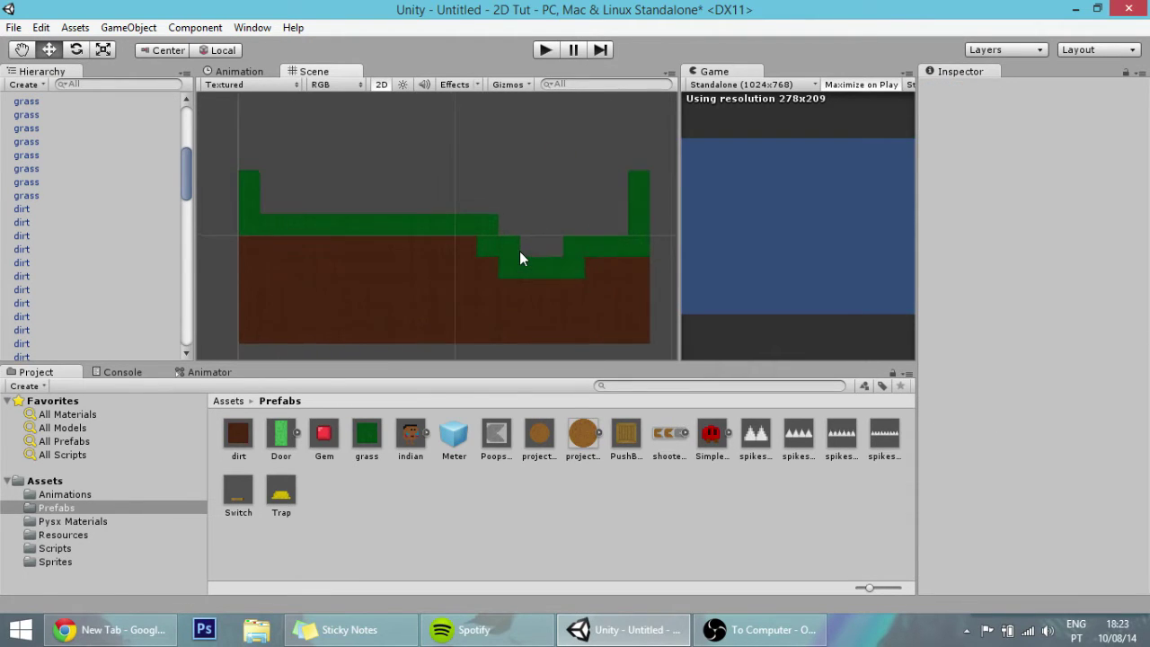
scroll(519, 258, "down", 3)
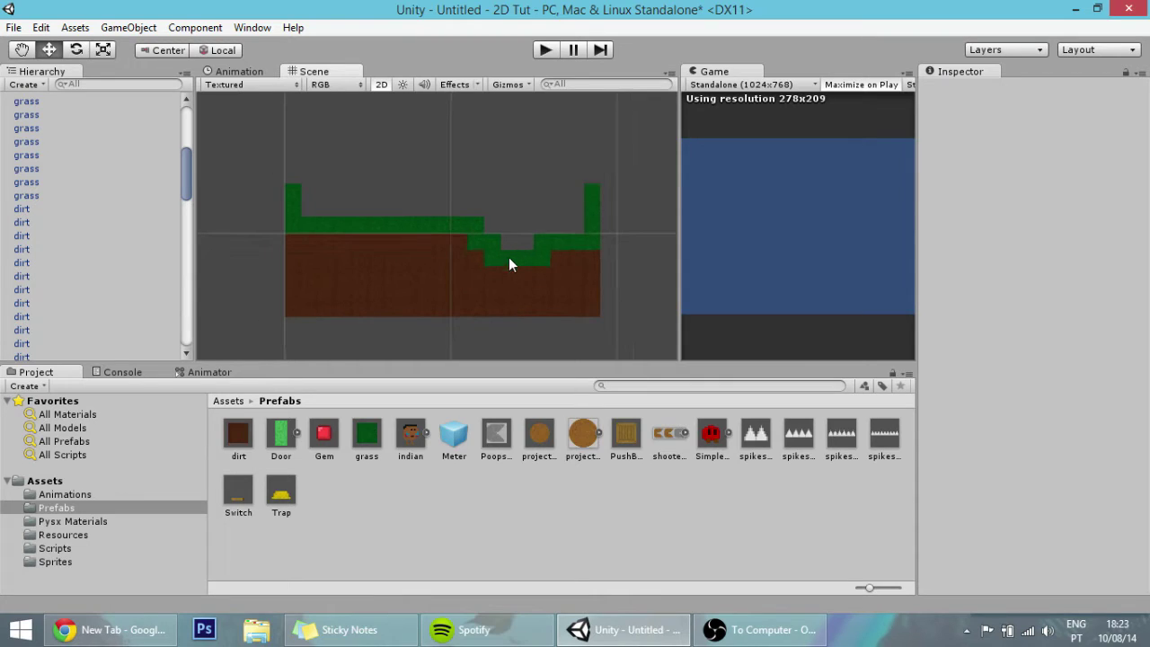
scroll(505, 262, "down", 2)
scroll(510, 303, "up", 4)
scroll(511, 300, "down", 2)
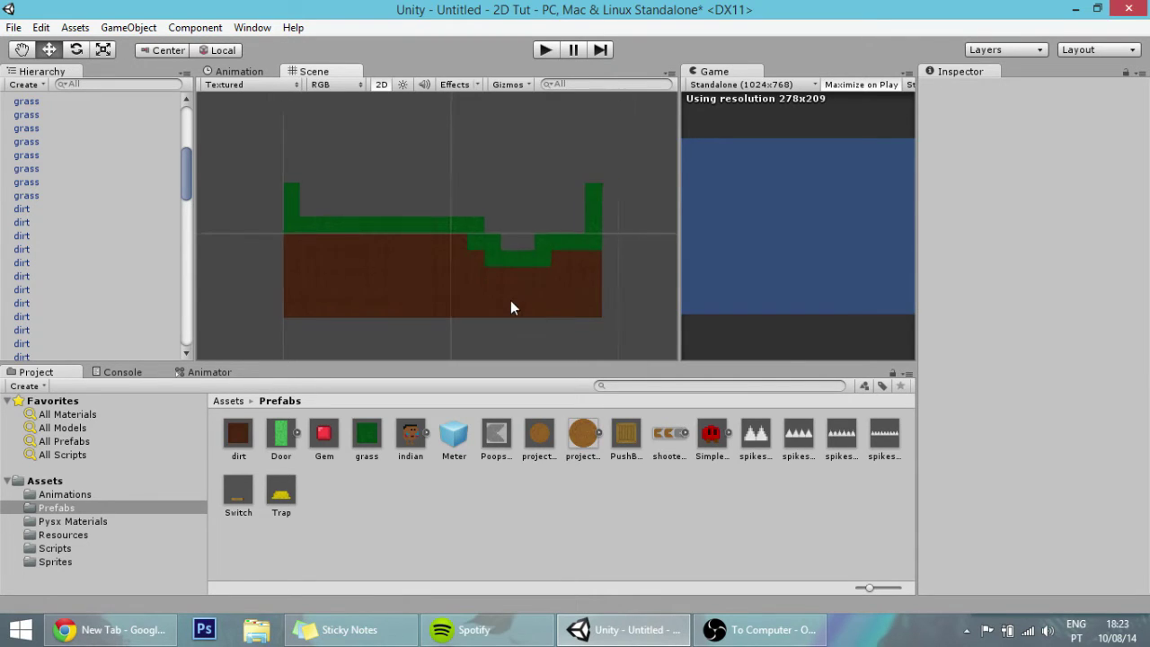
scroll(511, 301, "down", 1)
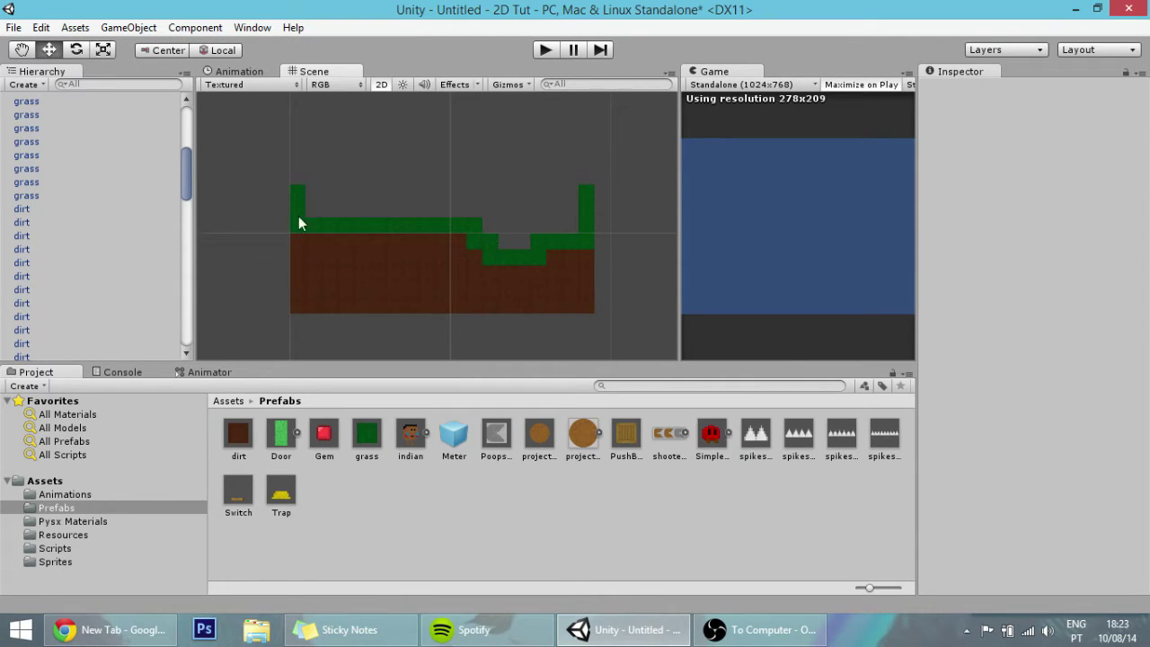
left_click_drag(270, 255, 502, 207)
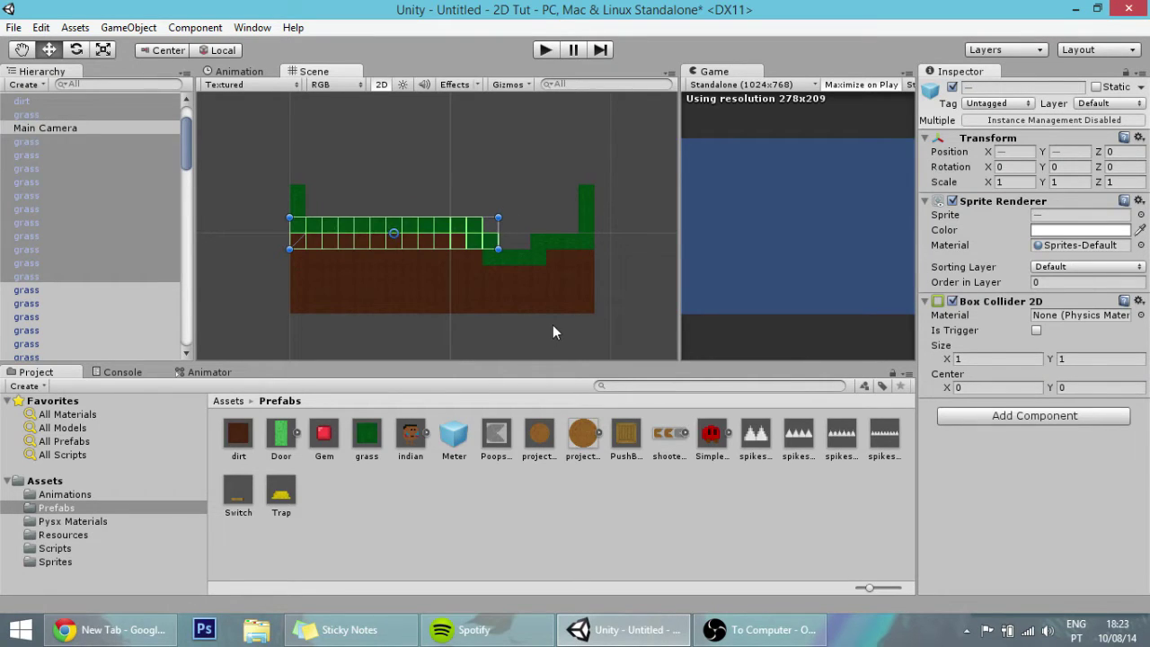
key("Delete")
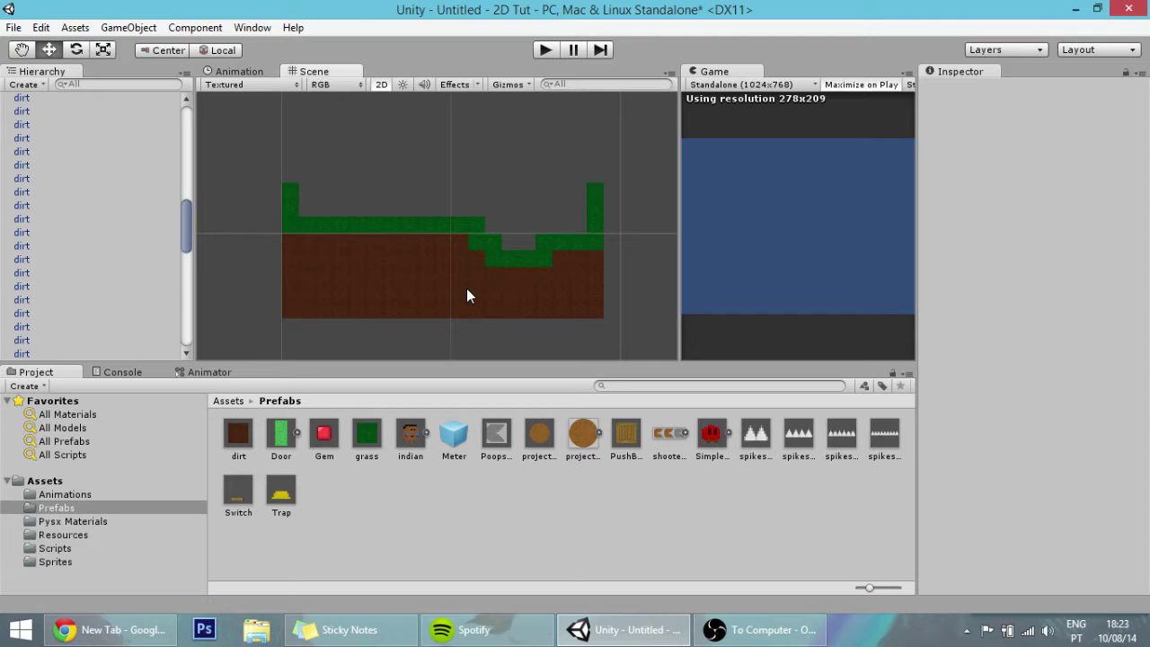
Step: Create an empty GameObject and set its position to X 0, Y 0, Z 0
scroll(171, 193, "up", 10)
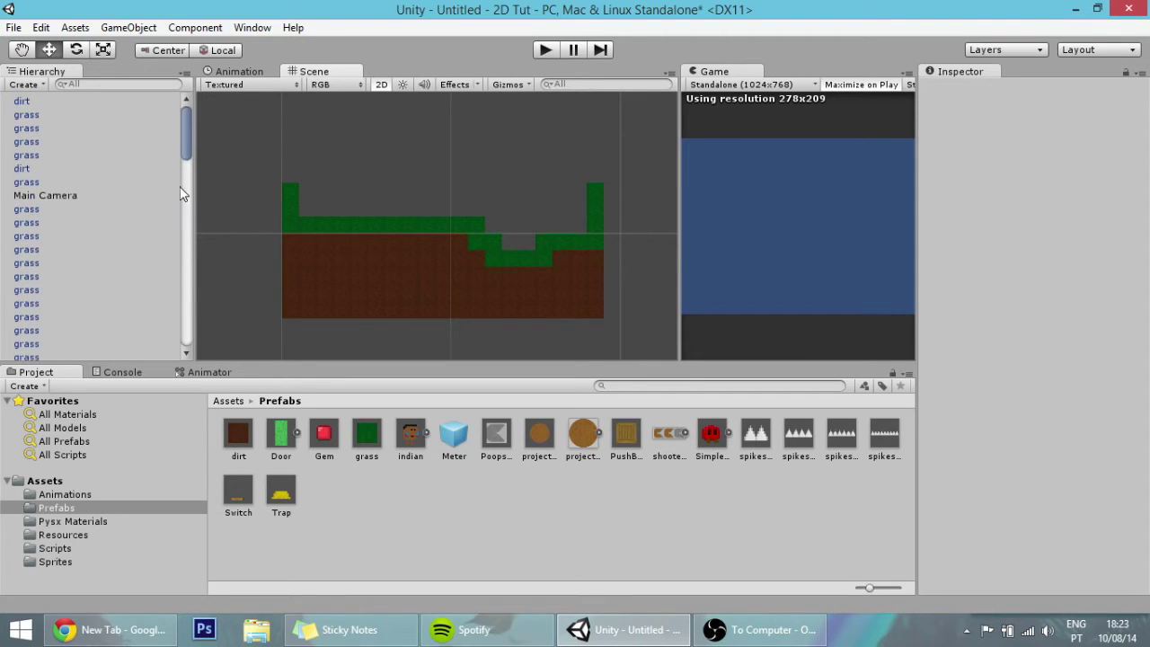
key("ctrl+shift+n")
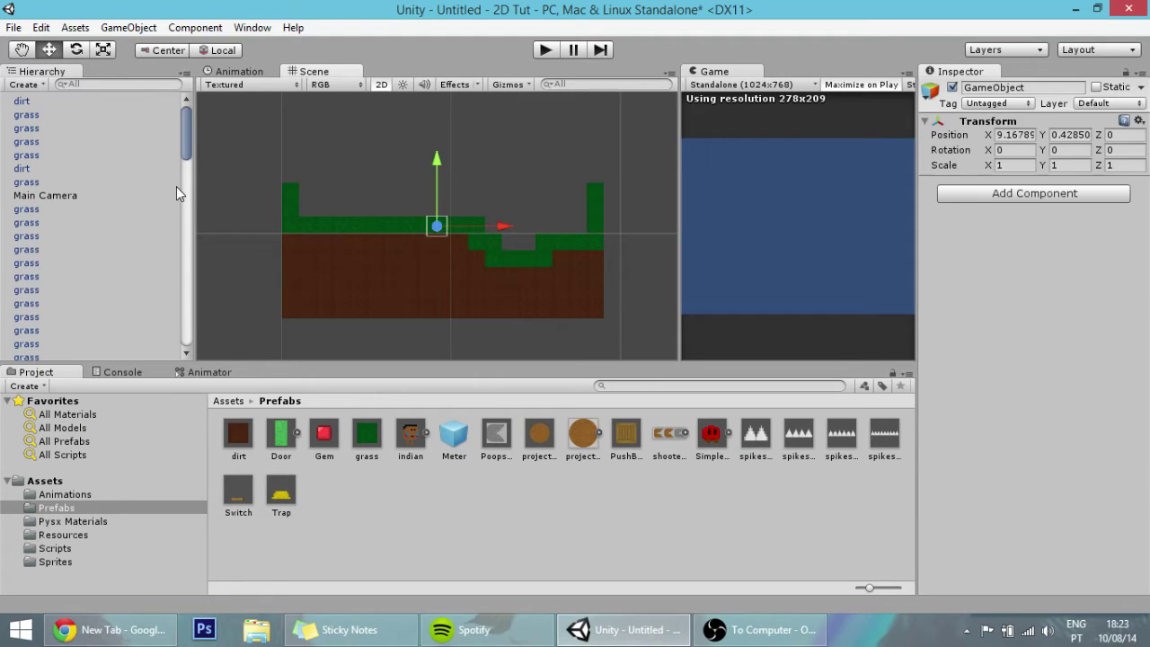
left_click(1020, 134)
key("Tab")
type("0")
key("Tab")
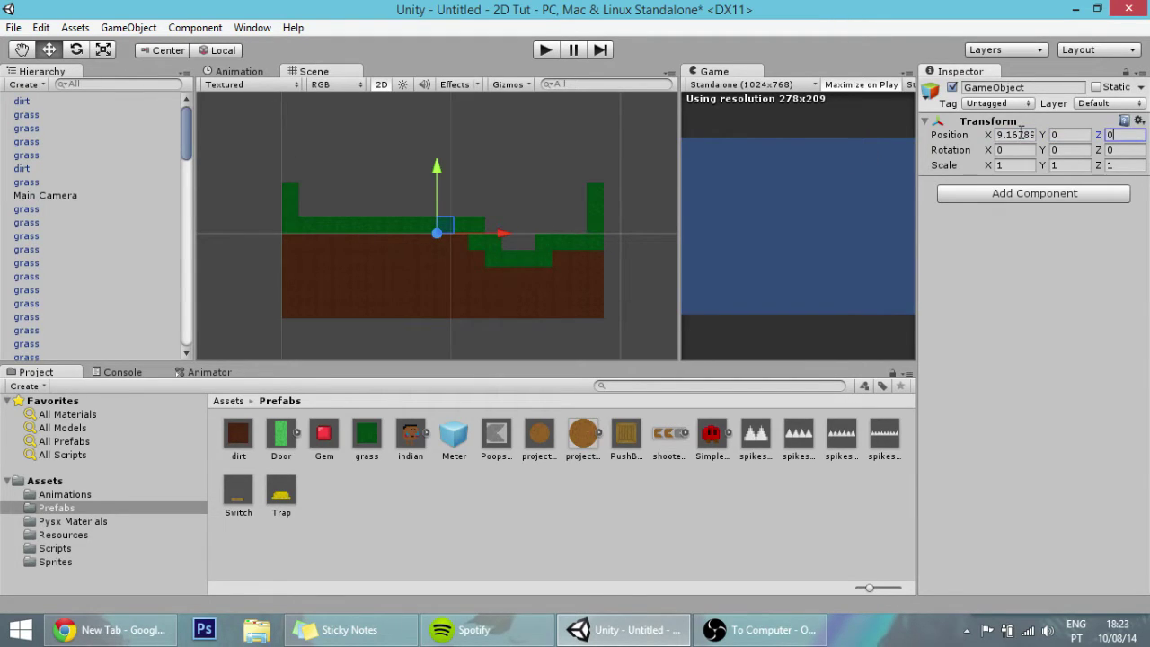
left_click(1019, 134)
type("0")
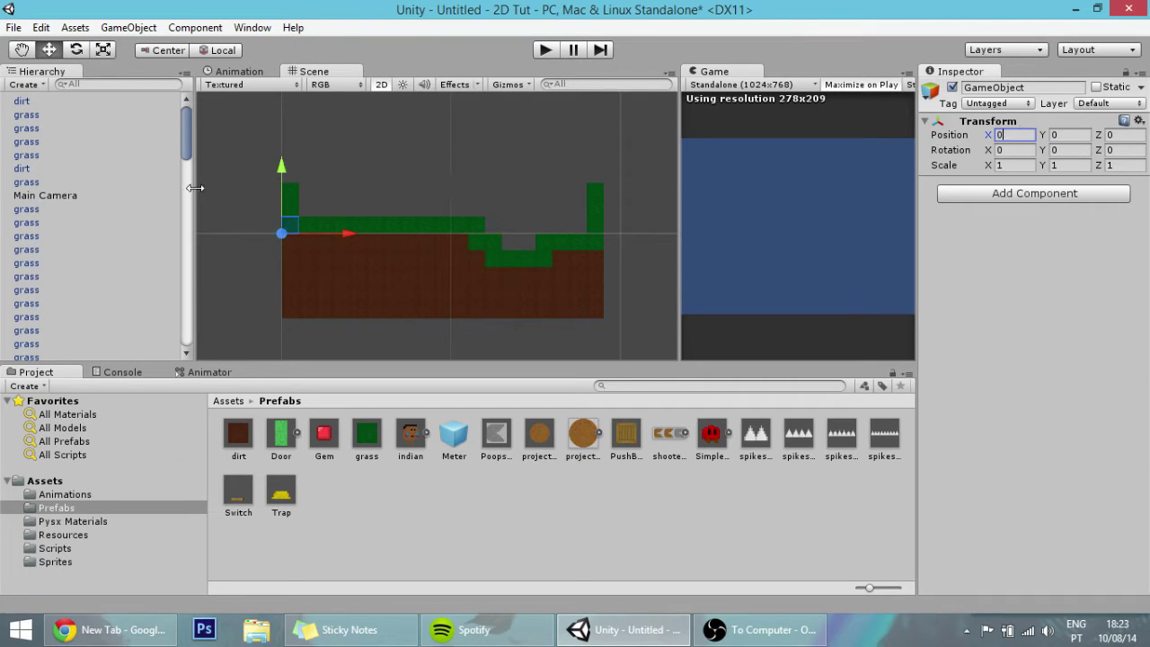
Step: Make the top grass tile of the right wall a child of the empty GameObject
scroll(171, 166, "down", 10)
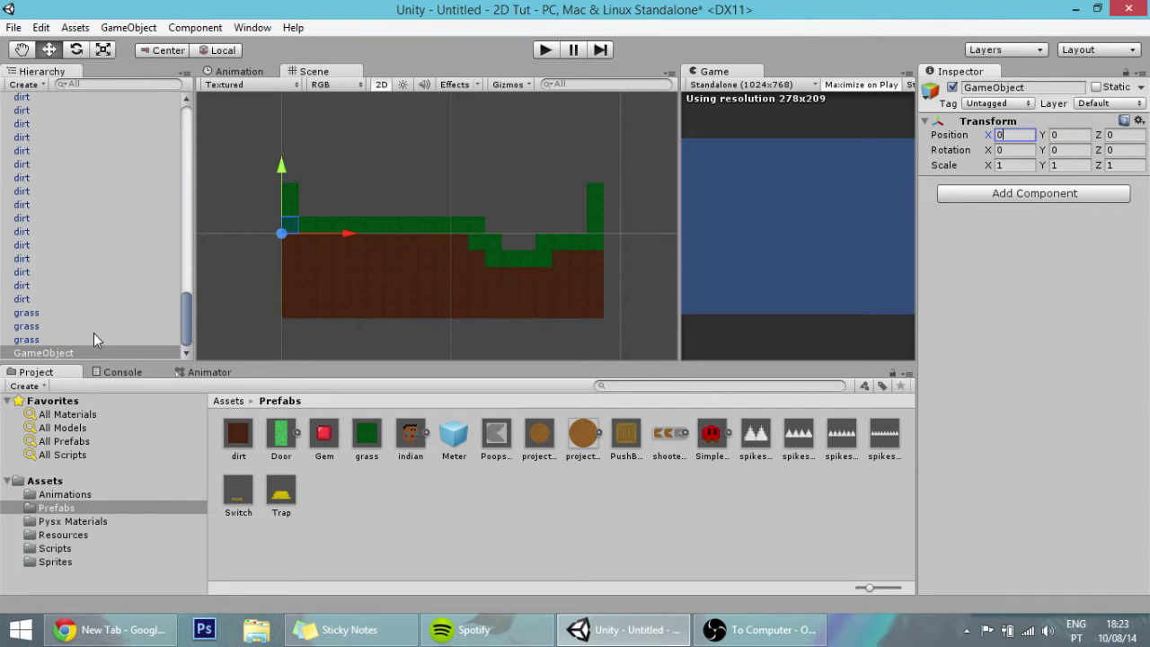
left_click(94, 338)
left_click(178, 313)
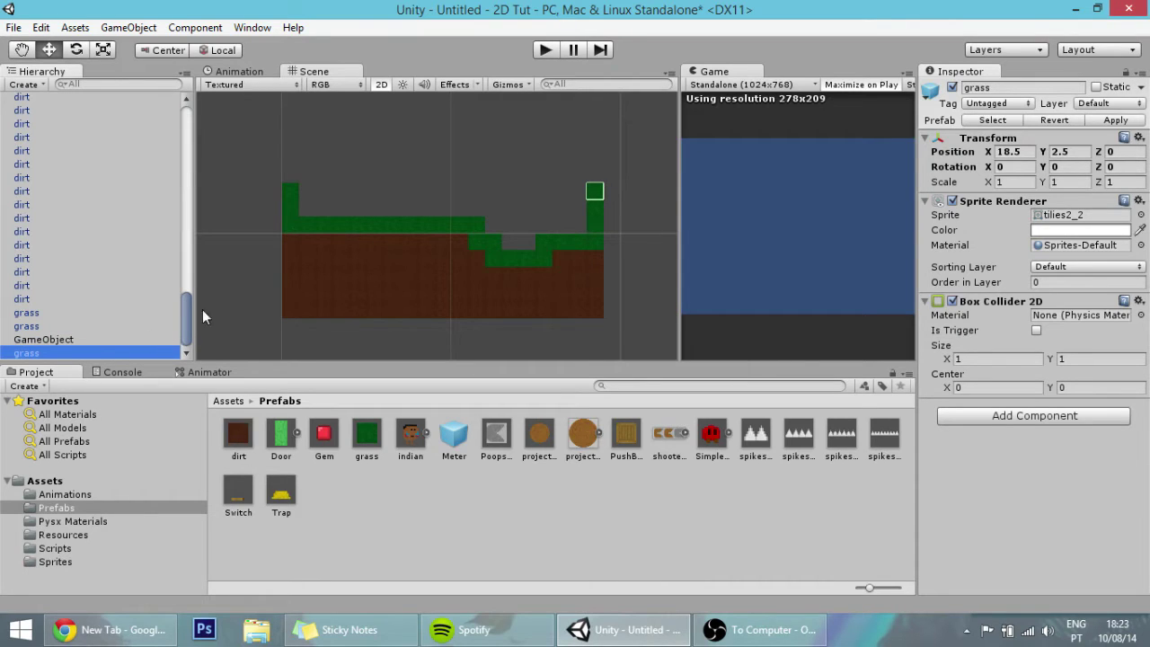
left_click_drag(70, 351, 62, 338)
Step: Select all remaining grass and dirt tiles except the Main Camera and parent them under the GameObject
left_click(117, 326)
left_click_drag(186, 308, 186, 124)
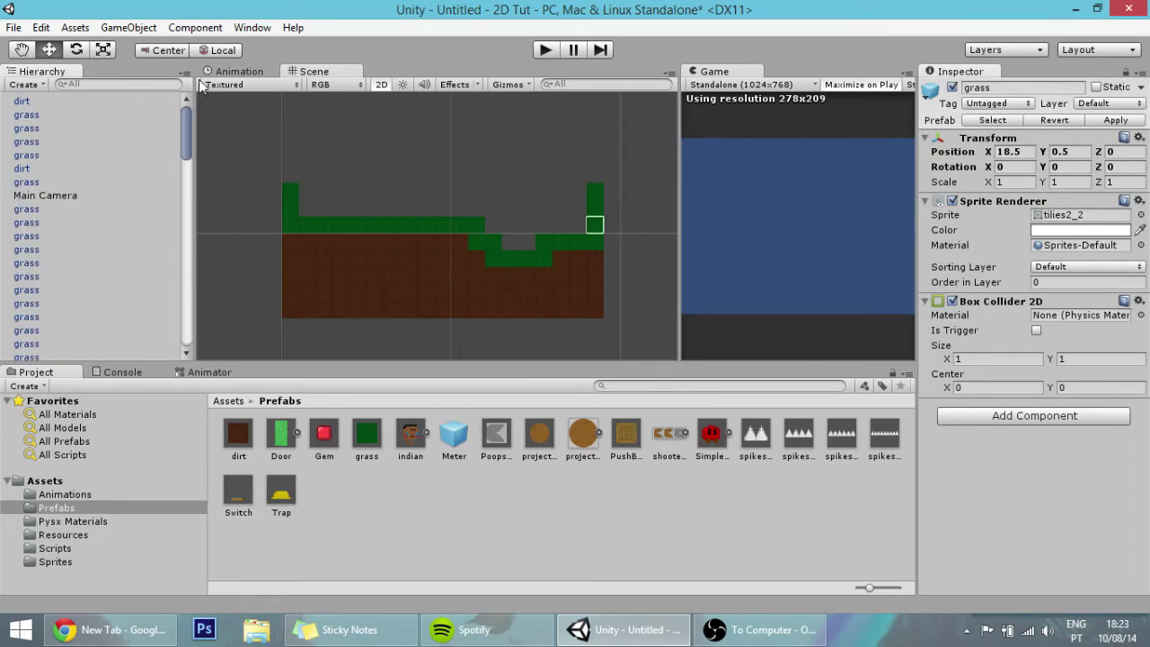
left_click(35, 182, "shift")
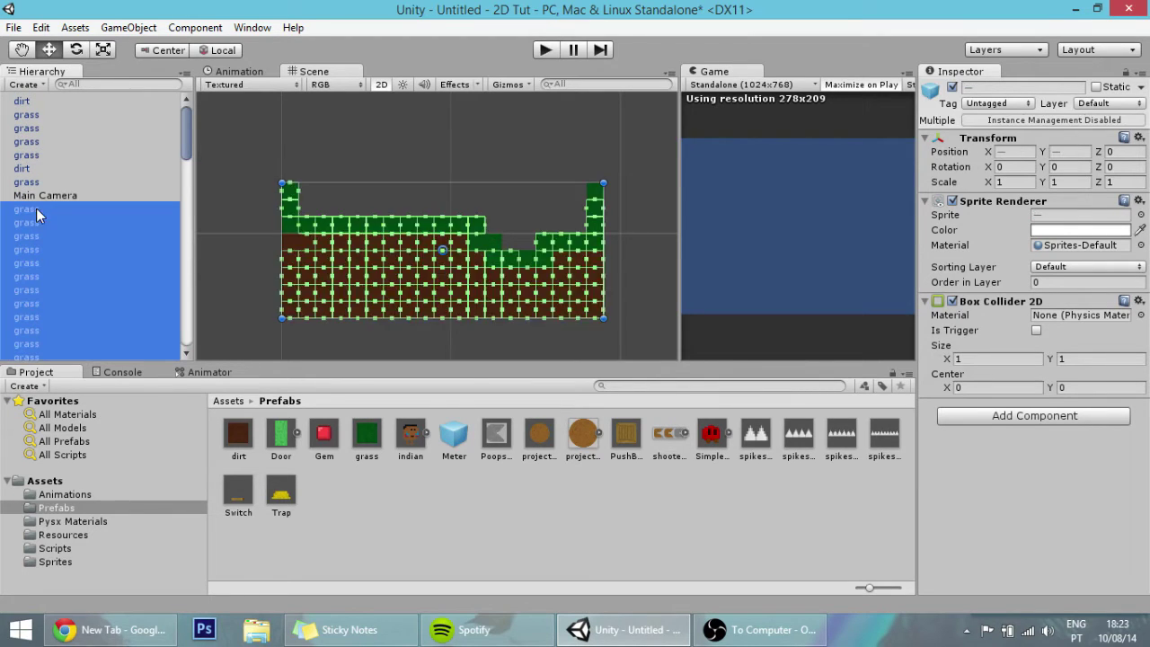
left_click(40, 102, "ctrl")
left_click(38, 114, "ctrl")
left_click(36, 127, "ctrl")
left_click(28, 155, "ctrl")
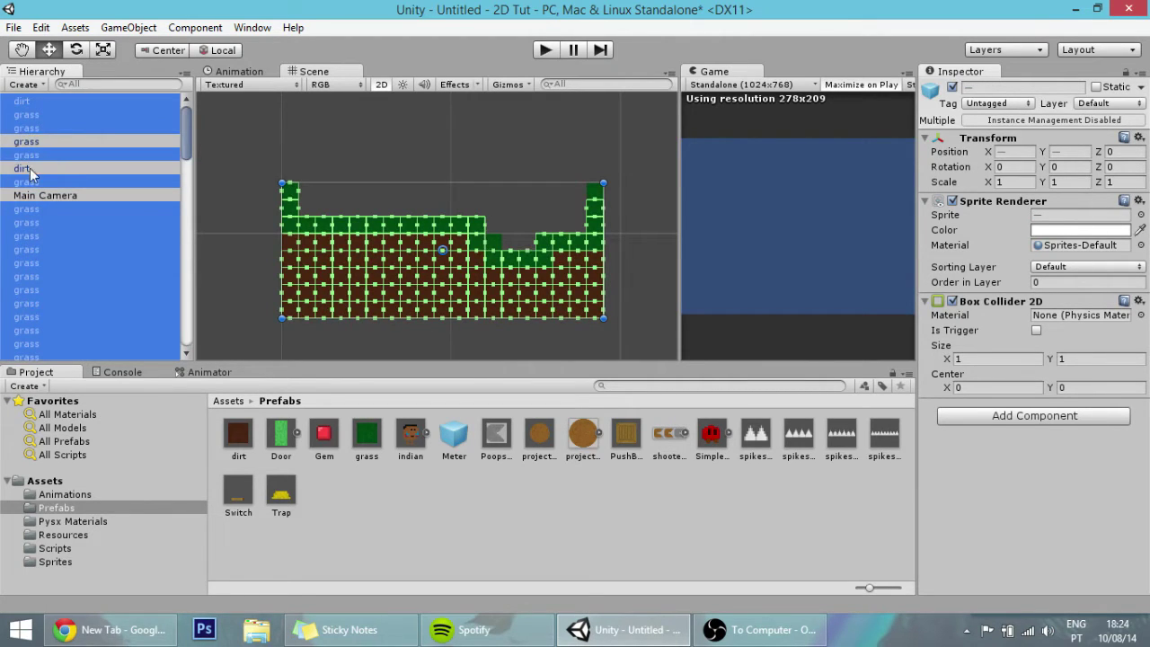
left_click(28, 169, "ctrl")
left_click(31, 143, "ctrl")
scroll(74, 213, "down", 8)
scroll(71, 217, "down", 5)
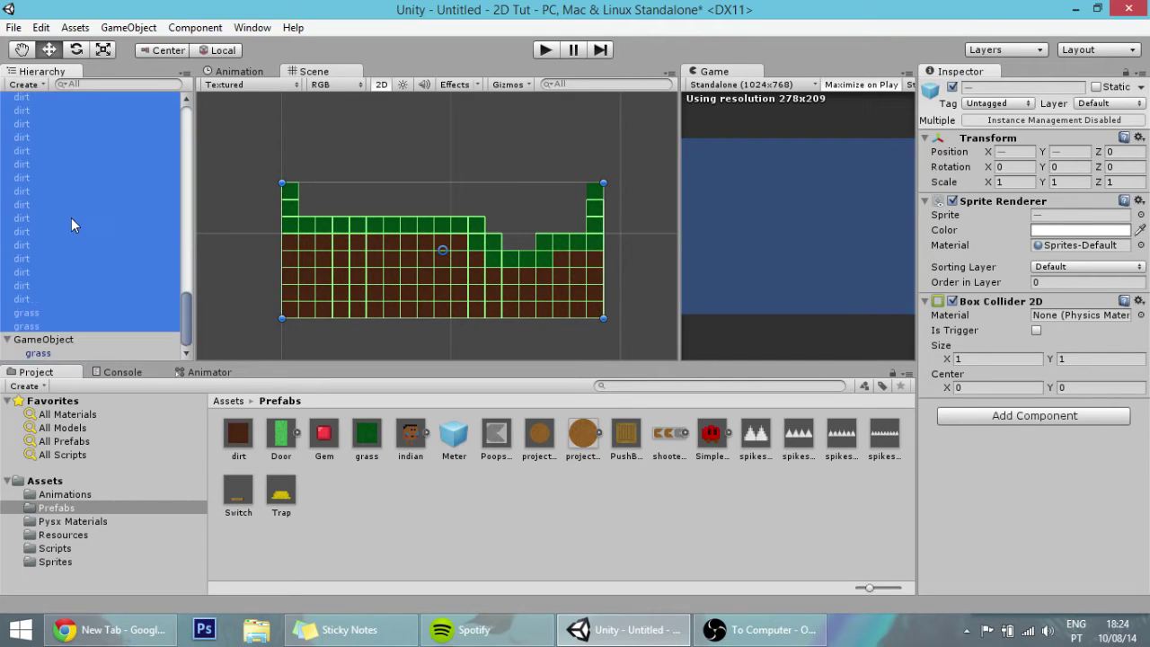
scroll(47, 211, "up", 15)
scroll(47, 212, "up", 3)
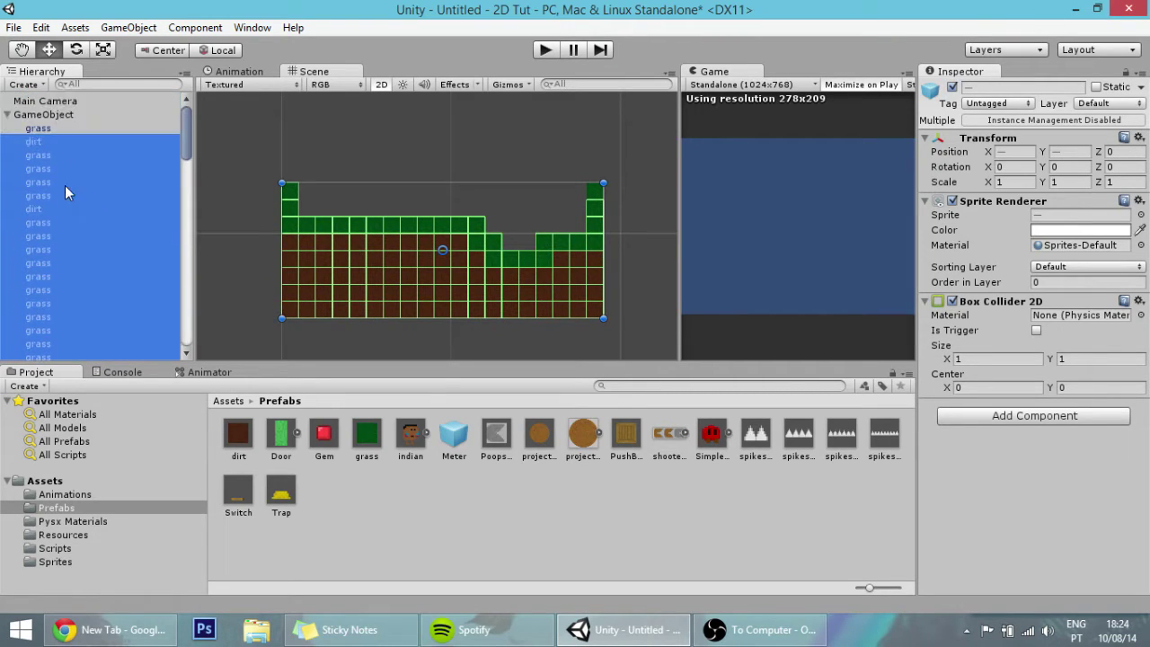
Step: Collapse the GameObject holding all the tiles and rename it Map
left_click(7, 114)
left_click(66, 114)
left_click(65, 114)
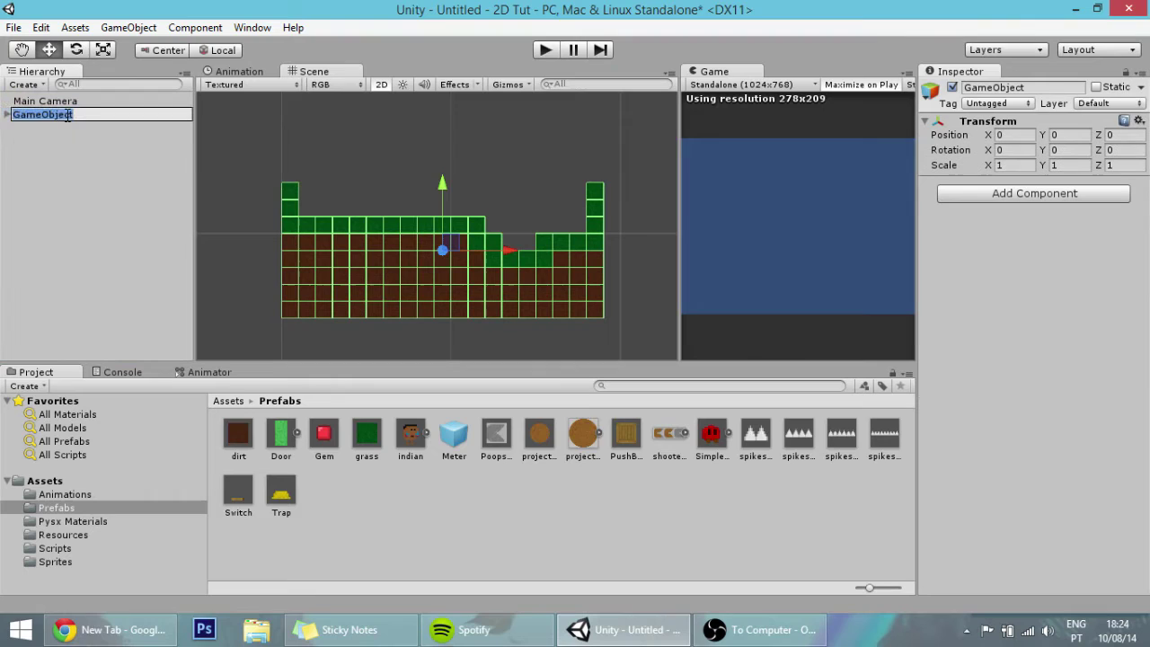
type("Map")
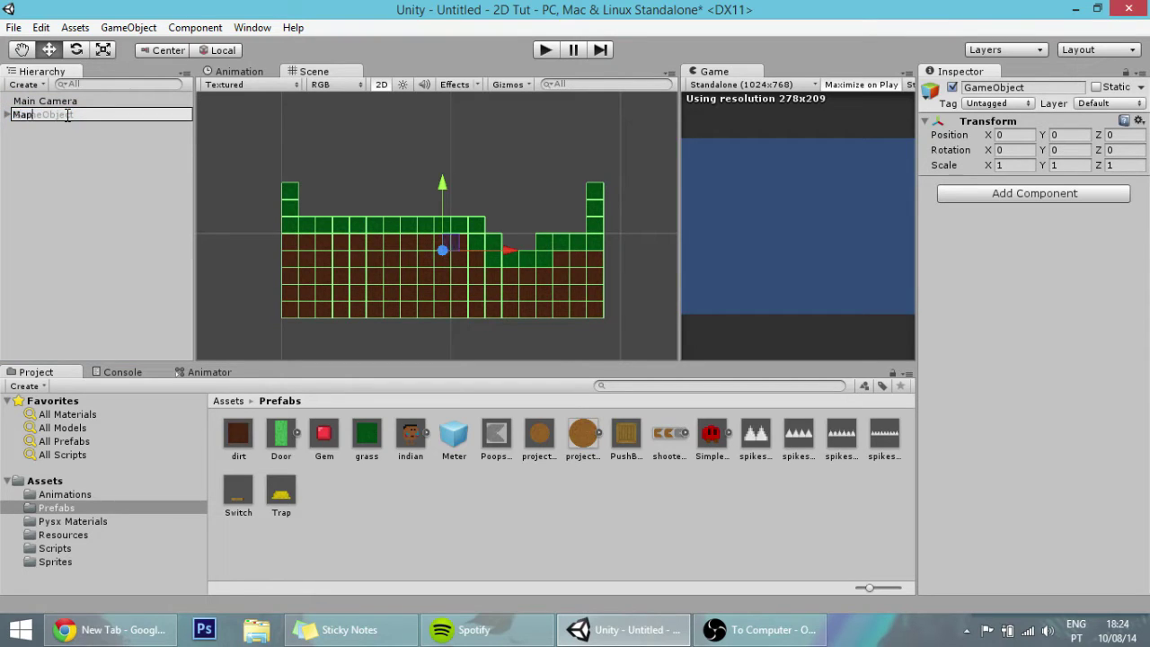
left_click(339, 131)
Step: Place two Simple Enemy prefabs, one inside the pit and one just above its left side
scroll(455, 321, "up", 7)
scroll(454, 320, "down", 3)
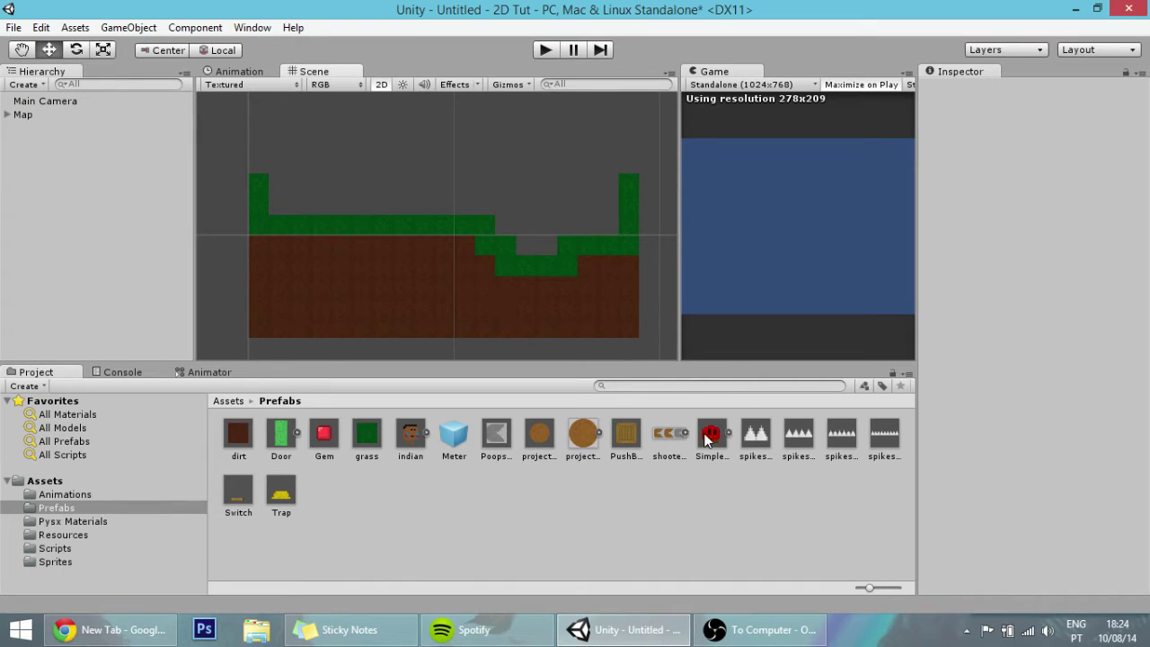
left_click_drag(707, 438, 532, 241)
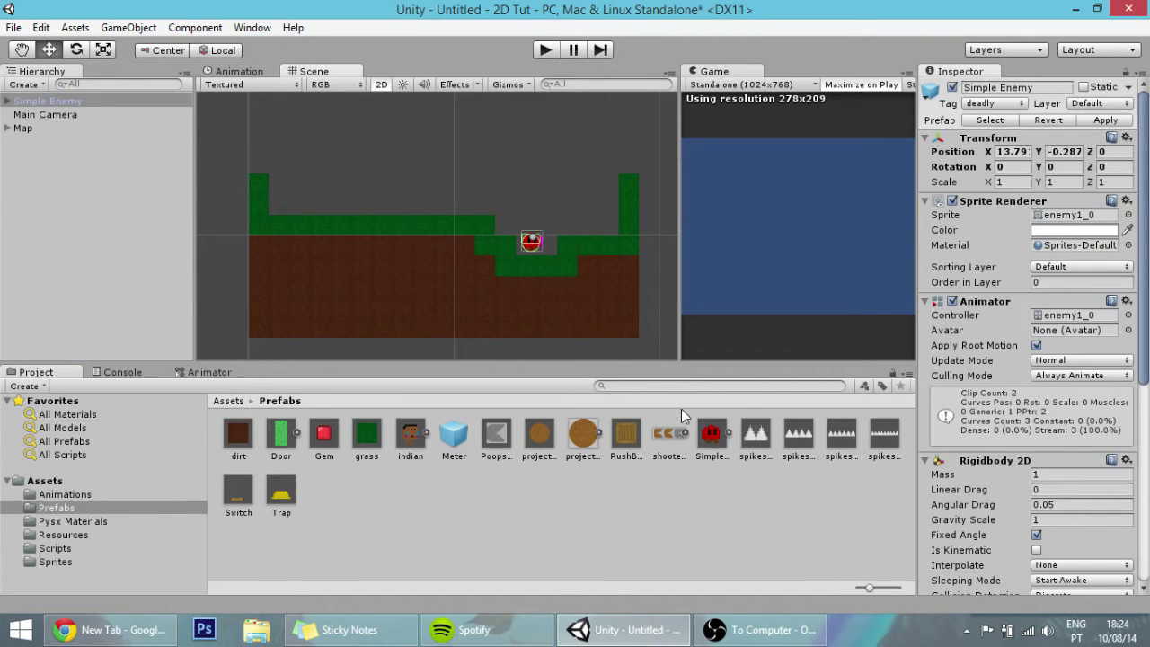
left_click_drag(707, 435, 512, 210)
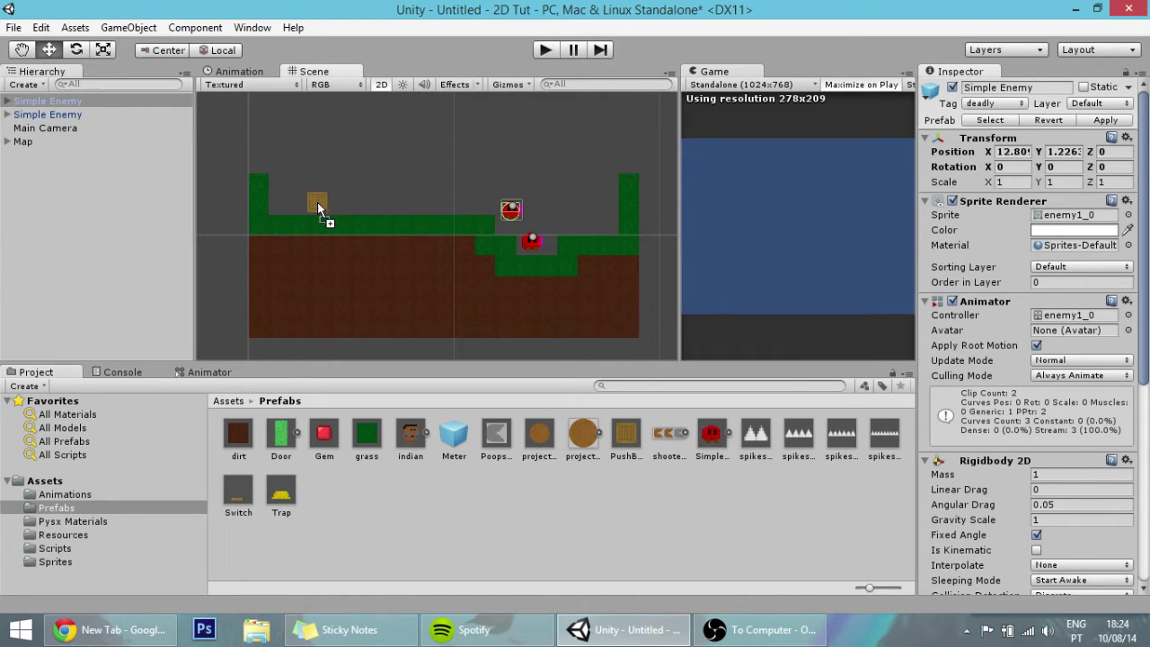
Step: Place a PushBlock above the left part of the grass row and a Switch between it and the left wall
left_click_drag(317, 202, 318, 202)
left_click(349, 194)
scroll(349, 194, "up", 3)
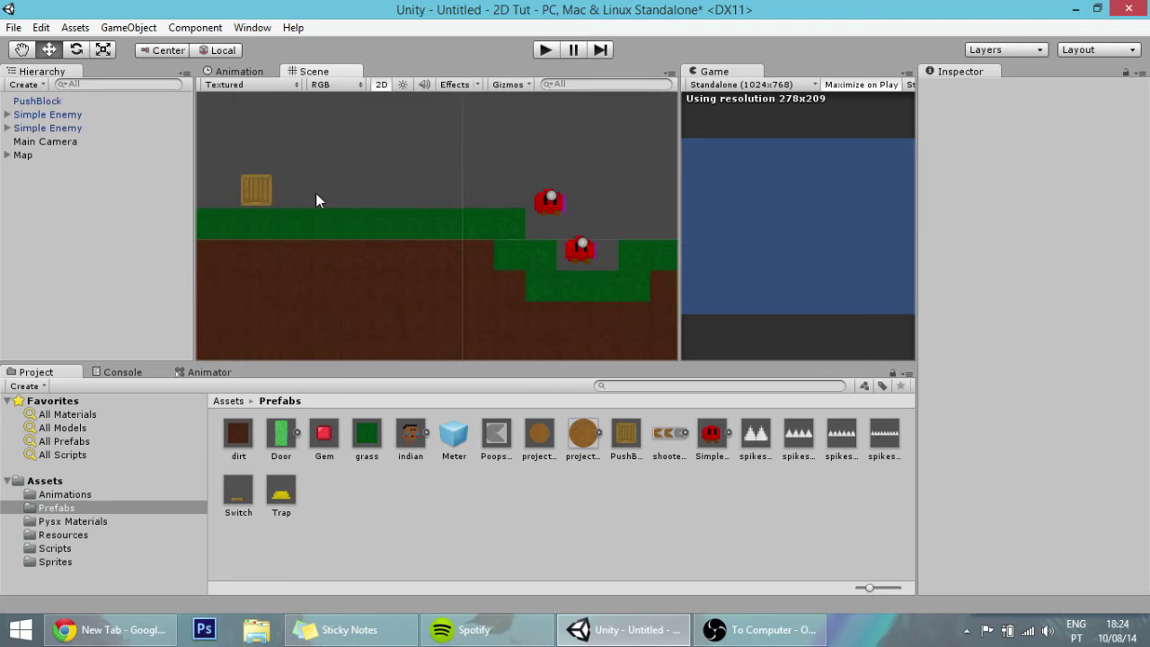
scroll(307, 282, "down", 1)
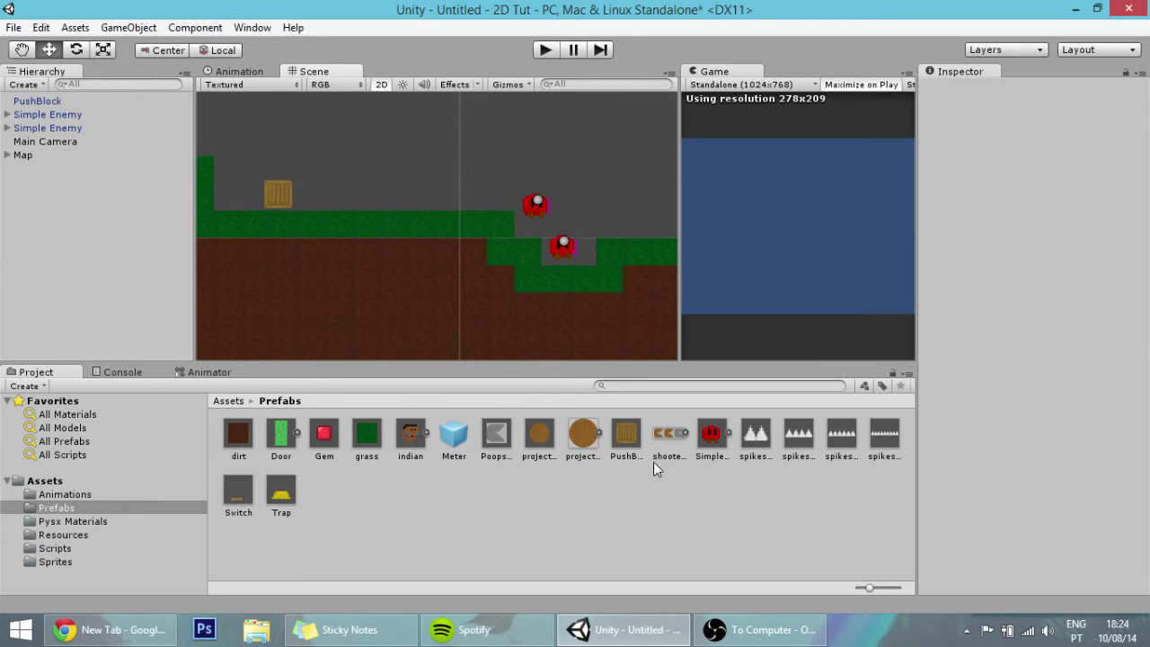
left_click_drag(237, 493, 236, 202)
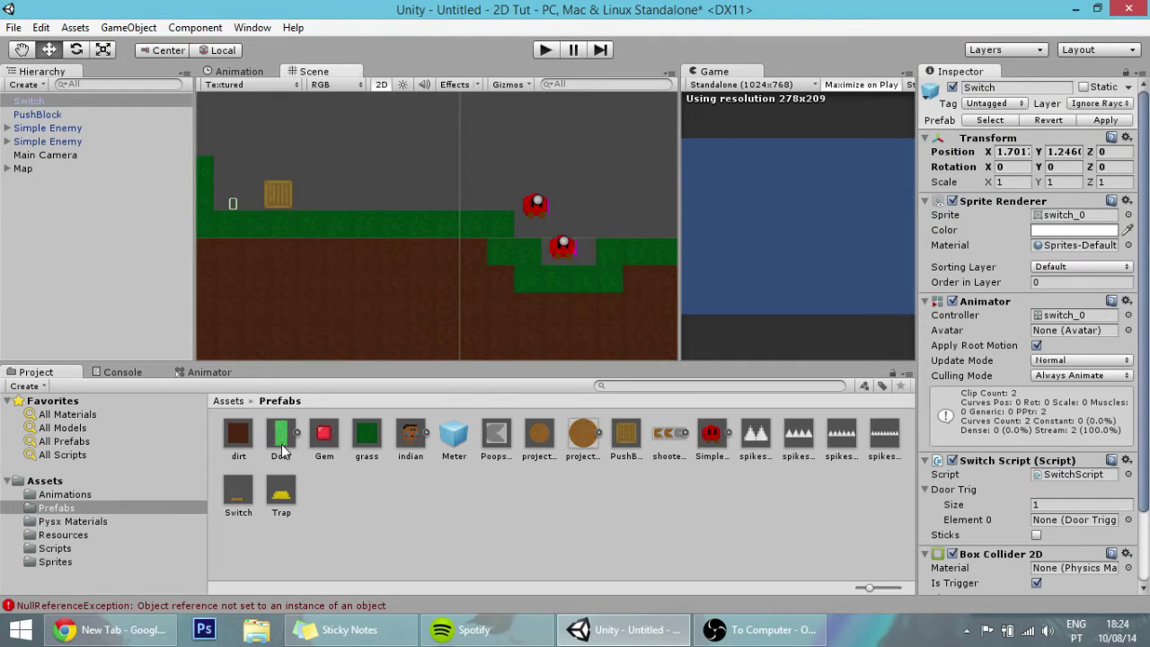
Step: Place a Door prefab to the right of the PushBlock and snap its base onto the grass
left_click_drag(342, 195, 343, 197)
scroll(346, 211, "up", 4)
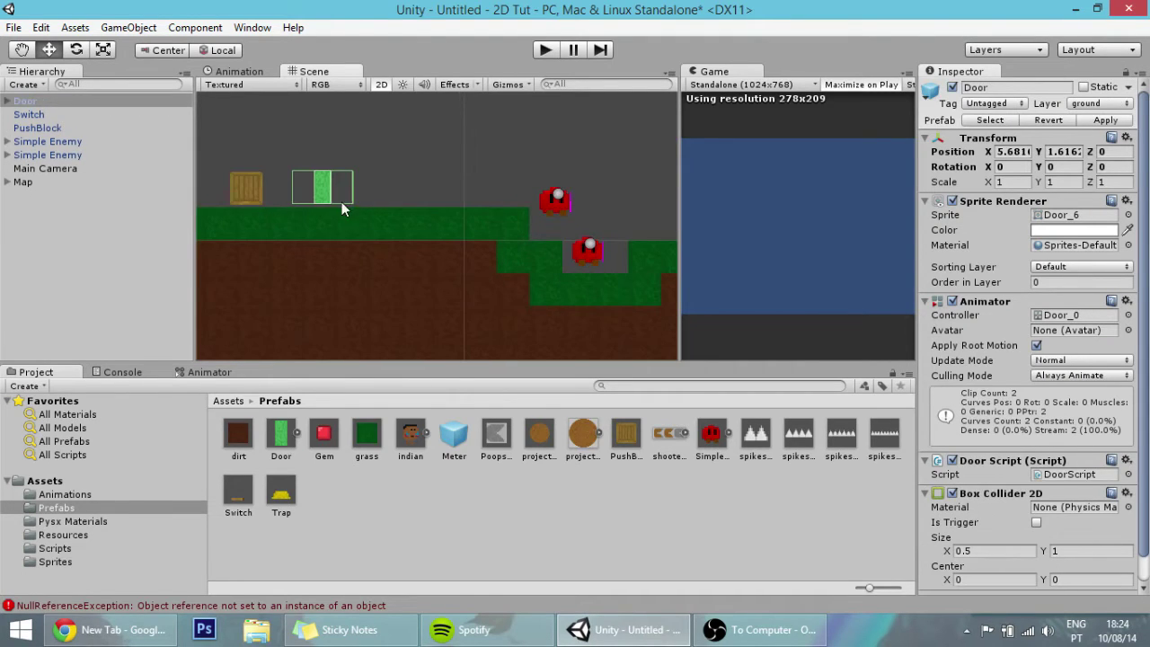
middle_click_drag(340, 202, 404, 219)
left_click_drag(398, 196, 389, 220)
Step: Snap the PushBlock onto the grass surface and move the Switch right up to the block's left side
left_click(302, 201)
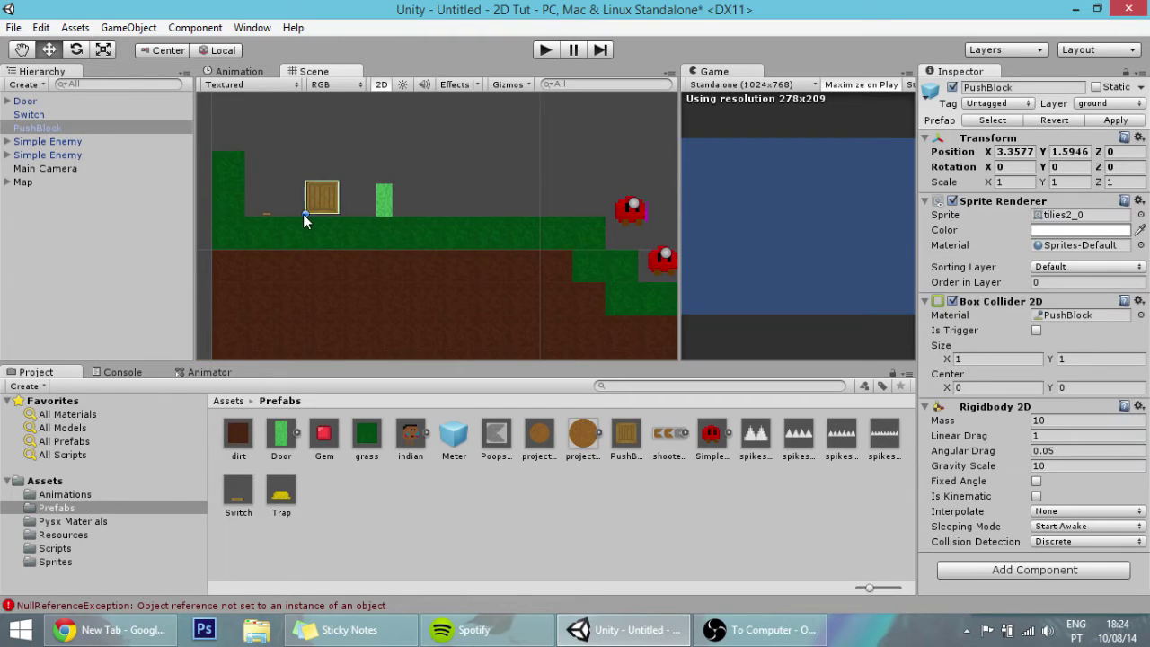
left_click_drag(303, 214, 309, 216)
left_click(268, 218)
left_click(266, 210)
scroll(266, 210, "up", 1)
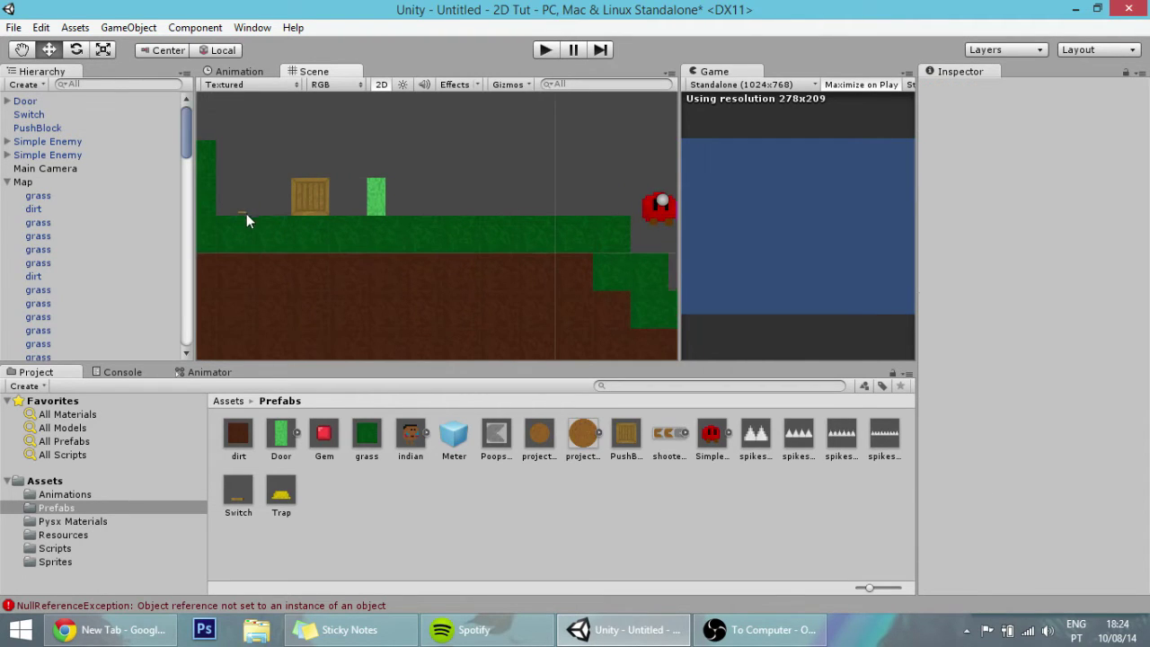
left_click(241, 211)
left_click_drag(220, 209, 263, 209)
left_click(282, 182)
scroll(385, 172, "up", 1)
left_click(328, 167)
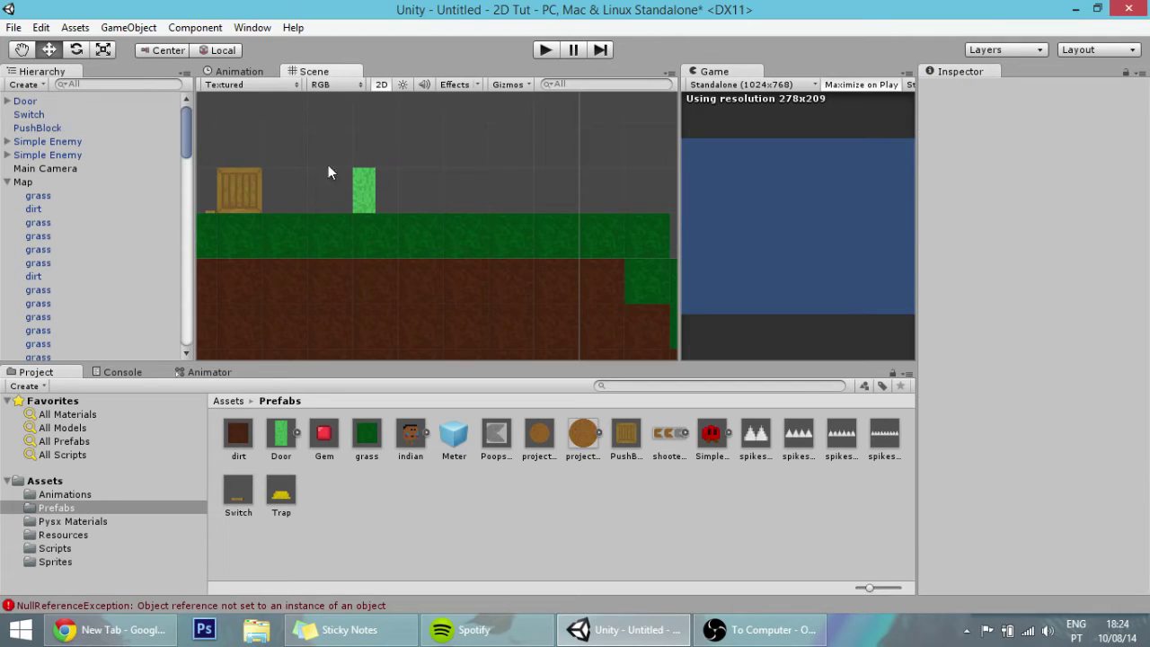
Step: Place a Poopshooter high above the grass row between the door and the pit, and set its X position to 8.5
scroll(447, 265, "down", 1)
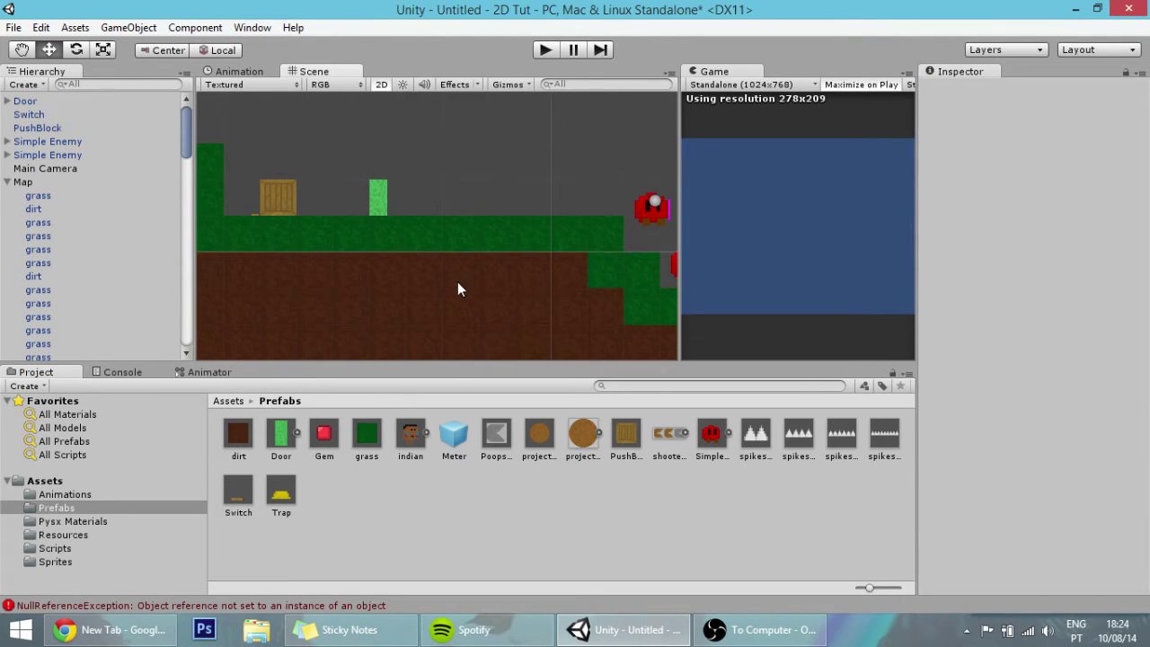
scroll(458, 285, "down", 4)
middle_click_drag(481, 259, 370, 263)
left_click_drag(496, 433, 373, 115)
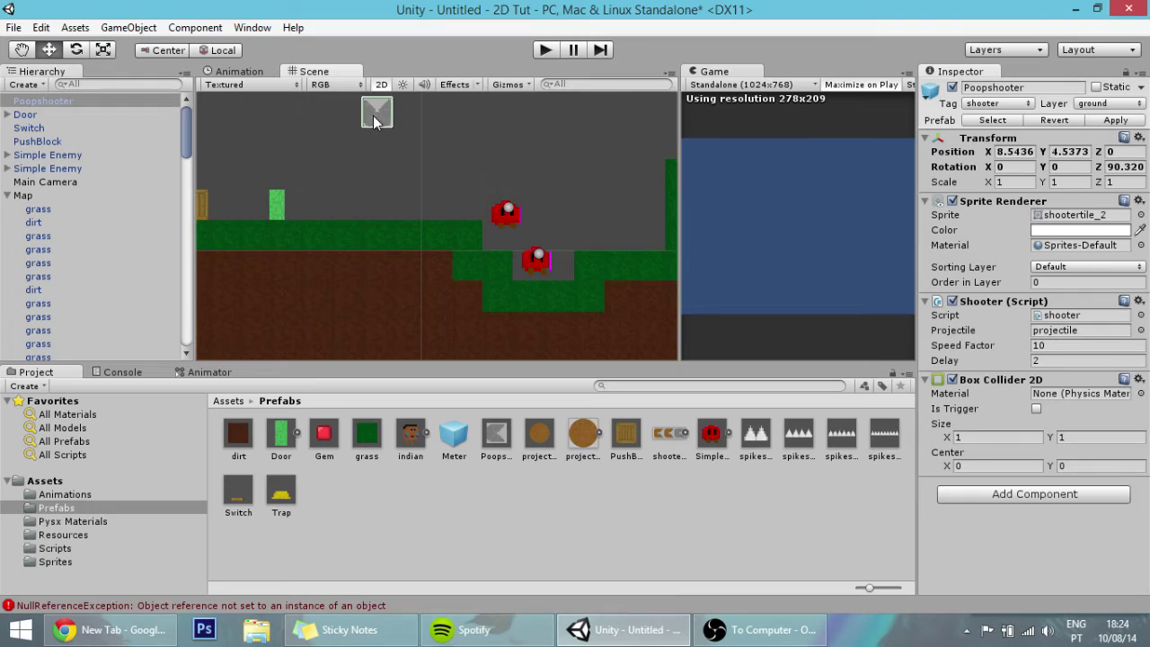
left_click(1004, 152)
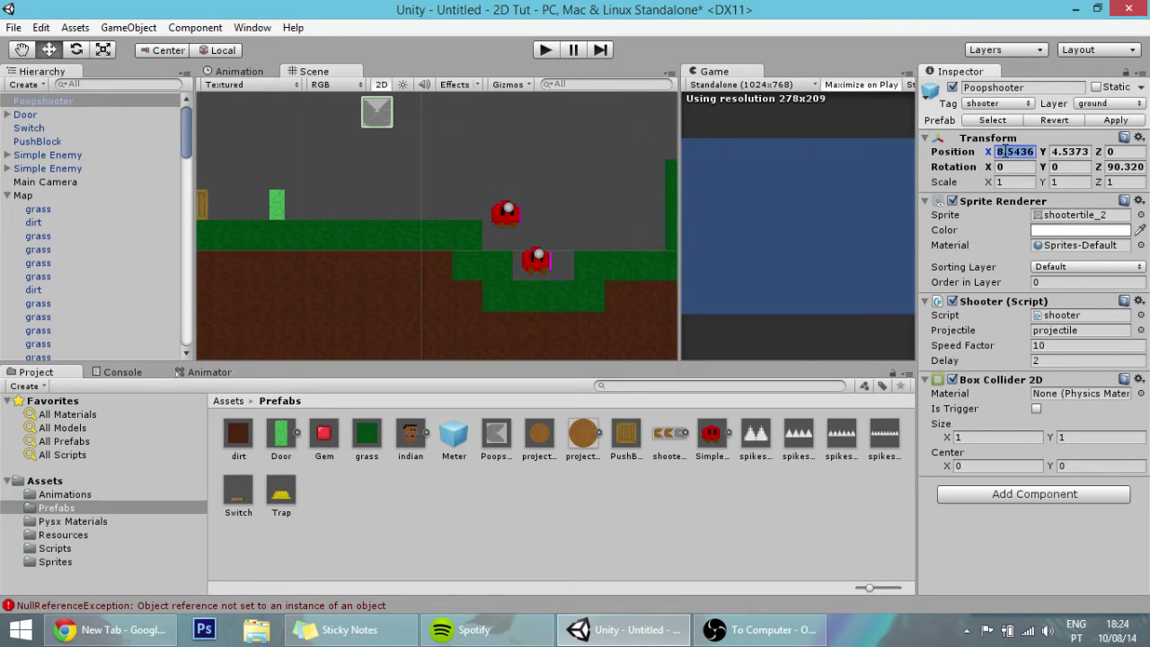
type("8.5")
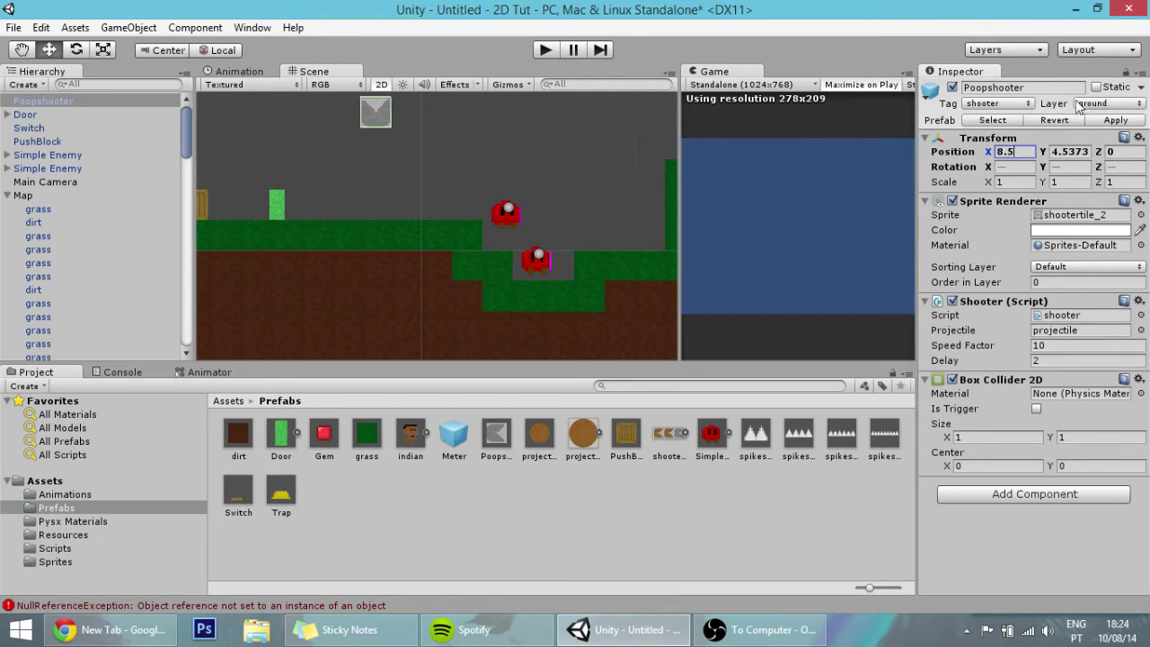
Step: Set the Poopshooter's Y position to 4.5
left_click(1064, 152)
type("4.5")
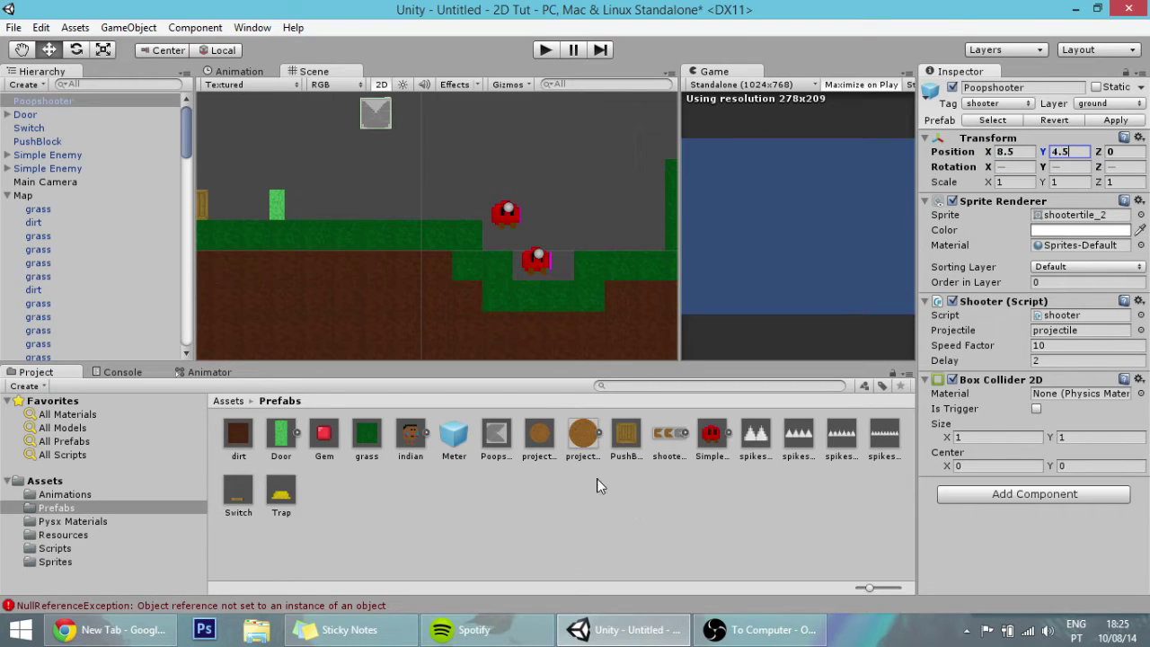
left_click(735, 479)
Step: Place a spikes 2 prefab between the door and the pit and snap its base onto the grass surface
left_click_drag(756, 433, 430, 209)
left_click(418, 226)
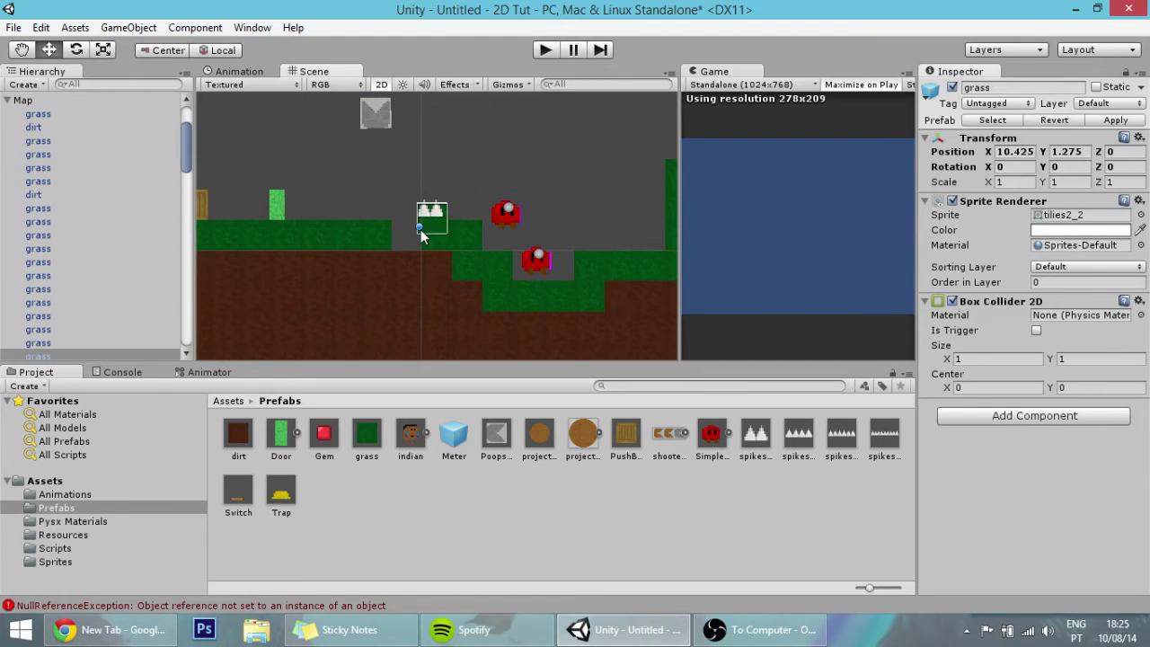
left_click(420, 216)
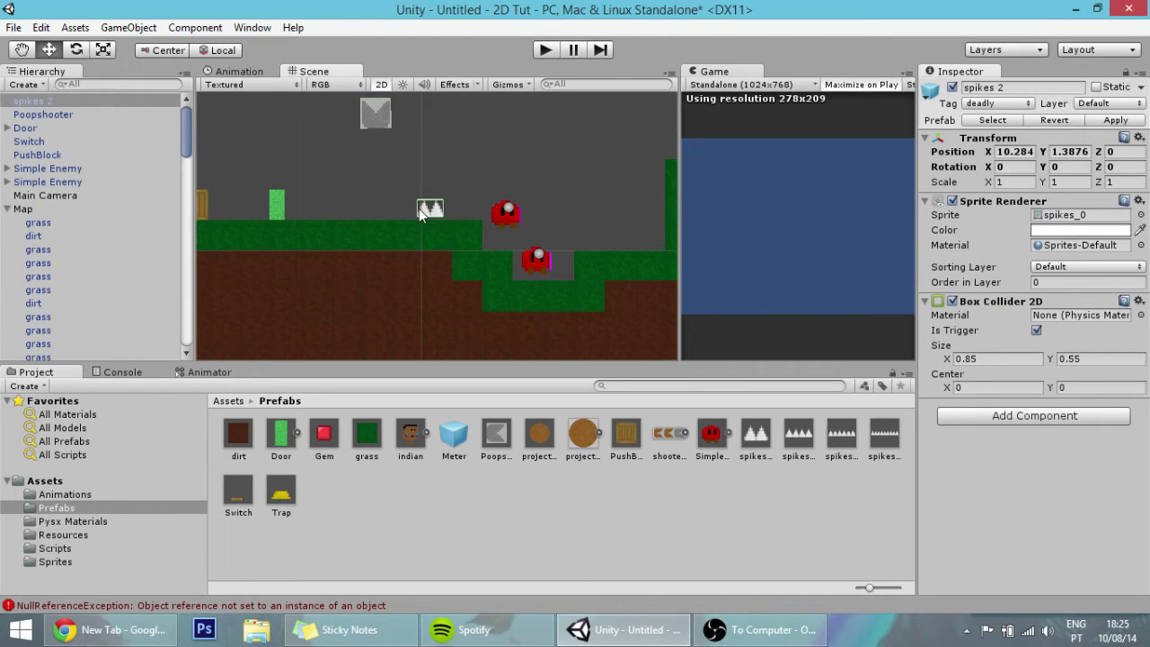
left_click_drag(419, 209, 414, 216)
left_click(598, 220)
Step: Place a Trap prefab just right of the door and rest it on the grass surface
middle_click_drag(599, 220, 523, 218)
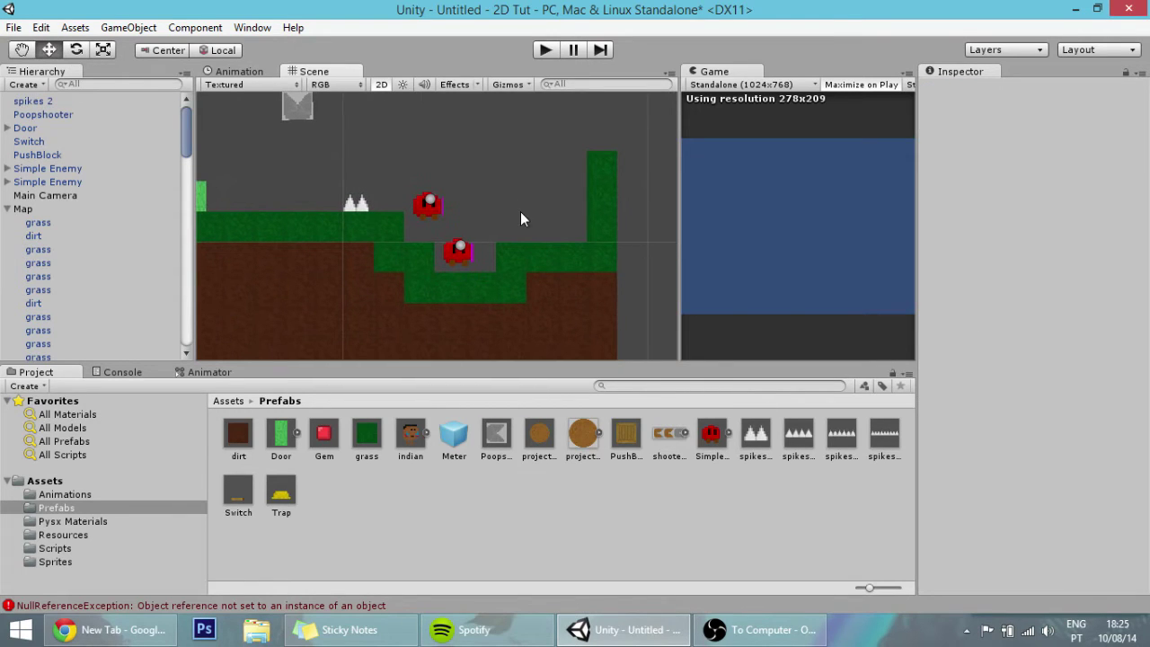
middle_click_drag(335, 330, 437, 302)
left_click_drag(284, 509, 355, 216)
scroll(355, 215, "up", 1)
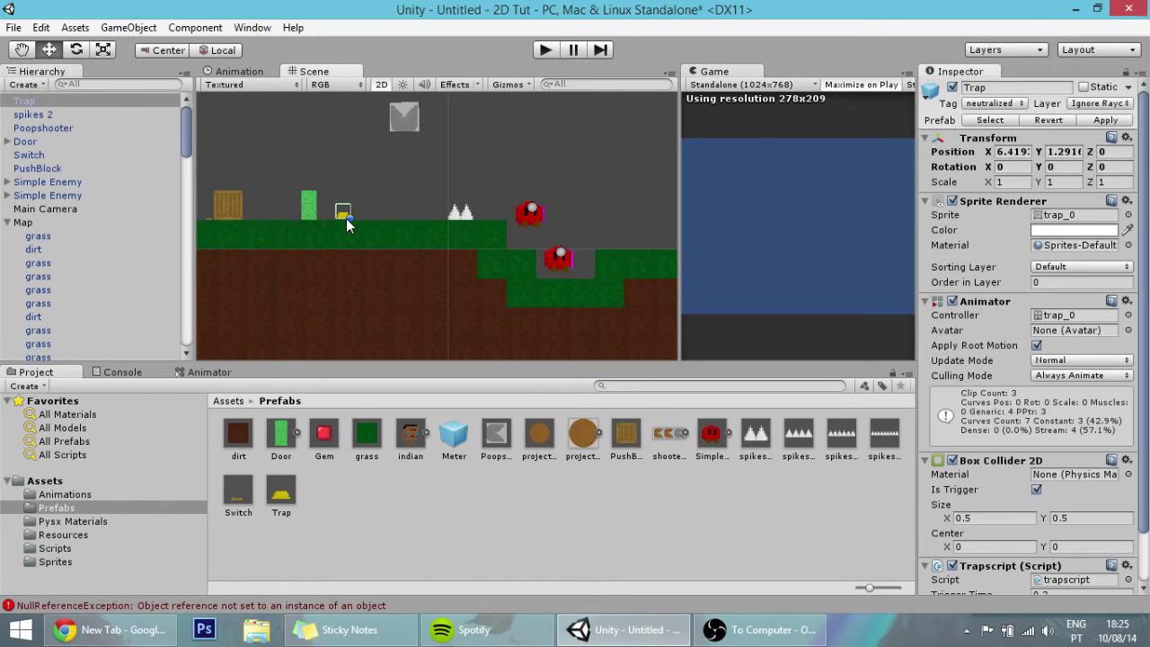
left_click(449, 182)
Step: Place the indian player prefab between the PushBlock and the door, slightly above the grass
scroll(470, 177, "down", 5)
middle_click_drag(468, 175, 344, 168)
scroll(413, 212, "up", 2)
scroll(488, 235, "up", 2)
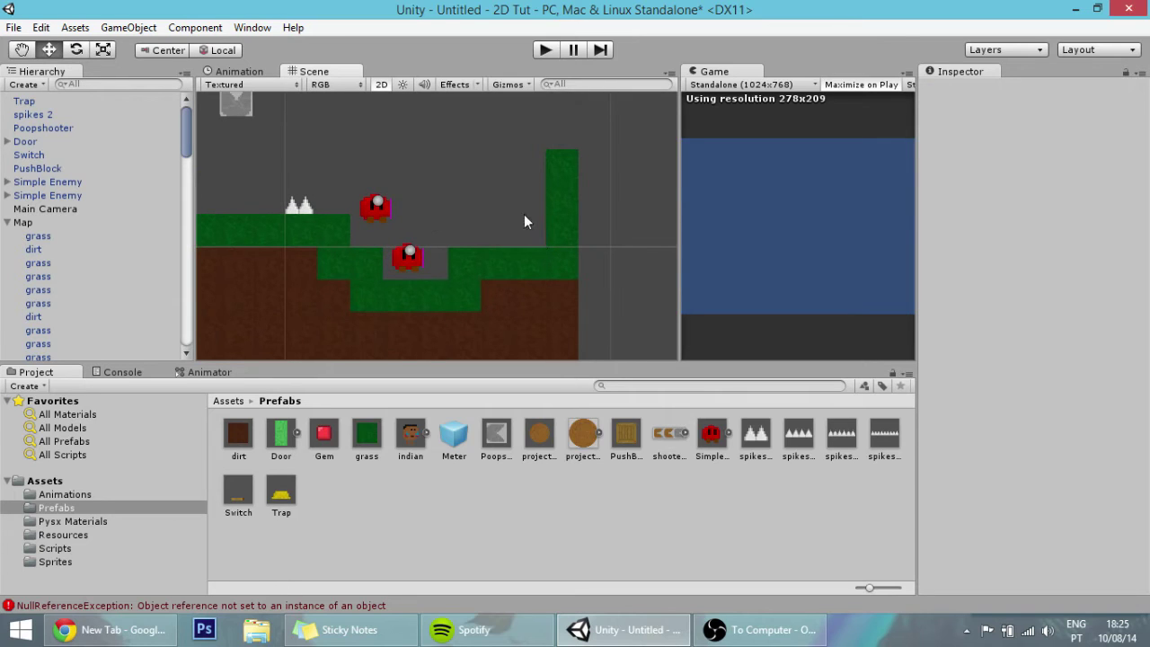
scroll(502, 201, "down", 3)
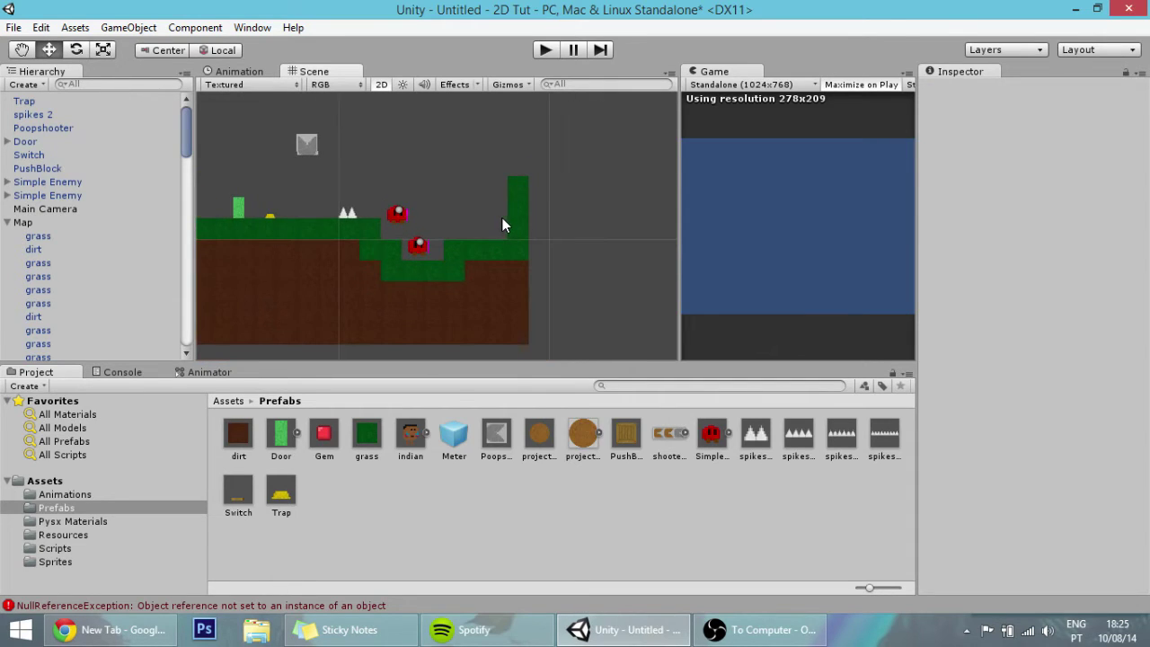
scroll(436, 224, "down", 4)
middle_click_drag(372, 197, 490, 195)
scroll(485, 207, "up", 2)
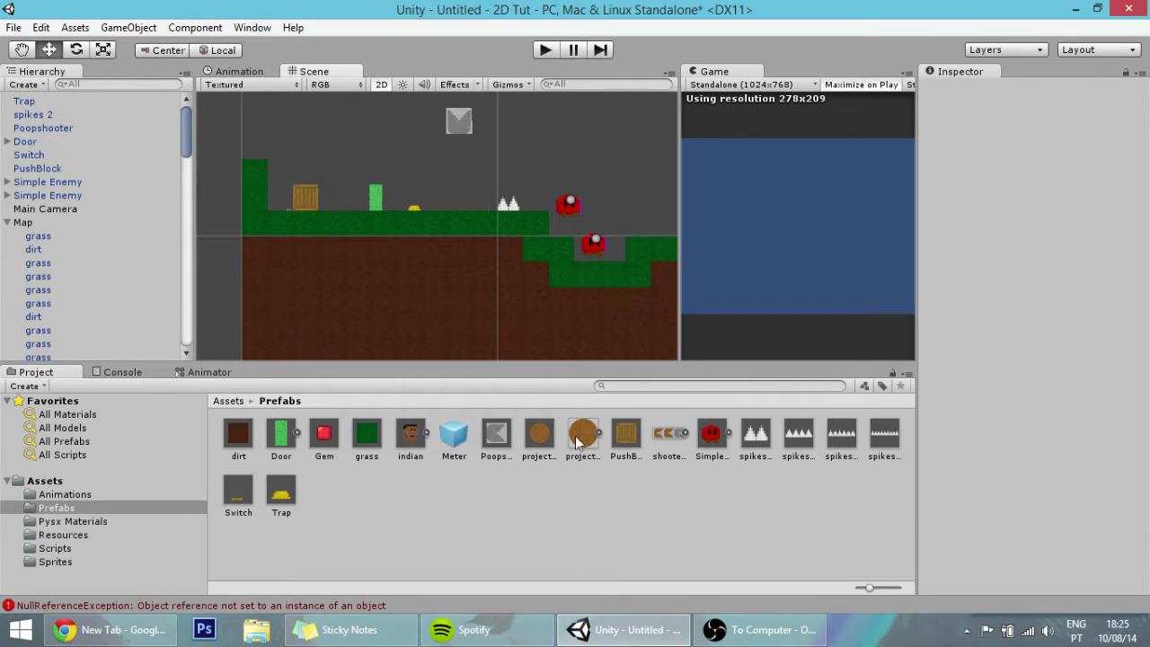
left_click_drag(408, 434, 333, 183)
scroll(348, 186, "up", 1)
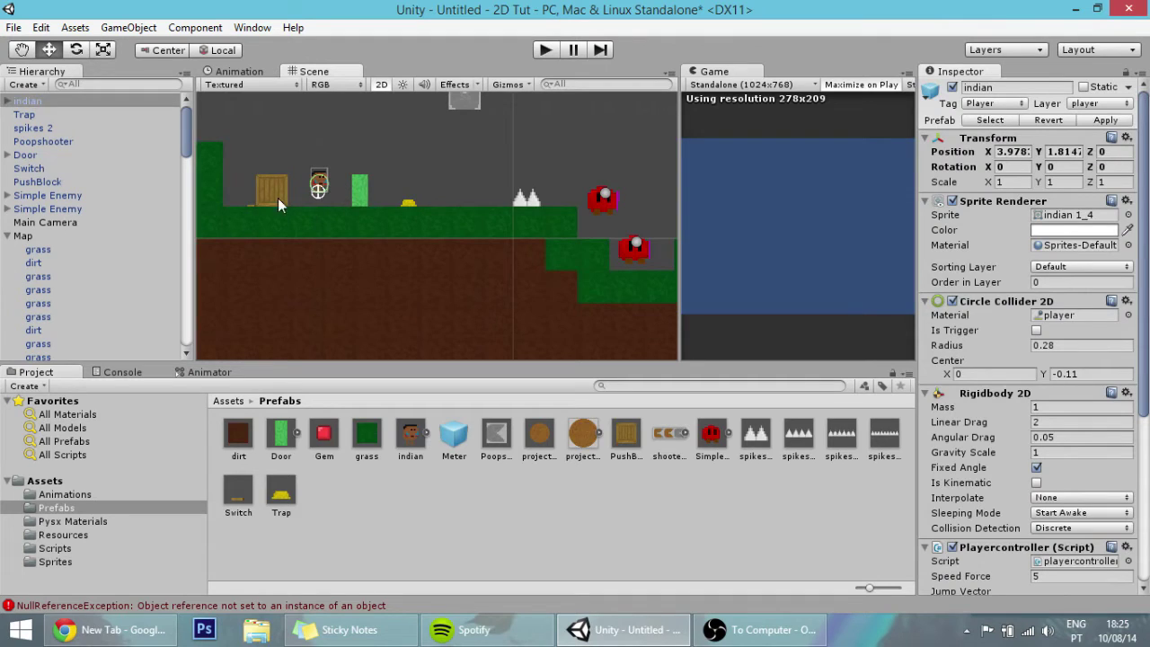
Step: Assign the door's DoorTrigger to Element 0 of the Door Trig list in the Switch's script
left_click(252, 207)
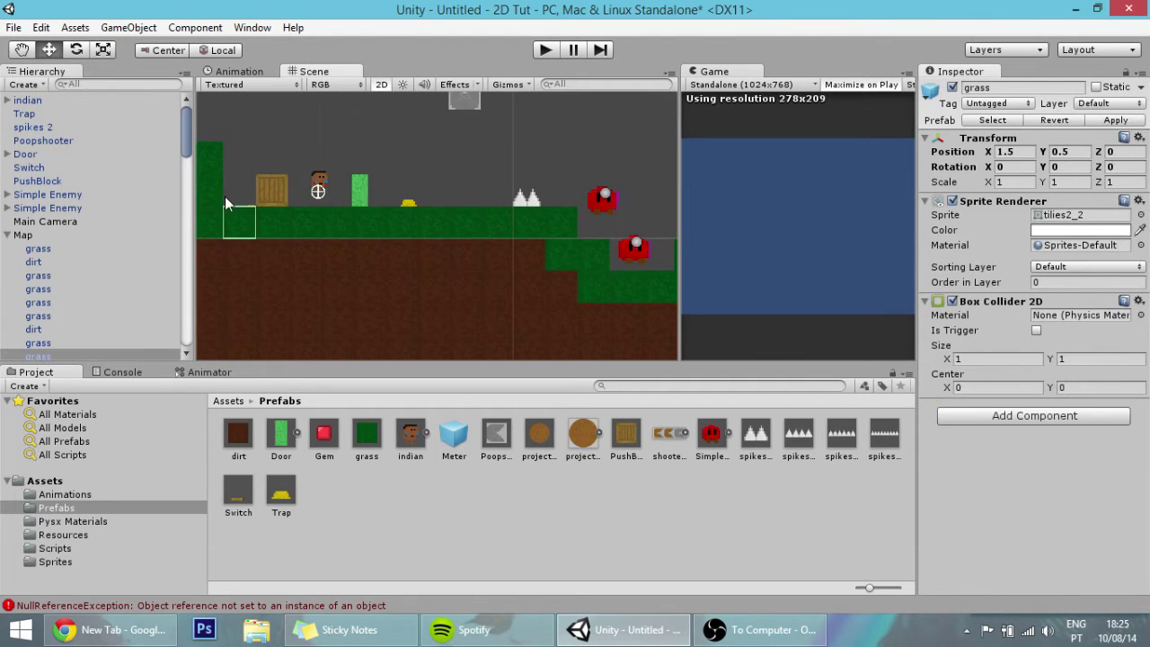
left_click(249, 204)
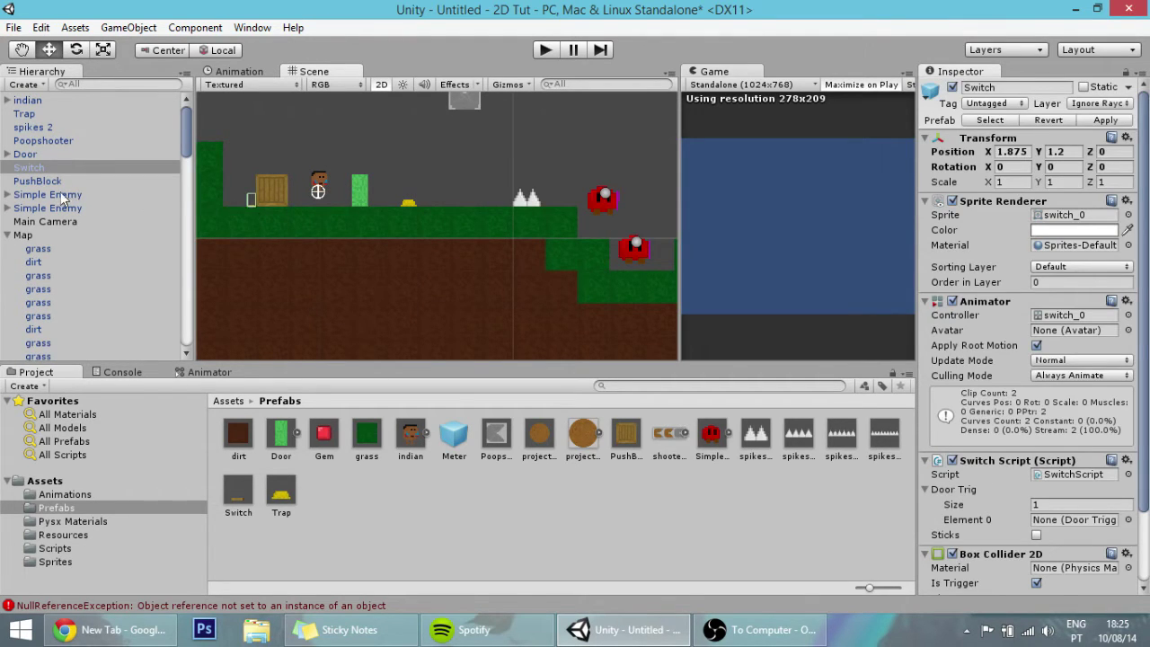
scroll(1115, 363, "down", 1)
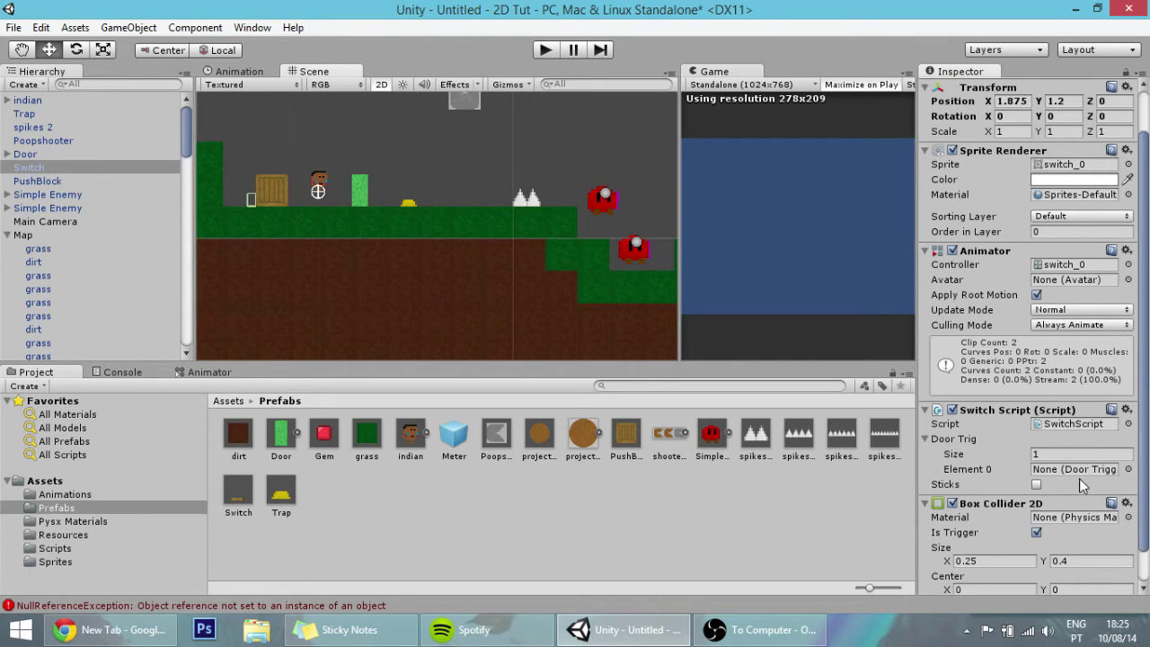
left_click(9, 154)
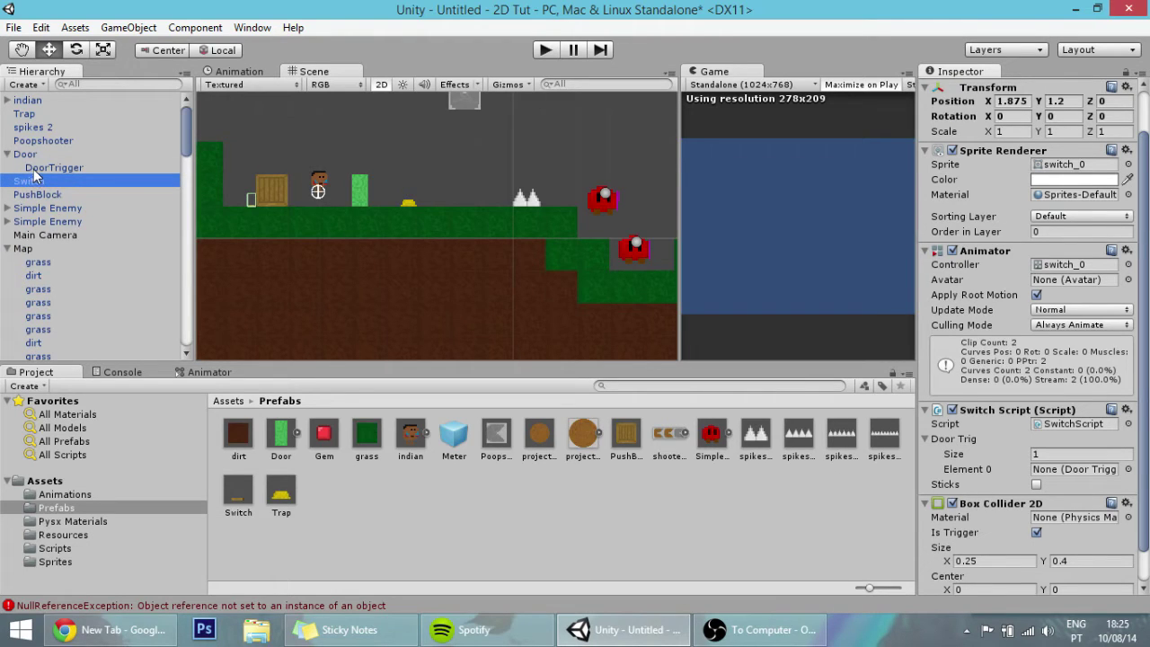
left_click(1073, 468)
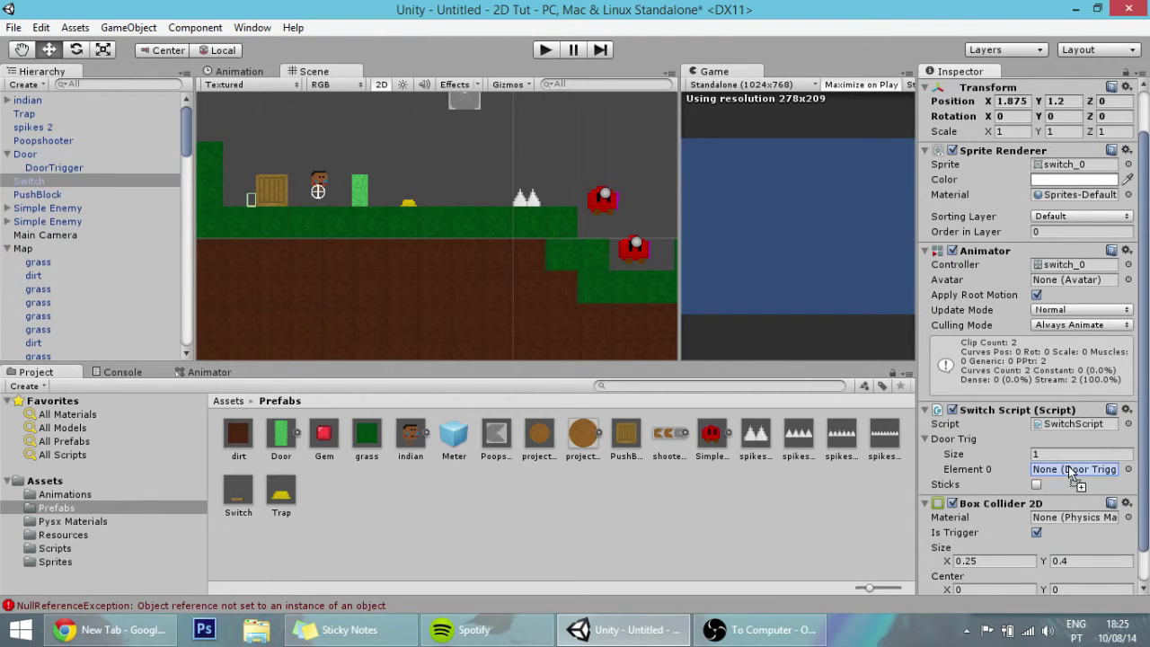
left_click_drag(1069, 466, 1070, 467)
Step: Collapse the Map group in the object hierarchy and clear the selection
scroll(56, 255, "down", 15)
scroll(58, 246, "up", 13)
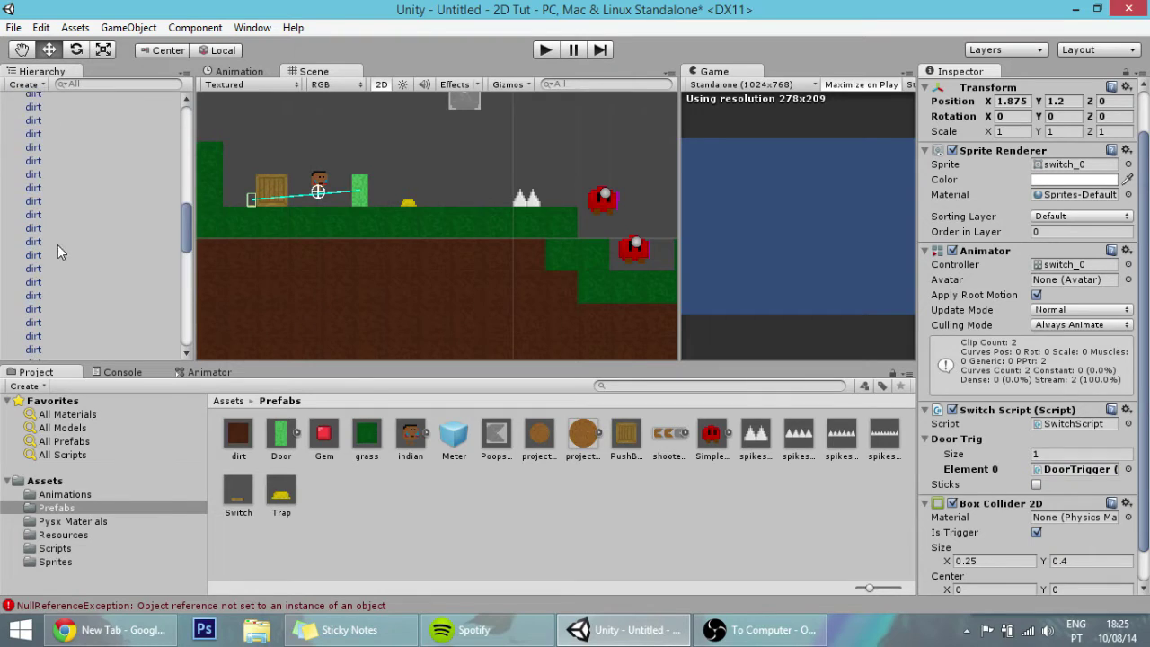
scroll(59, 250, "up", 1)
left_click(7, 197)
left_click(65, 285)
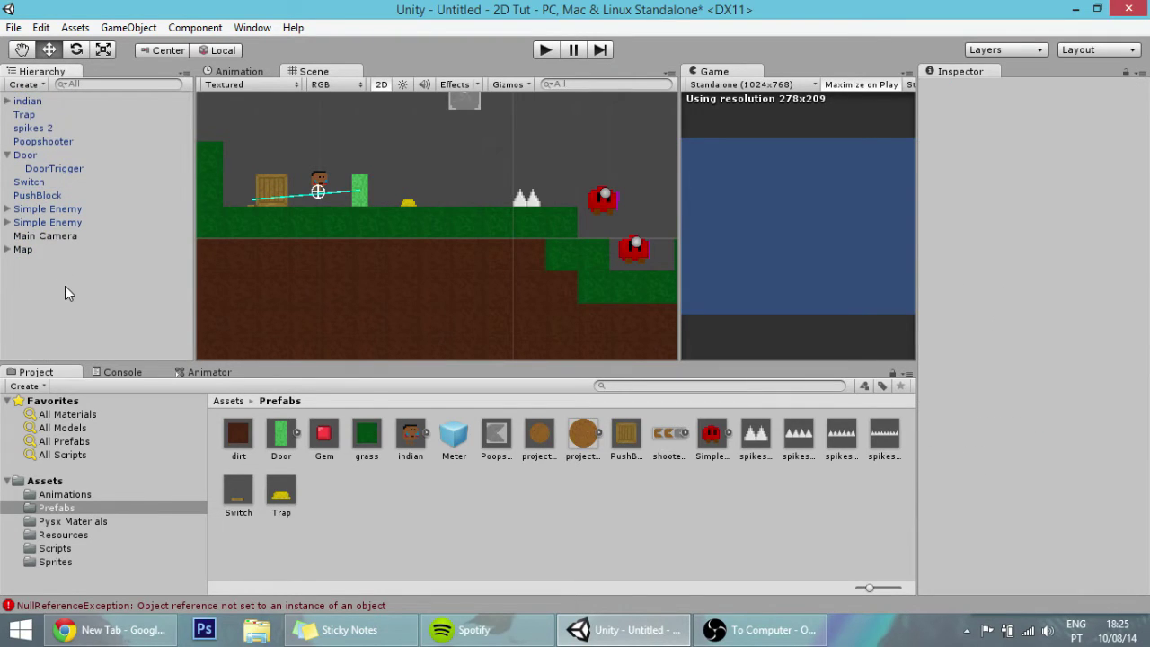
Step: Create an empty game object at X 0, Y 0 and name it Elements
key("ctrl+shift+n")
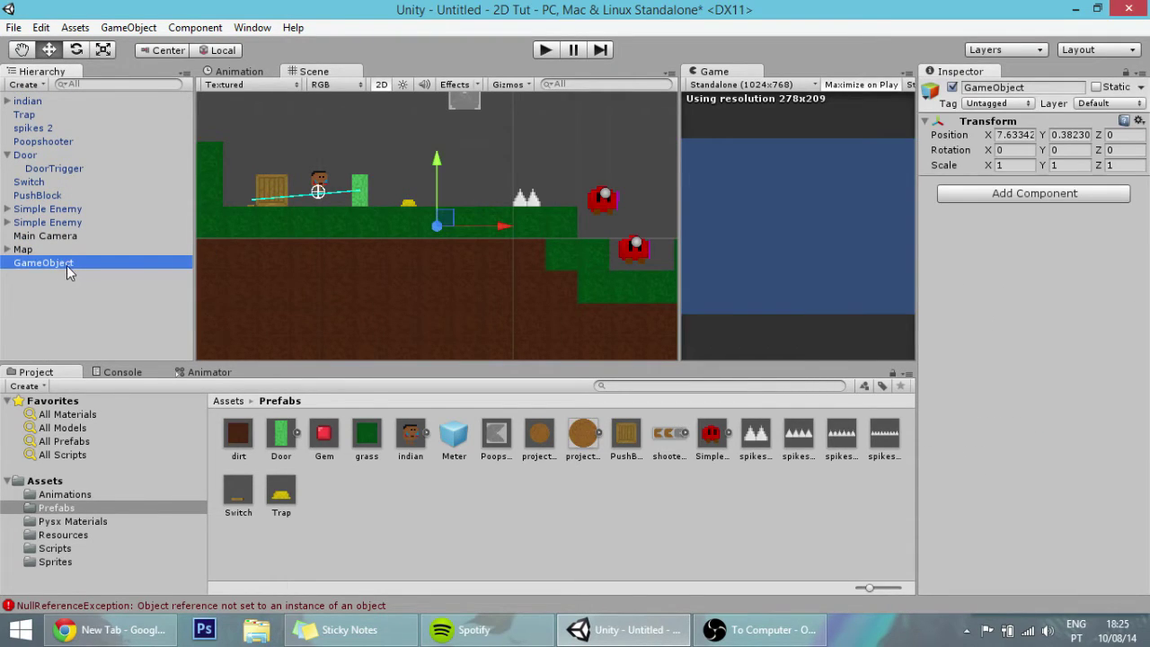
left_click(1015, 135)
type("0")
key("Tab")
type("0")
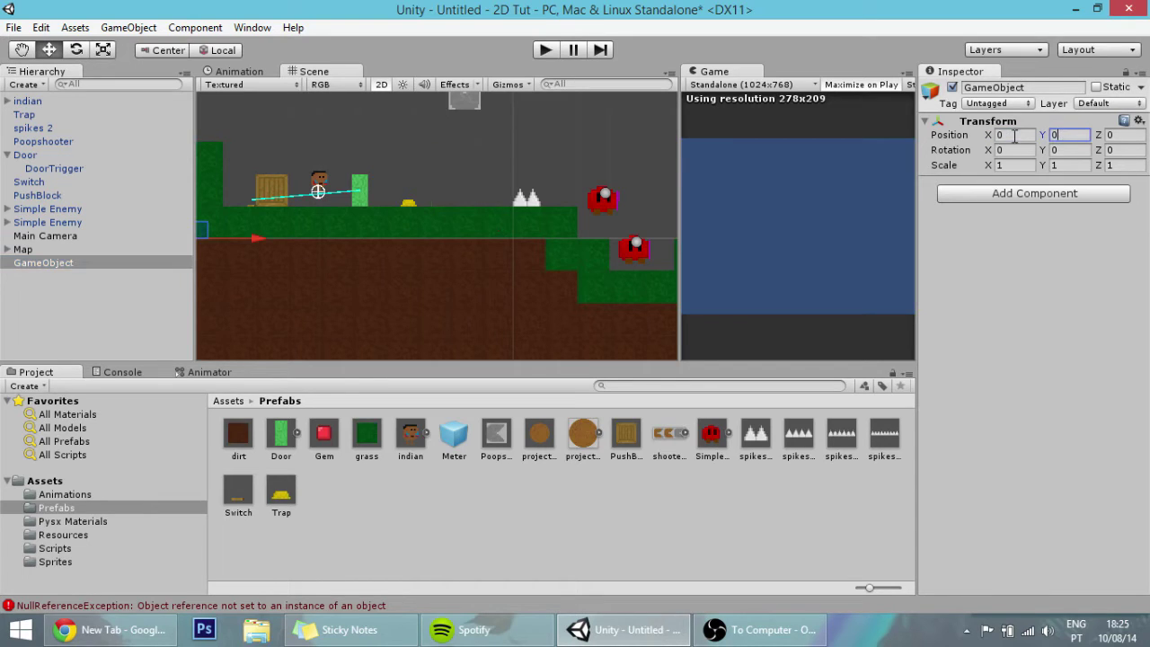
left_click(105, 262)
left_click(104, 262)
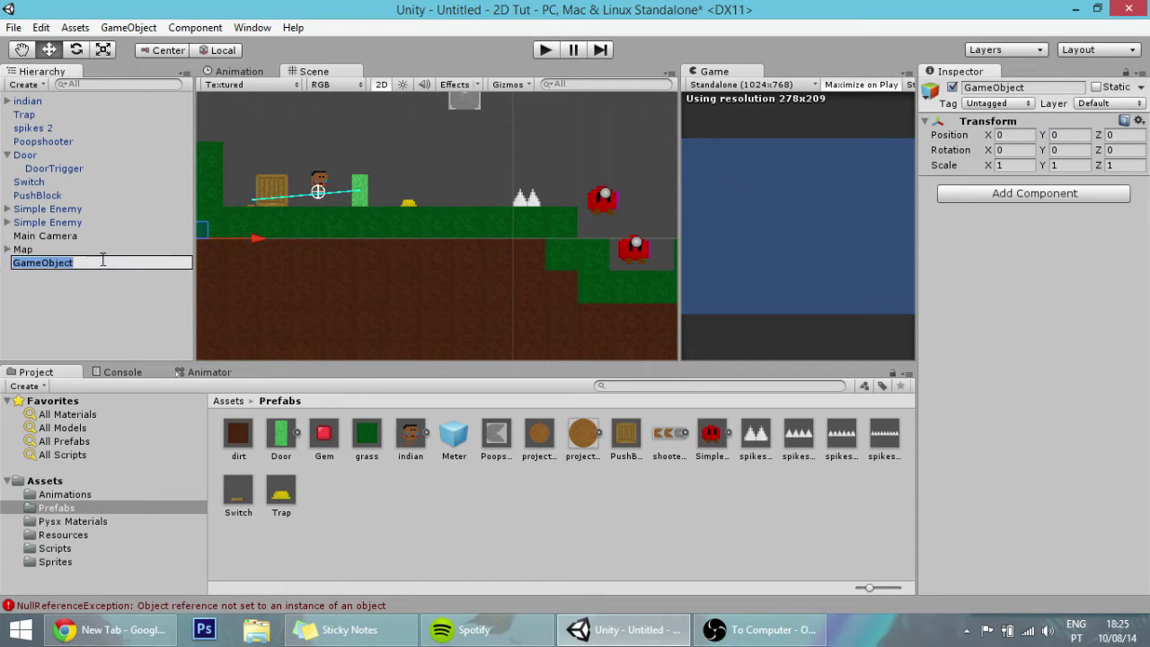
type("Elemt")
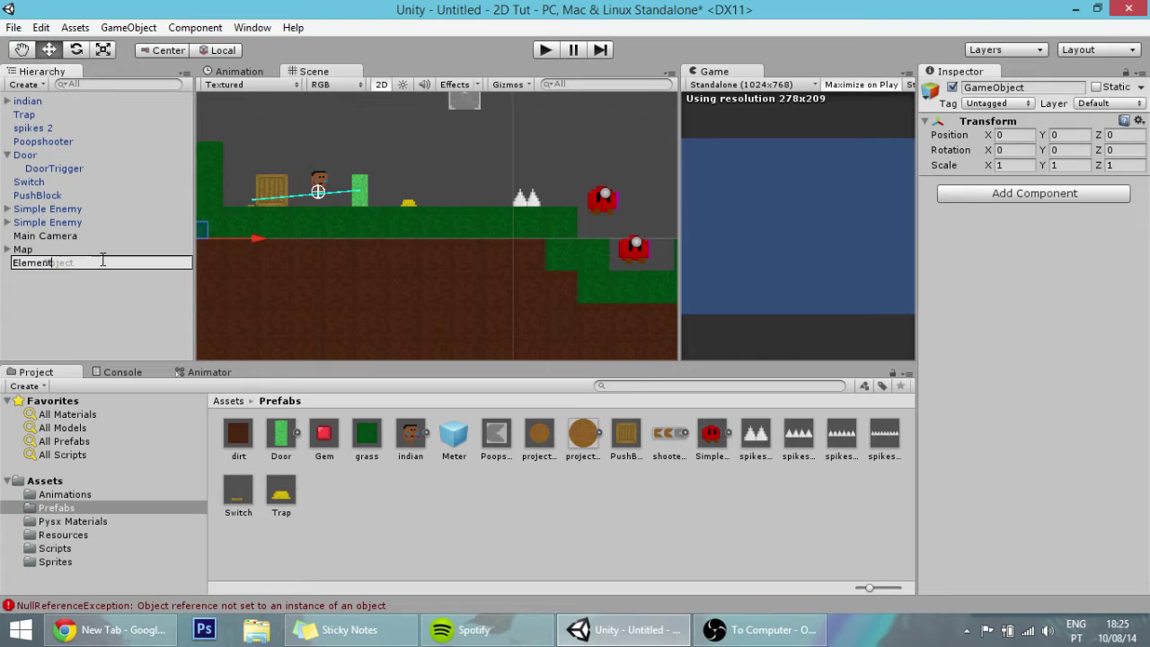
type("s")
left_click(125, 293)
Step: Group all objects from Trap through both Simple Enemies under Elements, accepting the lost prefab connection, and collapse the group
left_click(49, 223)
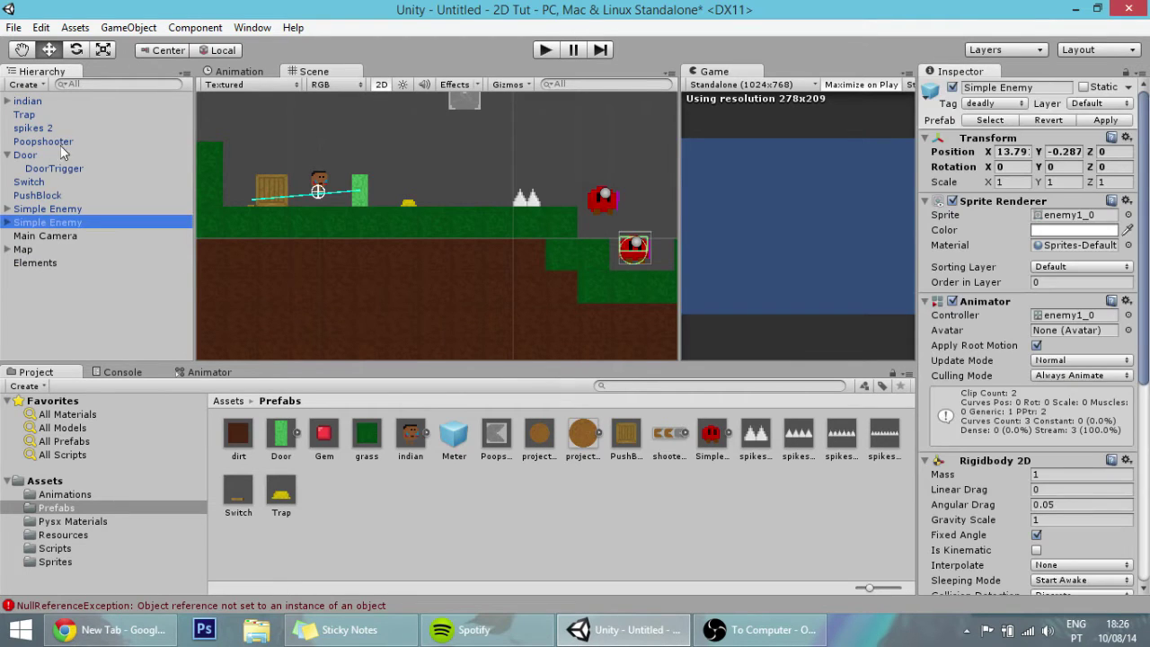
left_click(61, 114, "shift")
left_click_drag(41, 245, 41, 262)
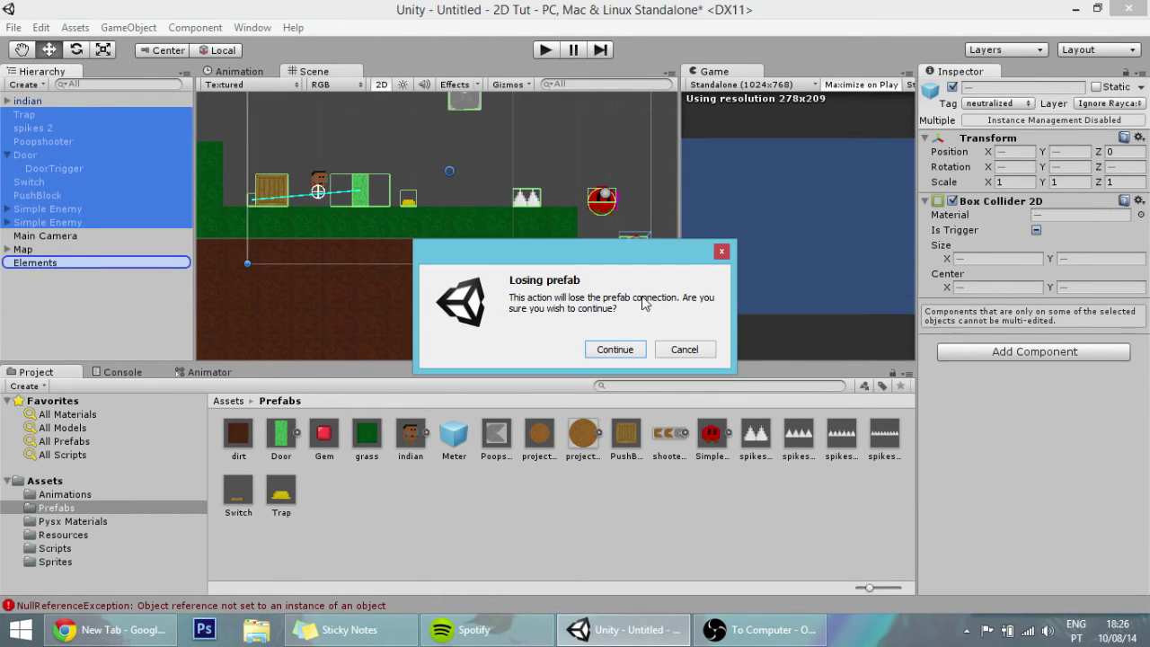
left_click(615, 349)
left_click(92, 309)
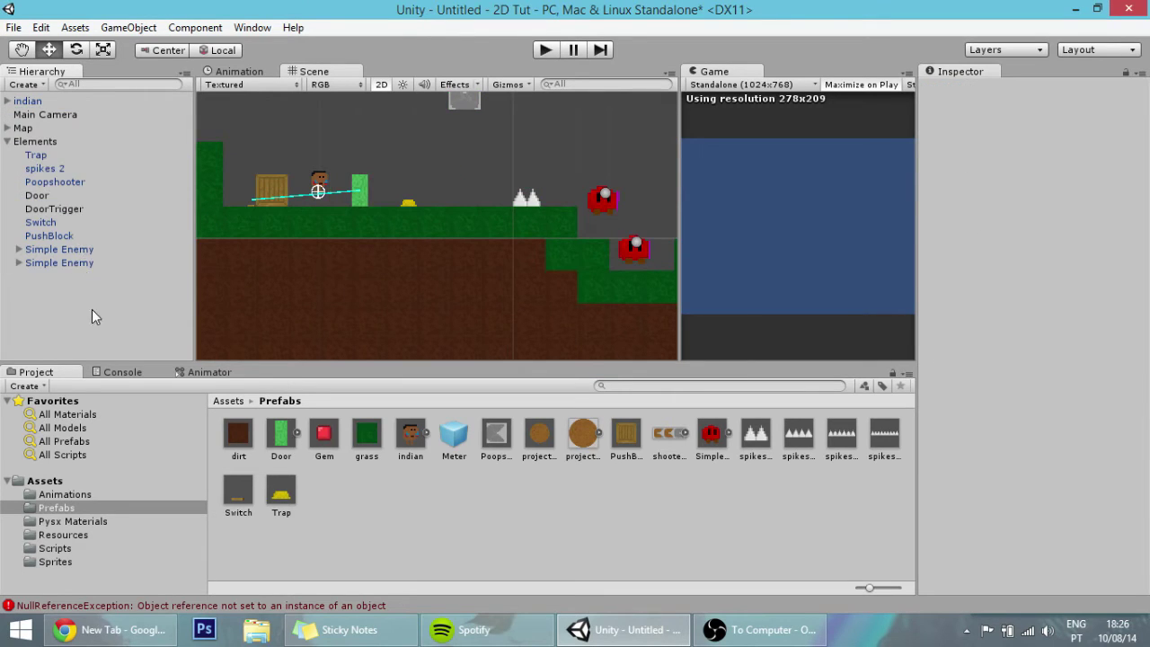
left_click(7, 142)
Step: Move the Main Camera over the left part of the level, to about X 5.1, Y -0.7
left_click(388, 252)
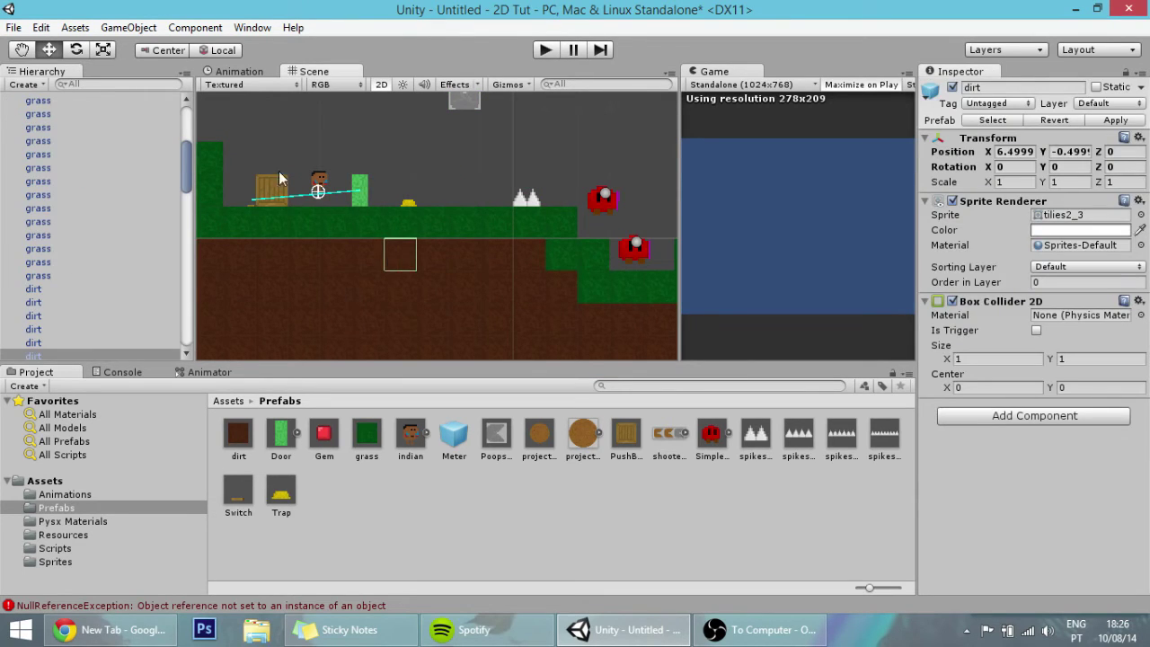
left_click(409, 116)
scroll(431, 152, "down", 2)
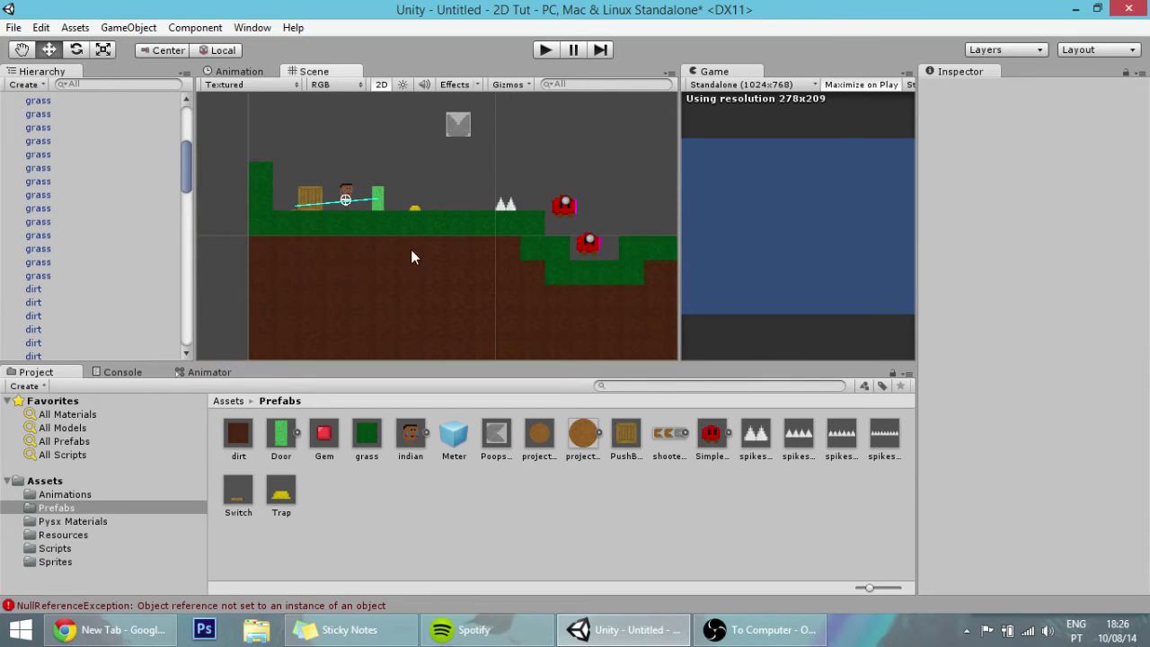
scroll(411, 249, "down", 5)
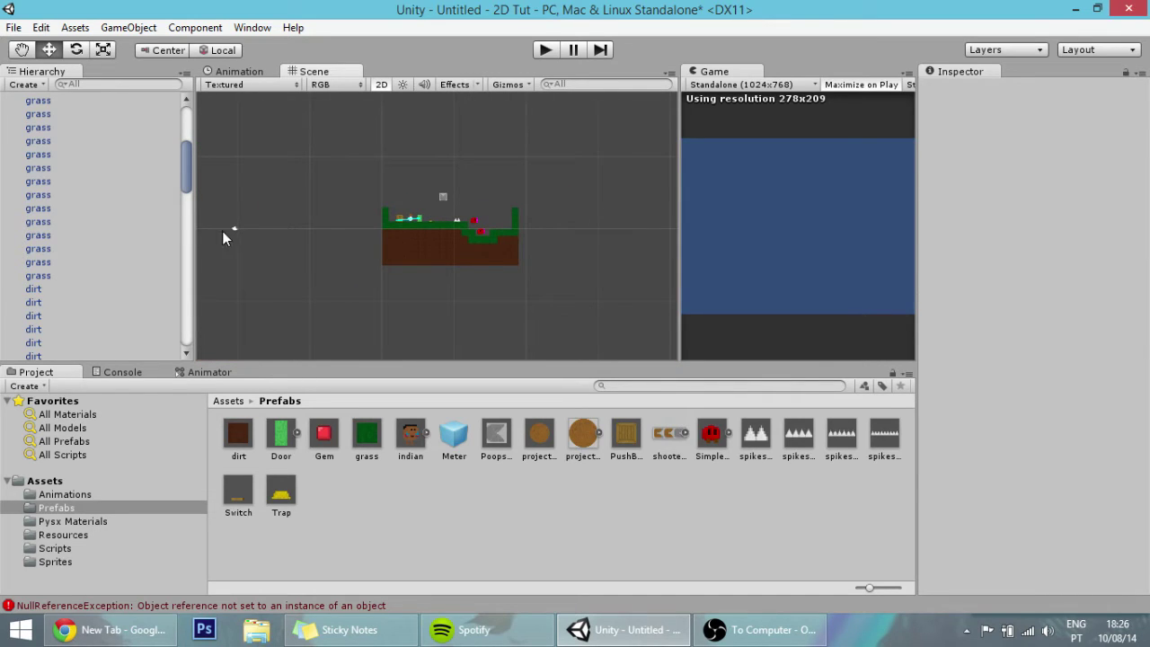
left_click(235, 229)
scroll(228, 236, "up", 1)
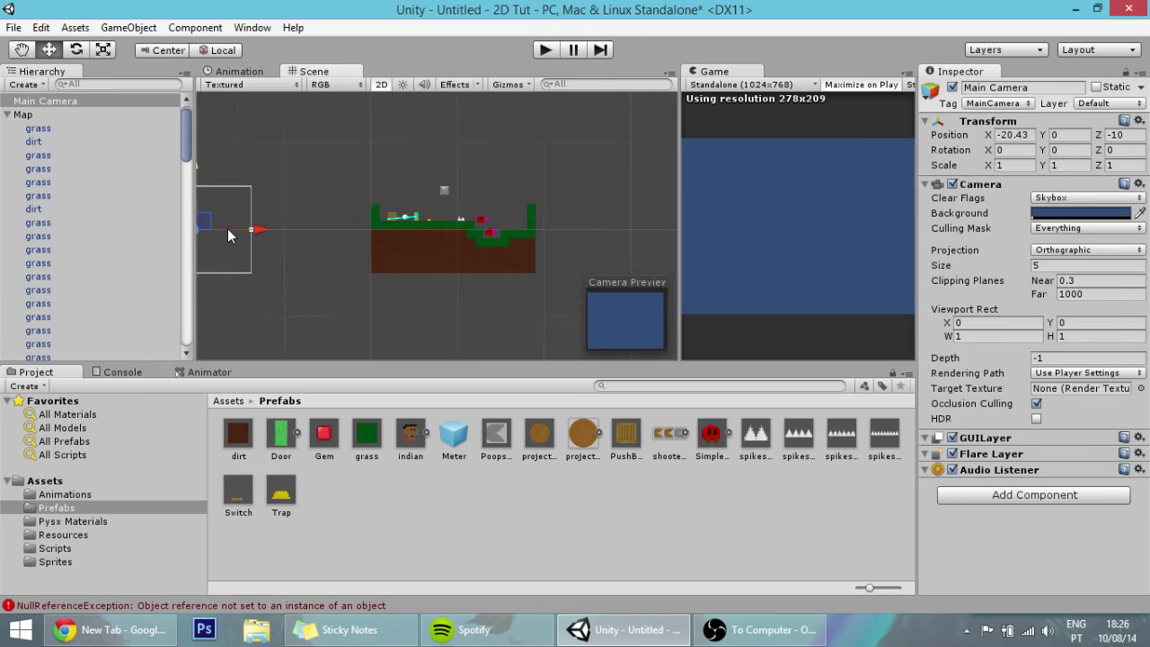
left_click_drag(228, 228, 417, 236)
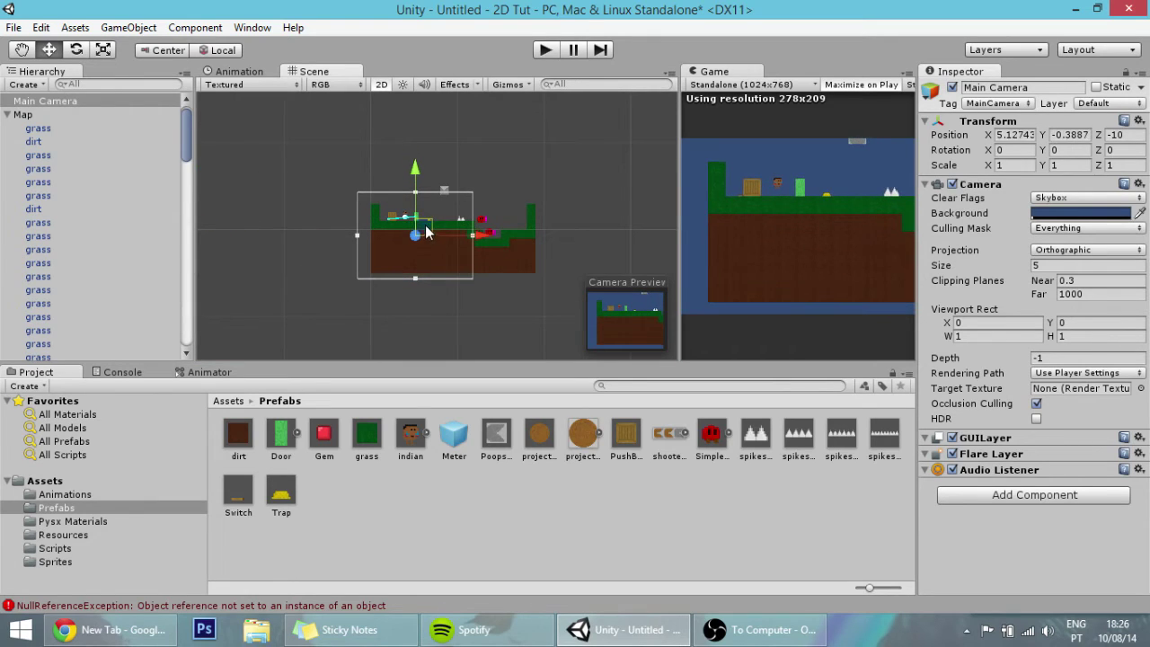
Step: Collapse the Map group and make the Main Camera a child of the indian player
scroll(24, 148, "up", 1)
left_click(7, 128)
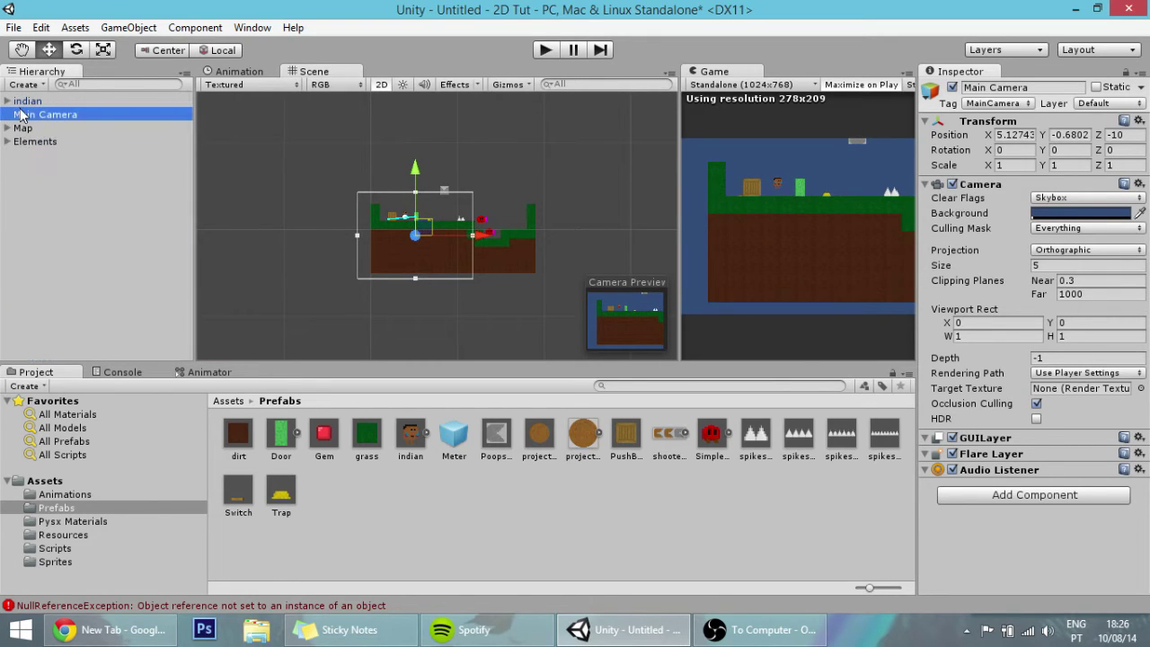
left_click_drag(21, 114, 25, 104)
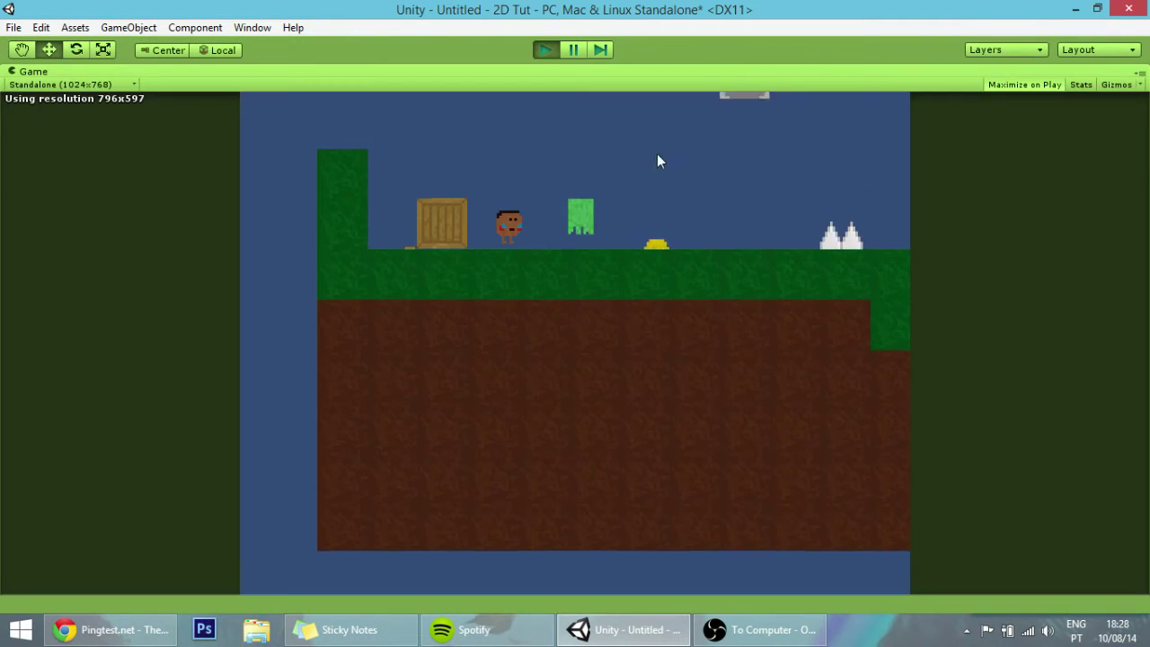
Step: Playtest the level by walking the player left and right around the push block and door, and stop the game
key("Left")
key("Right")
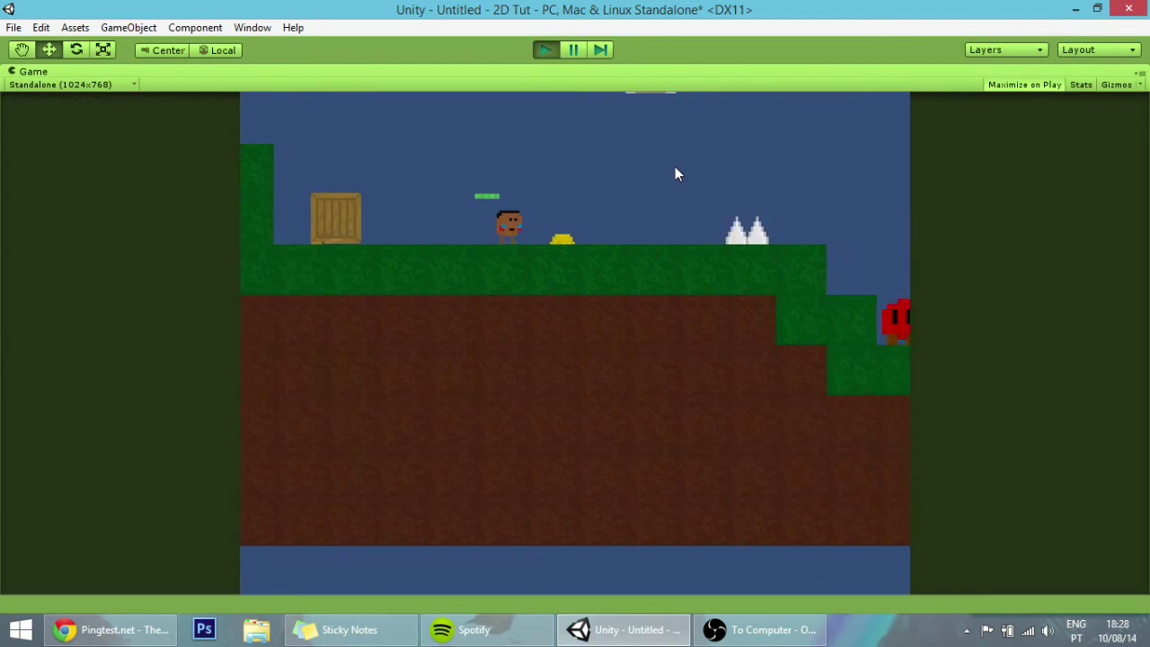
key("Left")
key("Right")
left_click(546, 49)
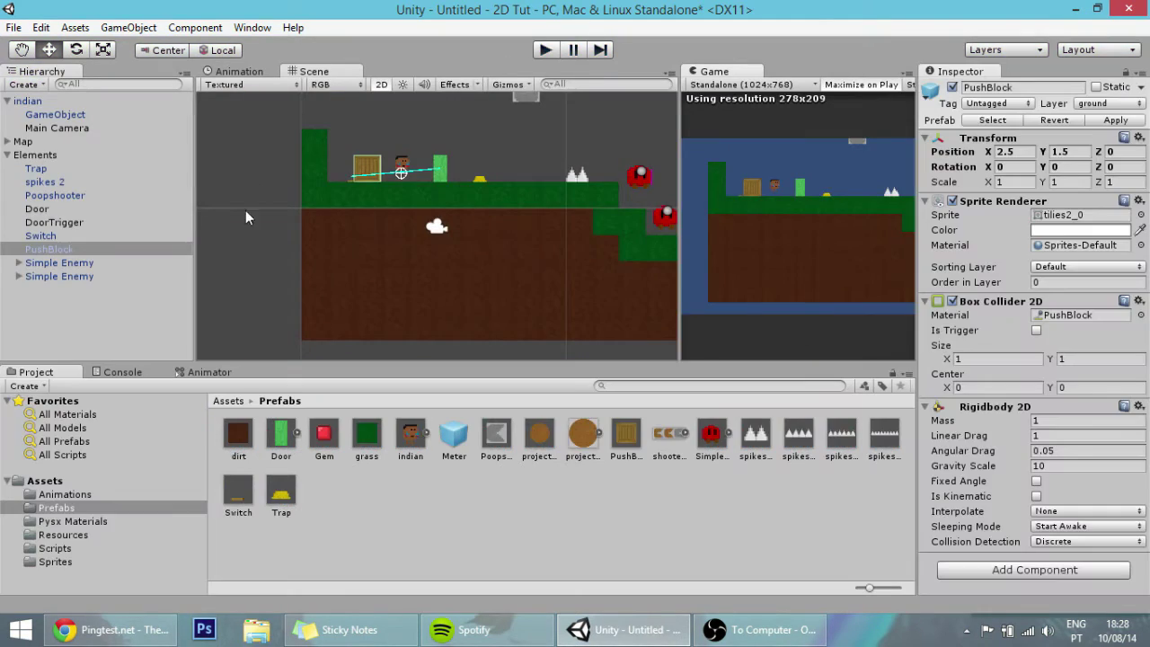
Step: Set the Main Camera's X and Y position to 0 relative to the indian player
left_click(59, 128)
left_click(1000, 135)
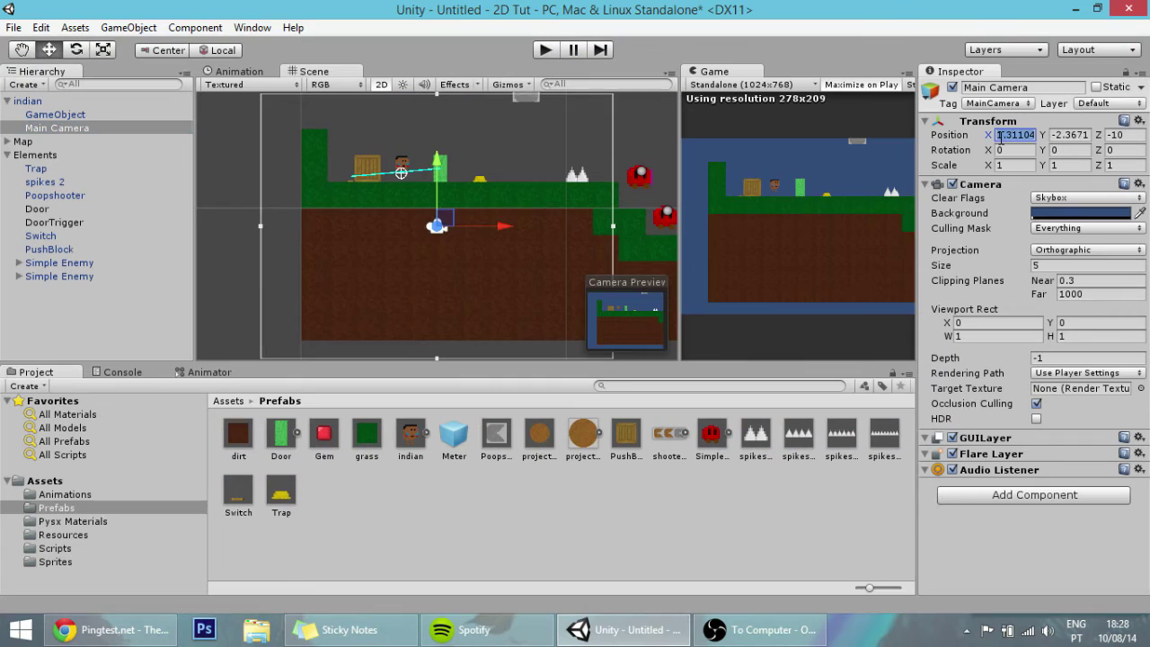
type("0")
key("Tab")
type("0")
left_click(75, 131)
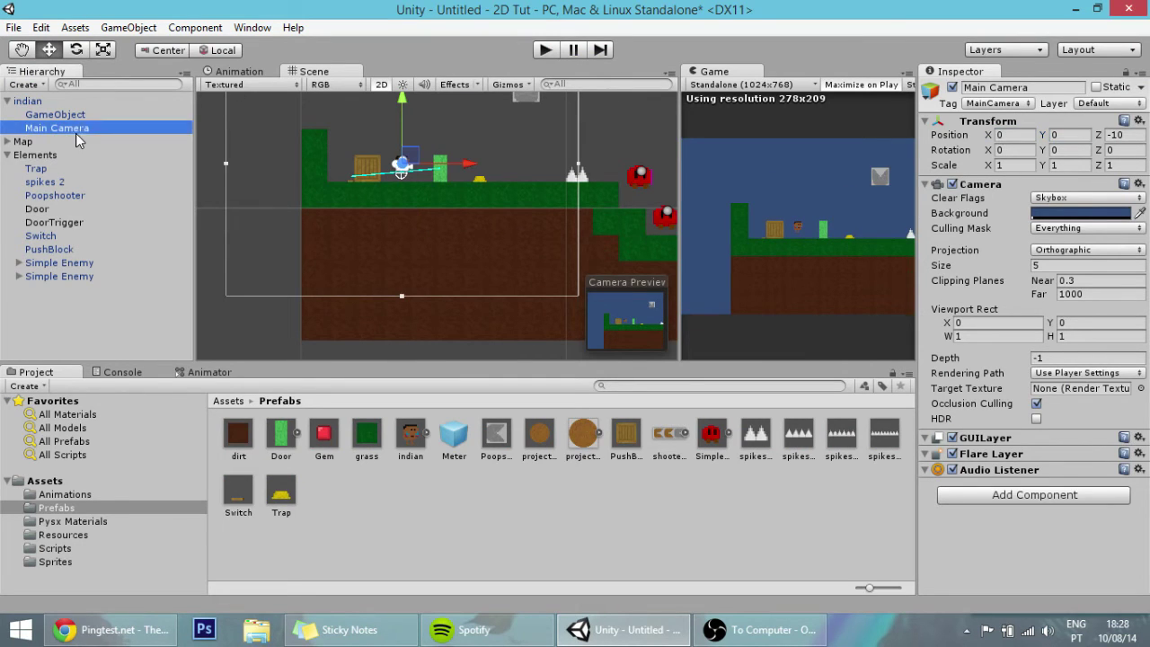
left_click(72, 115)
left_click(74, 130)
scroll(362, 158, "up", 3)
scroll(365, 157, "down", 5)
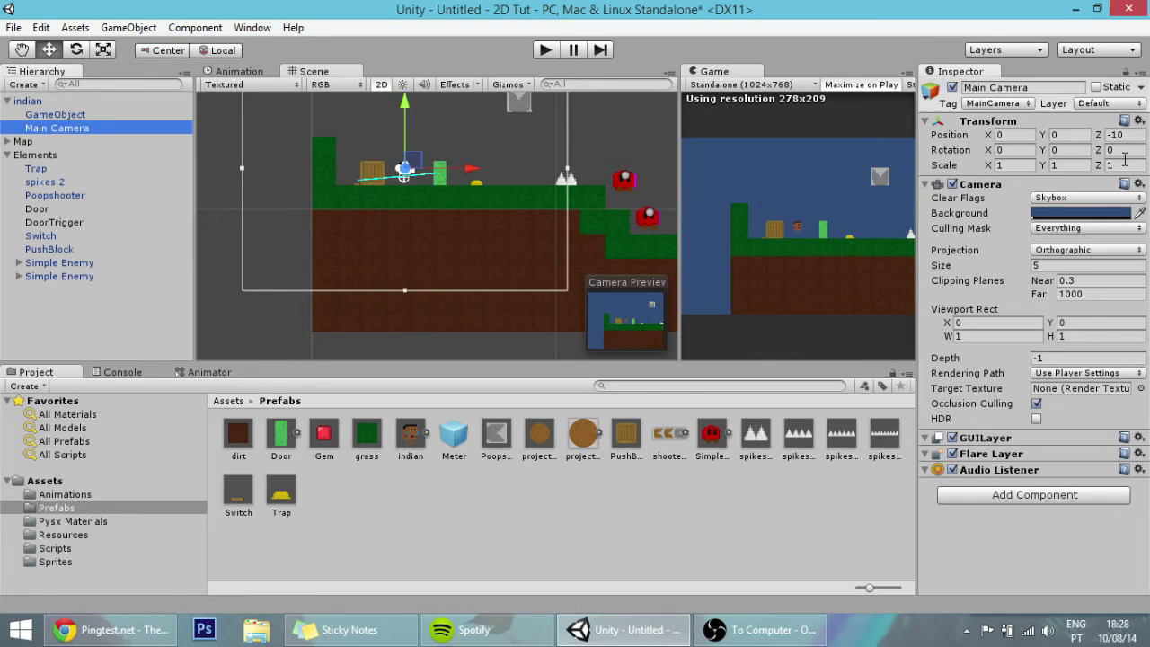
Step: Assign the grass prefab to the ground layer
left_click(47, 102)
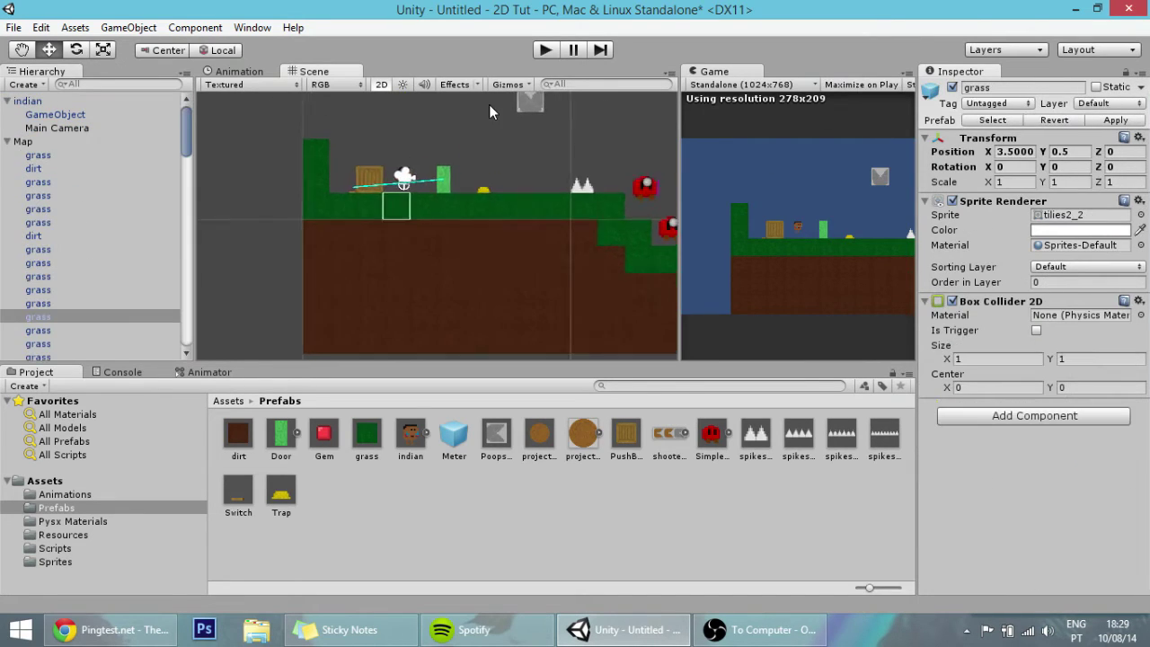
scroll(489, 104, "down", 4)
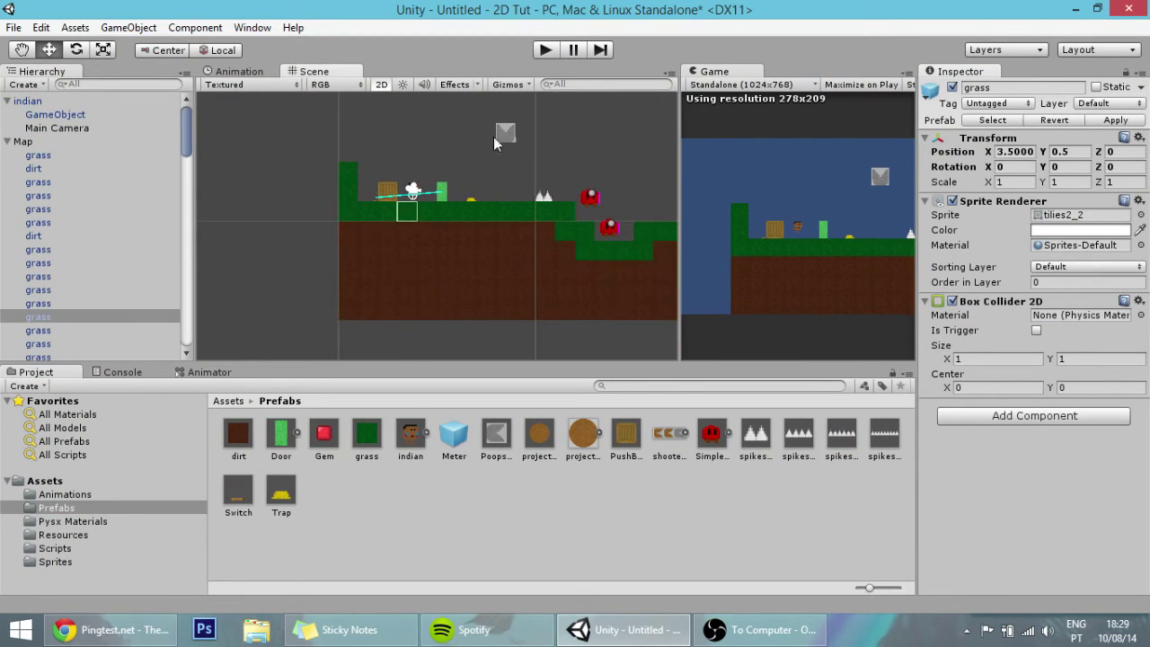
left_click(427, 143)
scroll(413, 157, "up", 3)
scroll(389, 167, "down", 1)
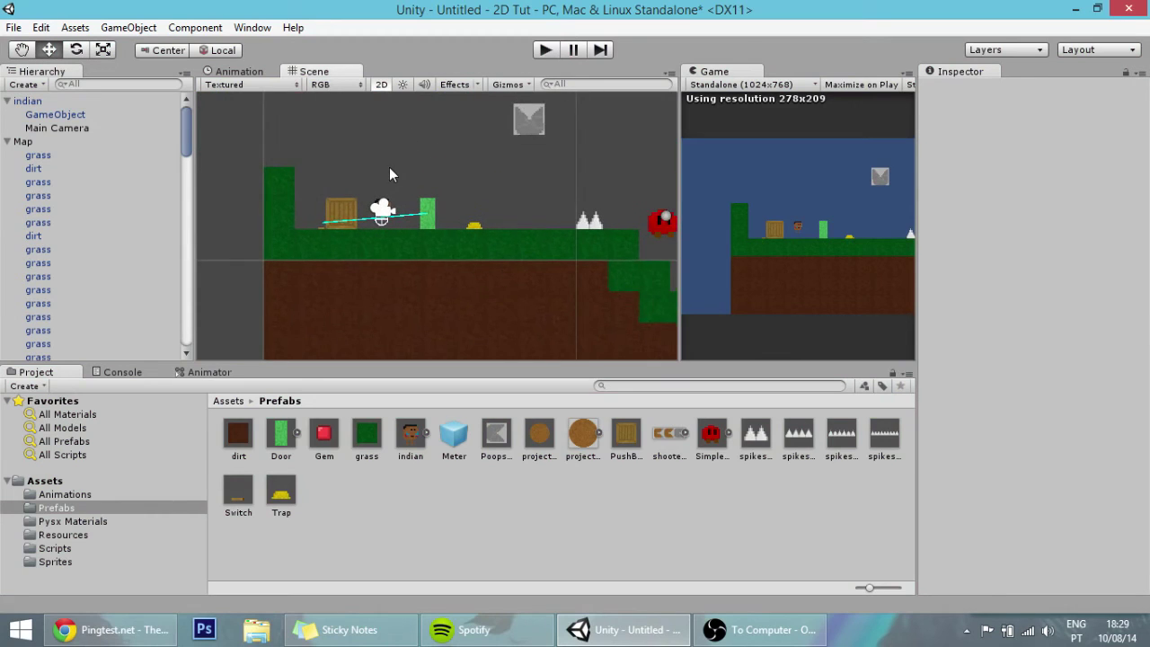
scroll(369, 162, "up", 2)
middle_click_drag(340, 149, 381, 157)
scroll(389, 179, "up", 4)
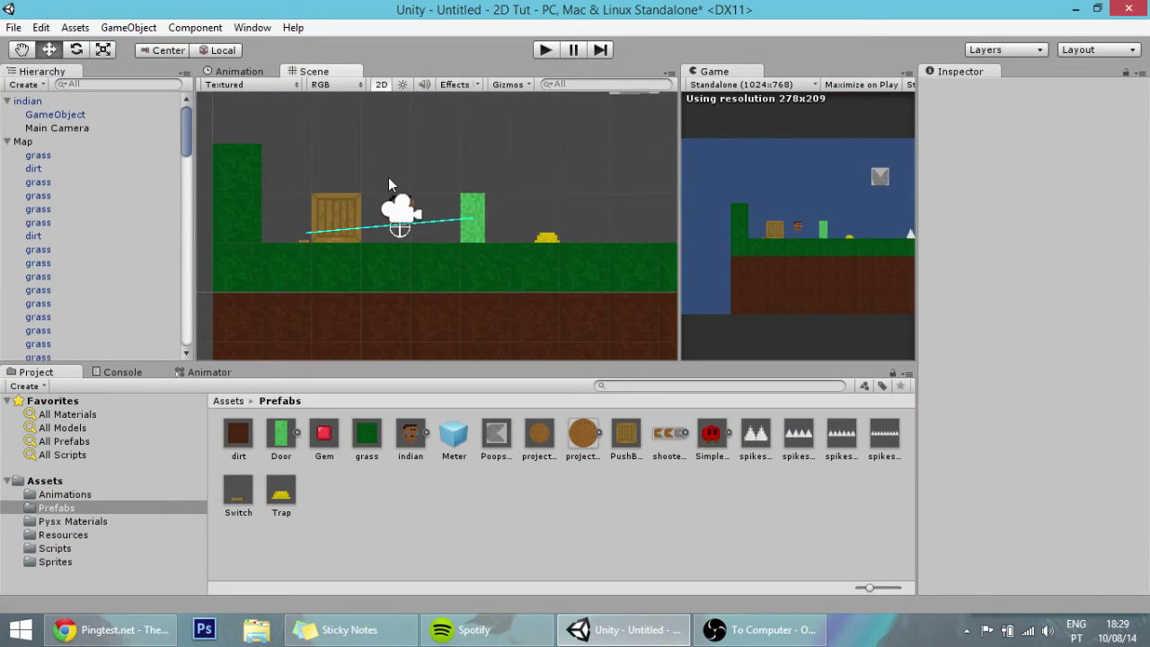
left_click(362, 436)
left_click(1103, 102)
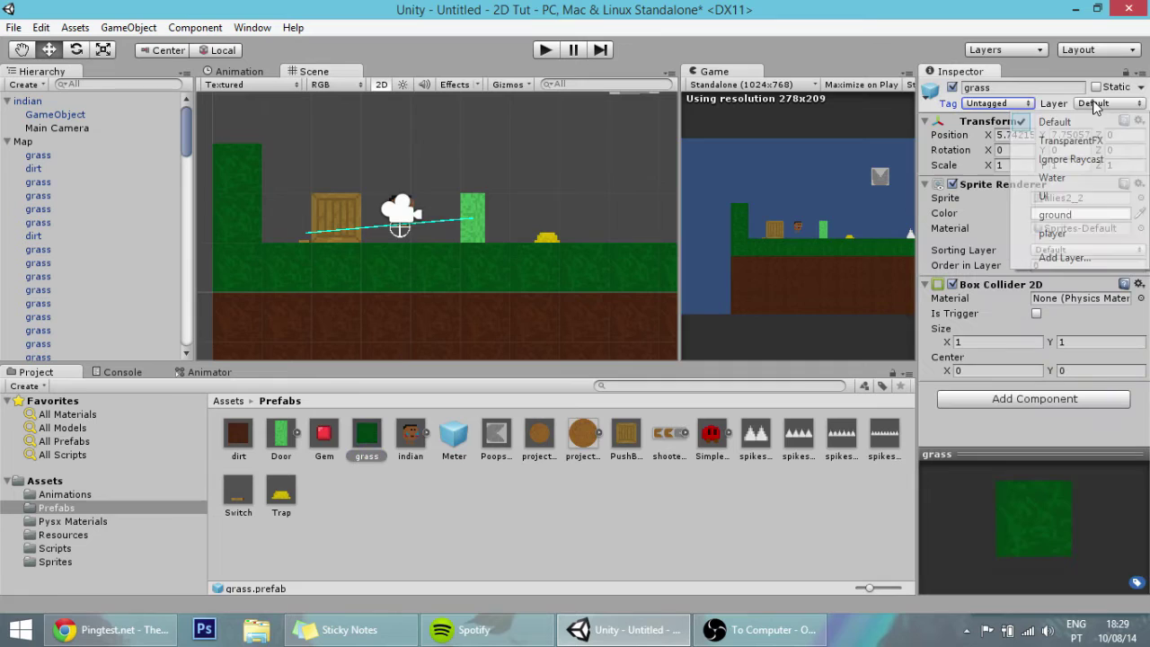
left_click(1066, 215)
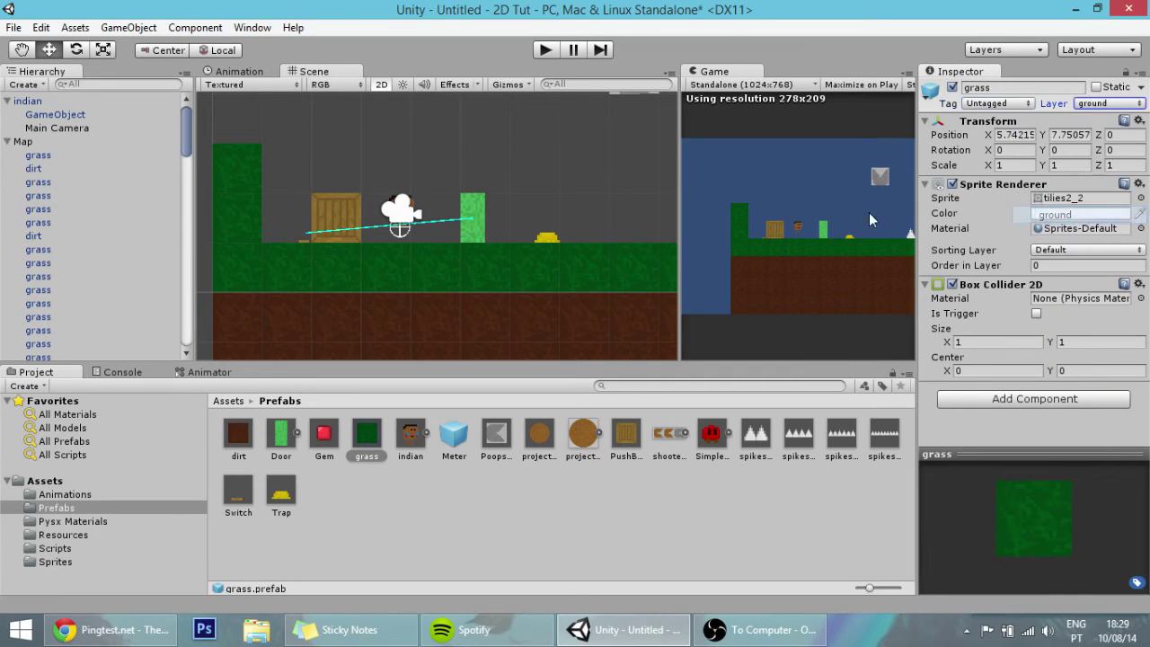
left_click(558, 188)
Step: Playtest the level by walking and jumping the player between the push block and the door, and stop the game
left_click(545, 50)
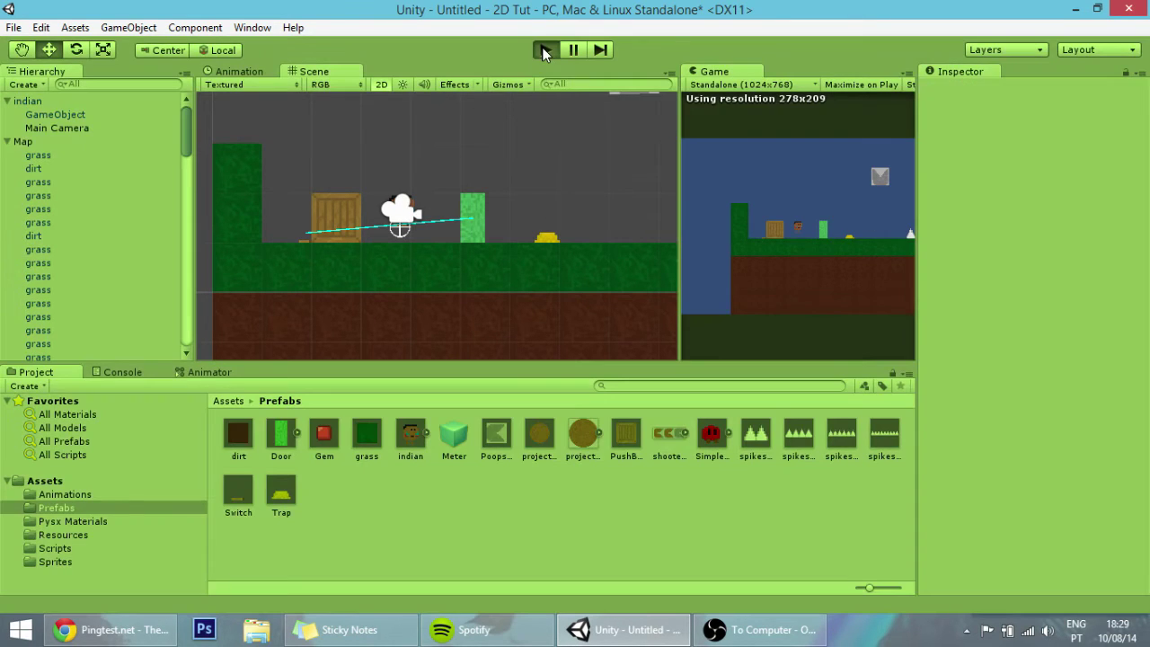
key("space")
key("d")
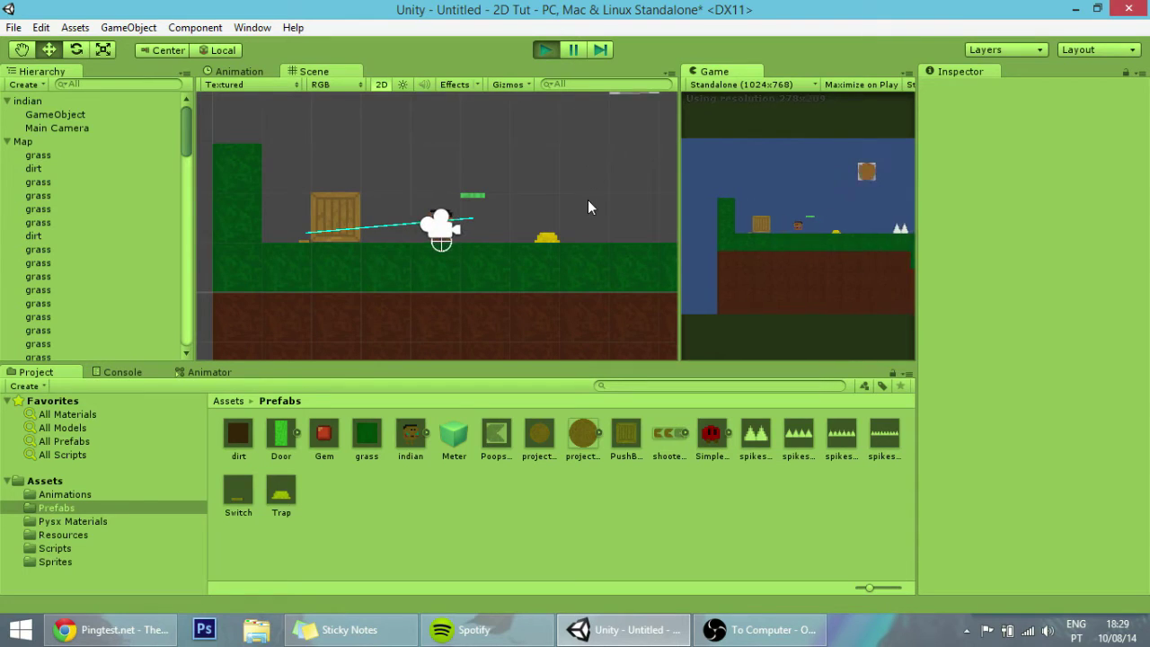
key("a")
key("d")
key("a")
key("d")
key("a")
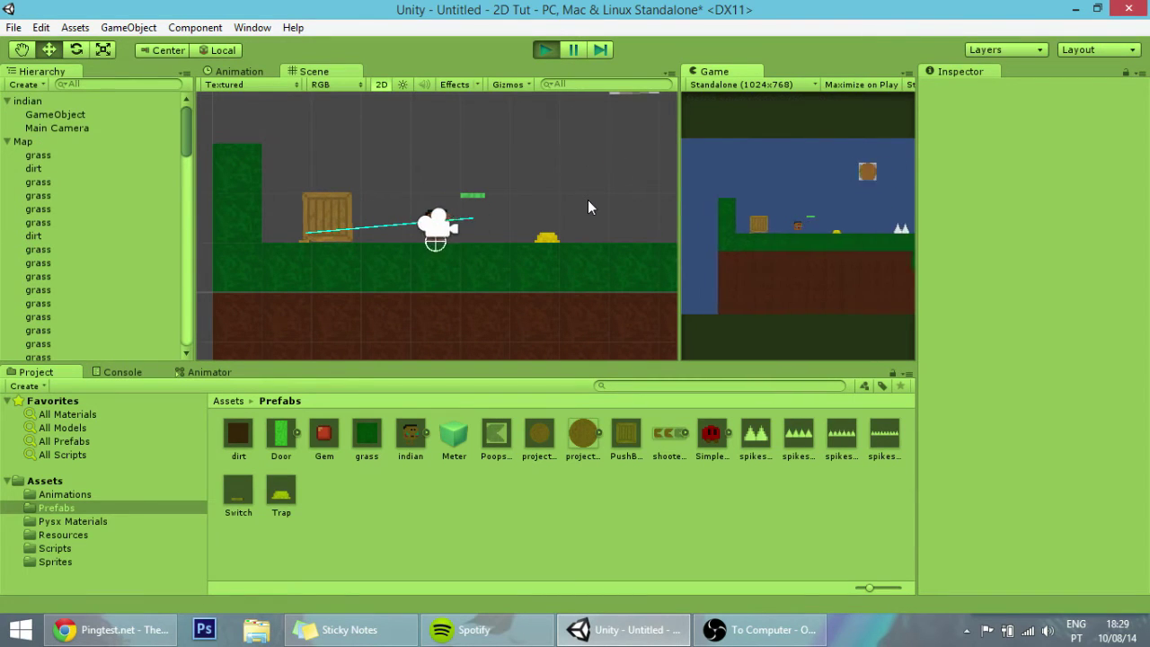
key("d")
key("space")
key("a")
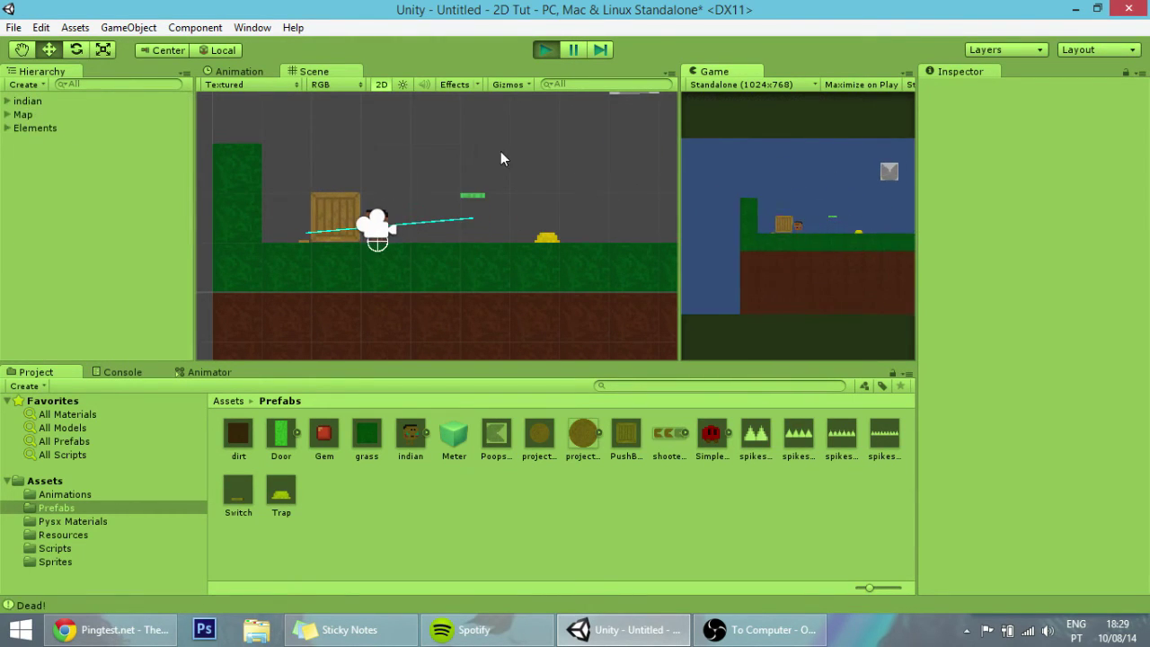
key("ctrl+p")
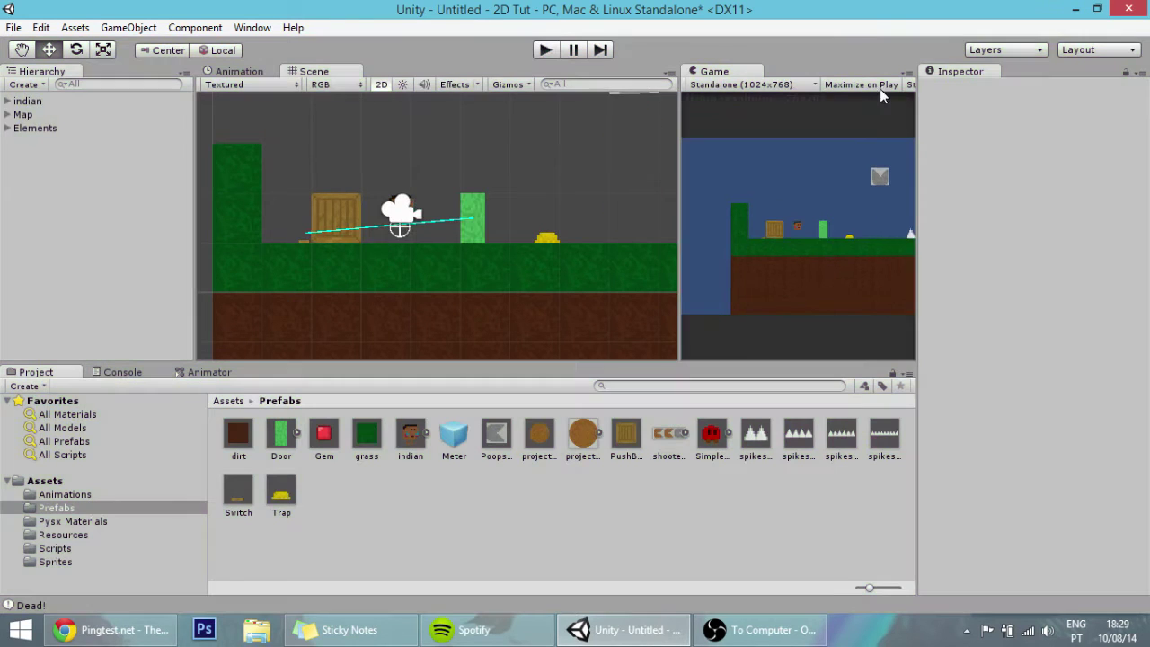
Step: Playtest with Maximize on Play enabled, guiding the player past the door, trap, spikes and enemies to the far grass wall, and stop the game
key("ctrl+p")
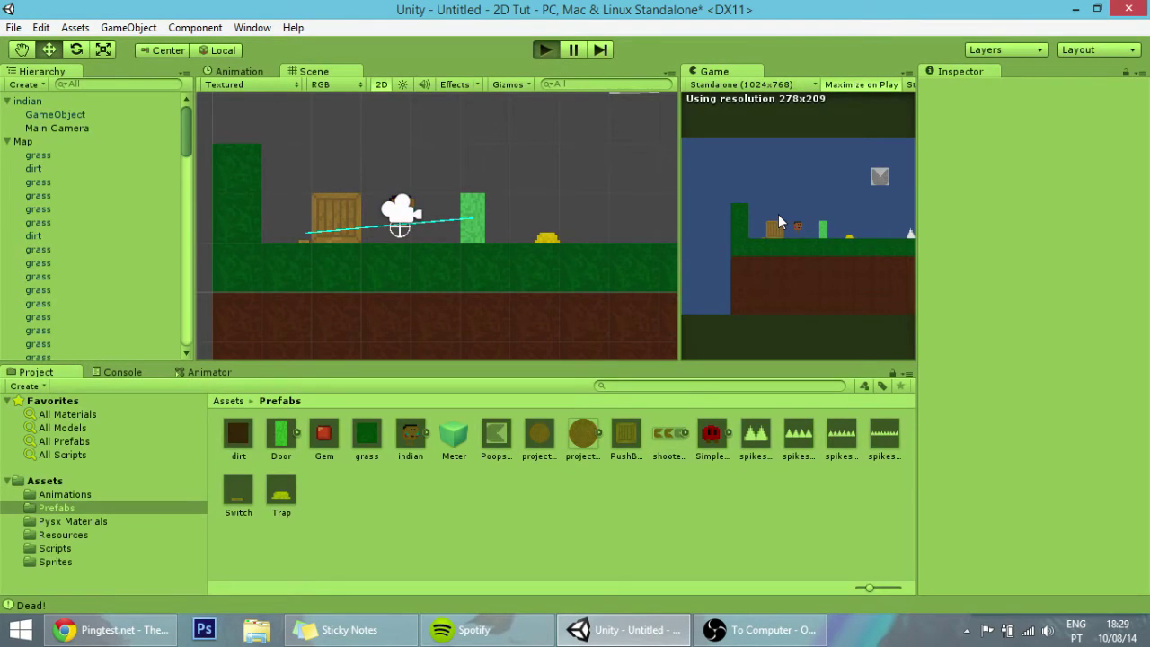
key("a")
key("d")
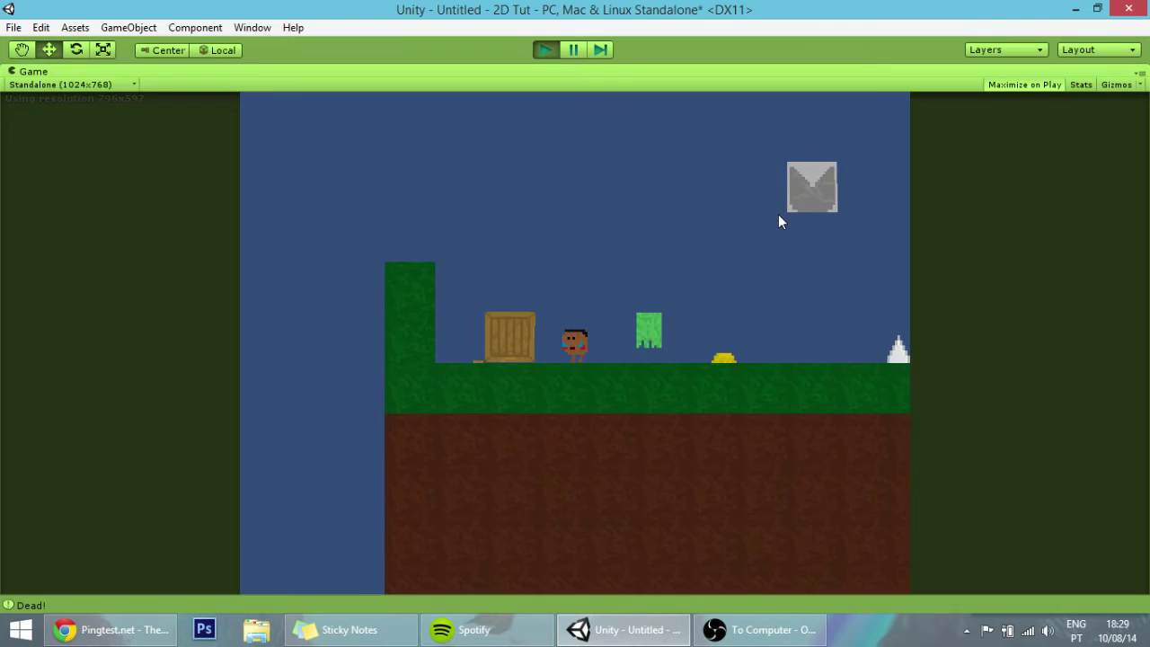
key("a")
key("d")
key("space")
key("space")
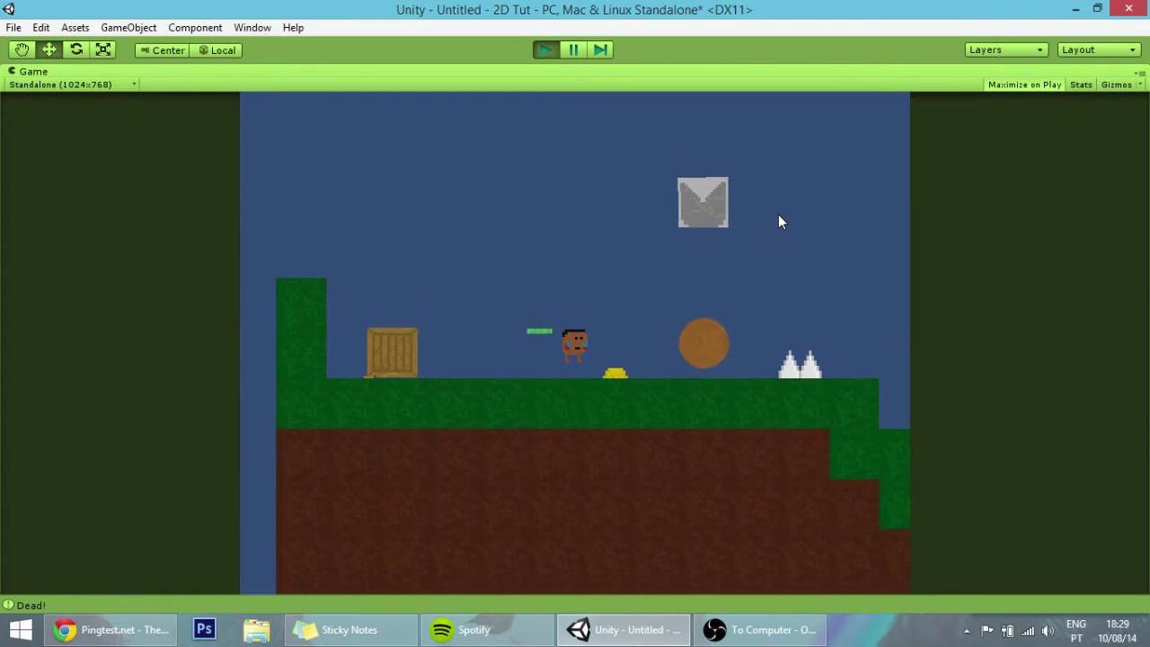
key("Right")
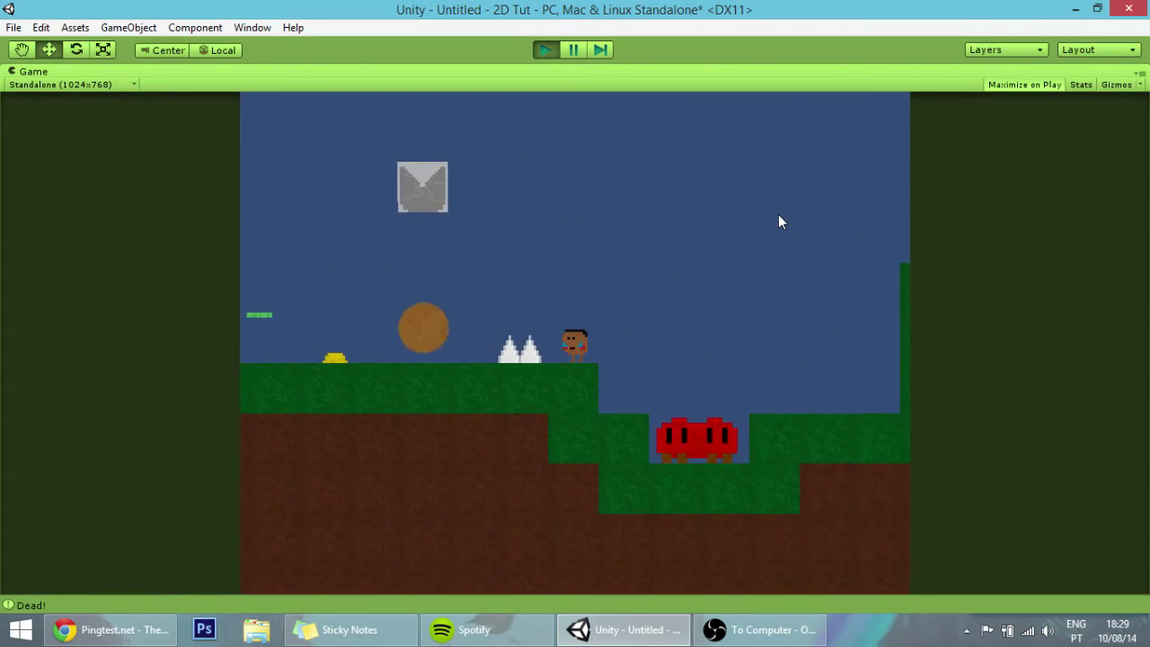
key("Right")
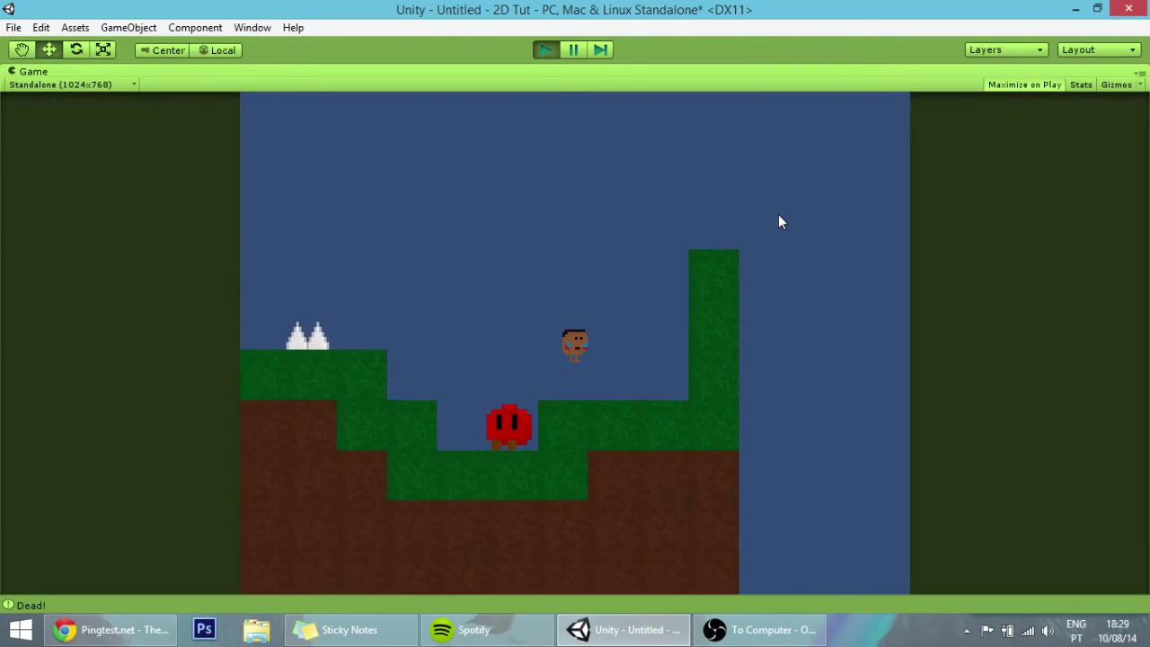
key("Right")
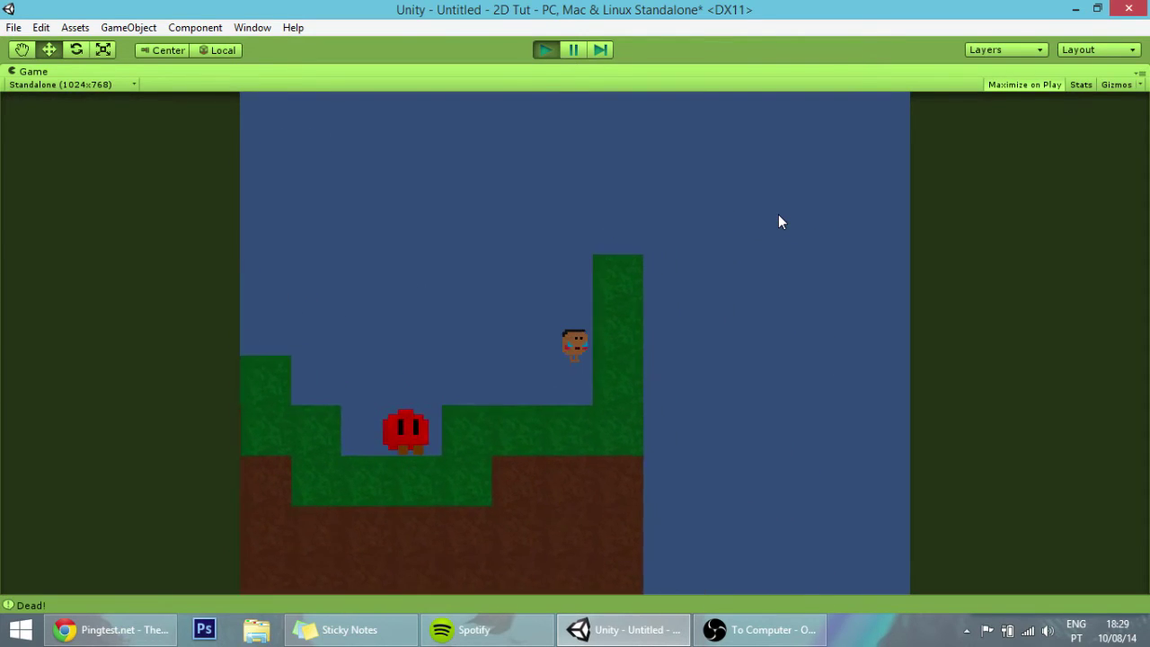
key("Left")
key("Right")
key("space")
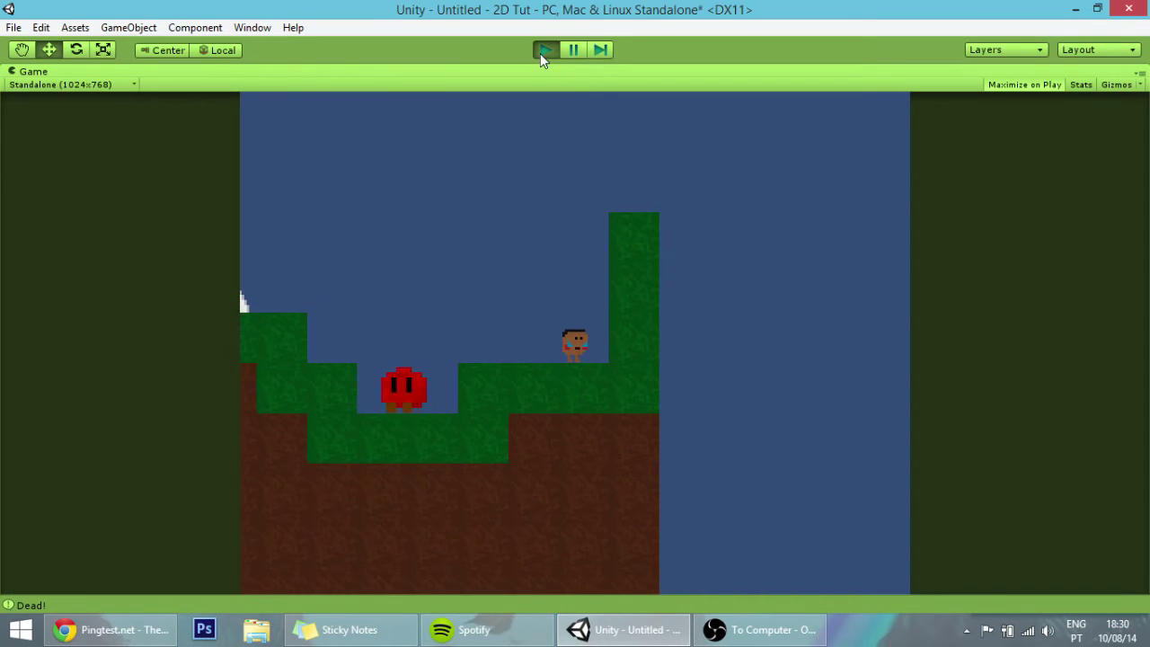
left_click(544, 51)
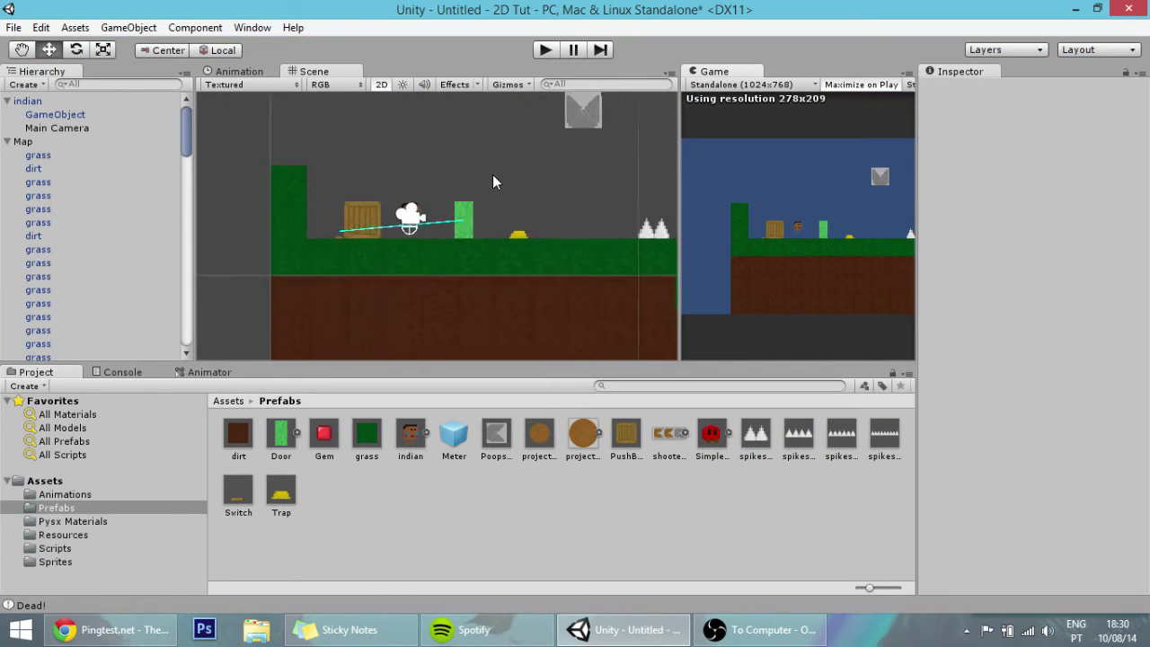
Step: Set the Main Camera's background to light blue (R 54, G 169, B 223) and briefly run the game to check it
scroll(492, 175, "down", 3)
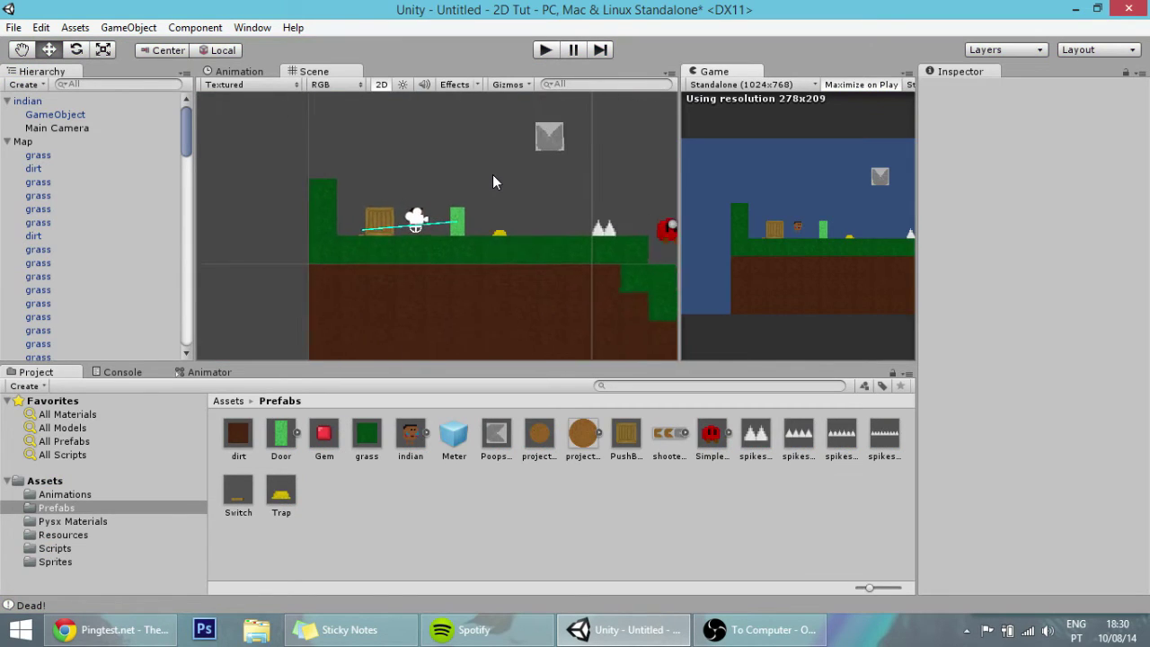
left_click(429, 225)
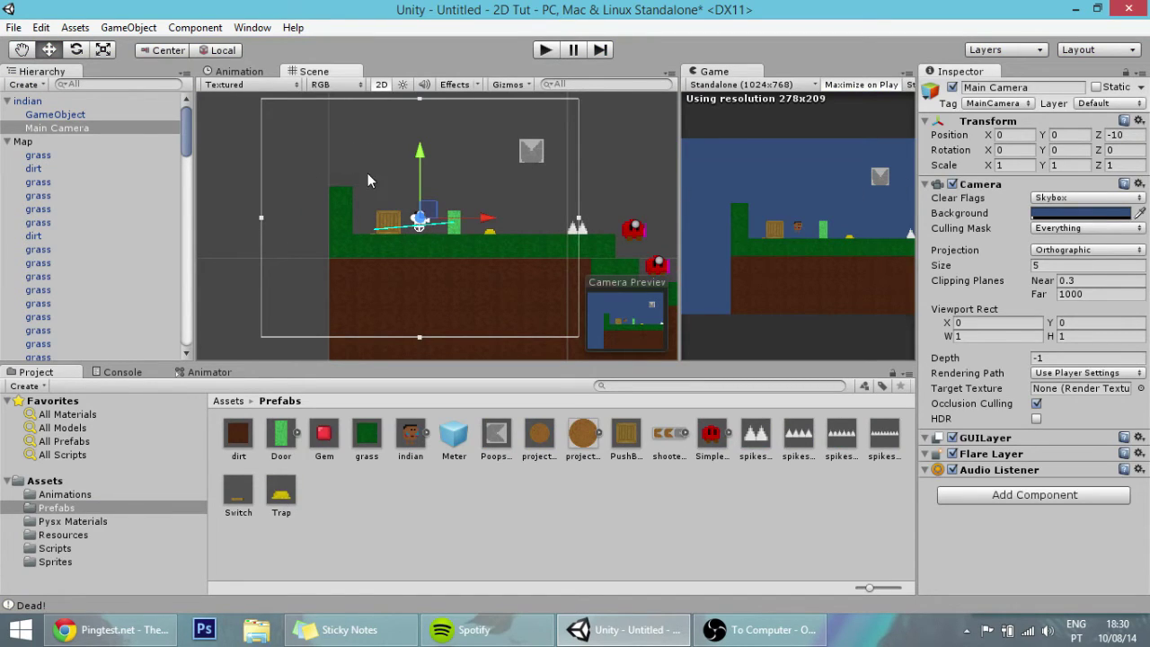
left_click(1055, 218)
mouse_move(89, 135)
left_mouse_down()
mouse_move(75, 94)
mouse_move(73, 112)
mouse_move(107, 91)
left_mouse_up()
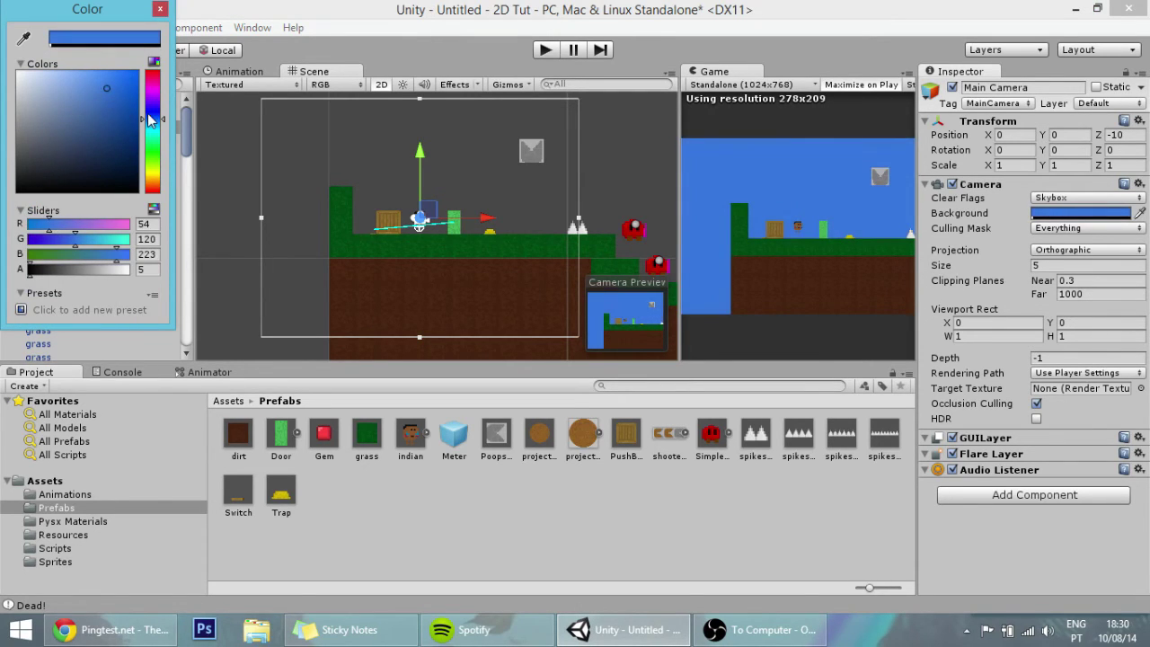
left_click_drag(155, 139, 155, 131)
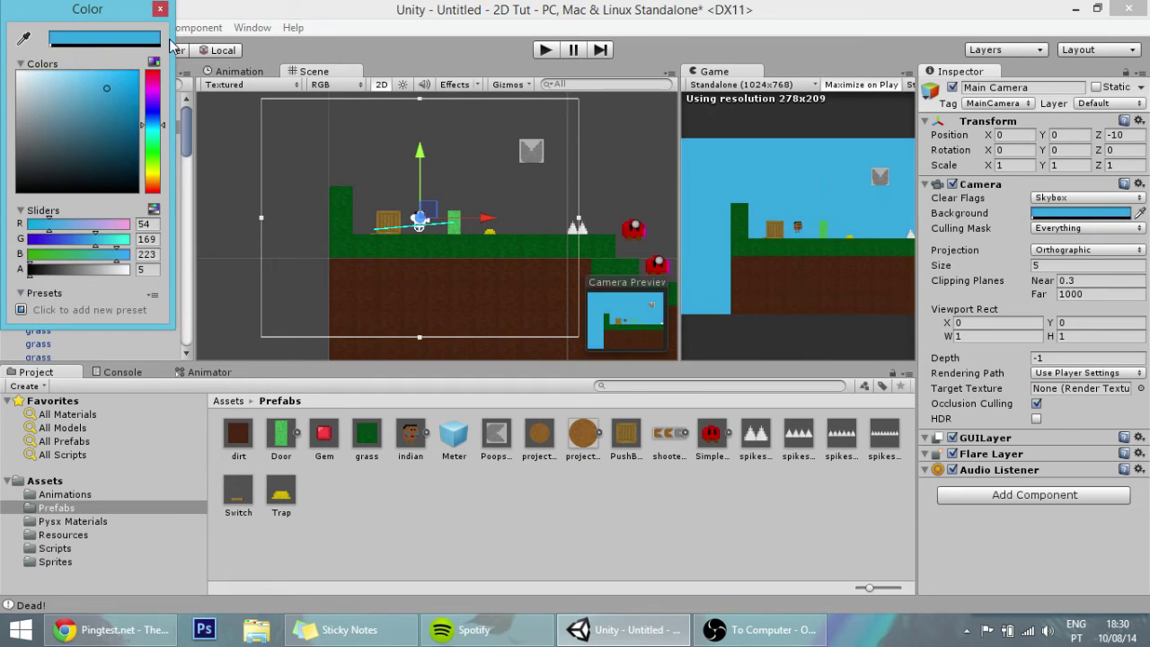
left_click(160, 9)
left_click(543, 50)
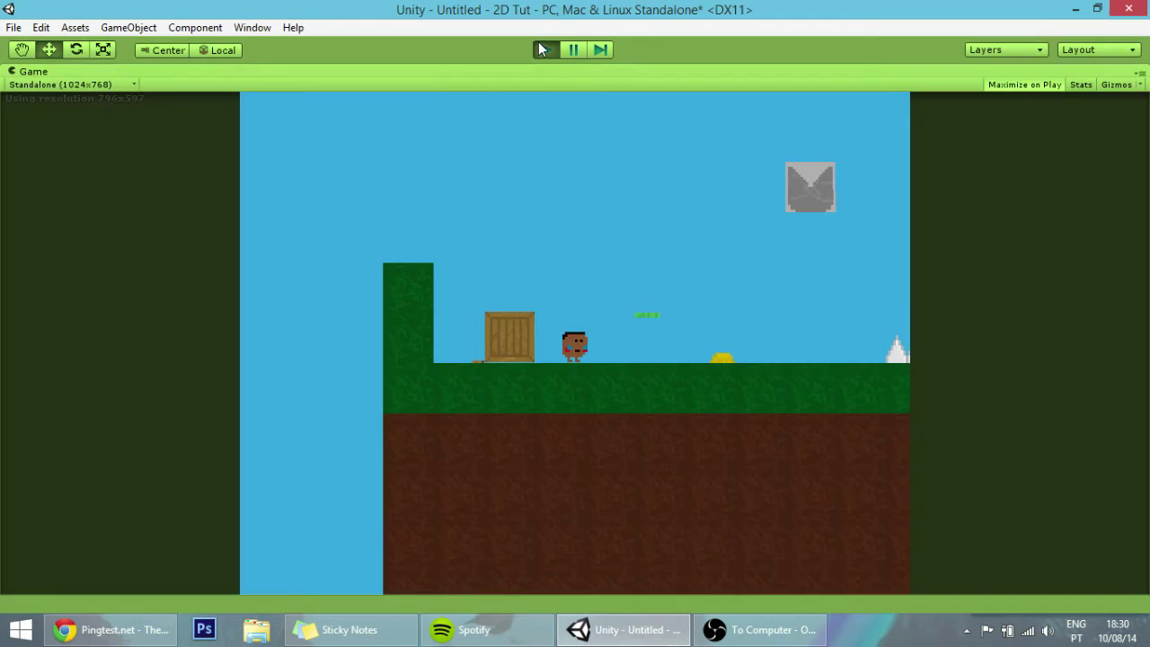
left_click(542, 49)
Step: Open the Sprites folder in the project assets and view the cloud sprite's import settings
left_click(237, 183)
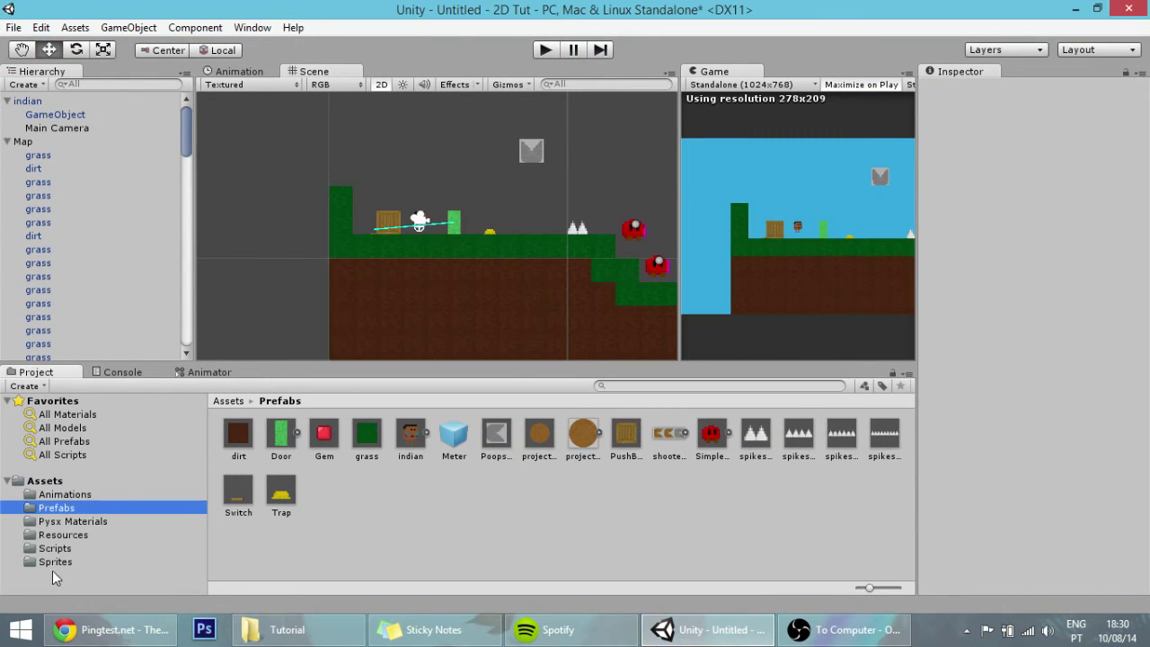
left_click(54, 563)
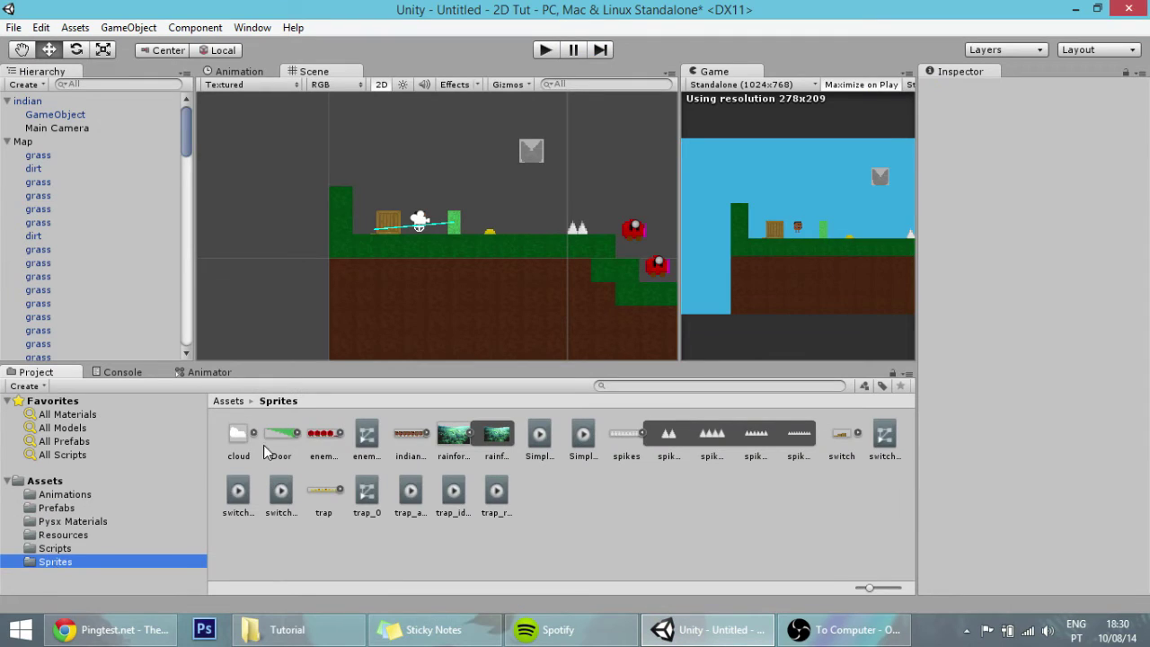
left_click(239, 438)
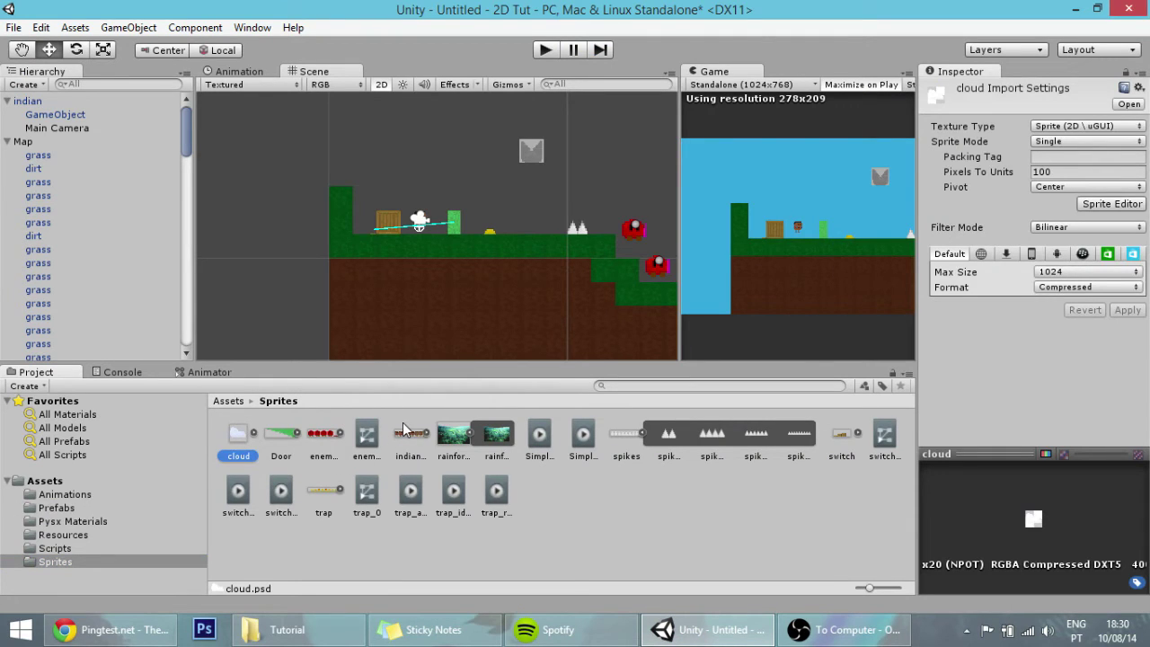
Step: Collapse the Map, indian and Elements groups in the scene hierarchy
left_click(7, 141)
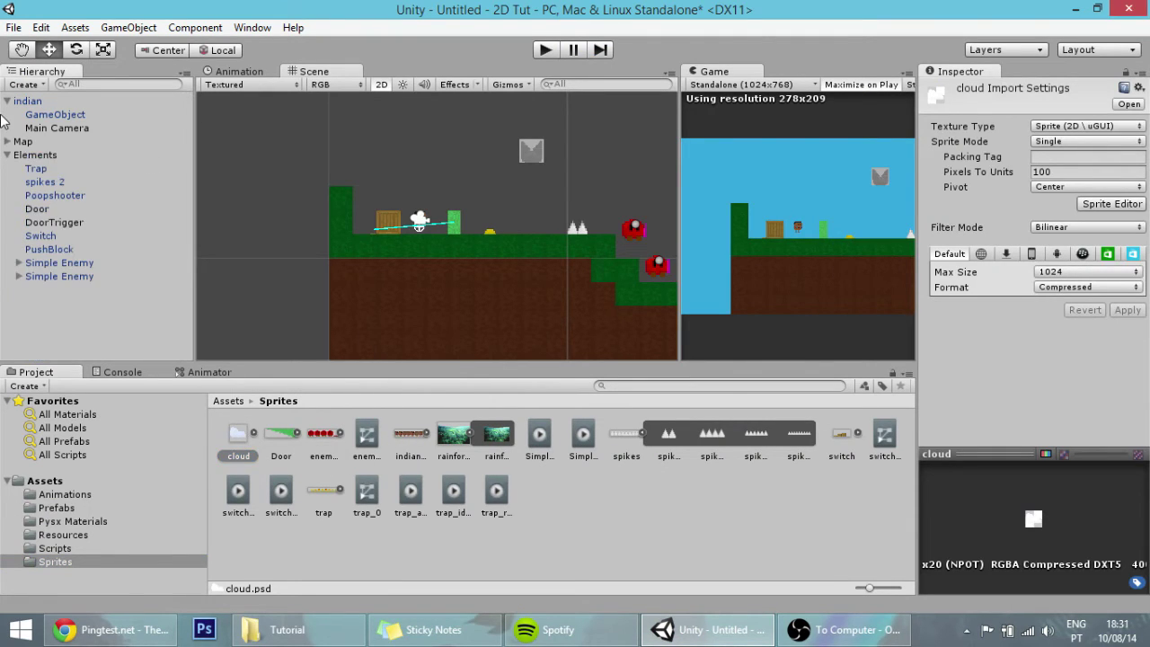
left_click(7, 100)
left_click(7, 128)
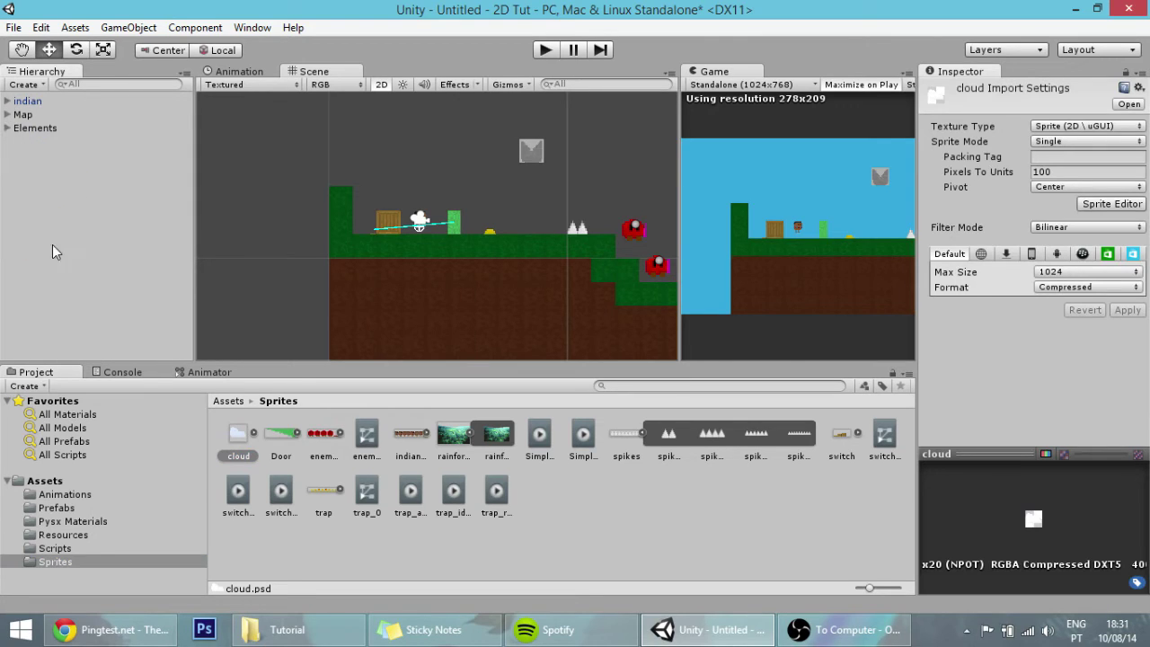
Step: Create an empty game object at the root of the hierarchy and name it Cloudpawner
left_click(52, 244)
right_click(54, 174)
left_click(36, 186)
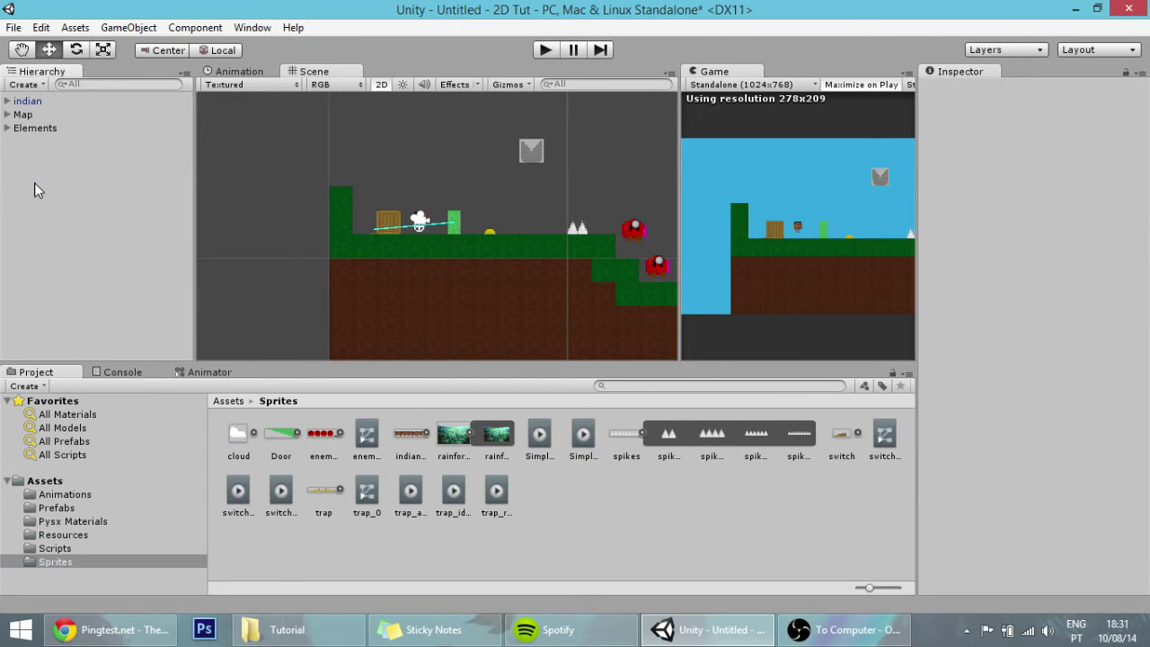
key("ctrl+shift+n")
key("F2")
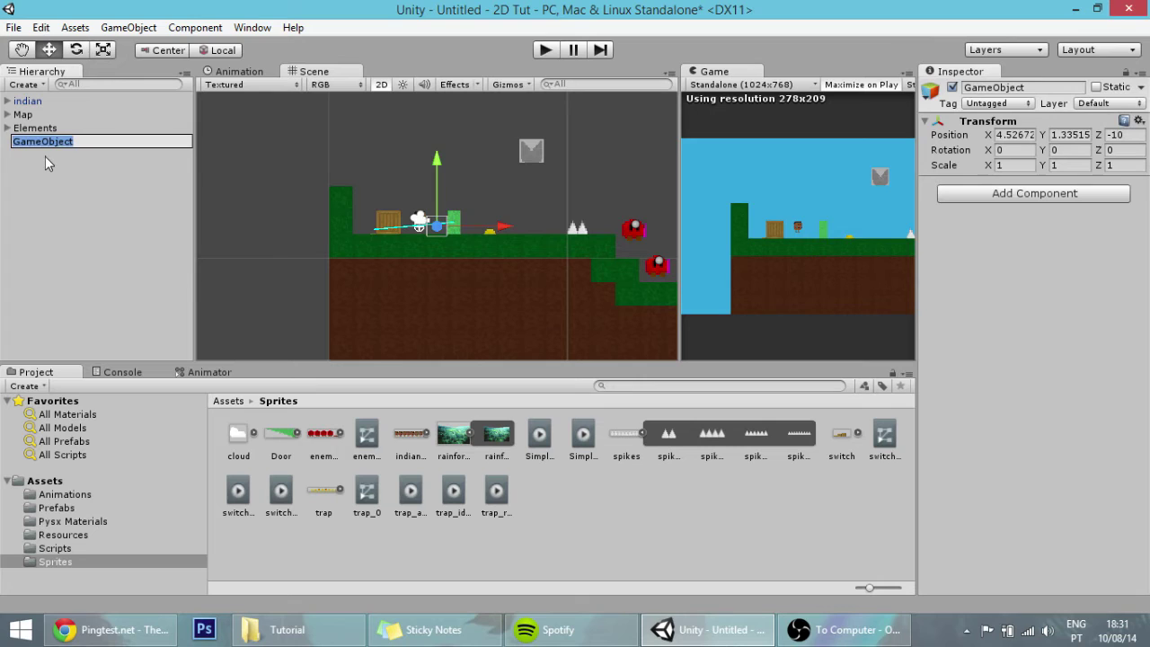
type("Cloudpawner")
key("Return")
Step: Expand the cloud texture to inspect its sprite, and select the Cloudpawner object
left_click(55, 141)
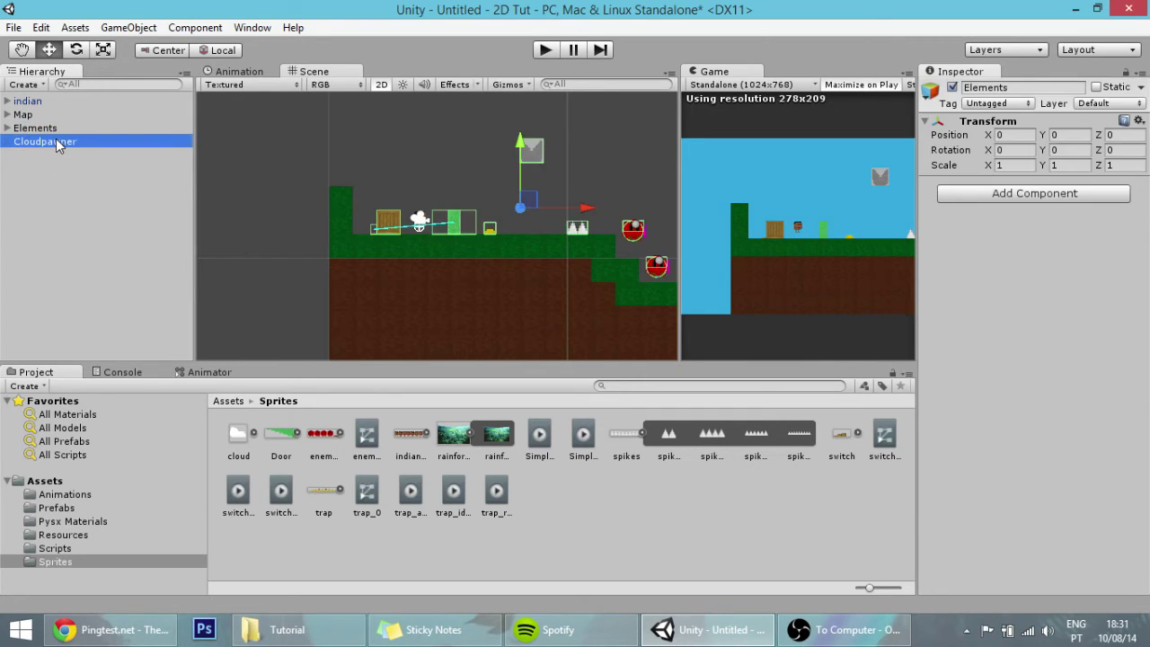
left_click(246, 433)
left_click(254, 432)
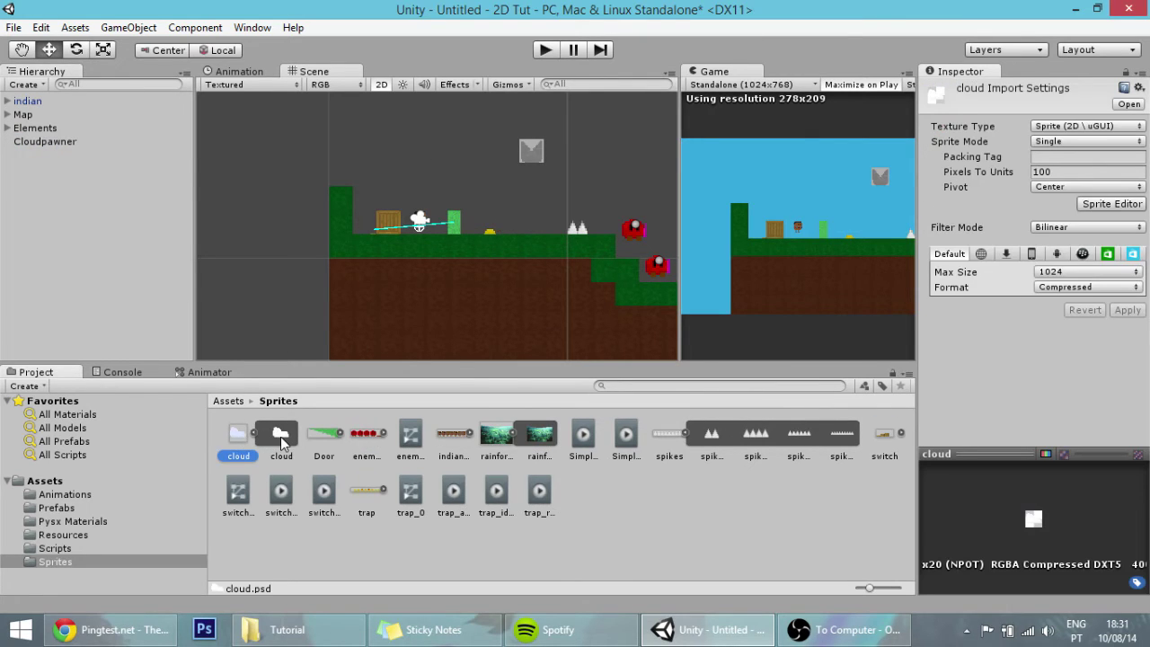
left_click(281, 437)
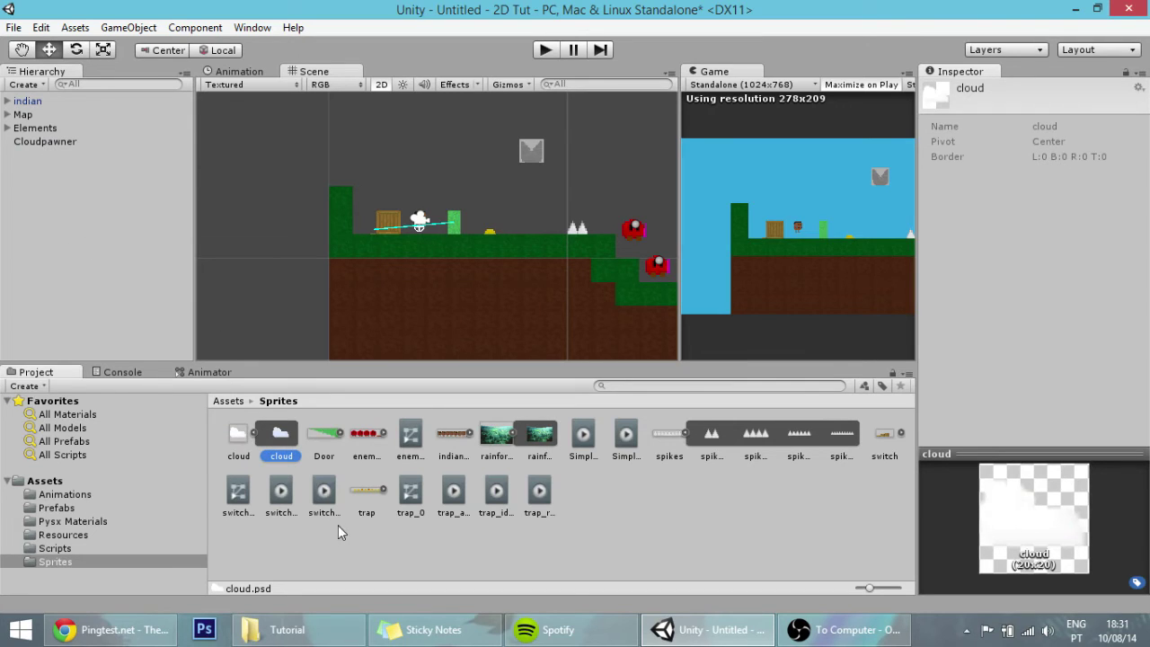
left_click(57, 144)
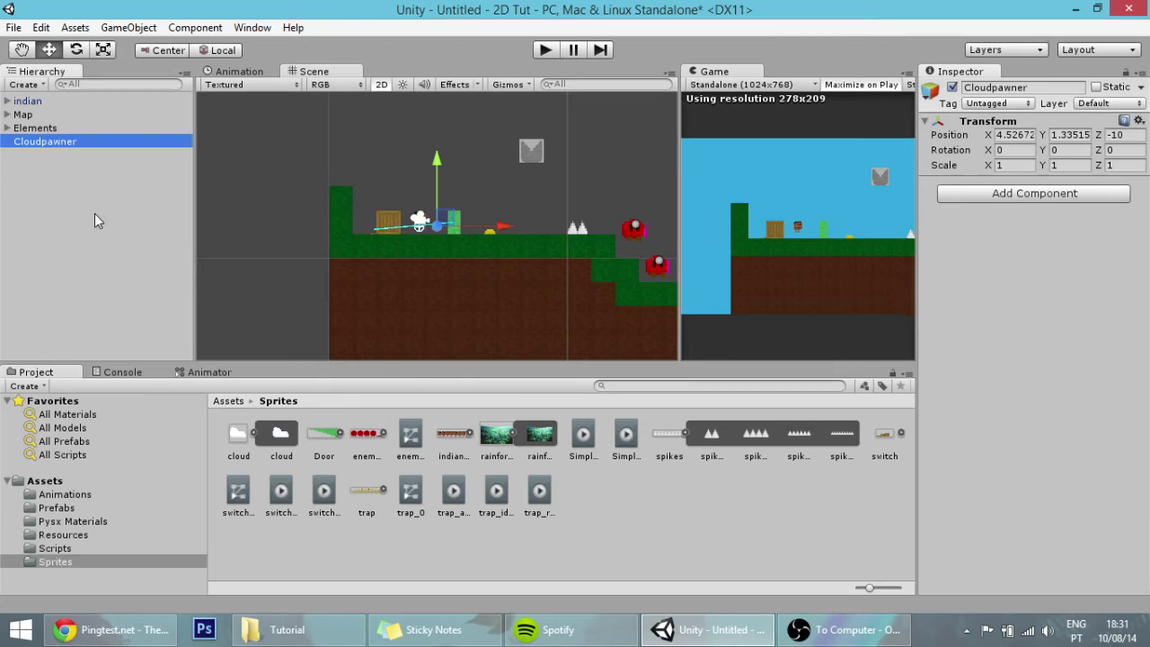
Step: Add a new C# script component named CloudSpawner to the Cloudpawner object
left_click(70, 163)
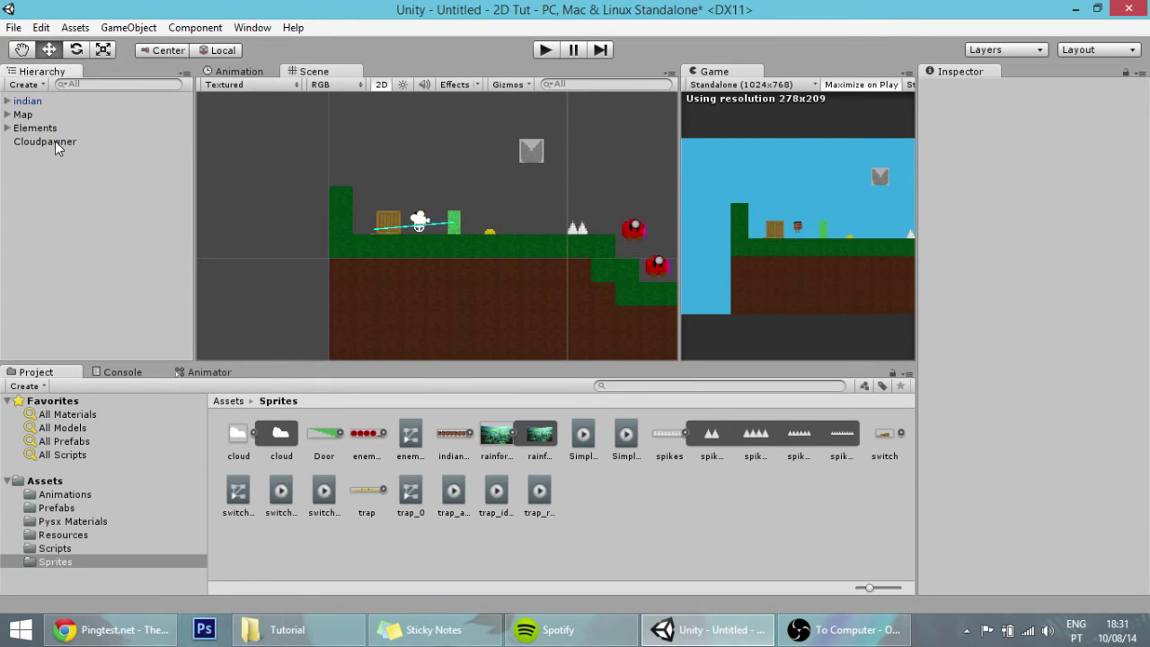
left_click(55, 142)
left_click(1009, 194)
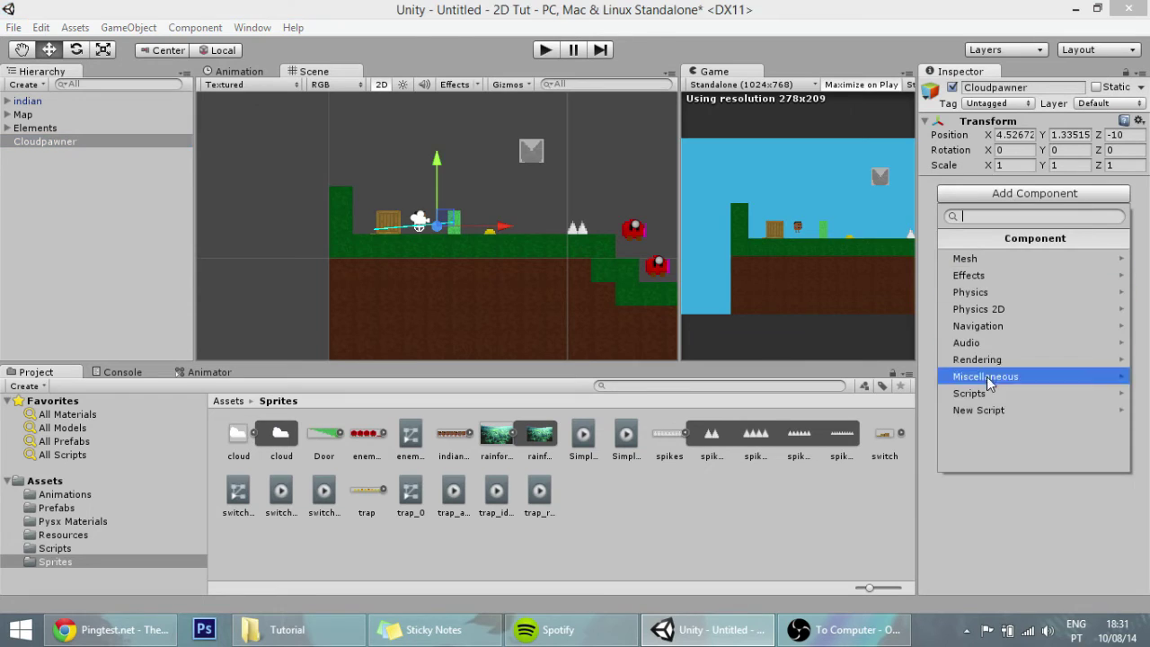
left_click(988, 405)
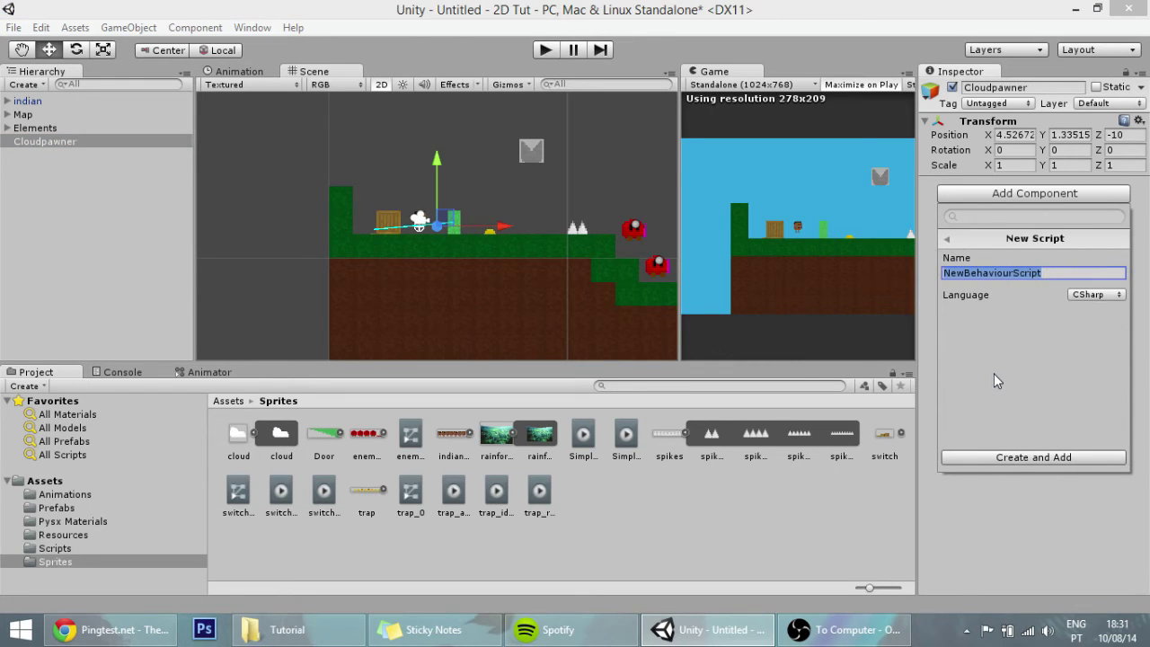
type("Clow")
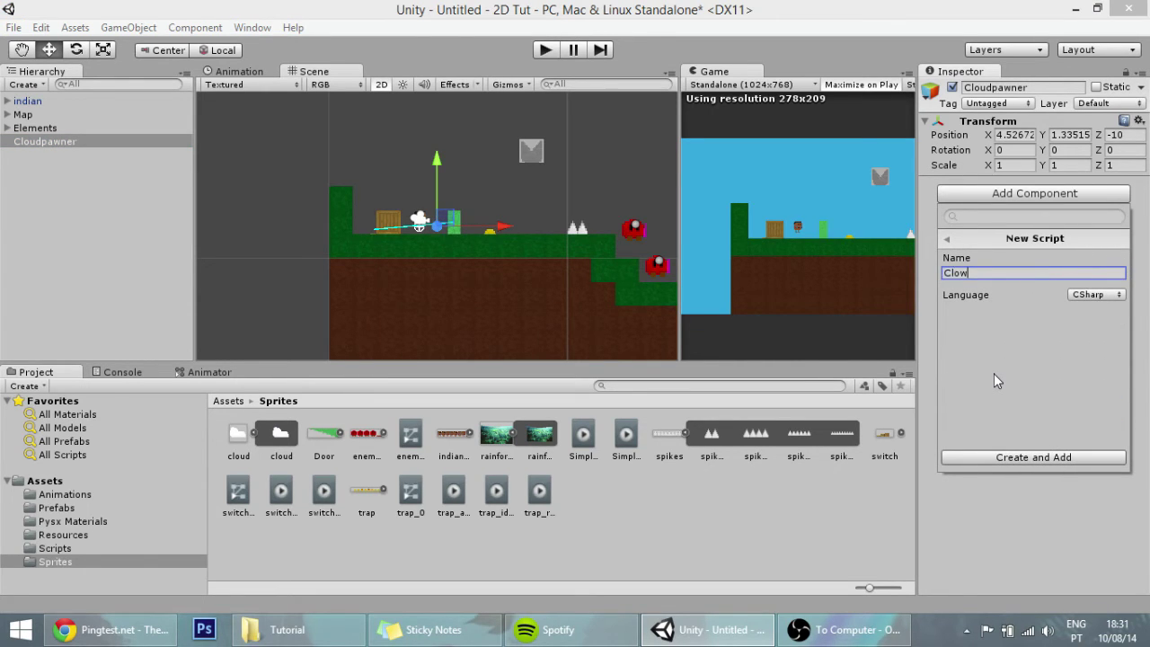
key("BackSpace")
type("udSpawner")
left_click(1001, 460)
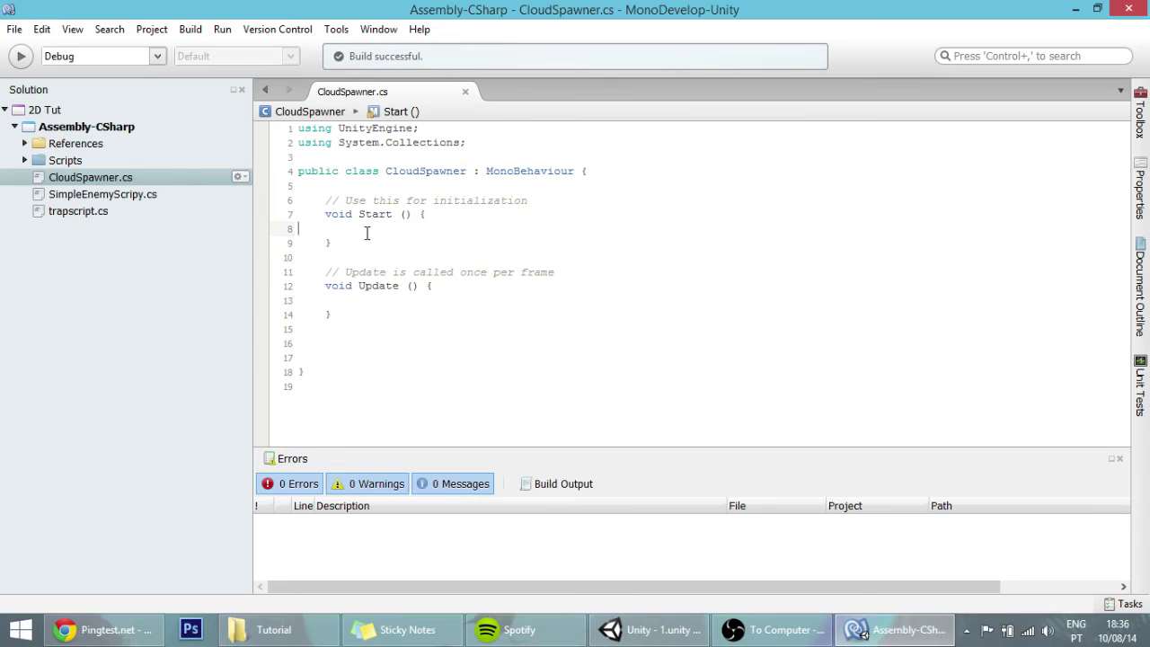
Step: Add the call StartCoroutine(TheSpawn()); inside the Start method of CloudSpawner.cs in MonoDevelop
type("Star")
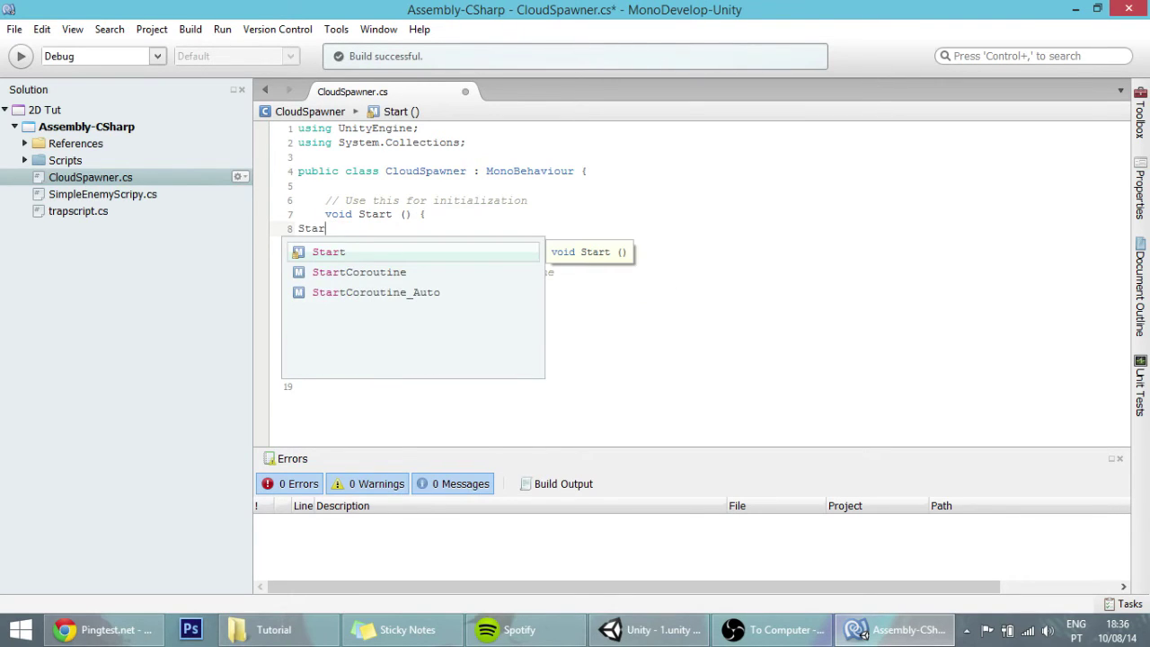
key("Down")
key("Return")
type("(")
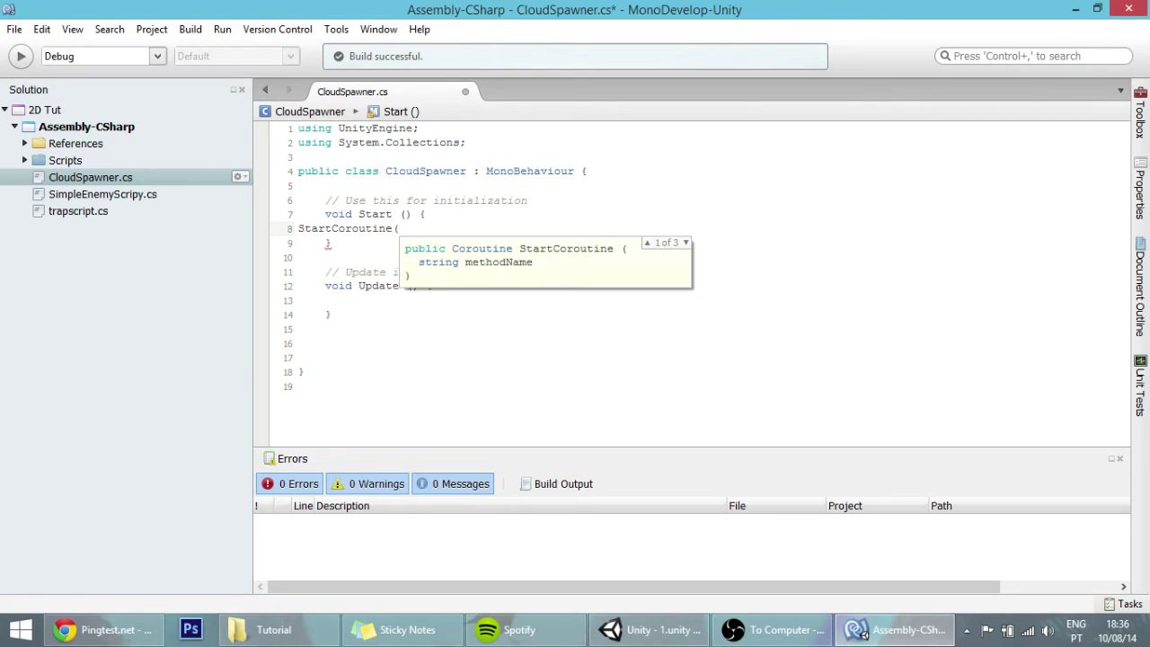
type("TheSpa")
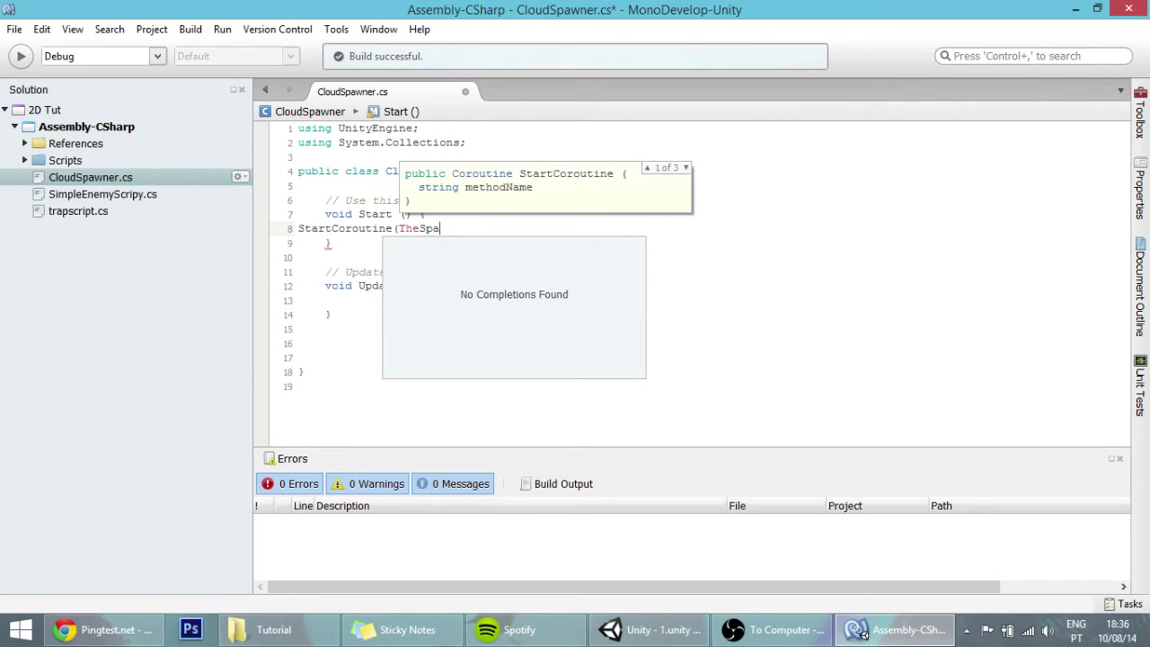
type("wn/")
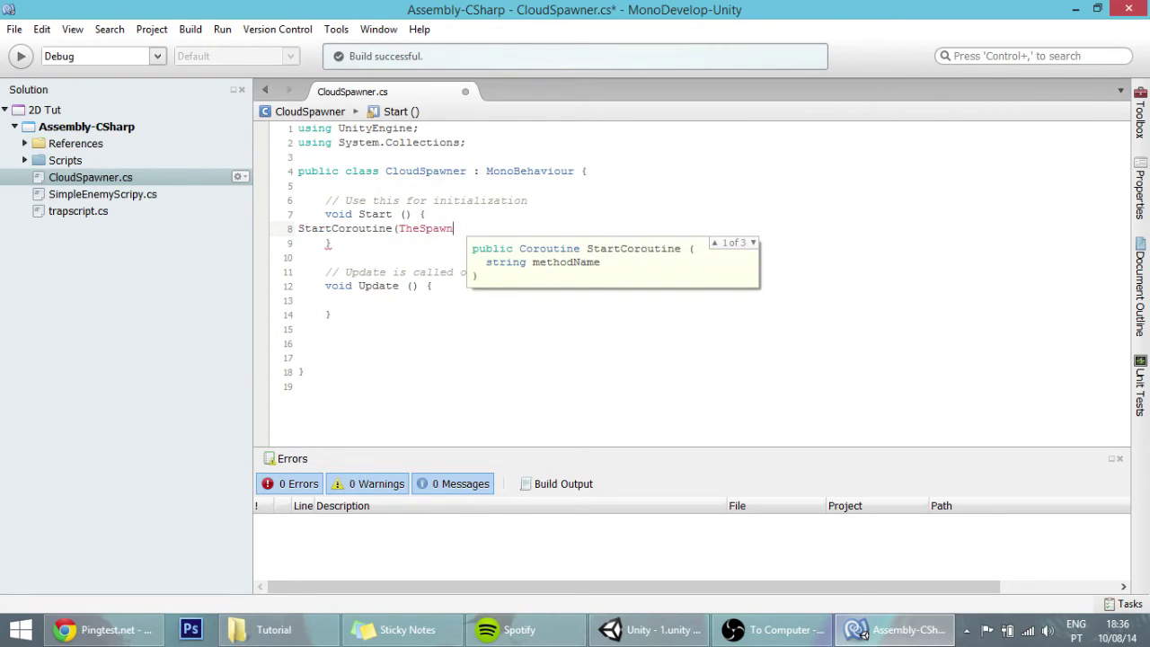
type("());")
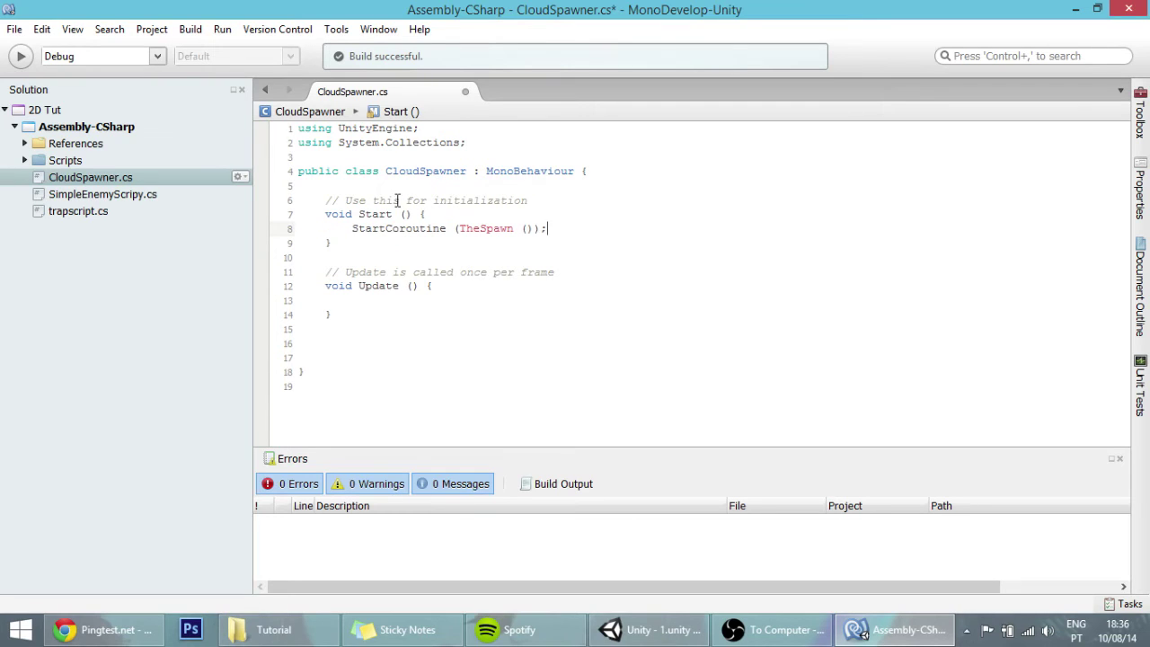
Step: Declare an IEnumerator method TheSpawn() with an empty body below the Update method
left_click(356, 342)
type("Ie")
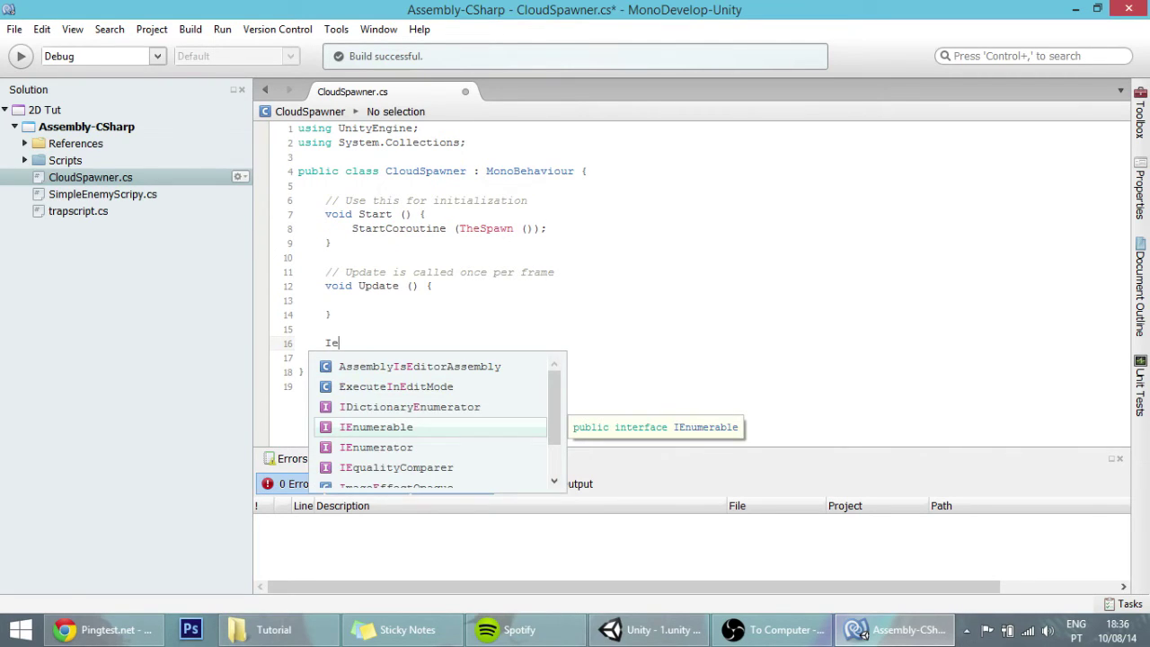
key("Down")
key("Return")
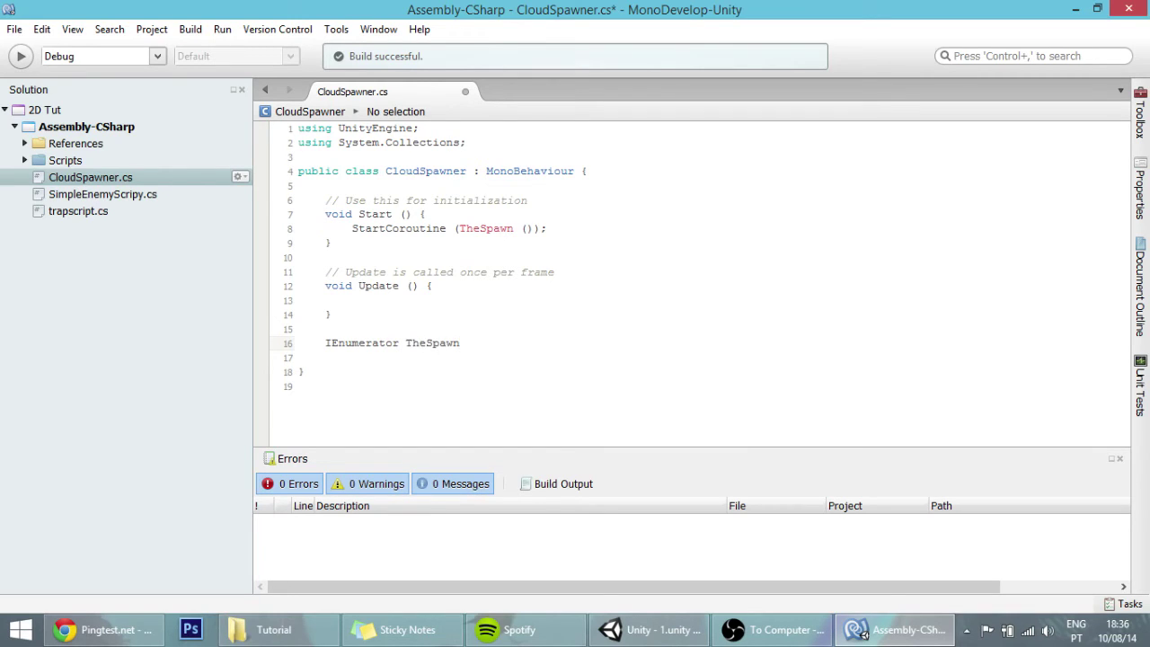
type("TheSpawn()")
key("Return")
type("{")
key("Return")
key("Return")
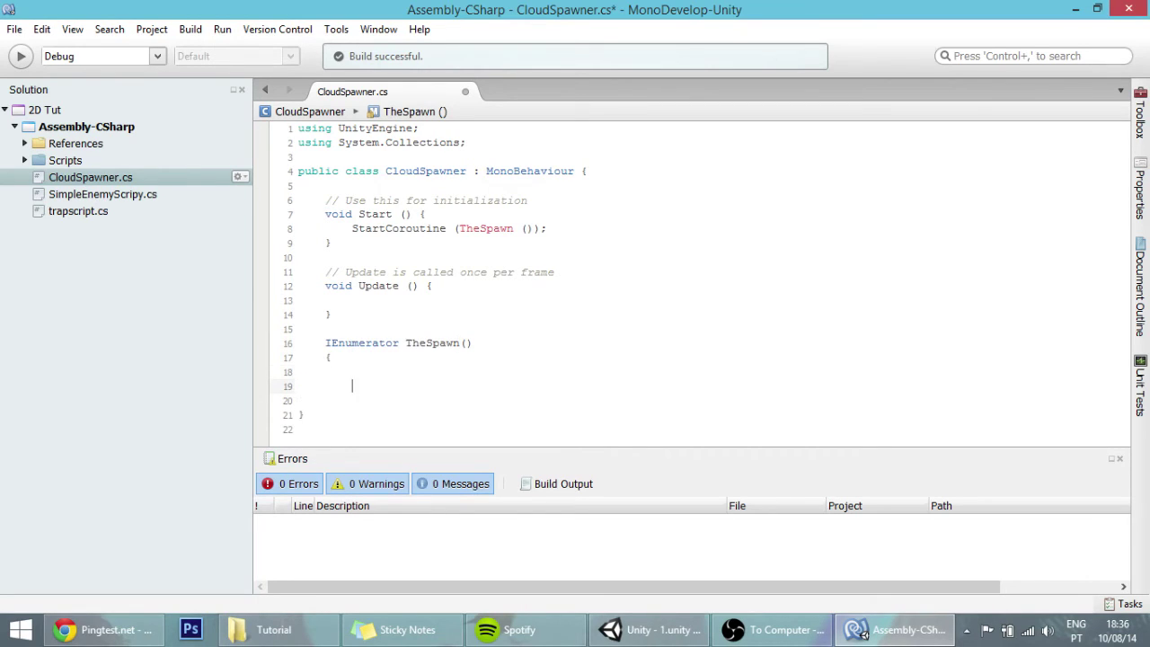
type("}")
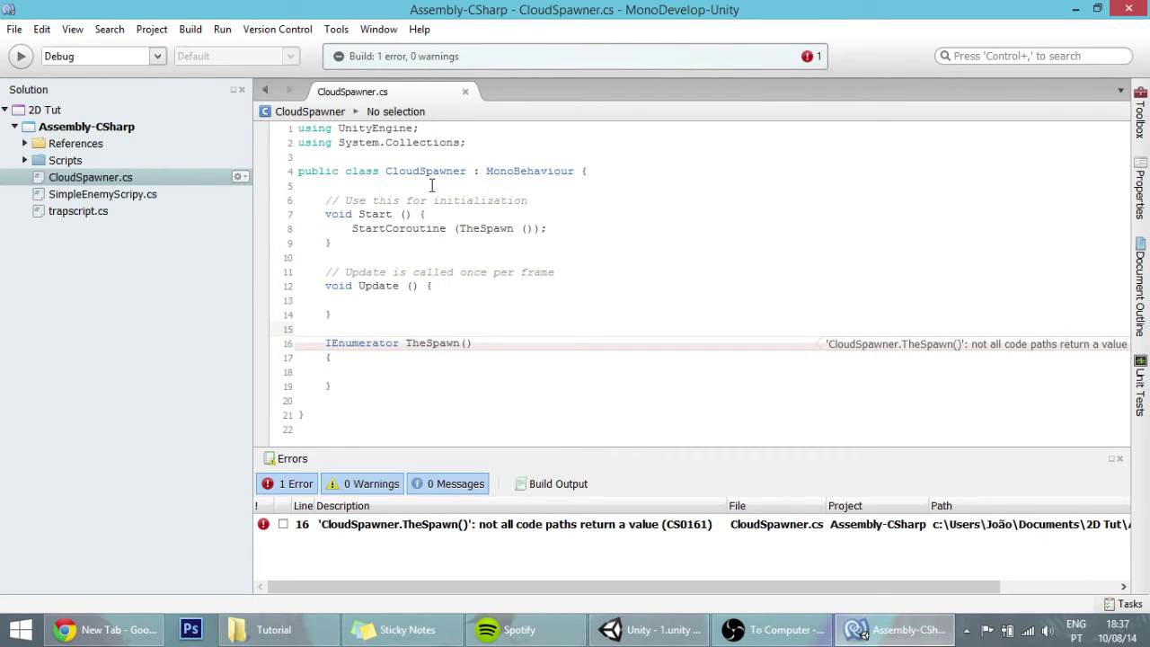
Step: Declare the field public GameObject cloud; at the start of the CloudSpawner class, above Start
left_click(432, 185)
key("Return")
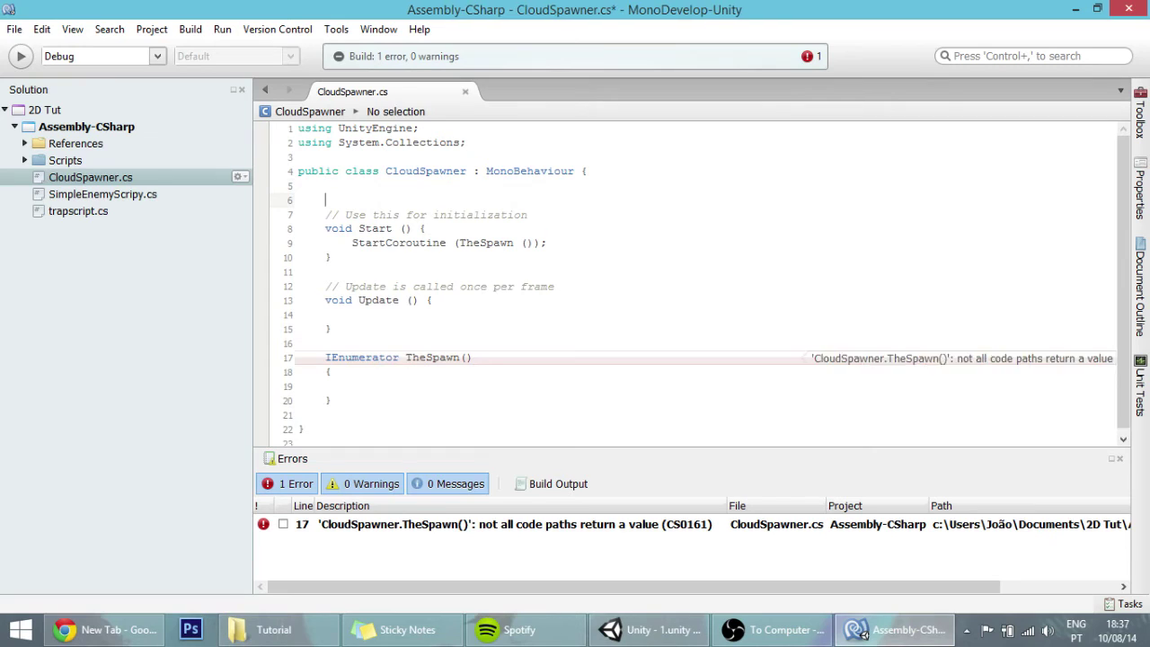
key("Return")
key("Up")
type("p")
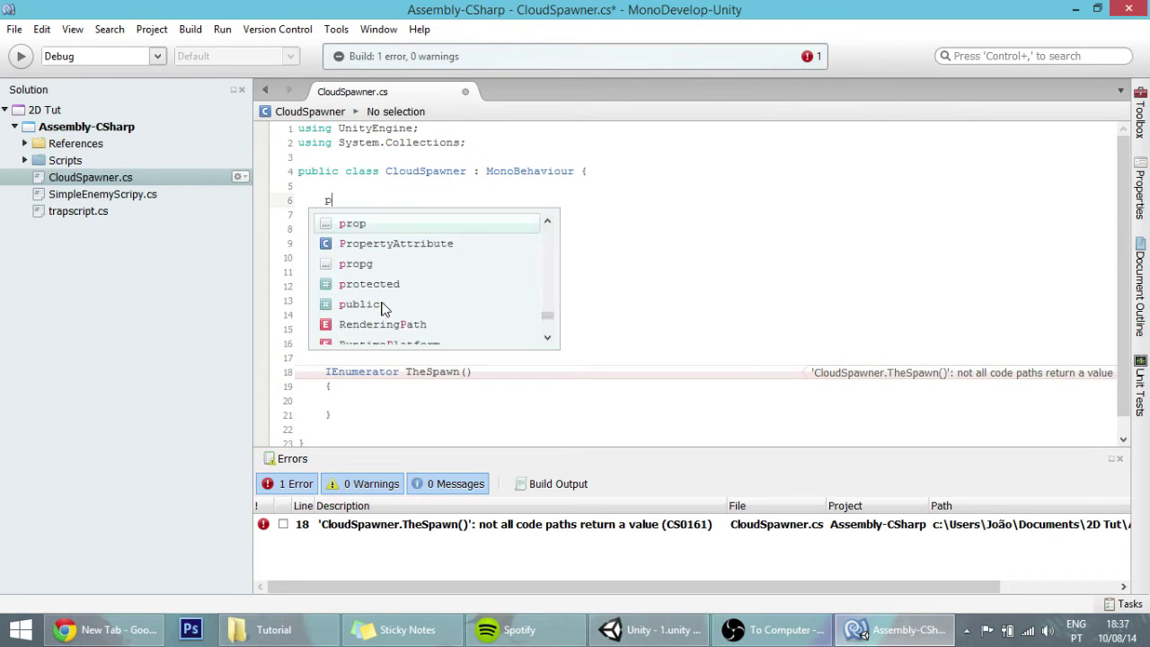
type("ublic game ")
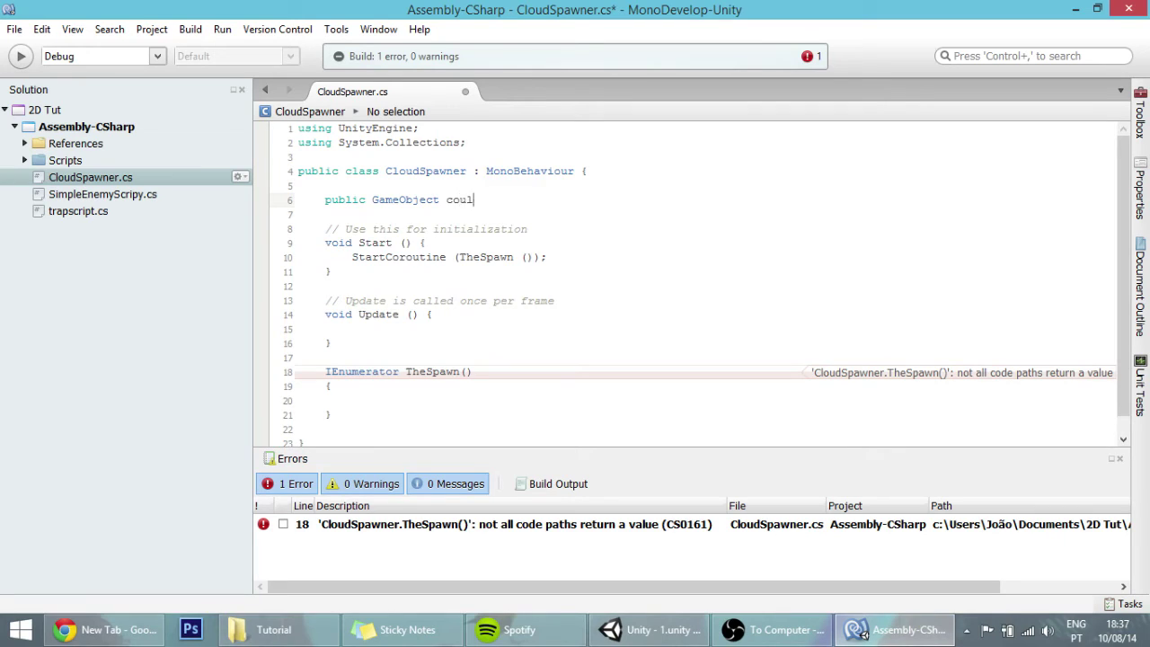
type("coul")
key("BackSpace")
key("BackSpace")
key("BackSpace")
Step: Add an empty while (true) loop with braces inside the TheSpawn method
left_click(358, 400)
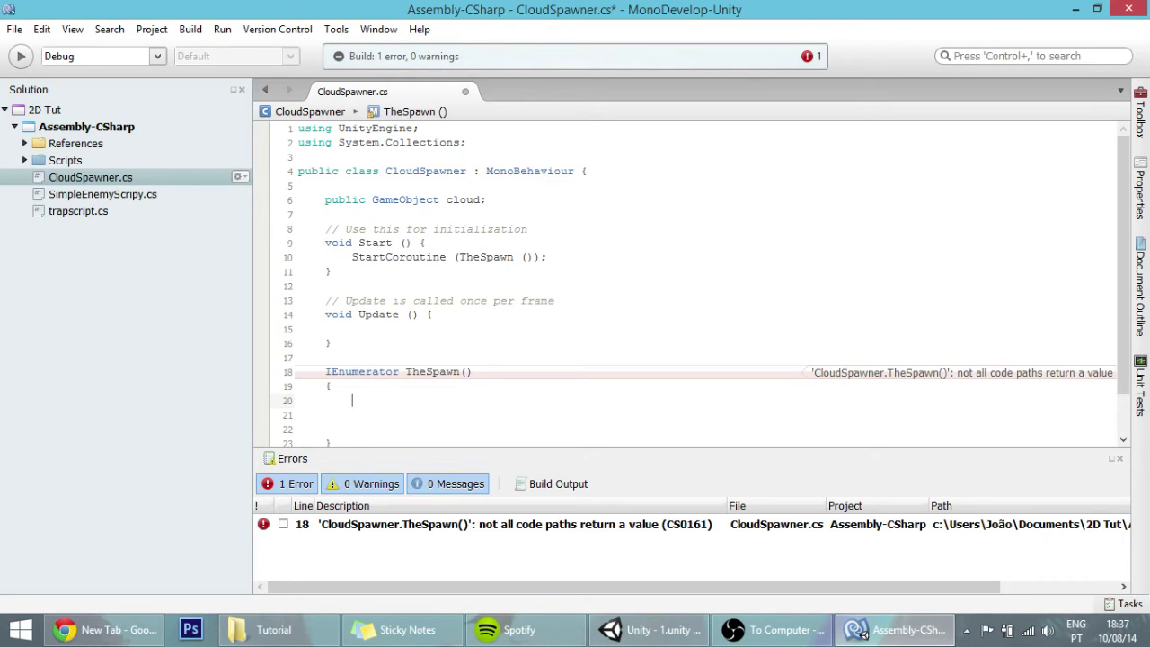
type("whi")
key("Return")
type("()")
type("true")
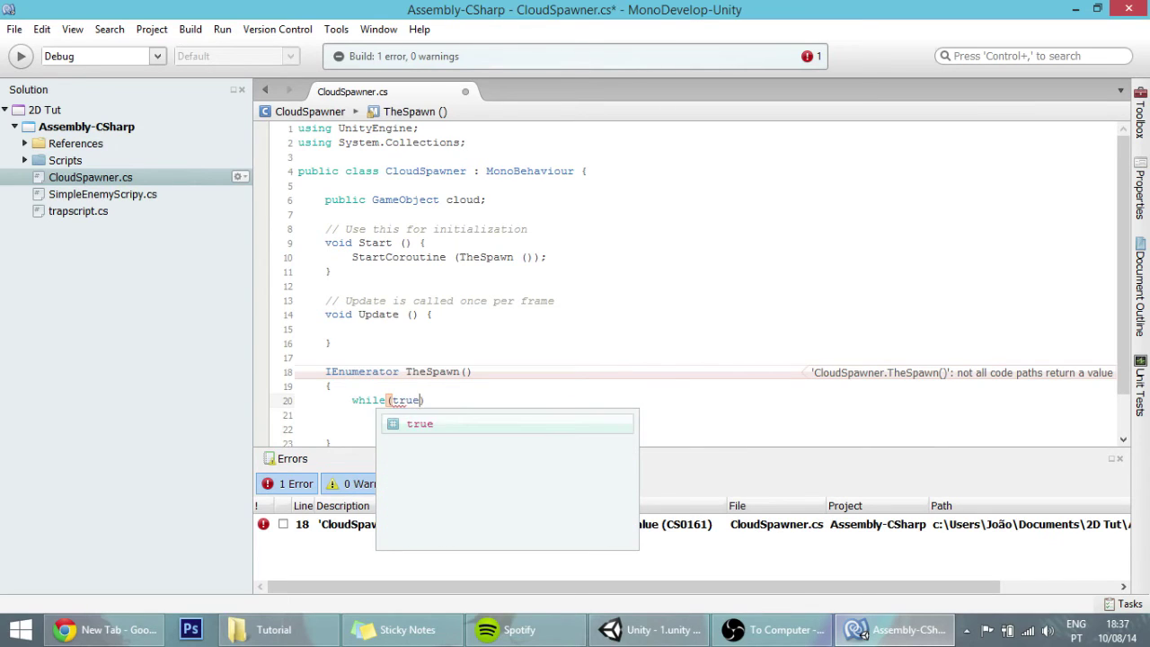
key("Return")
key("Return")
key("Return")
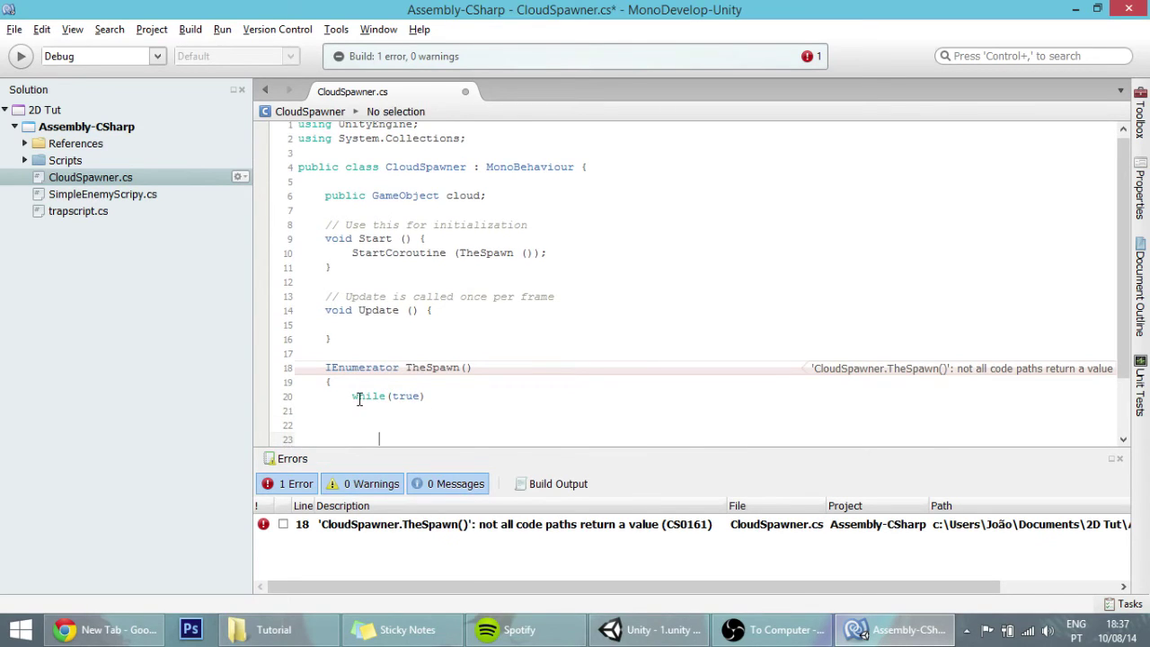
type("{")
key("Return")
type("}")
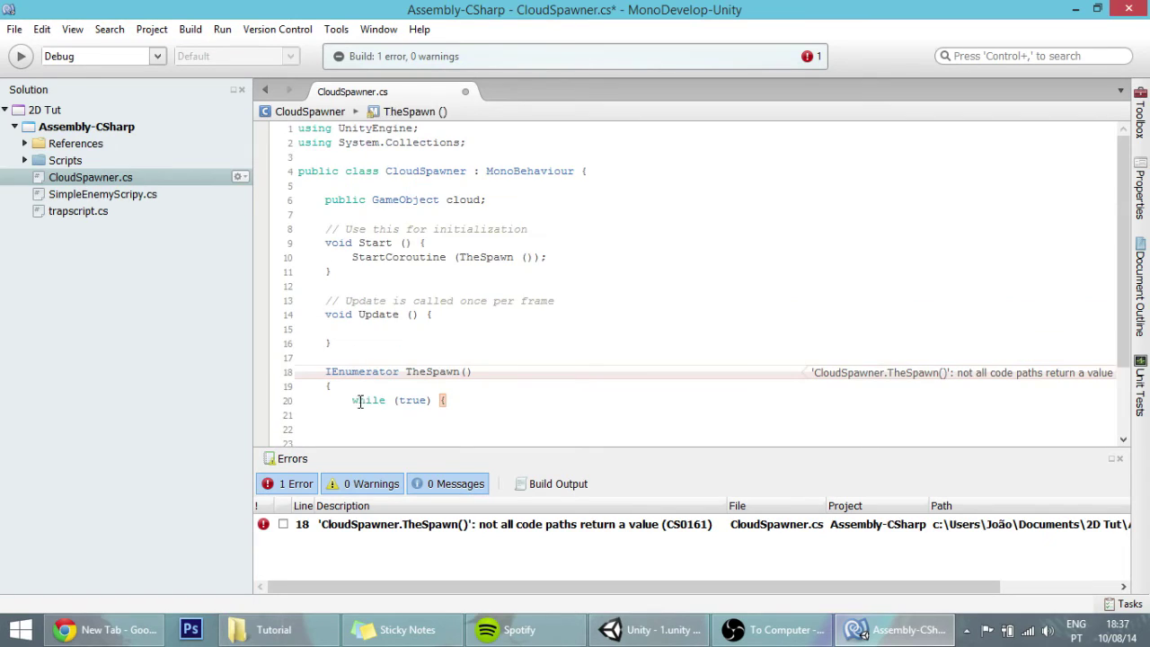
Step: Write yield return new WaitForSeconds(Random.Range(1,6)); inside the while loop
left_click(388, 337)
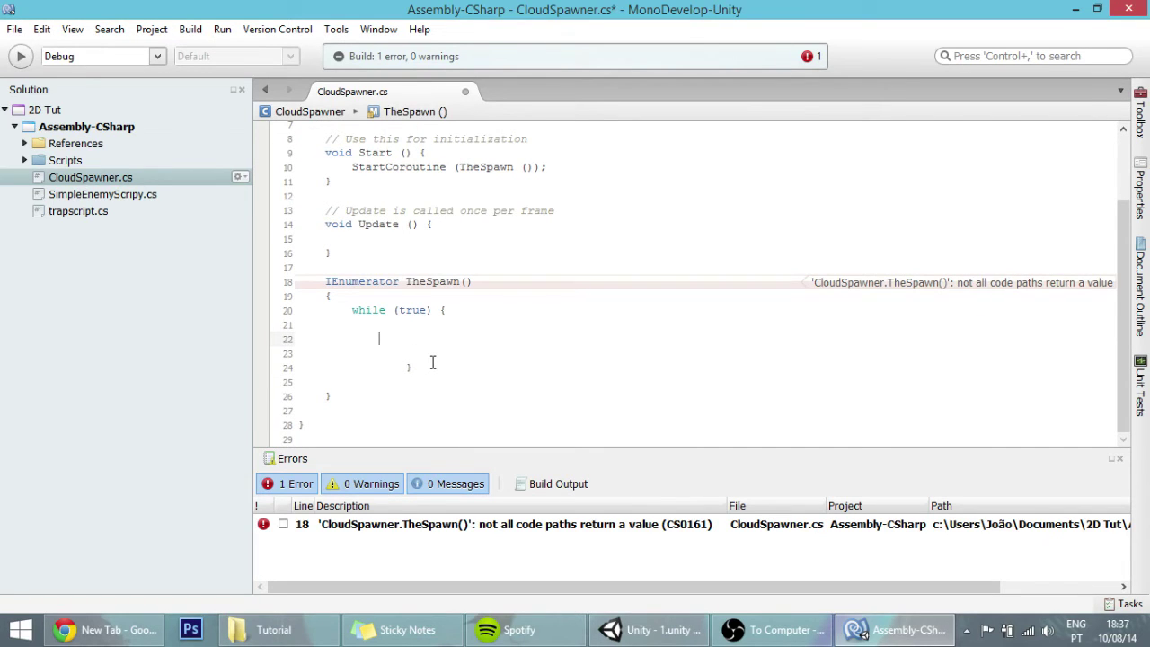
type("yield return")
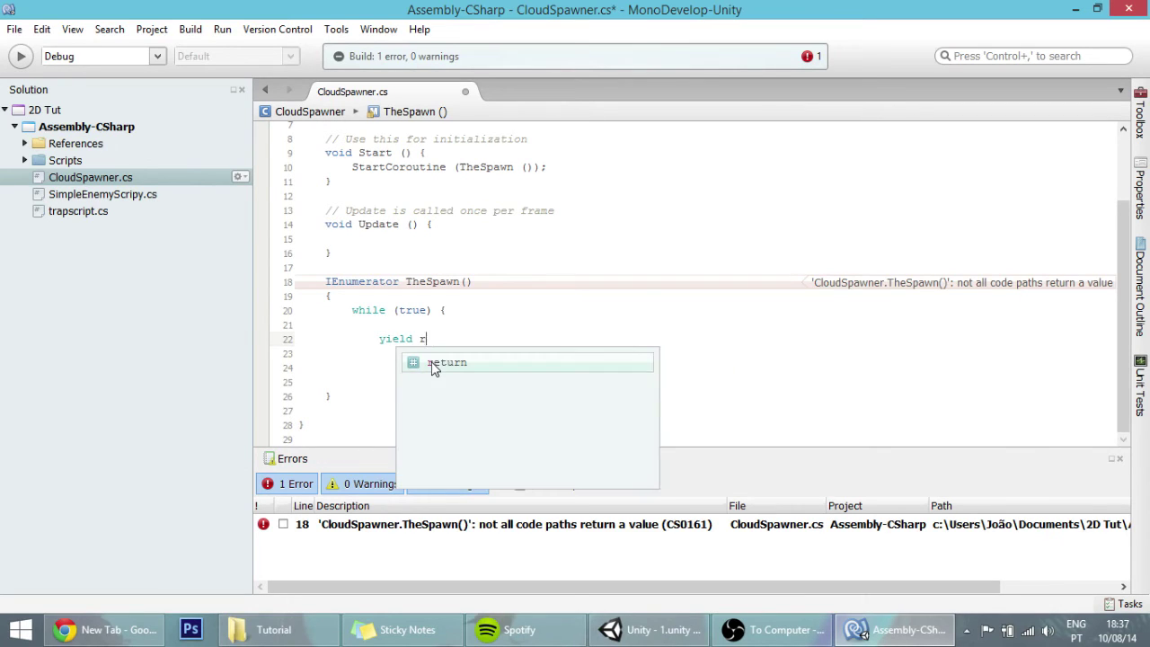
type("ew")
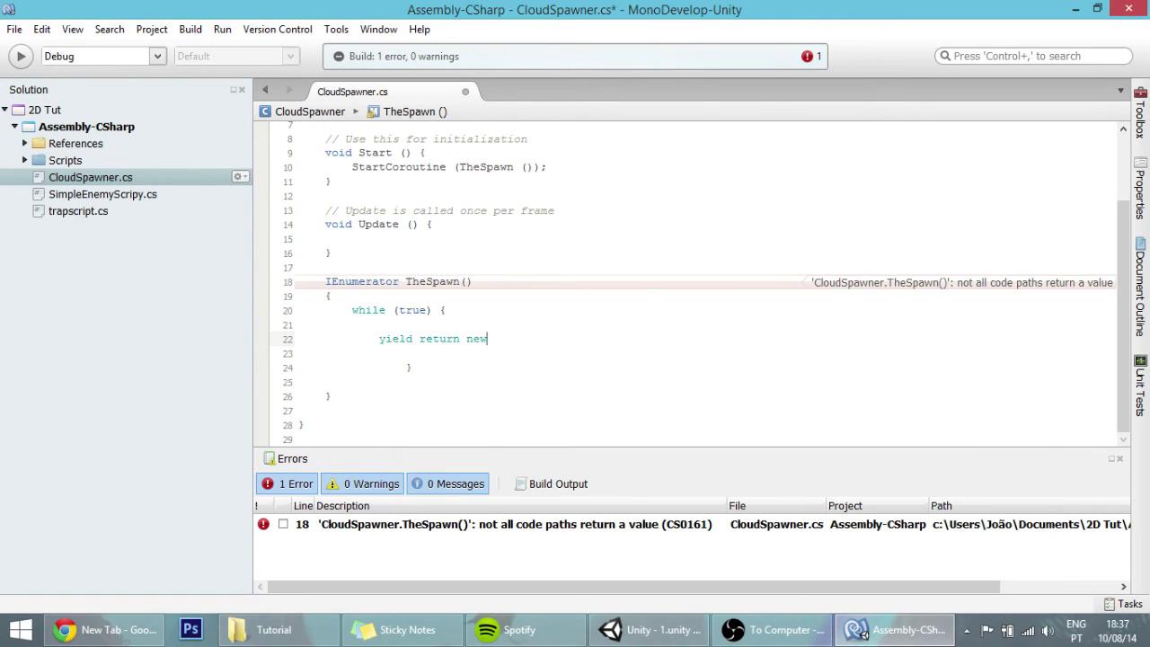
type(" Wai")
key("Return")
type("(")
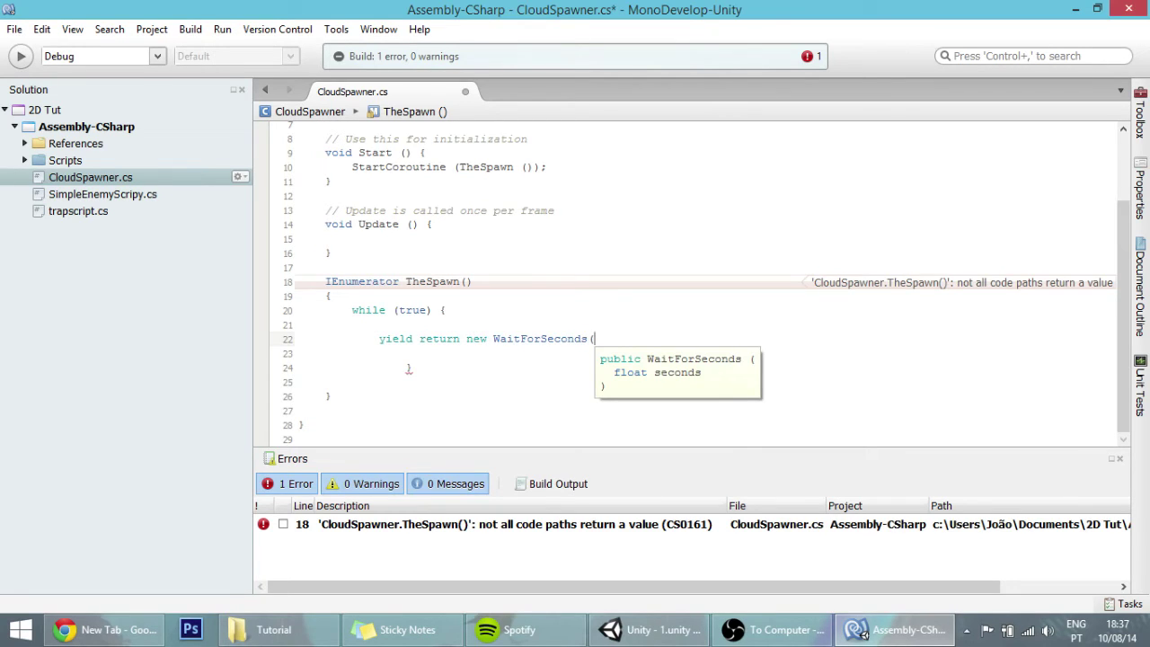
type("Random")
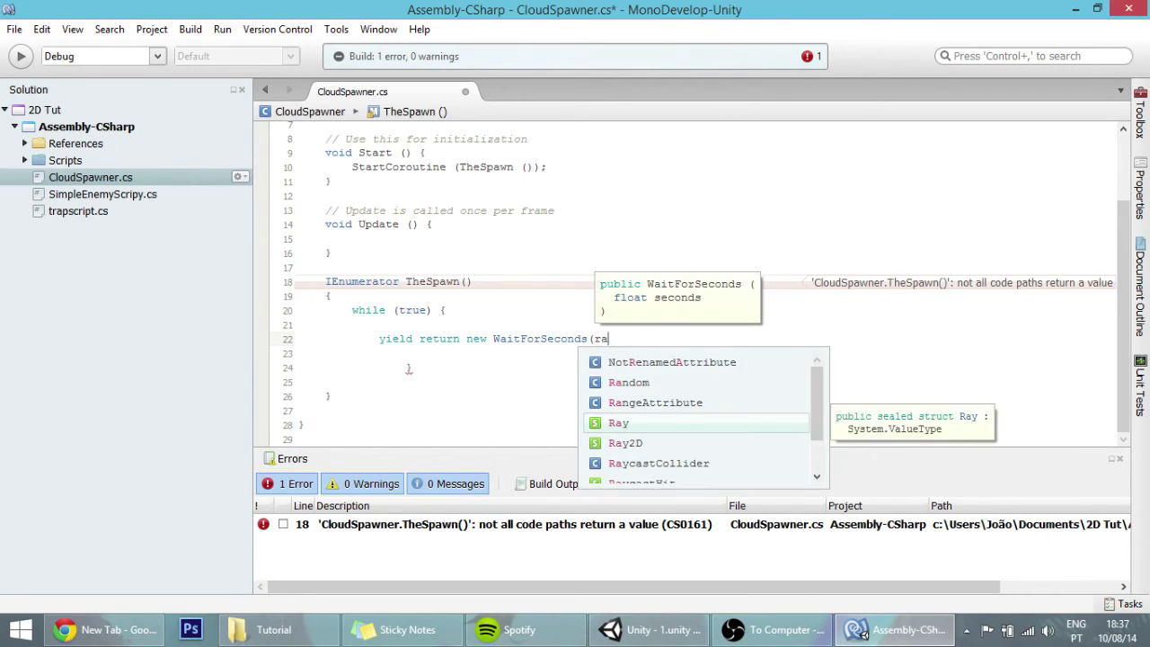
type(".Range")
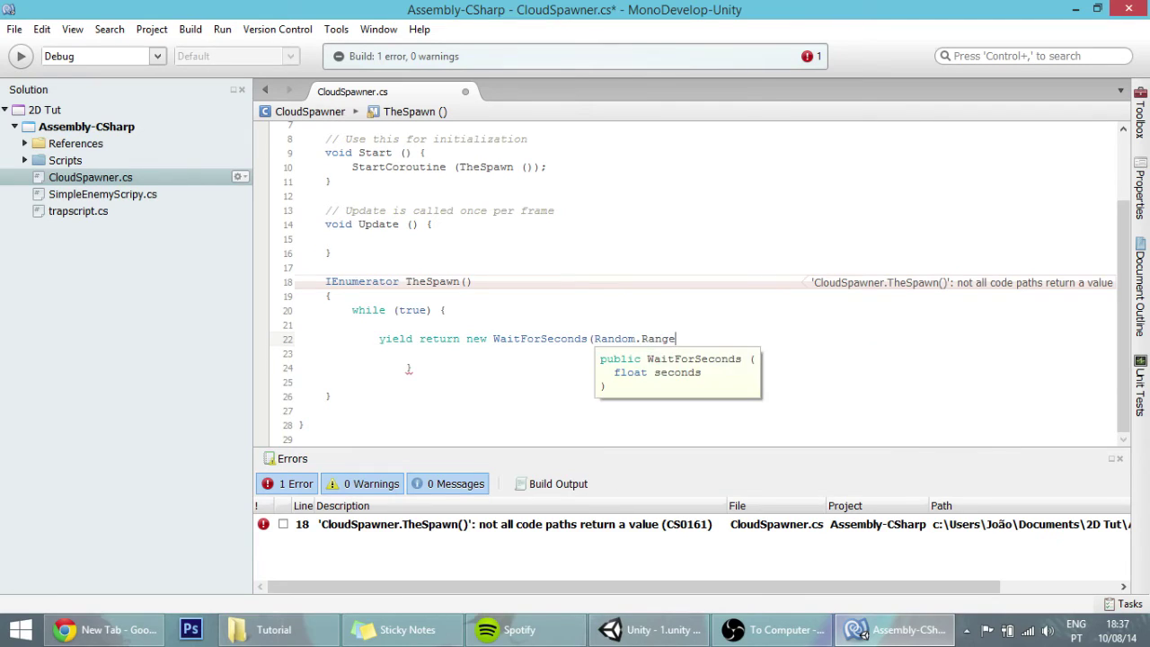
type("(1,6")
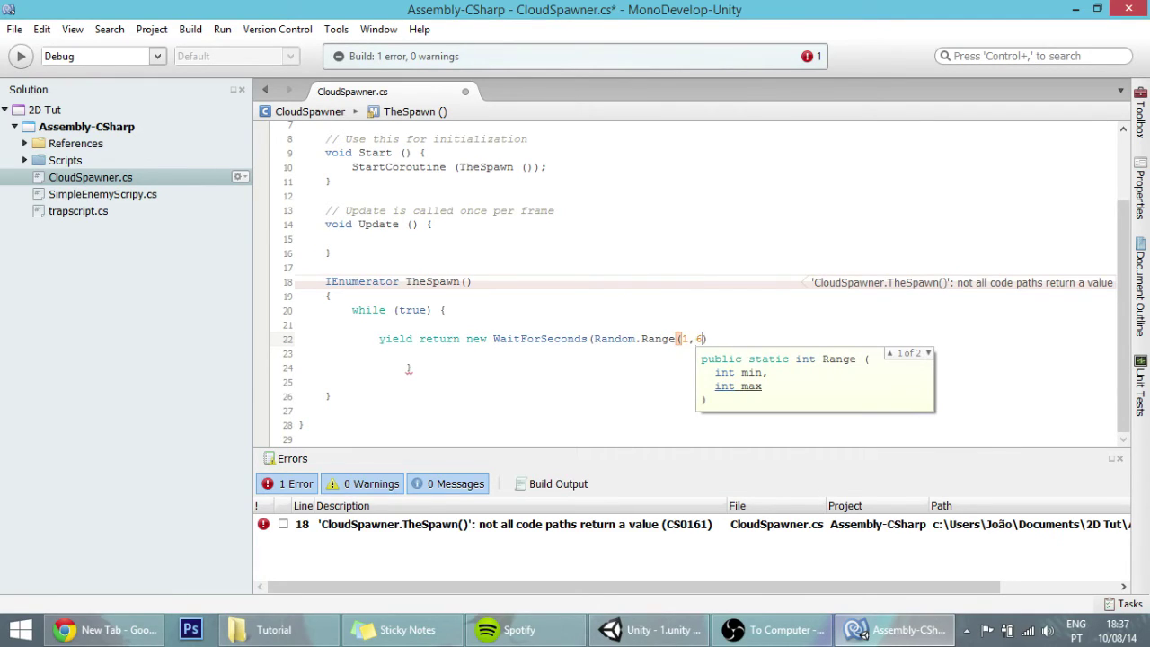
key("BackSpace")
type("5")
type(")")
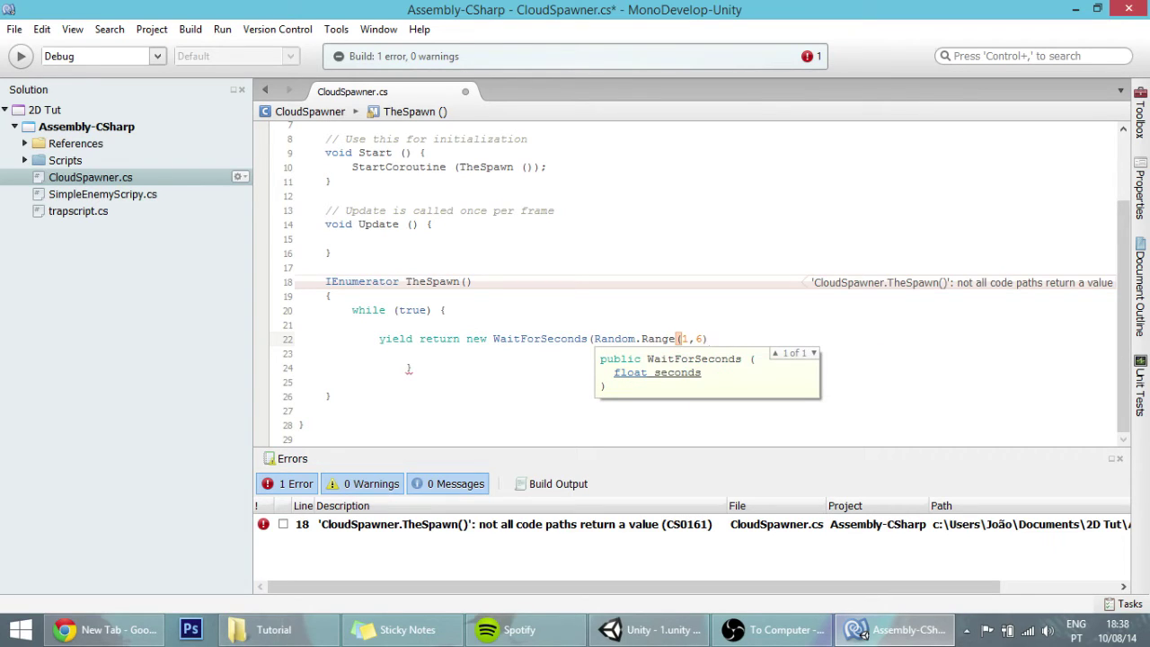
type(");")
key("Return")
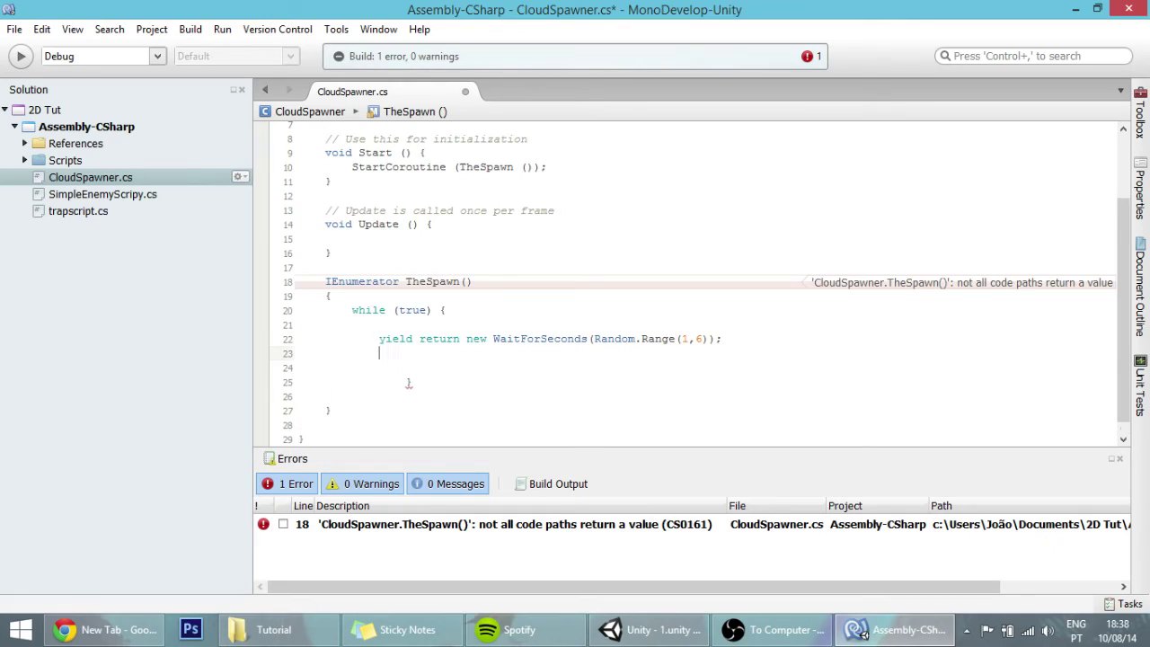
Step: Begin the statement cloud.transform.localScale = new Vector2( on a separate line below the yield statement in the while loop
key("Return")
scroll(532, 284, "up", 2)
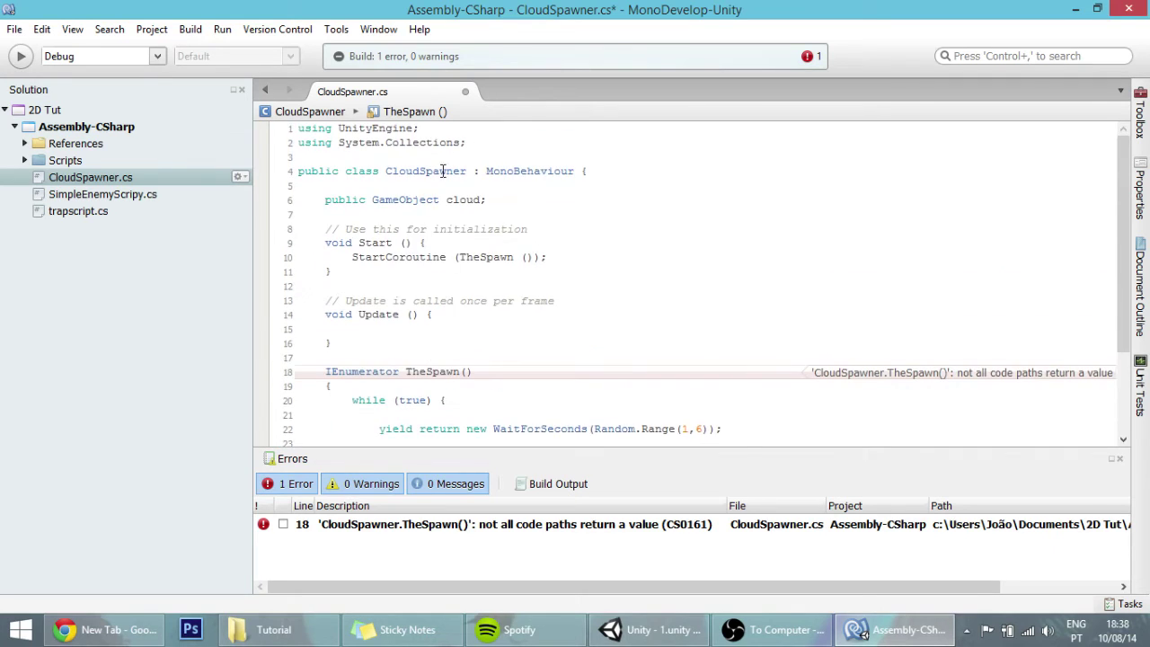
scroll(532, 284, "down", 3)
type("cloud")
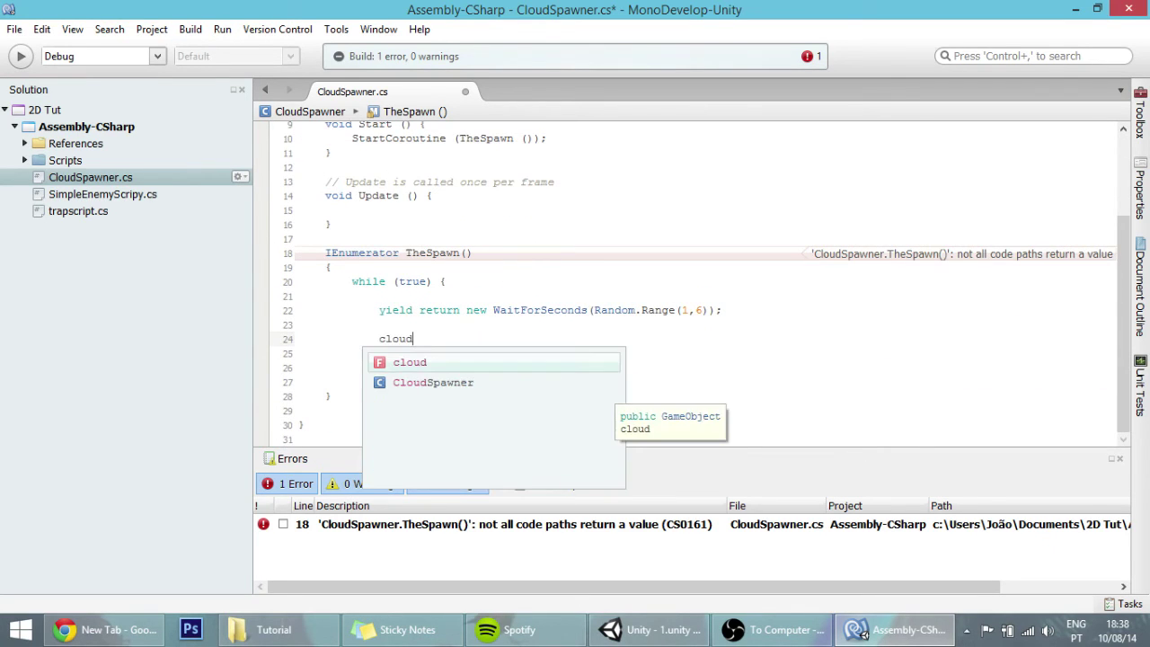
key("Escape")
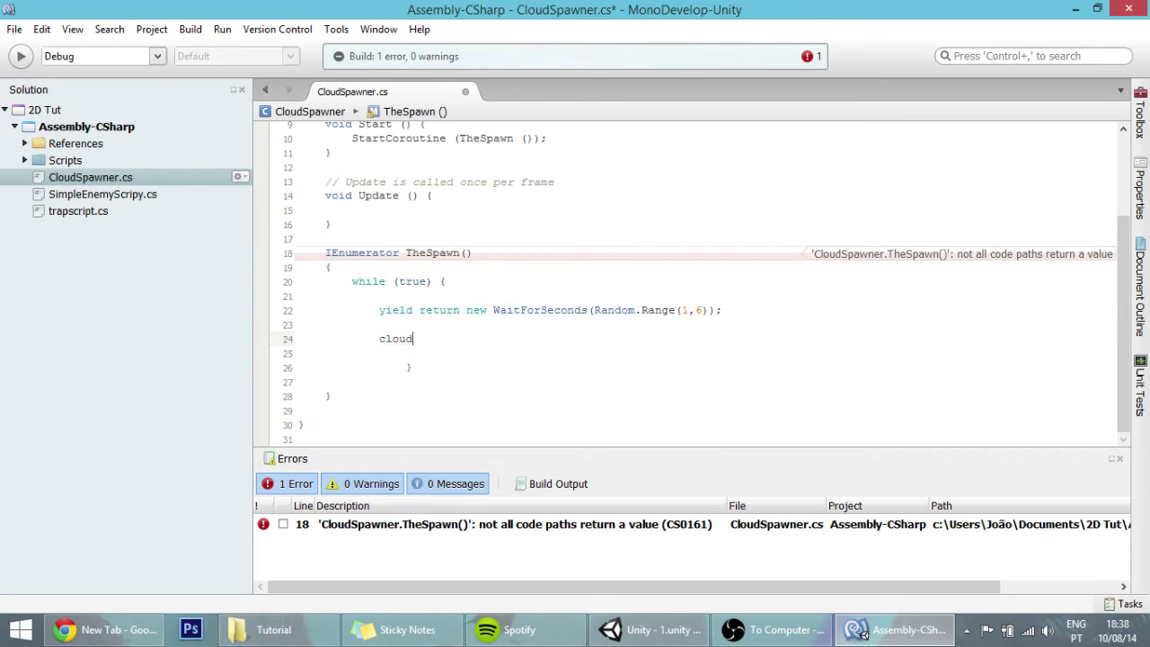
type(".transform.")
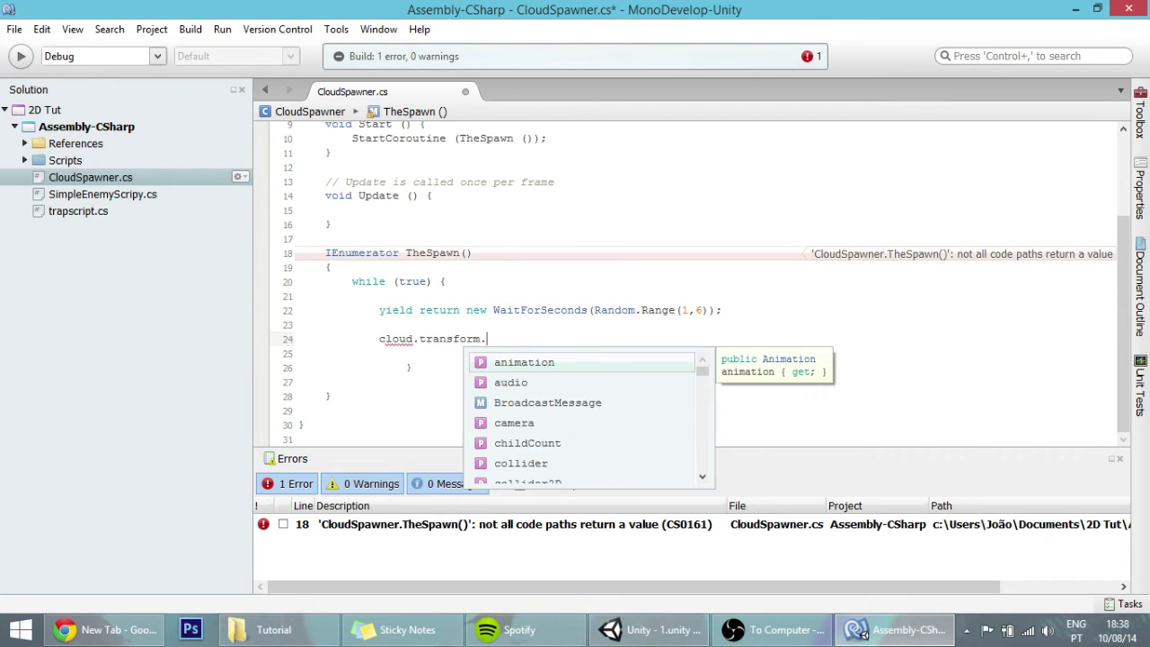
type("lol")
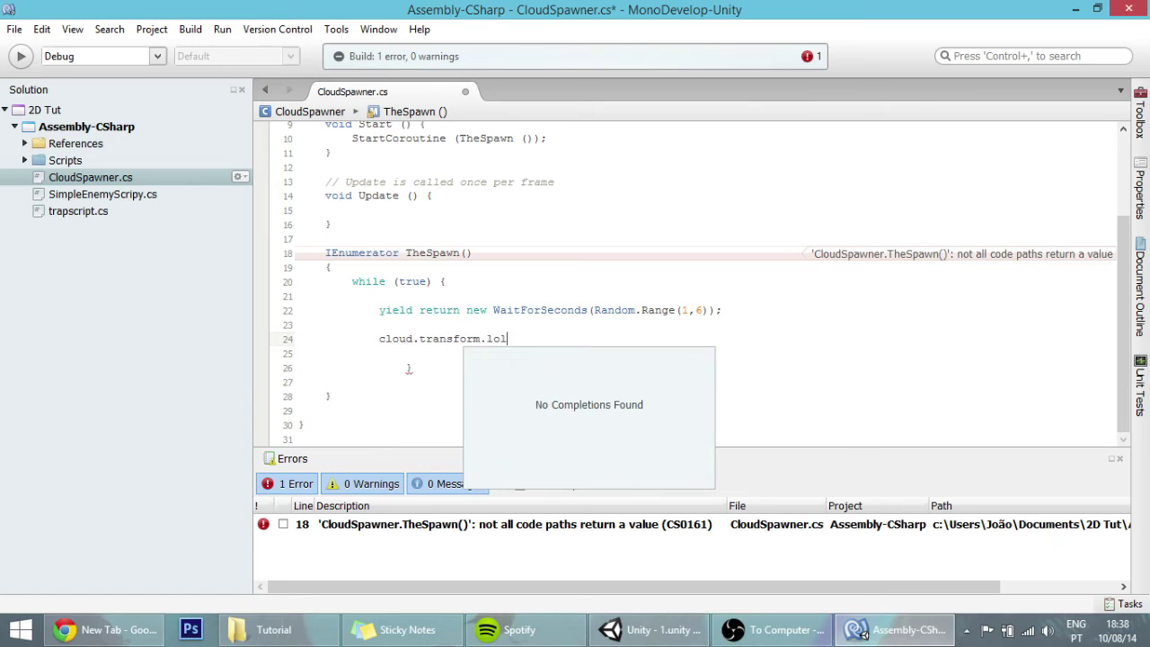
key("BackSpace")
type("calScale ")
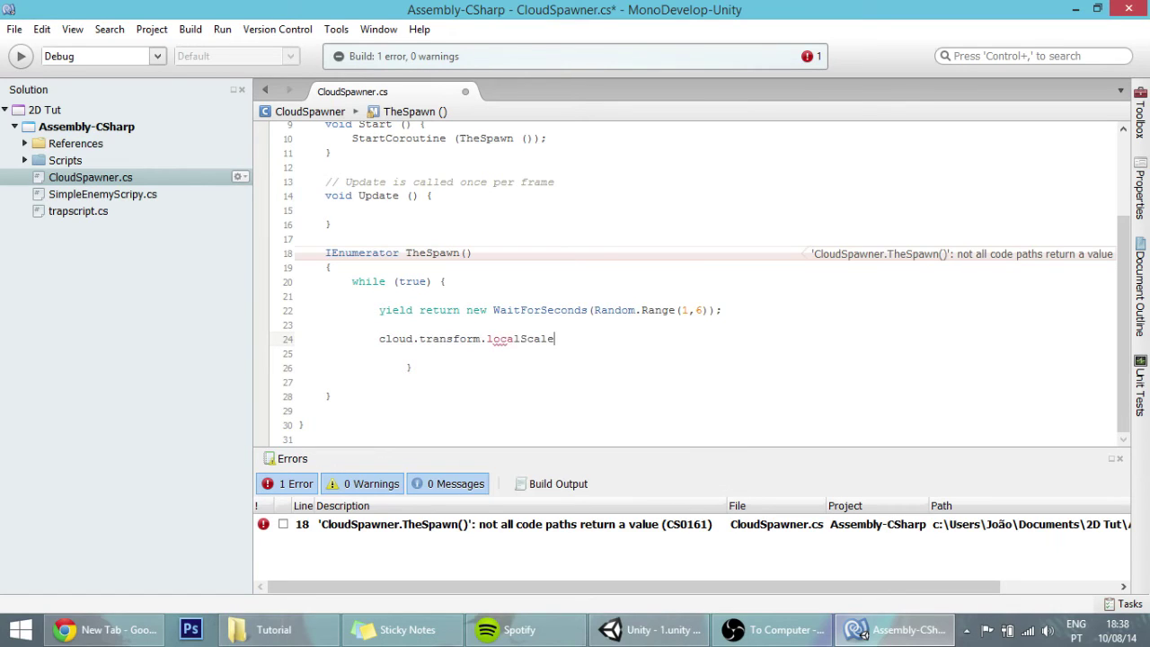
type("= new v")
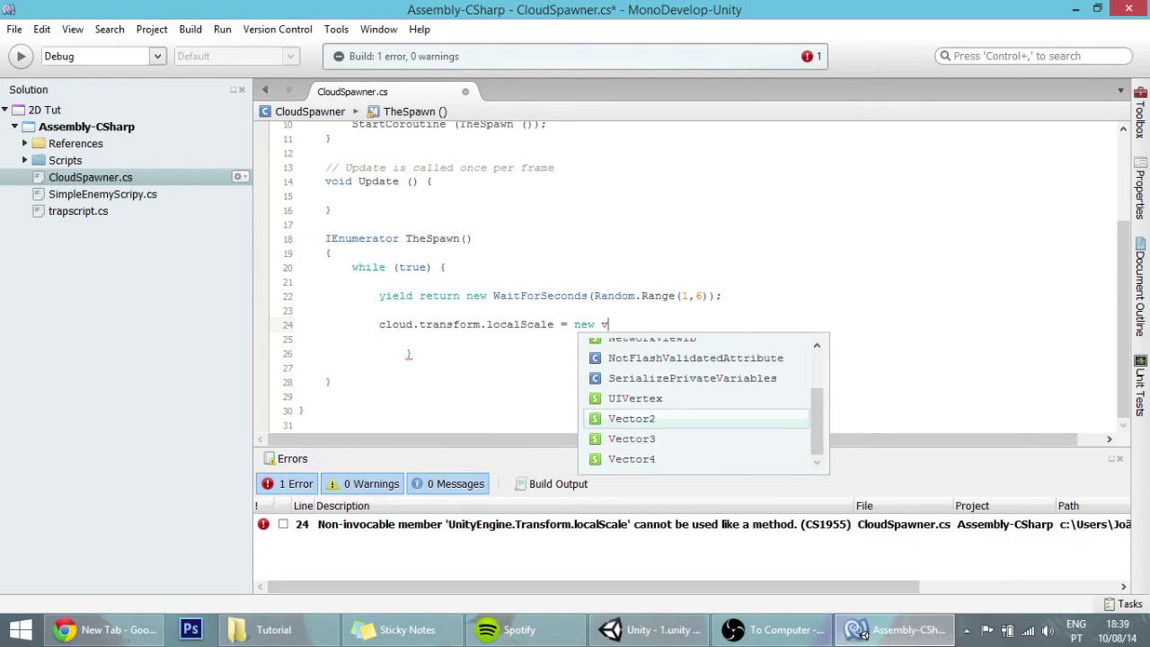
type("e")
key("Return")
type("(")
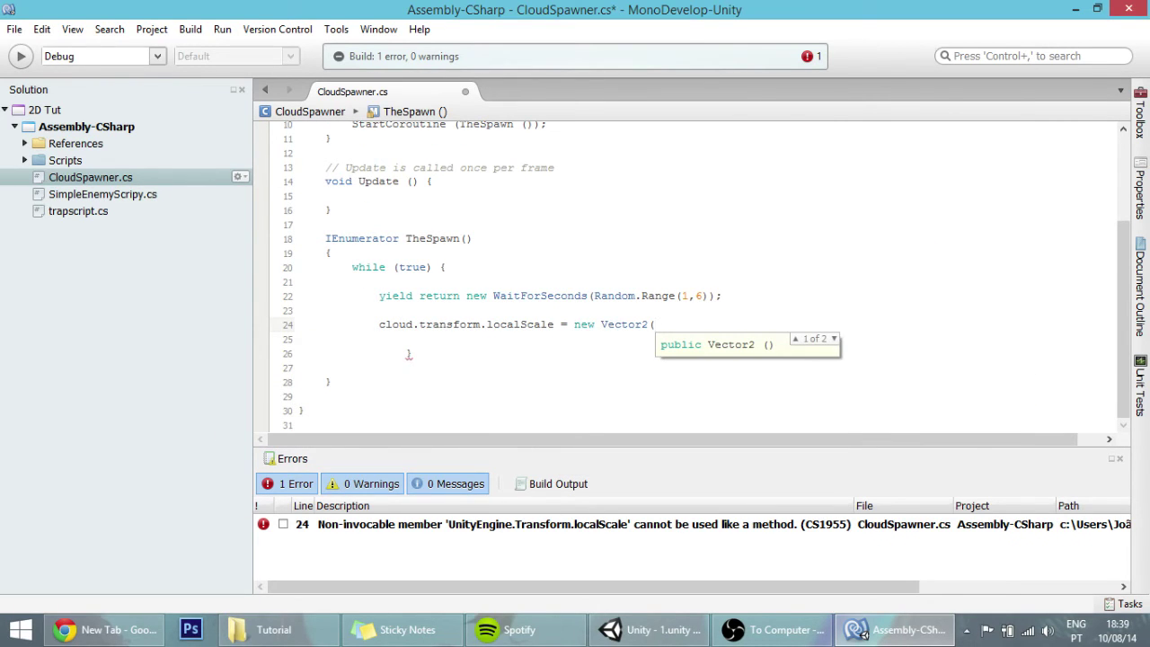
left_click(733, 631)
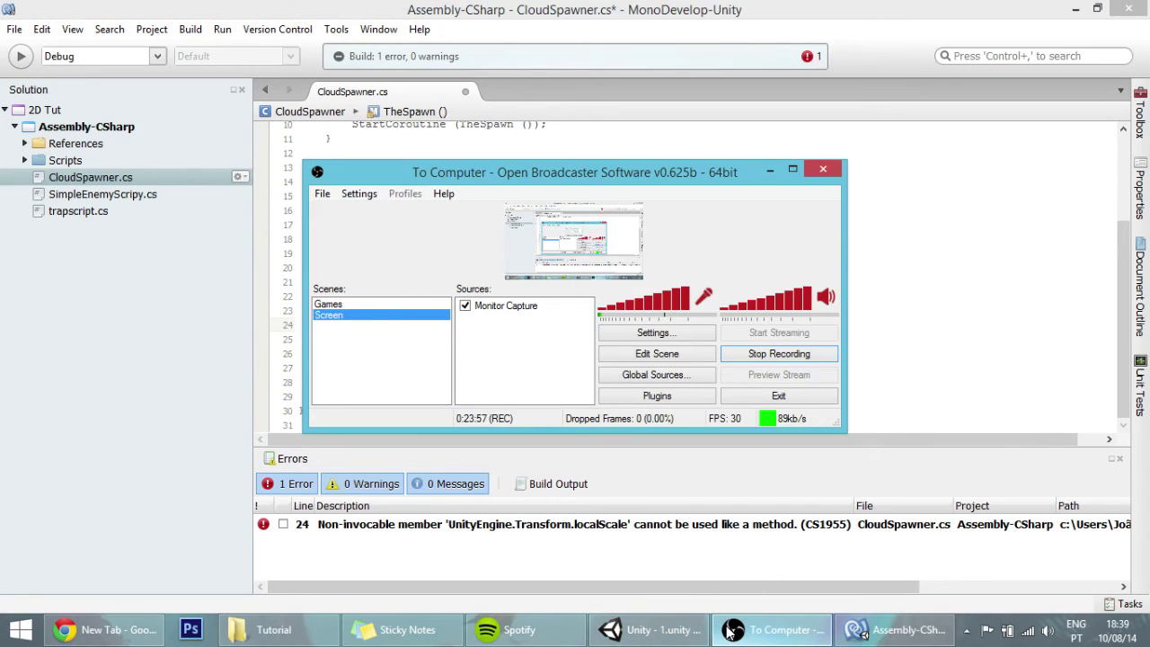
left_click(922, 225)
Step: Enter Random.Range(0.5f,2f) as the first argument of the Vector2 in the localScale assignment
left_click(672, 325)
type("rand")
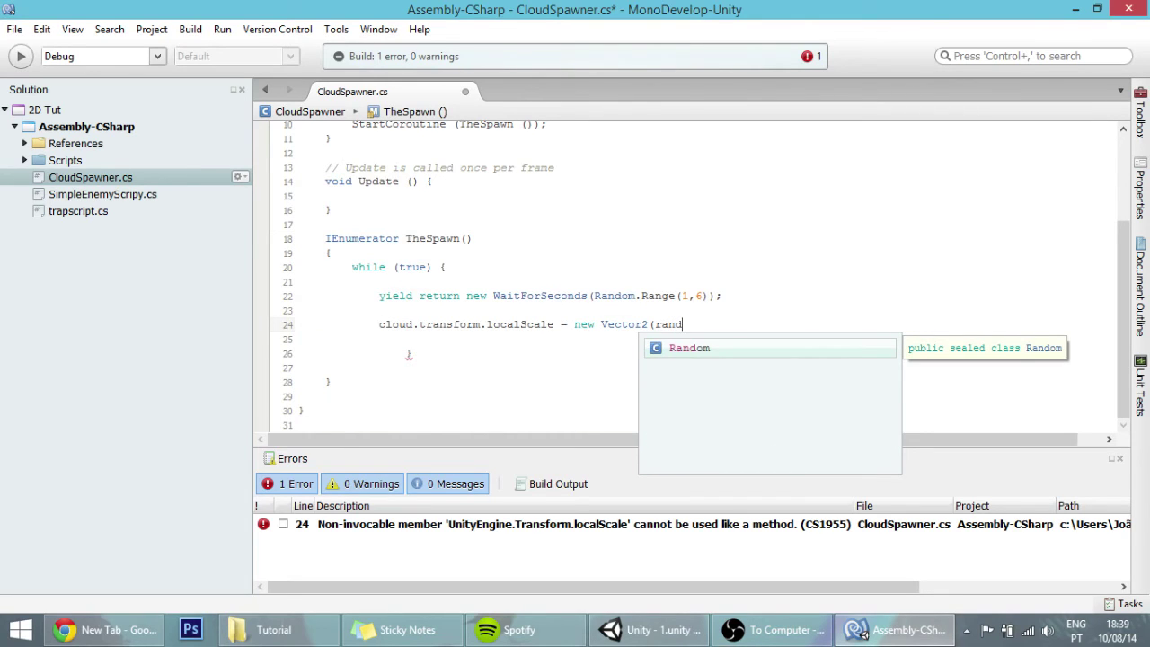
type(".ra")
key("Return")
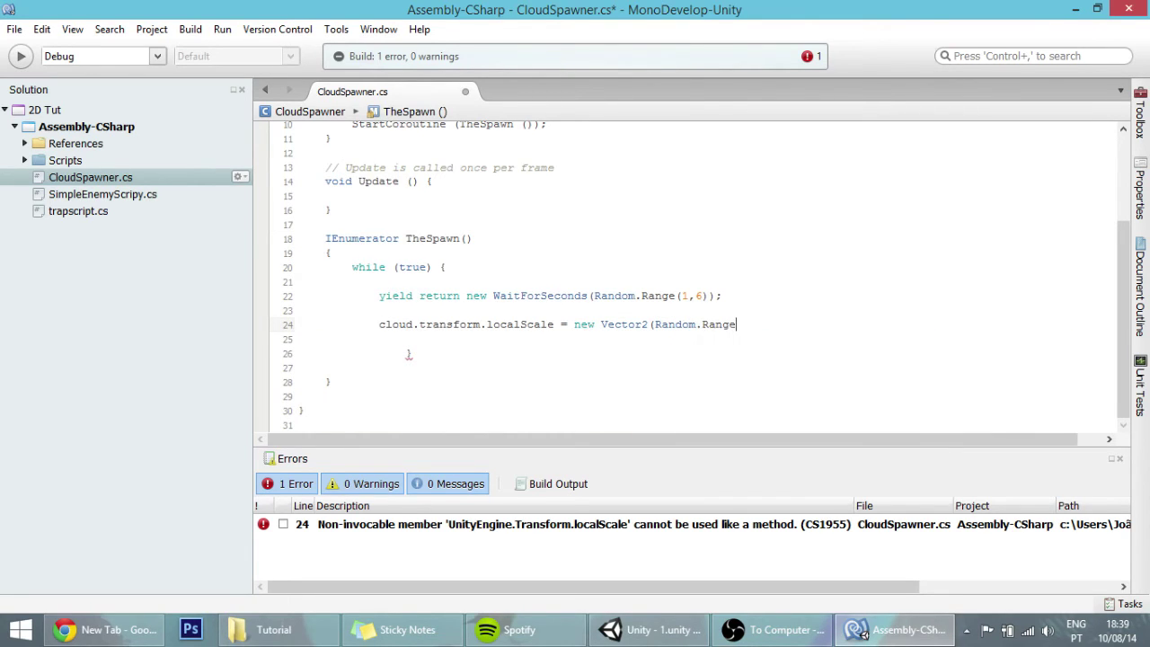
type("()")
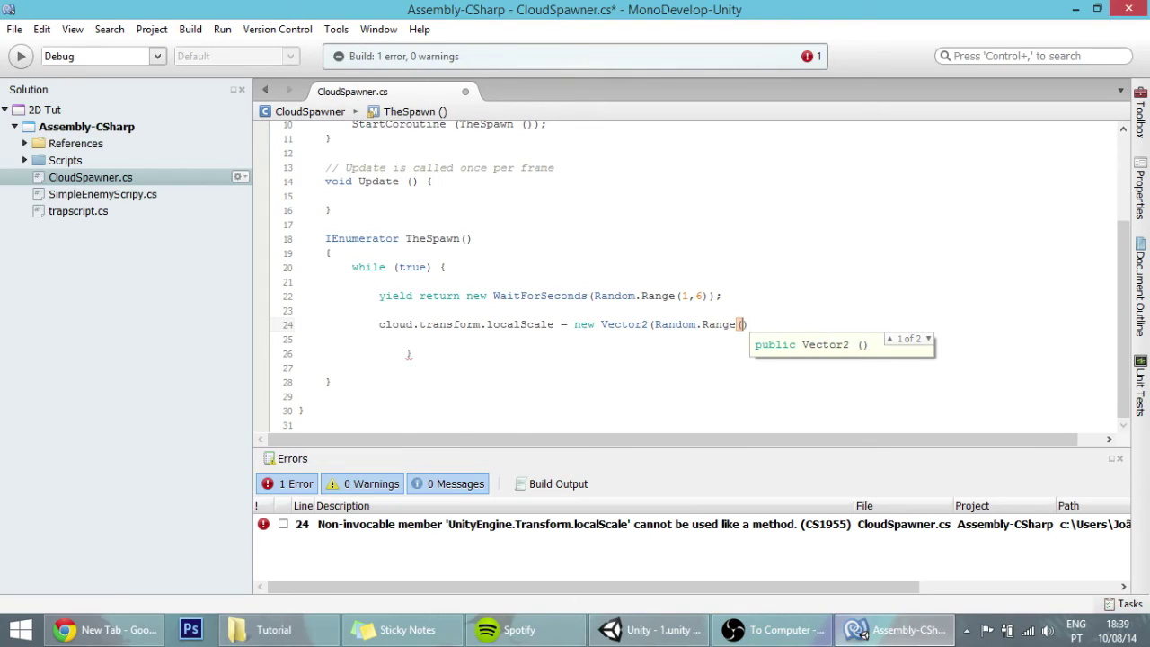
type("0.5f,")
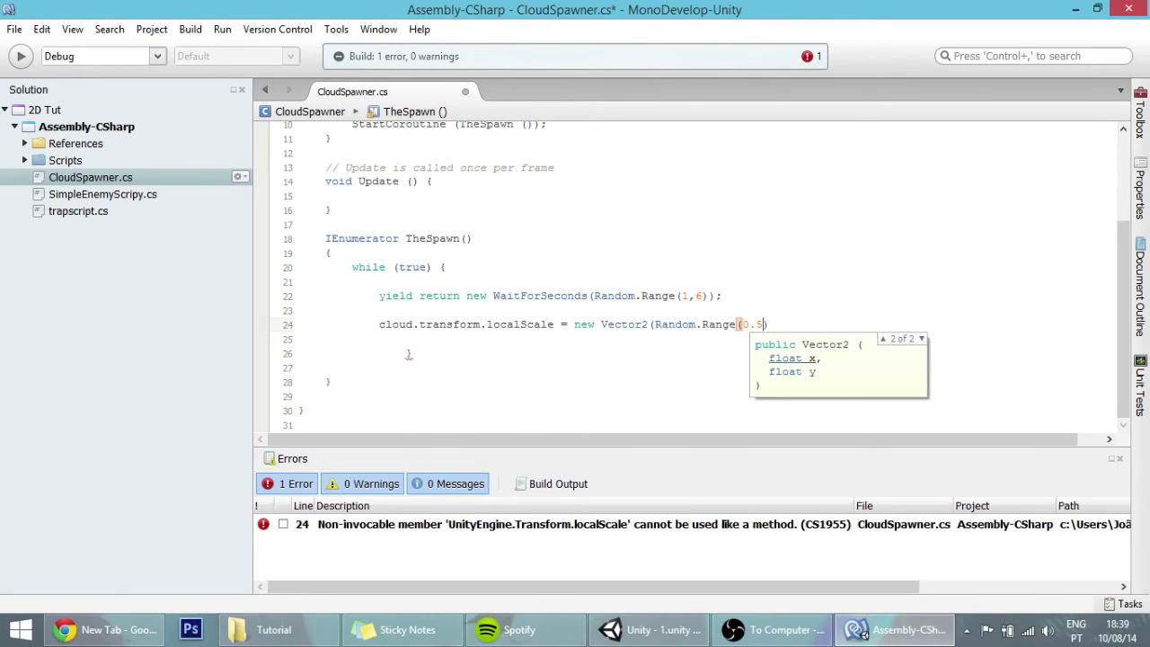
type("2f")
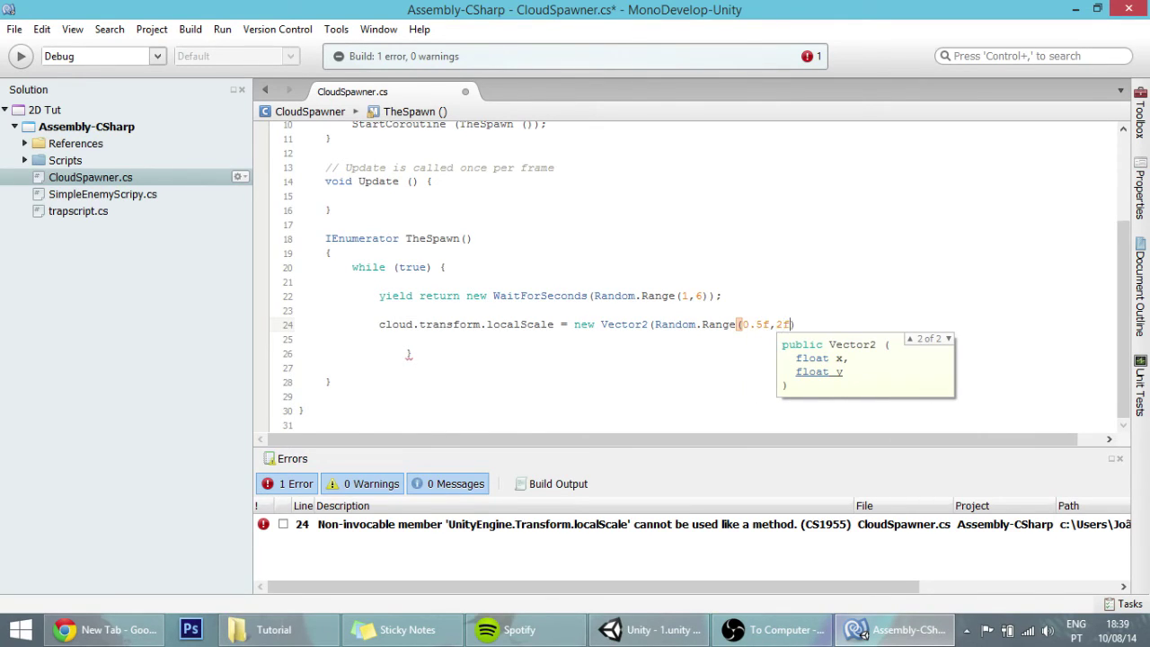
key("shift+Left")
key("shift+Left")
key("shift+Left")
key("shift+Left")
key("Right")
key("Right")
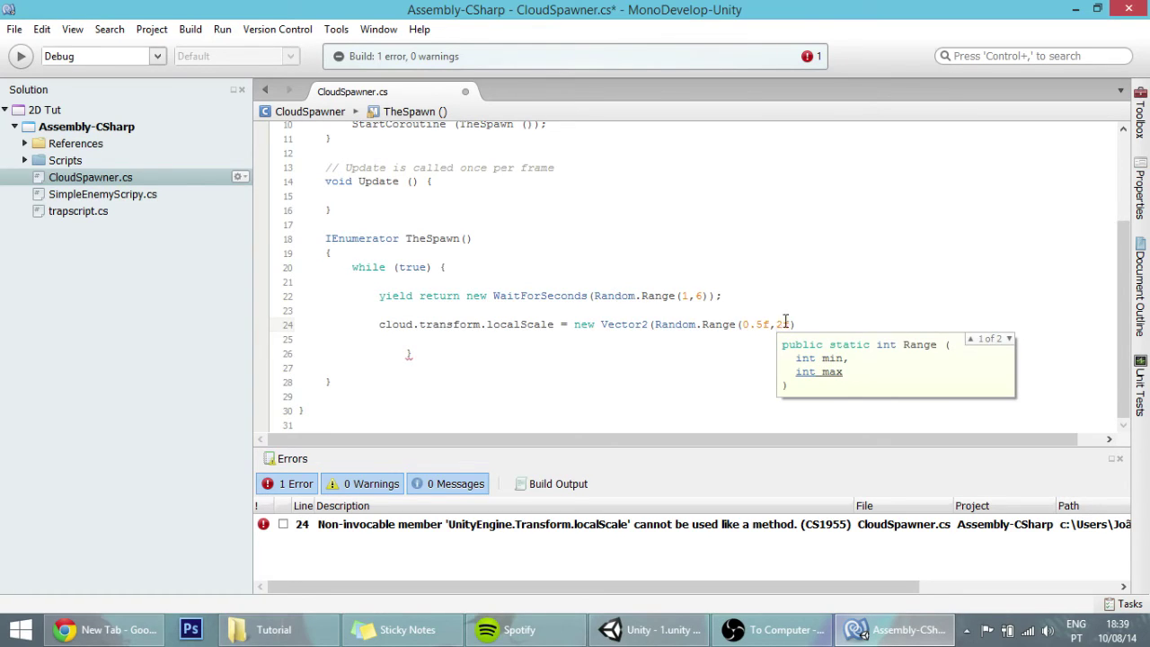
Step: Duplicate Random.Range(0.5f,2f) as the Vector2's second argument and close the localScale statement with );
left_click_drag(809, 329, 655, 325)
key("ctrl+c")
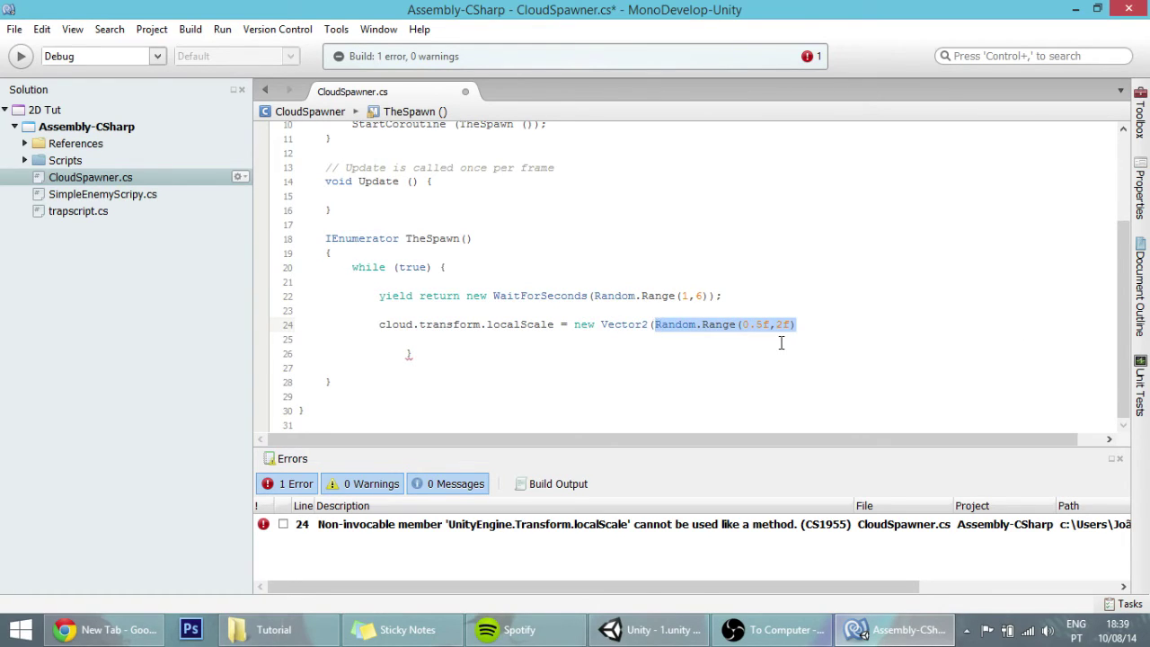
left_click(799, 322)
type(",")
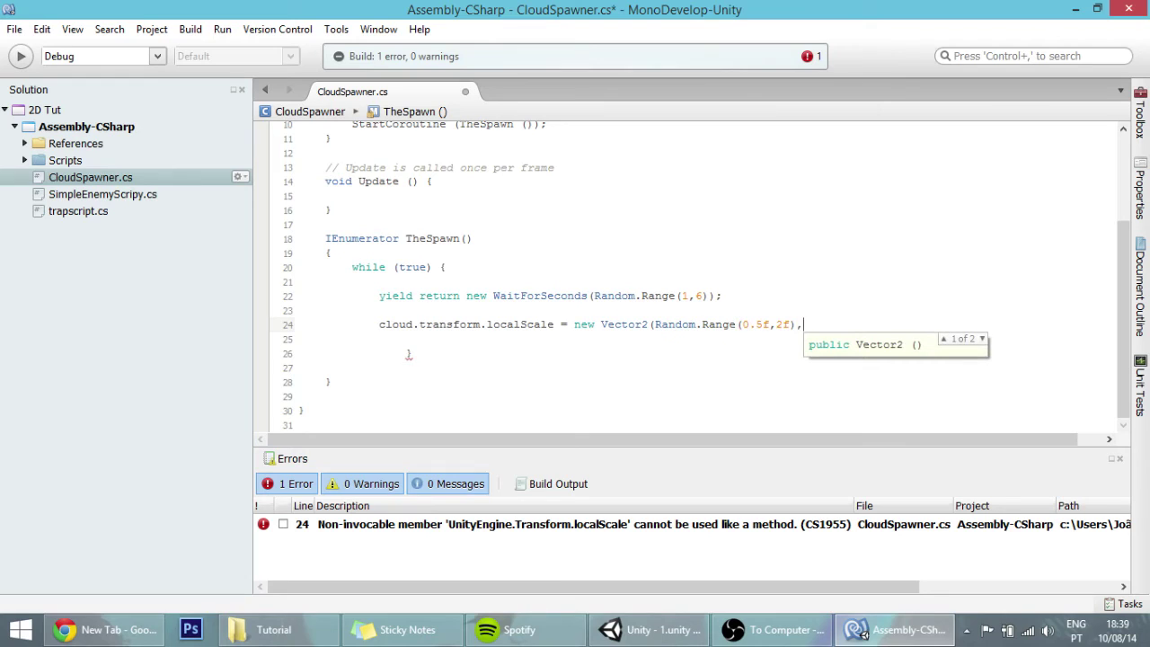
key("ctrl+v")
type(")")
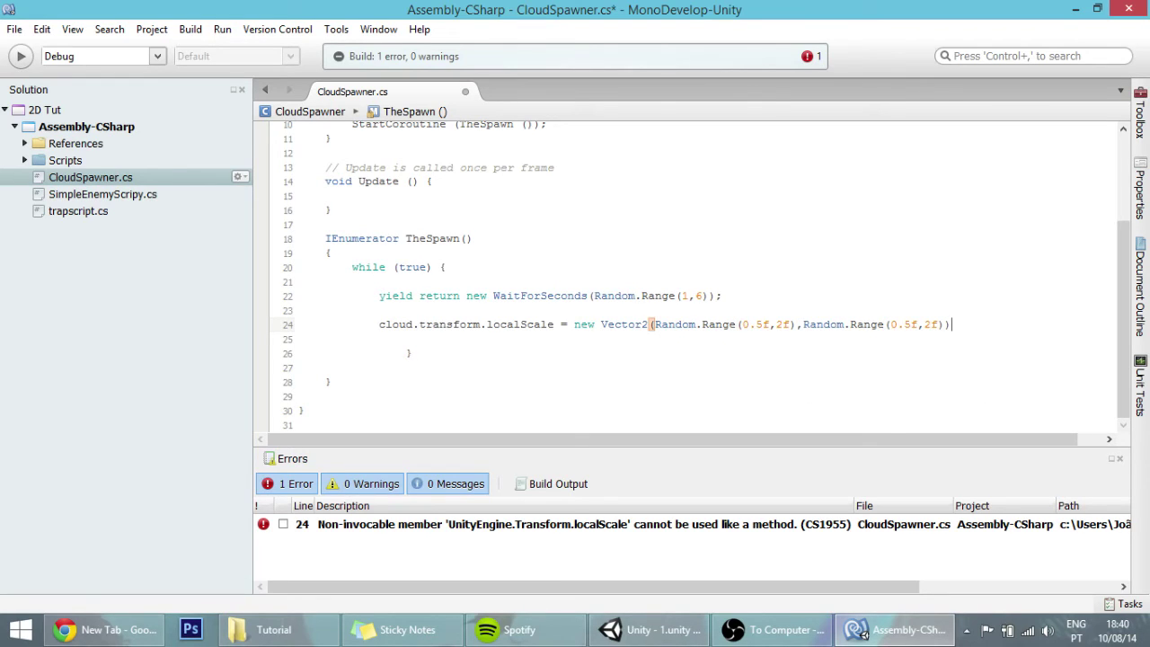
type(";")
key("Return")
key("Return")
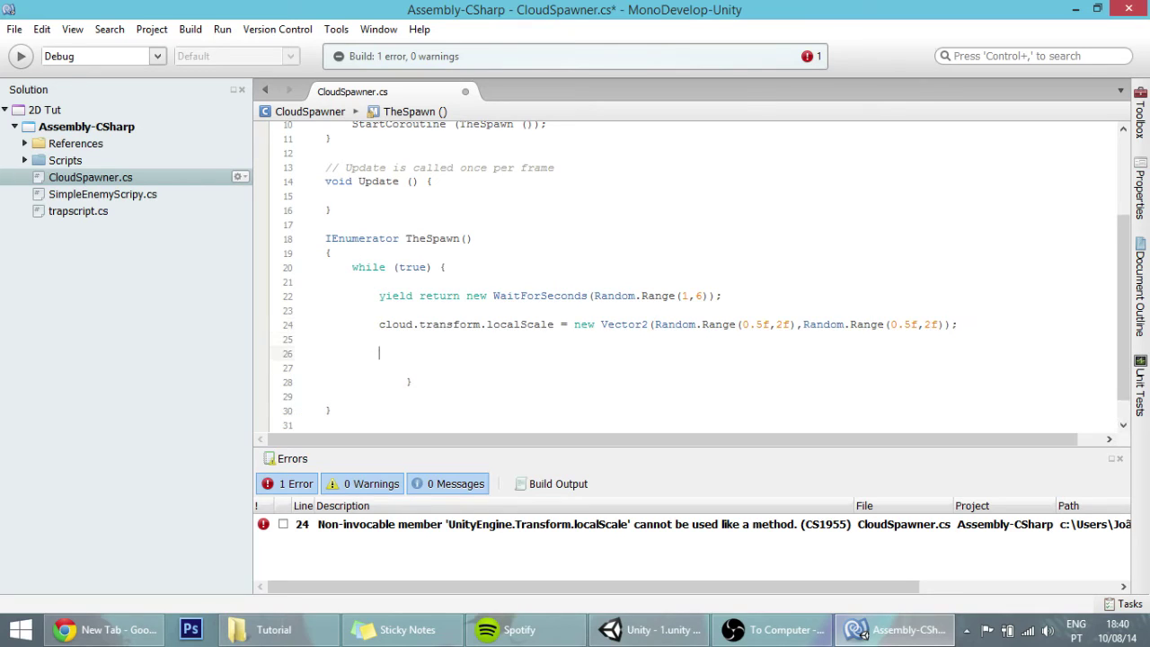
Step: Write Instantiate(cloud, transform.position,Quaternion.identity); below the localScale assignment
type("Instantiate (")
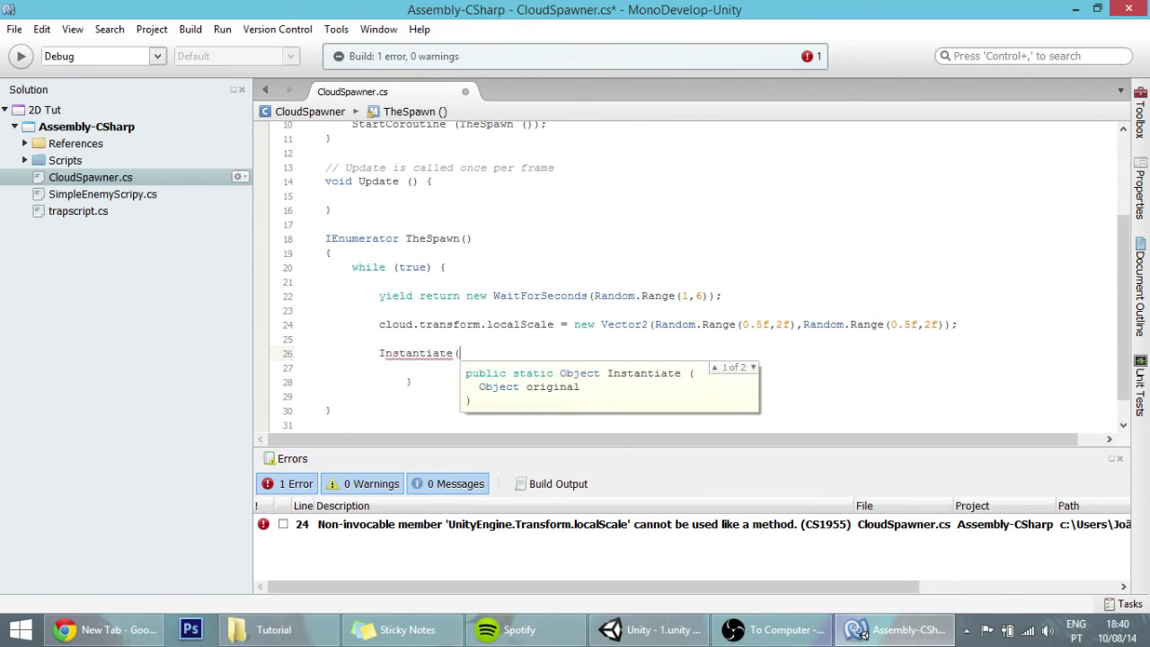
type("cloud")
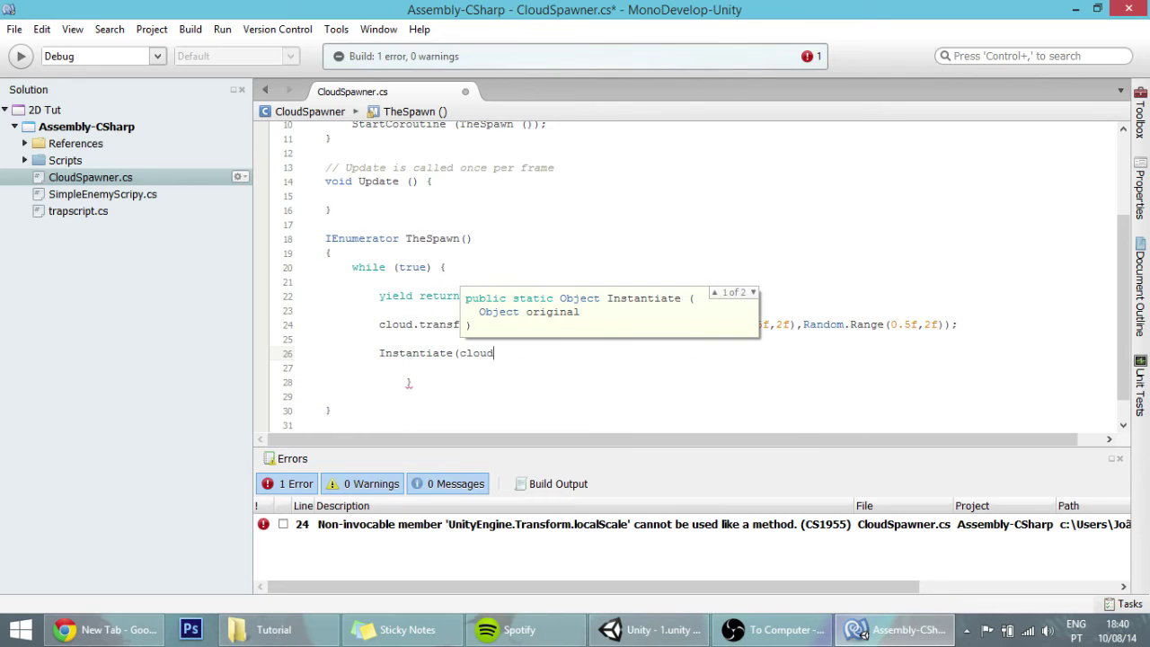
type(", transform")
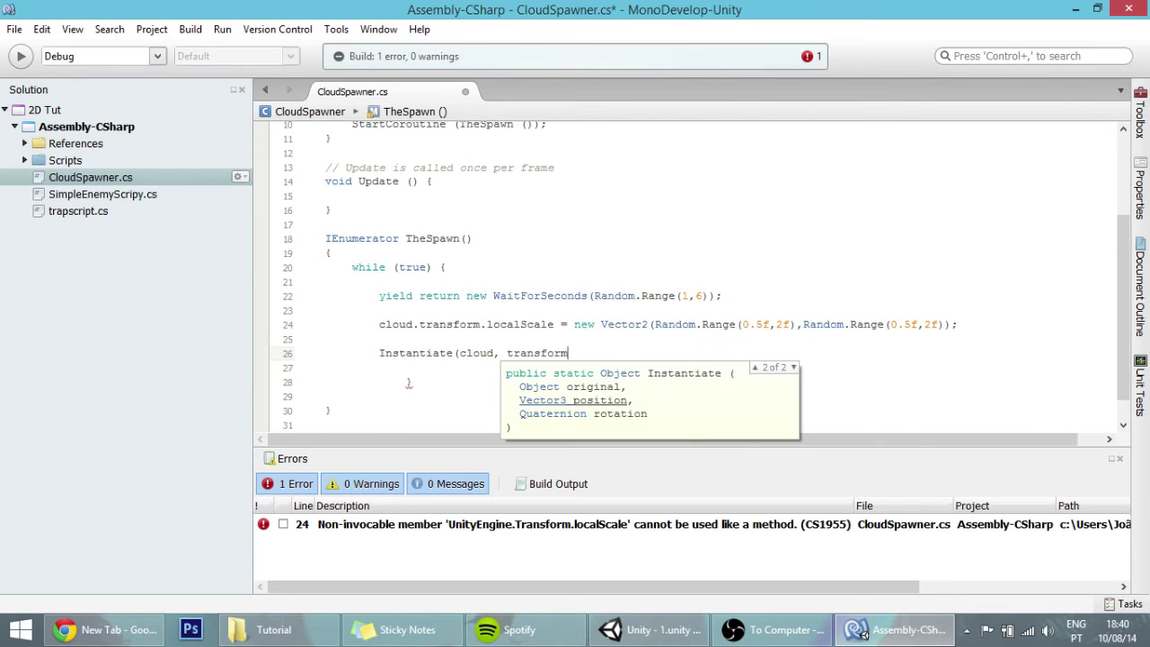
type(".position.")
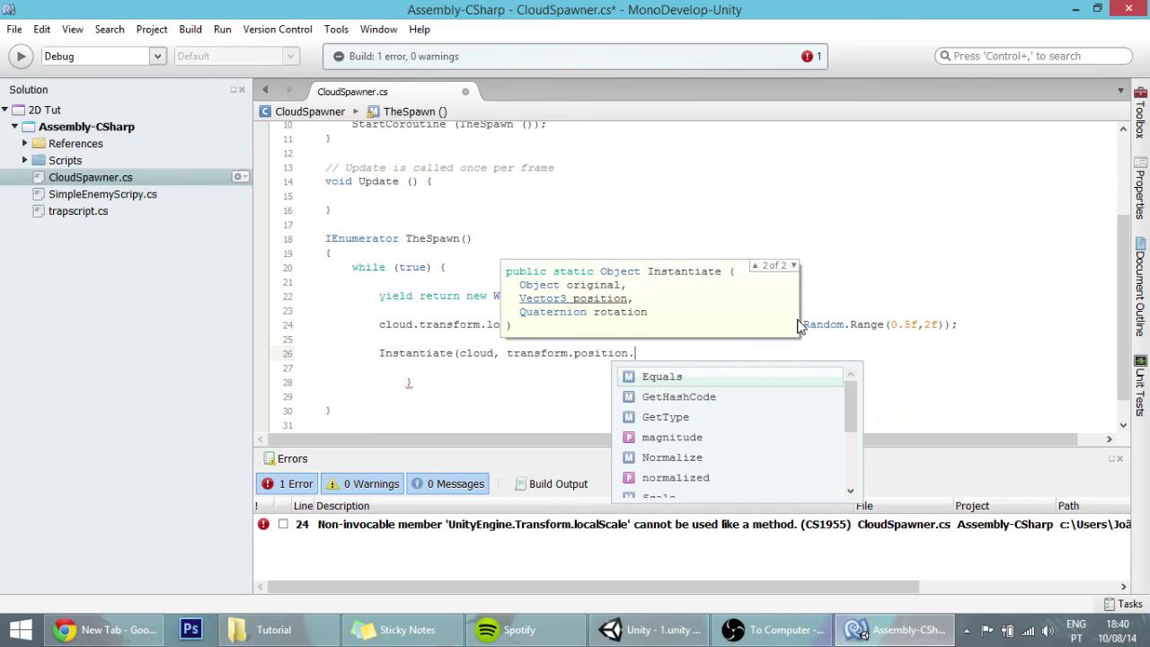
type("qua")
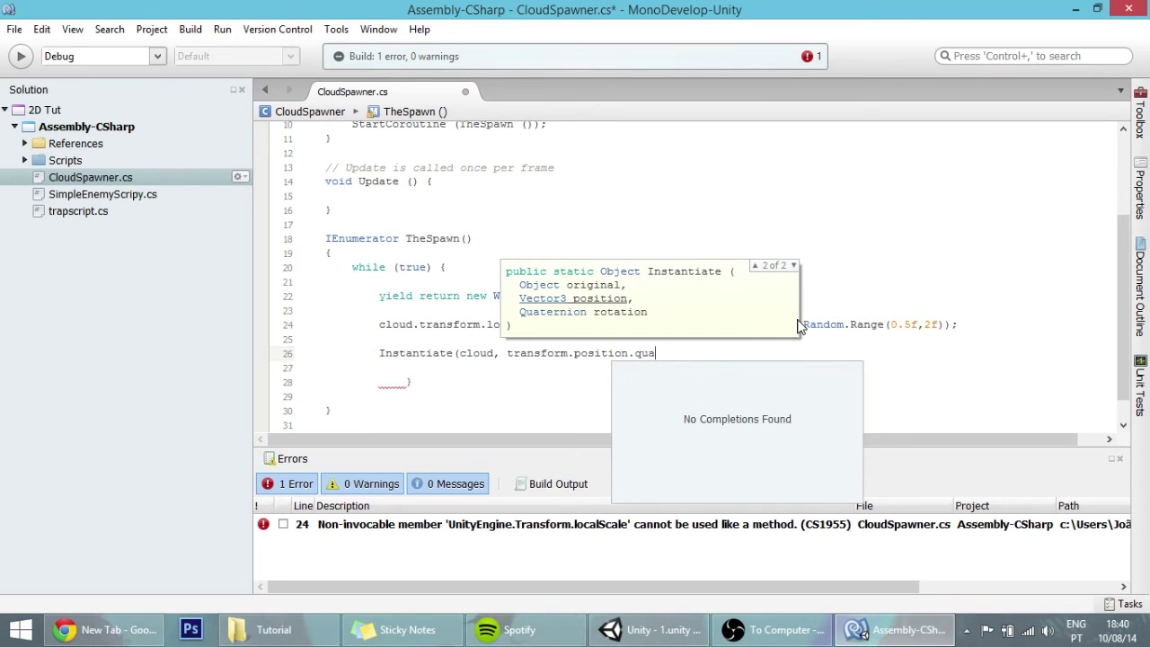
key("BackSpace")
key("BackSpace")
key("BackSpace")
key("BackSpace")
type(",Quaternion.i")
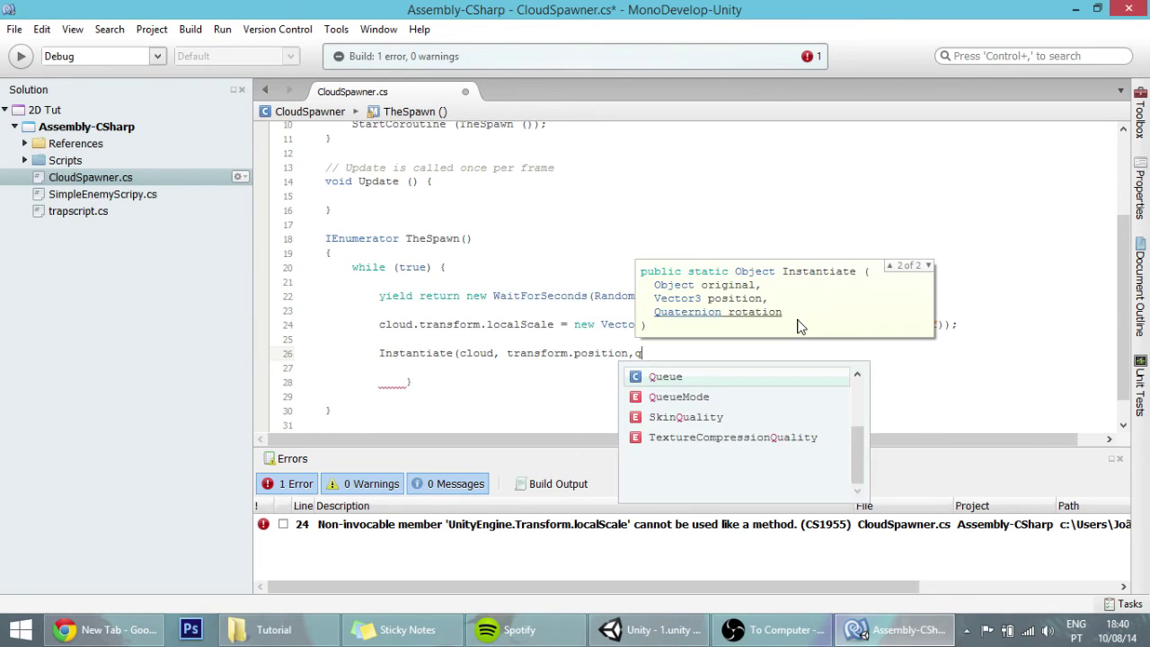
key("Return")
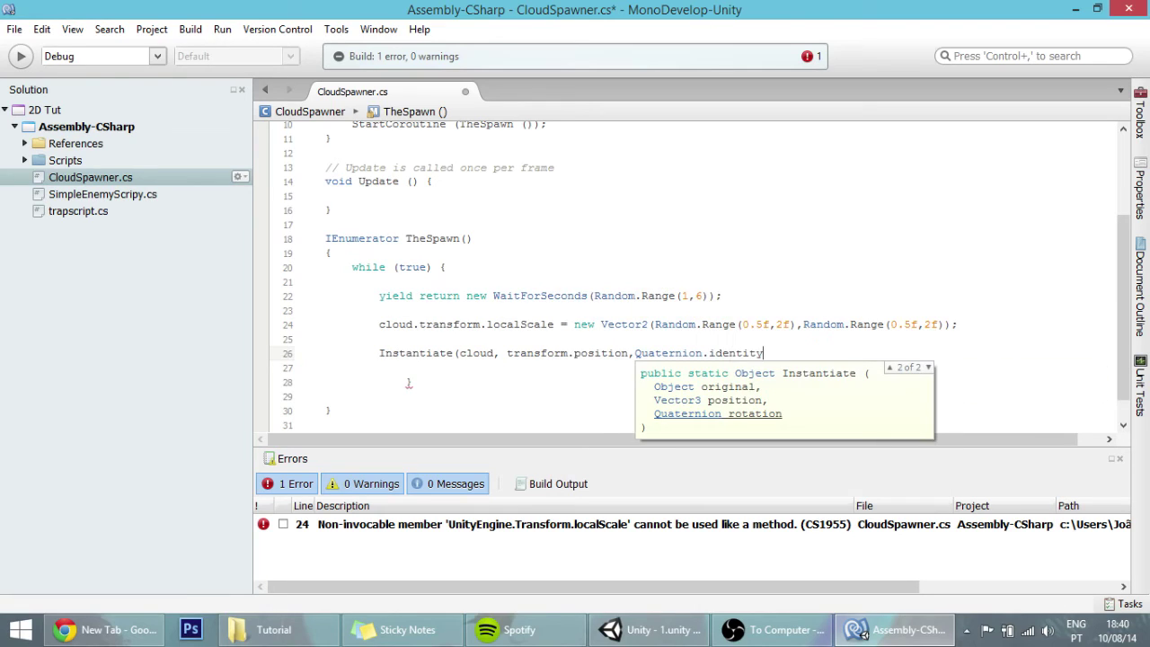
type(");")
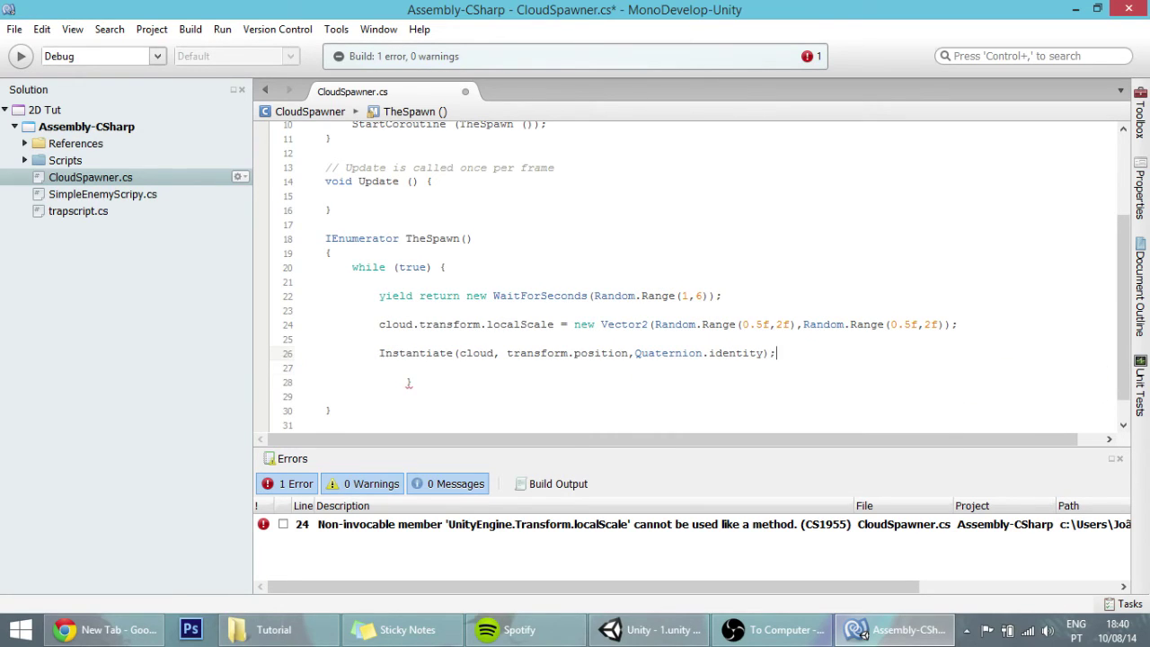
key("Return")
Step: Insert gameObject cloe = (gameObject) in front of the Instantiate call
key("Up")
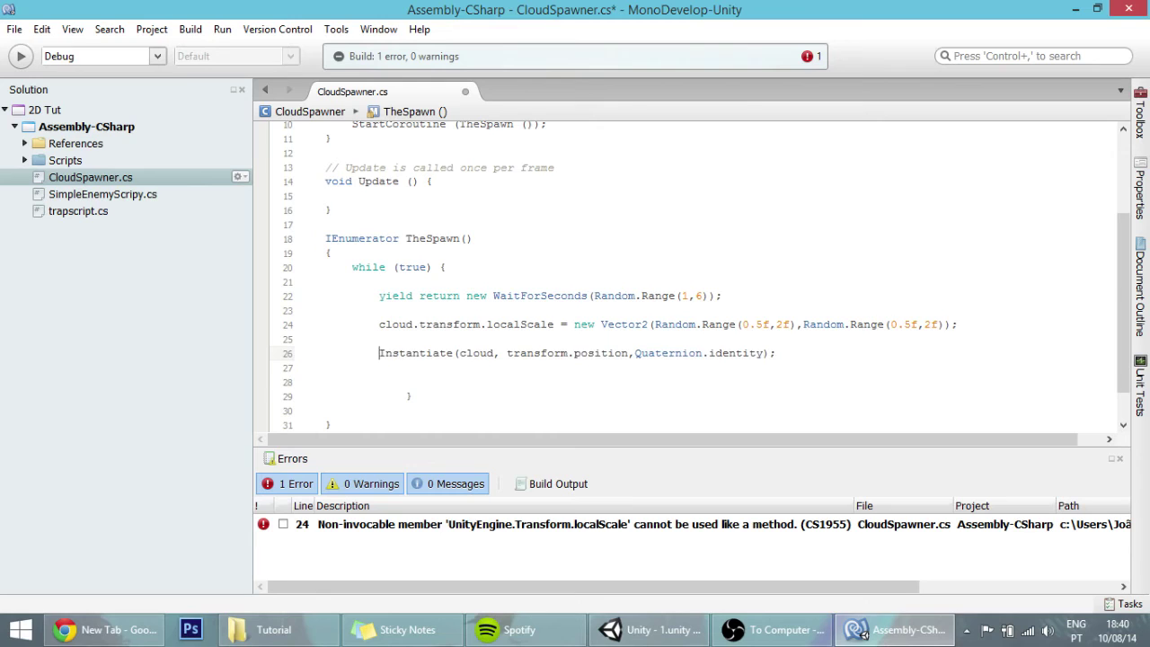
key("Left")
type("gameObject")
key("Return")
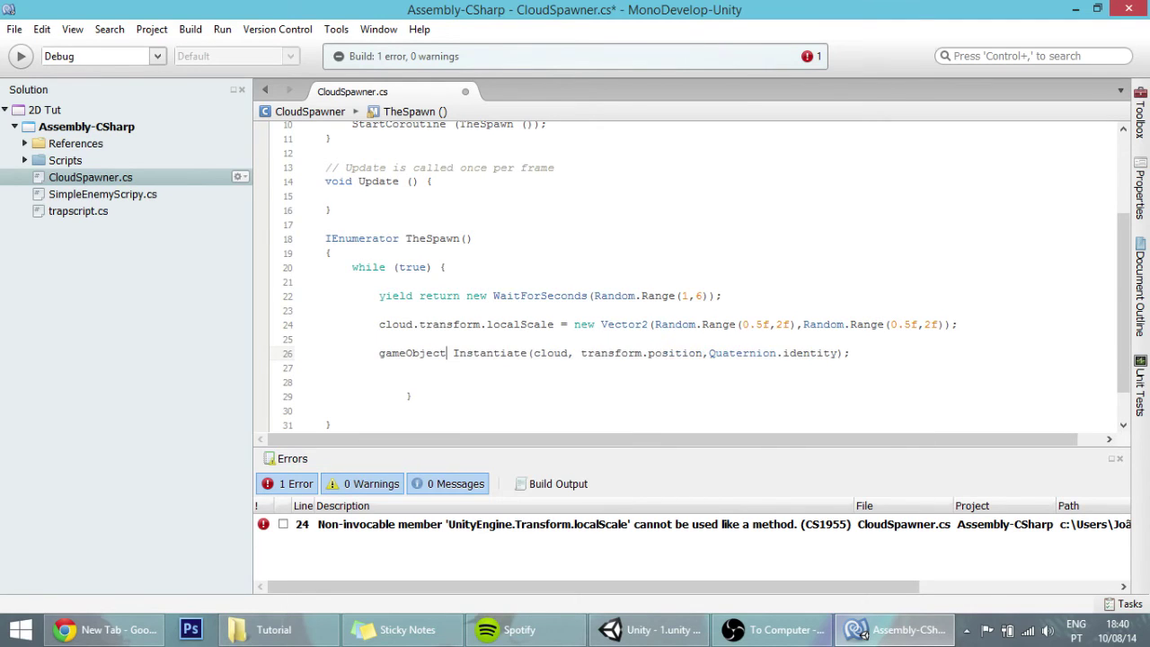
type("cloe ")
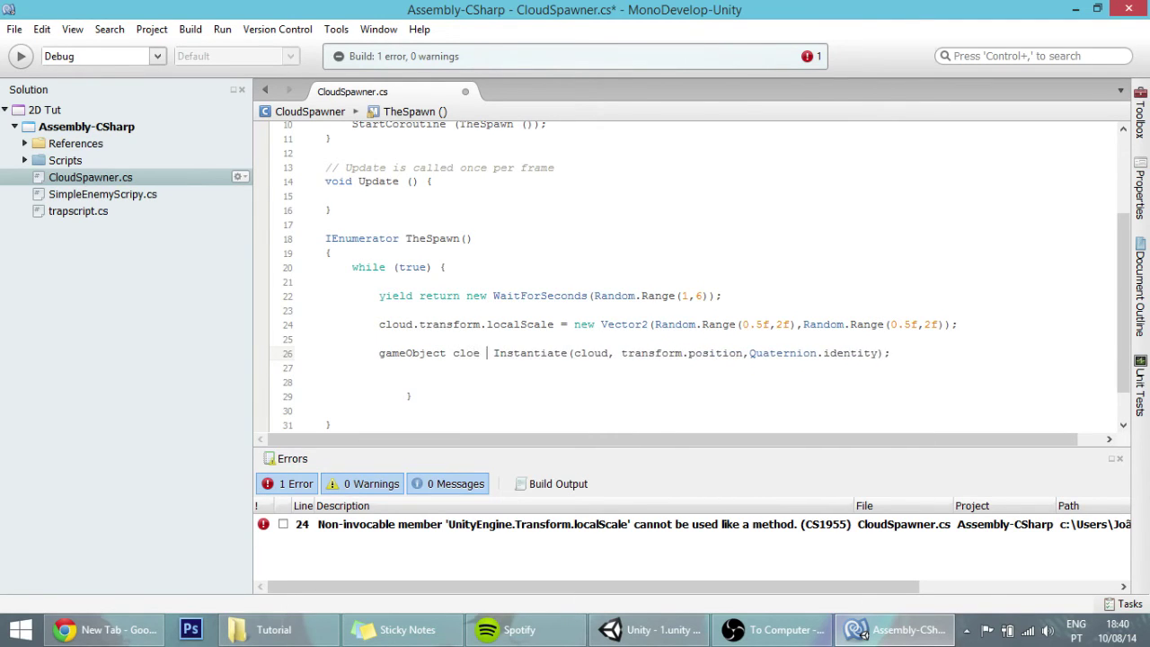
type("= (gameObject)")
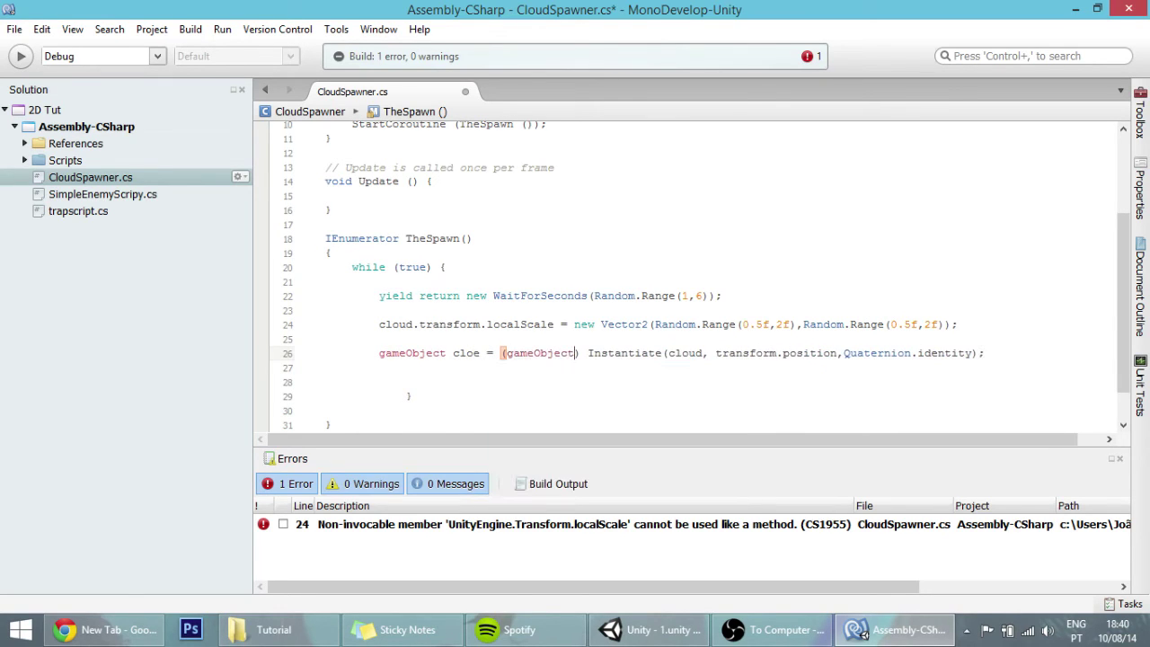
Step: Correct both gameObject type names on the Instantiate line to GameObject and rename the variable to clone
left_click(379, 353)
key("Delete")
type("G")
left_click_drag(514, 354, 507, 353)
type("G")
left_click(490, 380)
left_click(473, 355)
type("n")
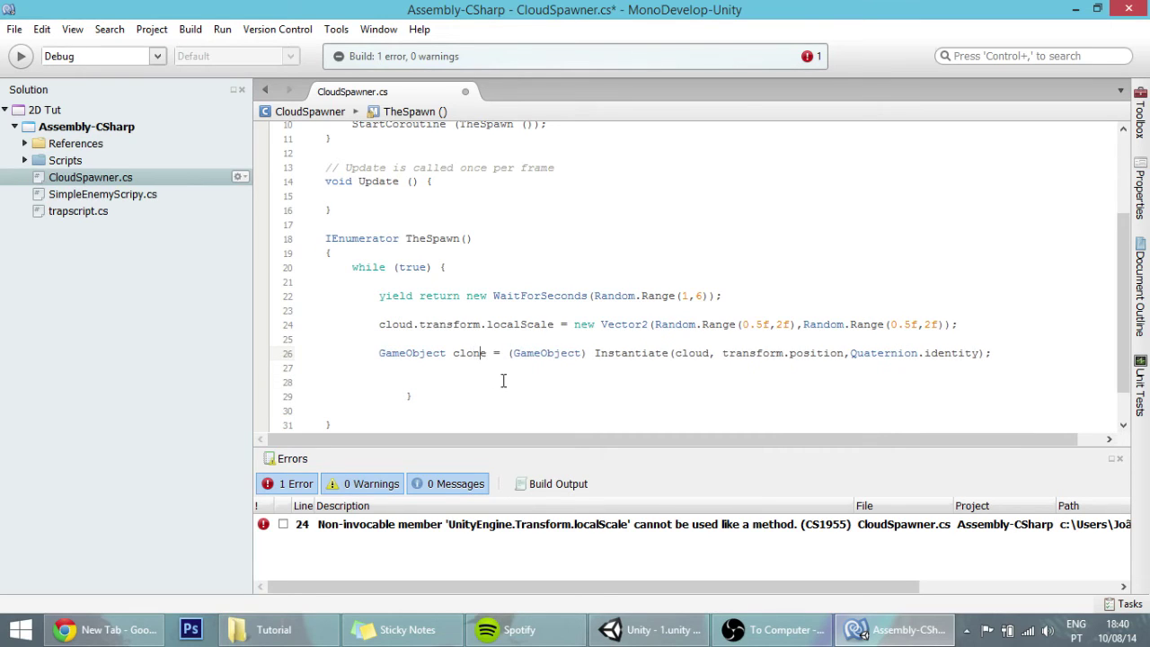
left_click(503, 381)
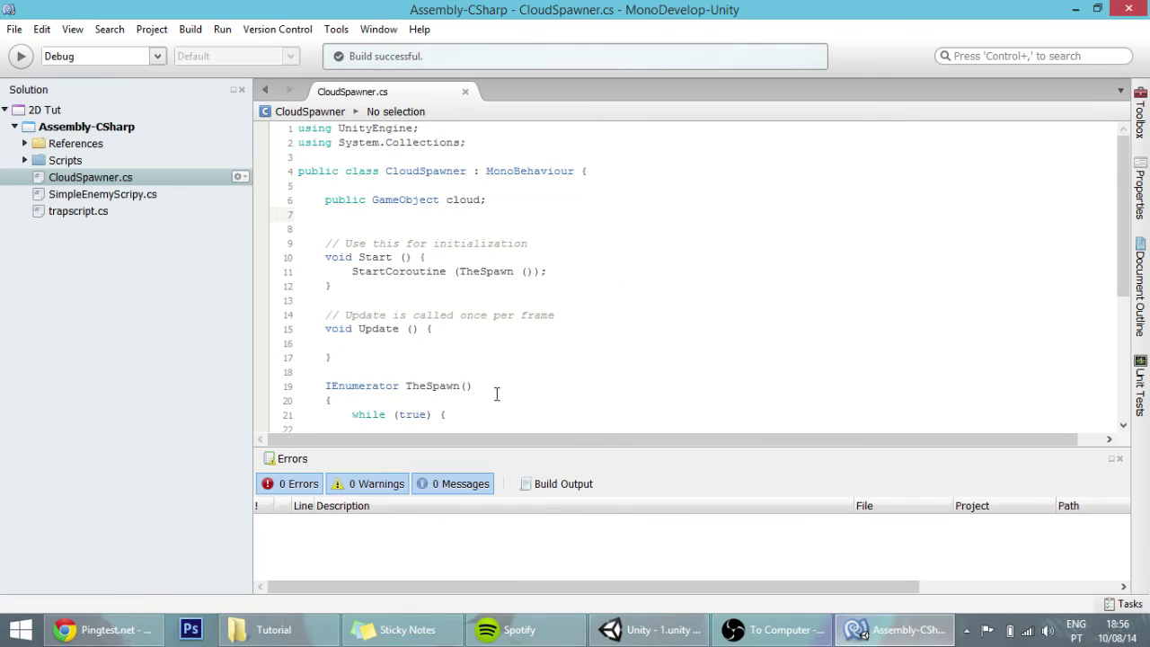
Step: Begin a statement below the Instantiate line of TheSpawn with clone.rigidbody2D
left_click(492, 393)
scroll(492, 392, "down", 5)
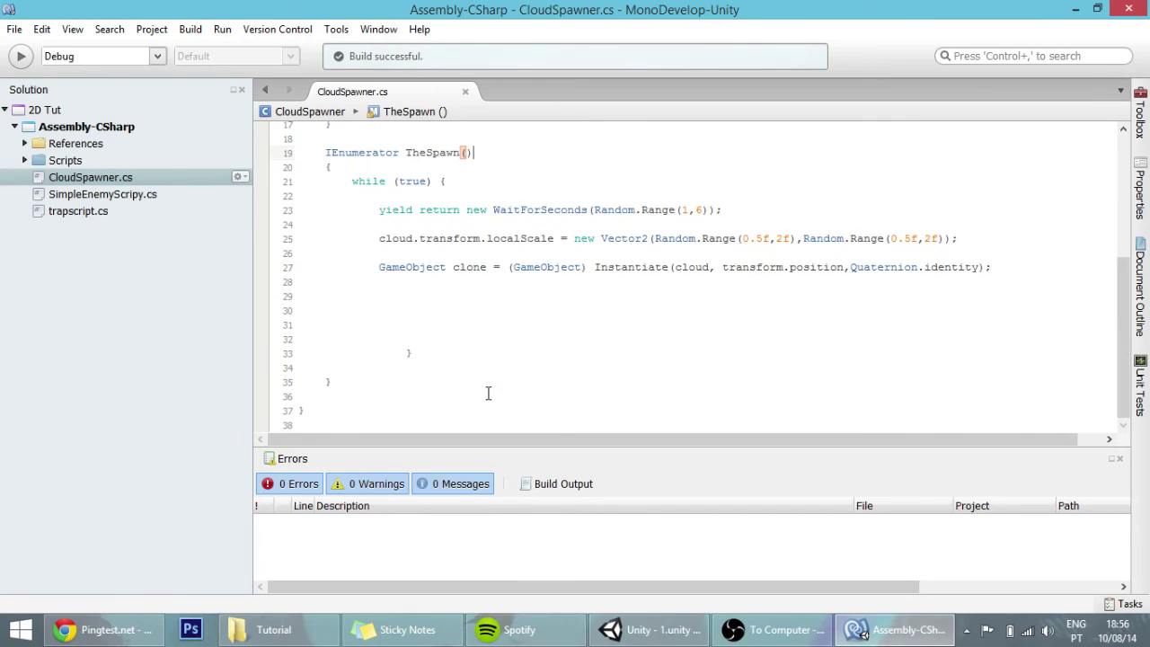
left_click(438, 279)
type("clo")
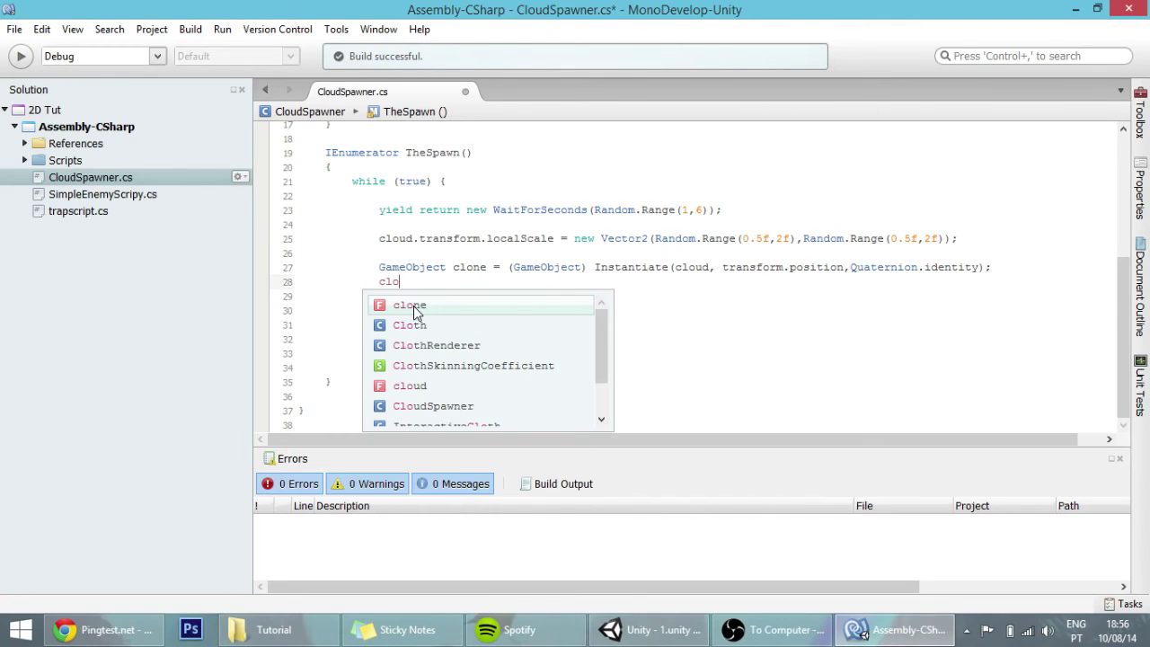
key("Return")
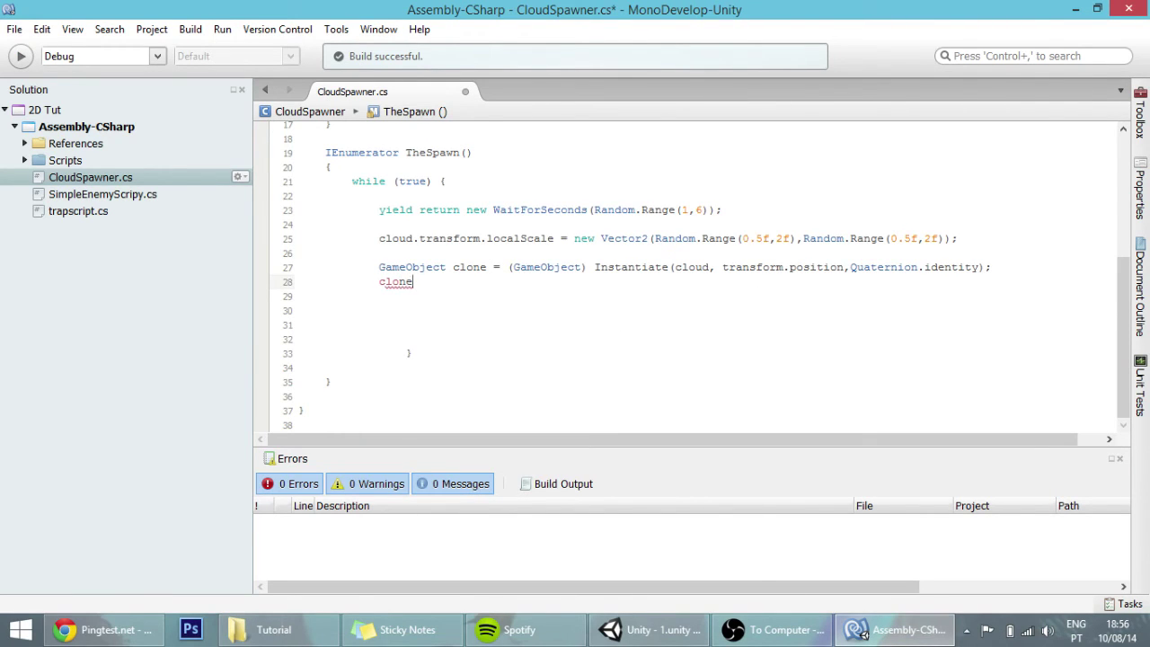
type(".rig")
key("BackSpace")
key("BackSpace")
key("BackSpace")
key("BackSpace")
type(".rig")
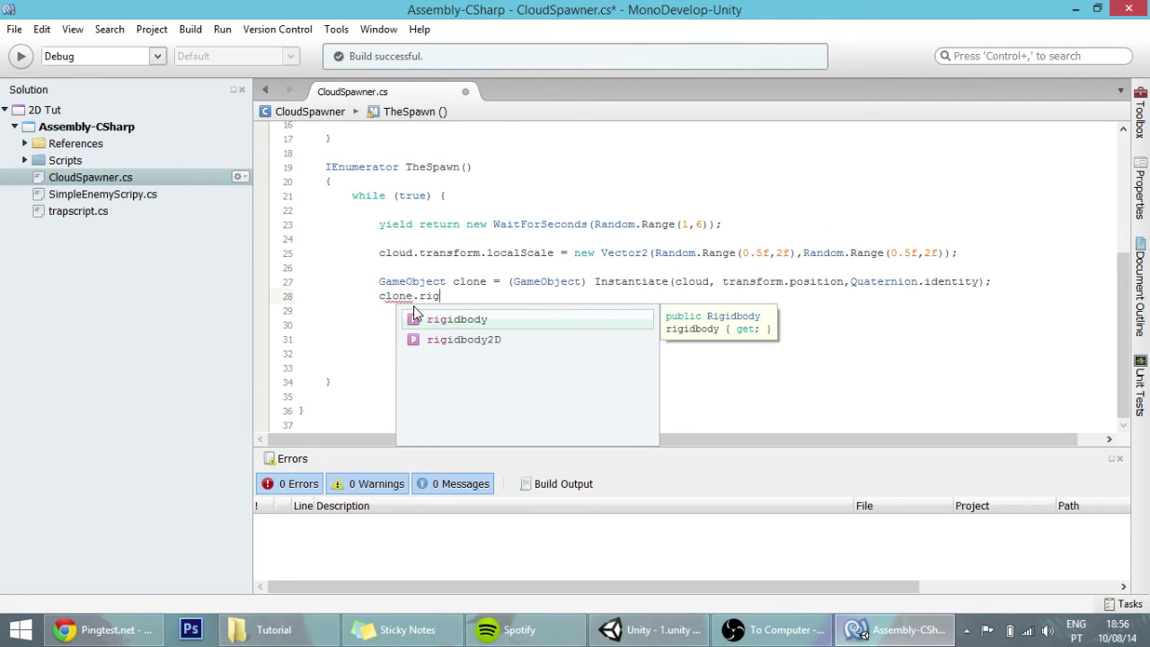
key("Down")
key("Return")
Step: Extend the clone.rigidbody2D statement with .velocity = Vector2.right
type(".v")
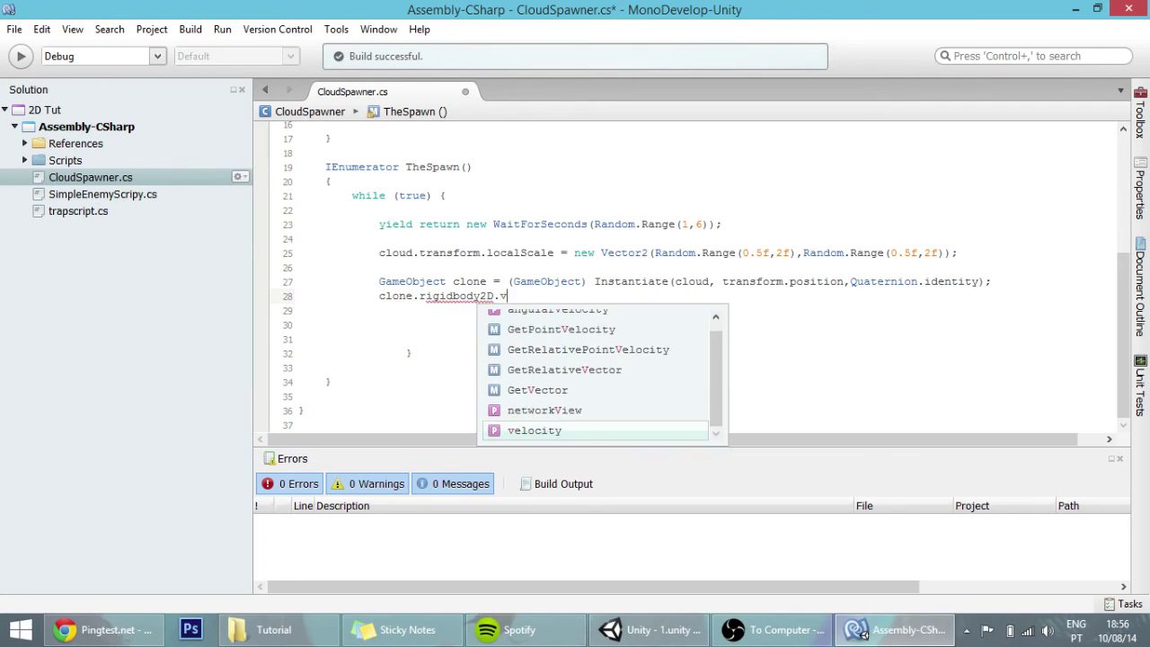
type("elocity = ra")
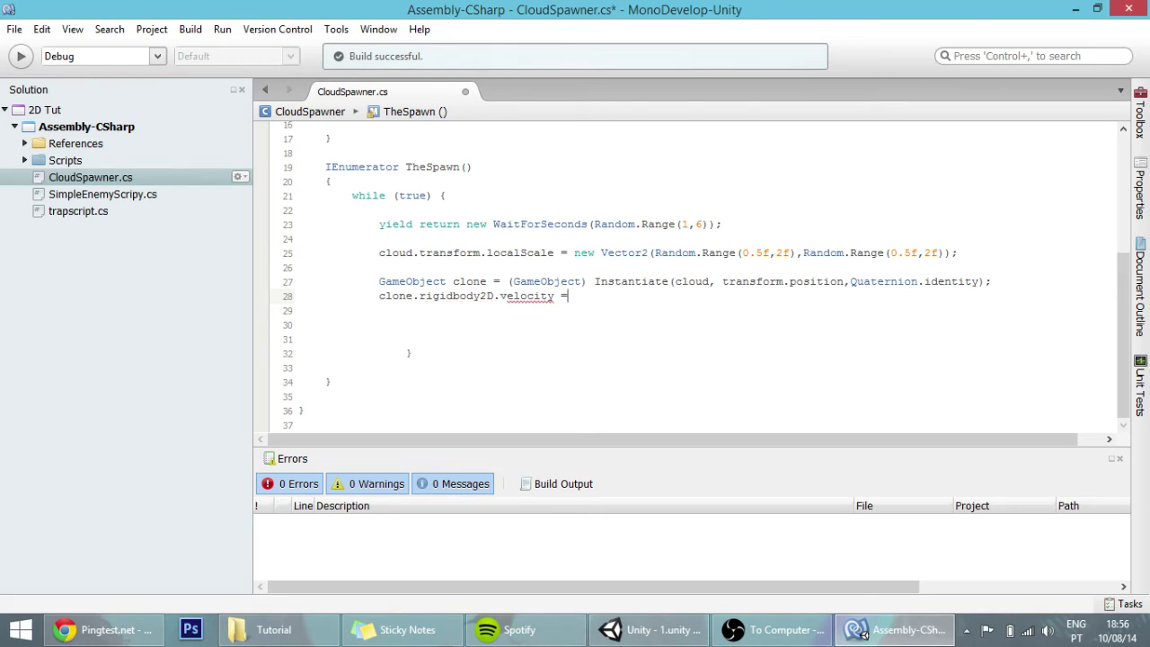
key("BackSpace")
key("BackSpace")
type("vec")
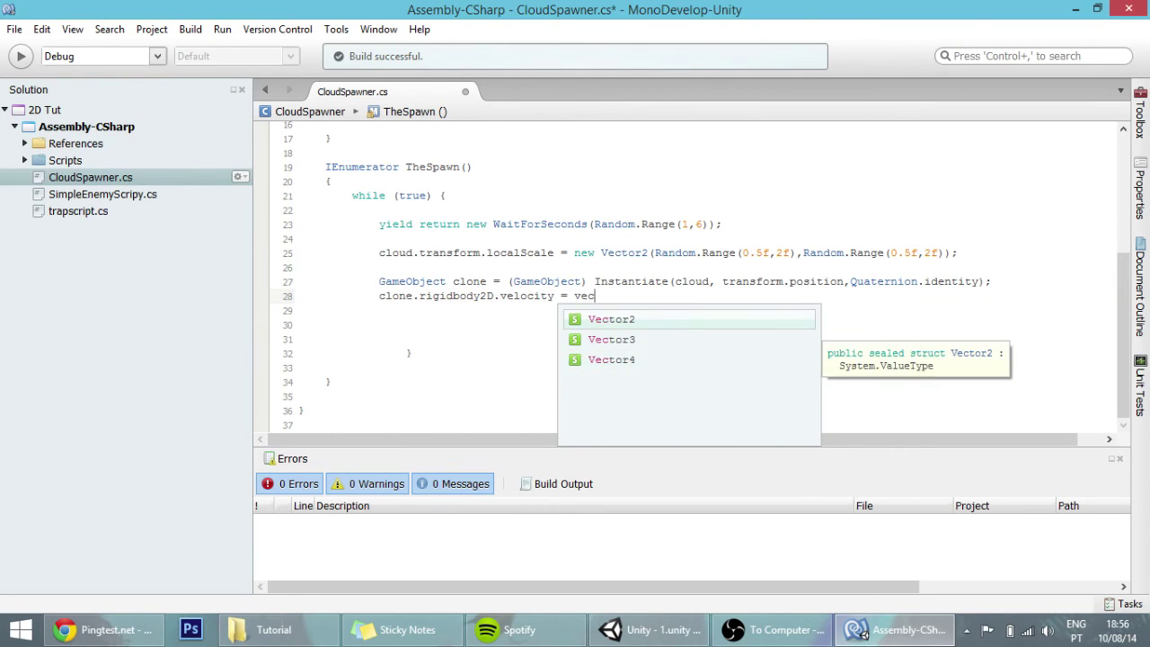
key("Return")
type(".")
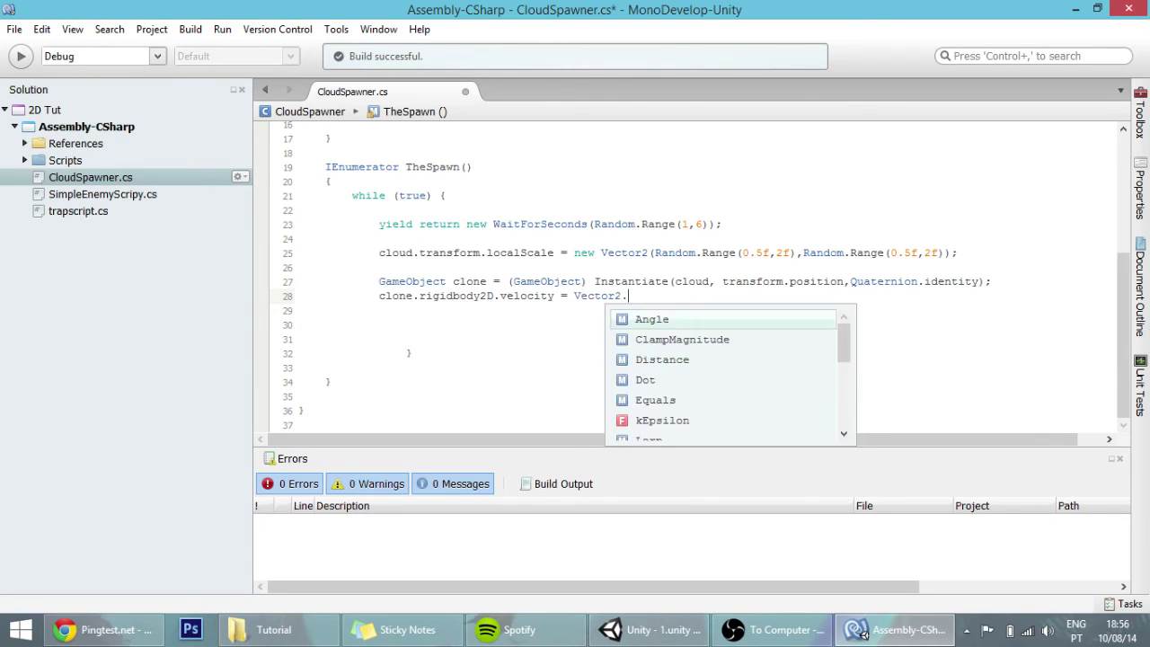
type("r")
key("Return")
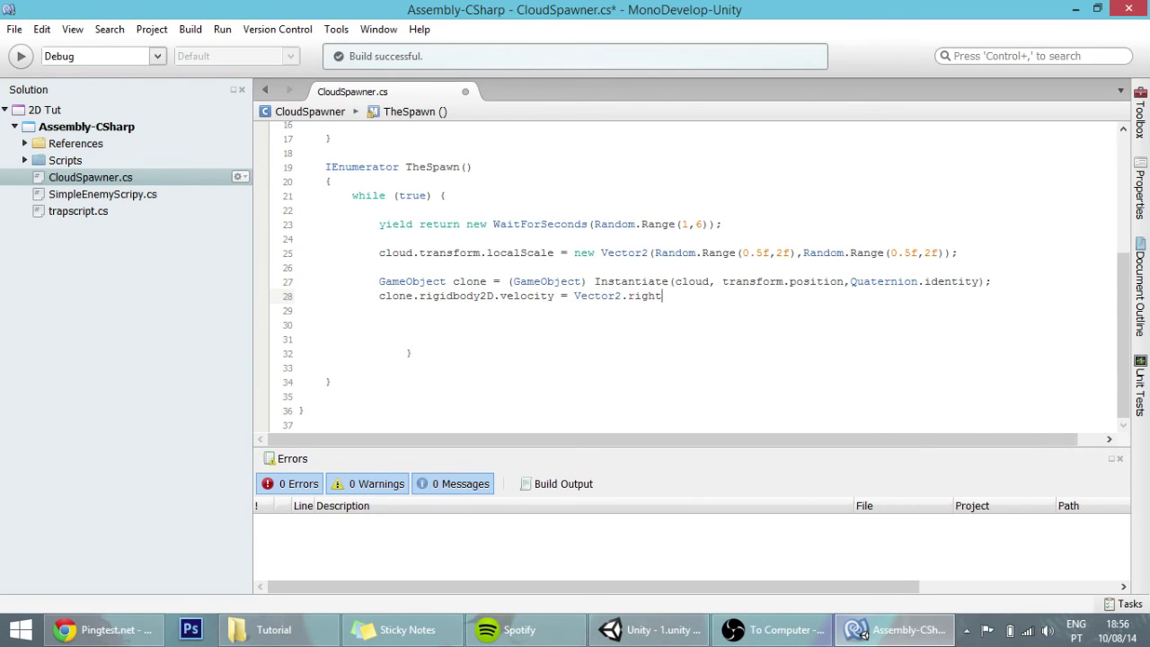
Step: Multiply Vector2.right by Random.Range(.5f,3f) and end the velocity statement with a semicolon
type("* Random")
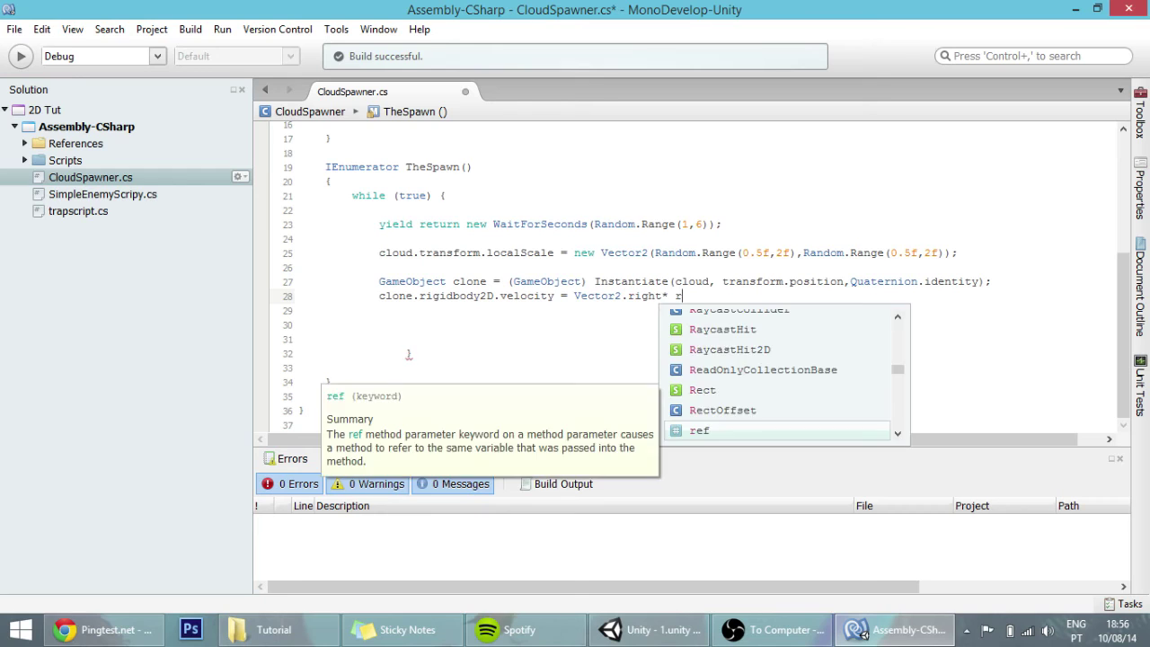
key("Return")
type(".Ra")
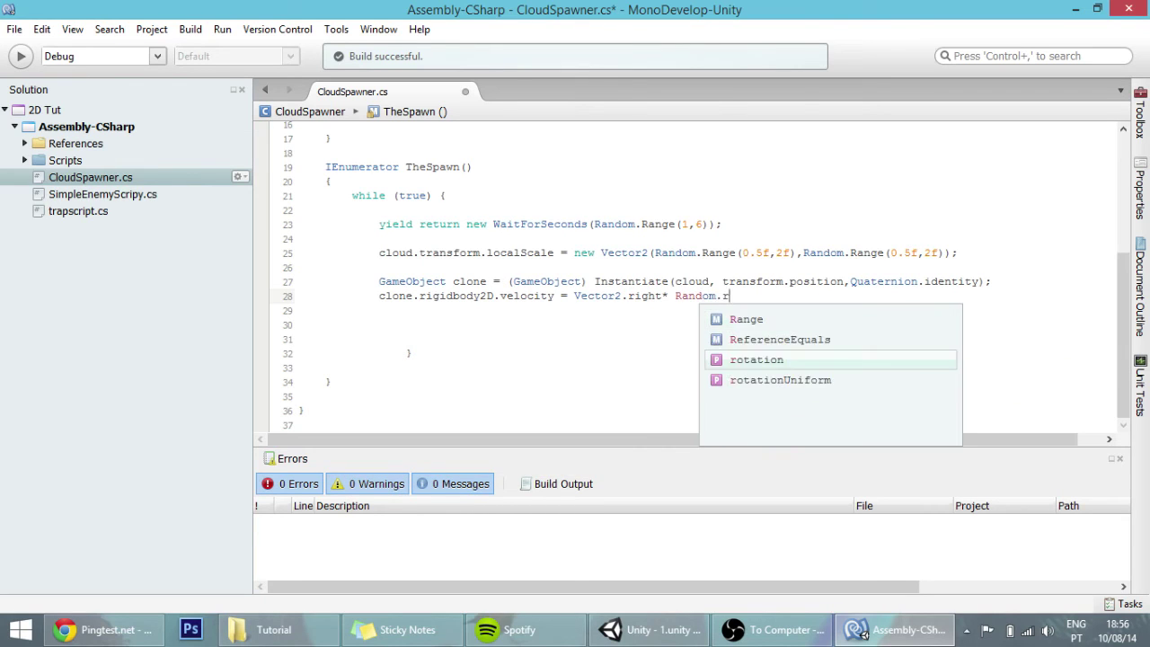
key("Return")
type("(")
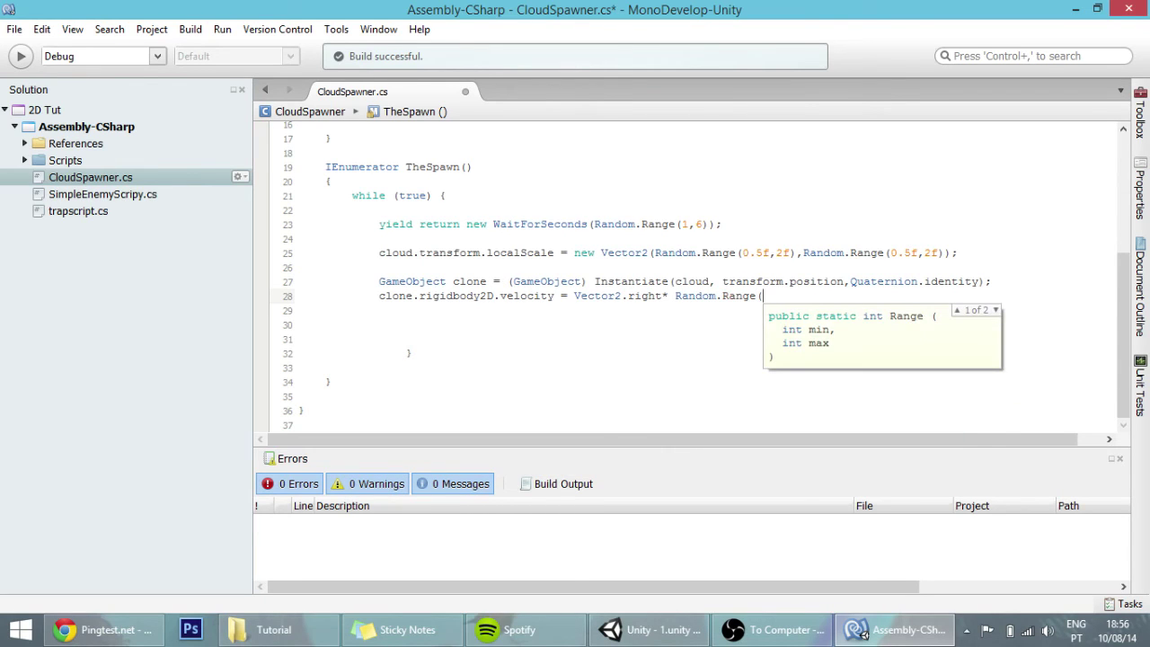
type(".5f")
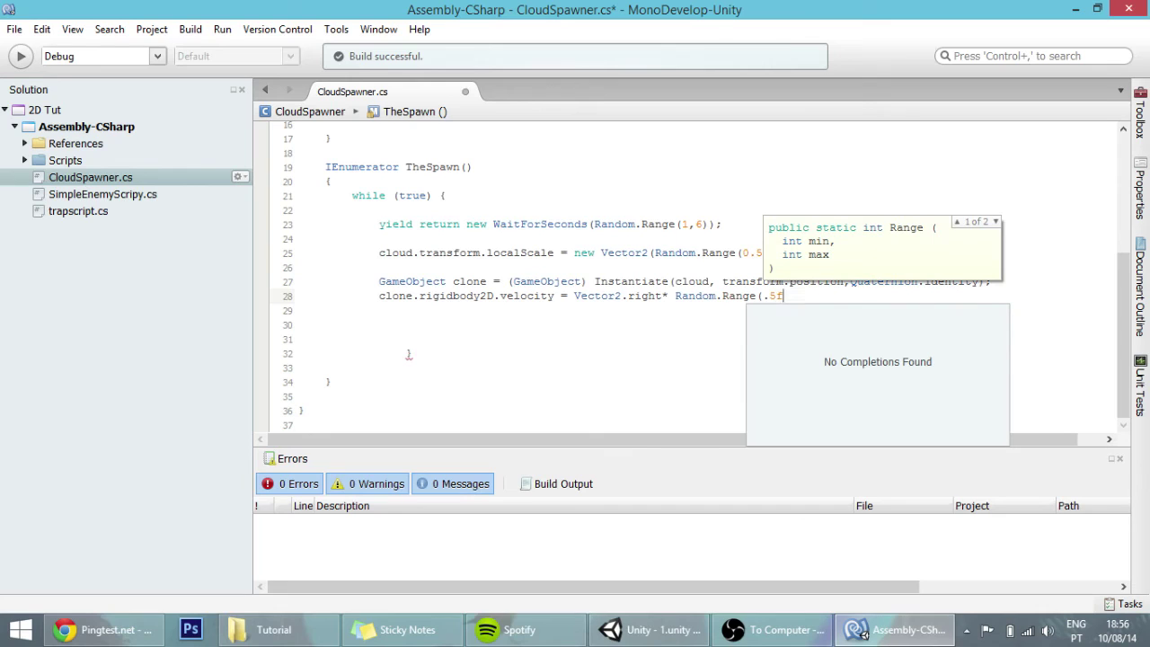
type(",3f")
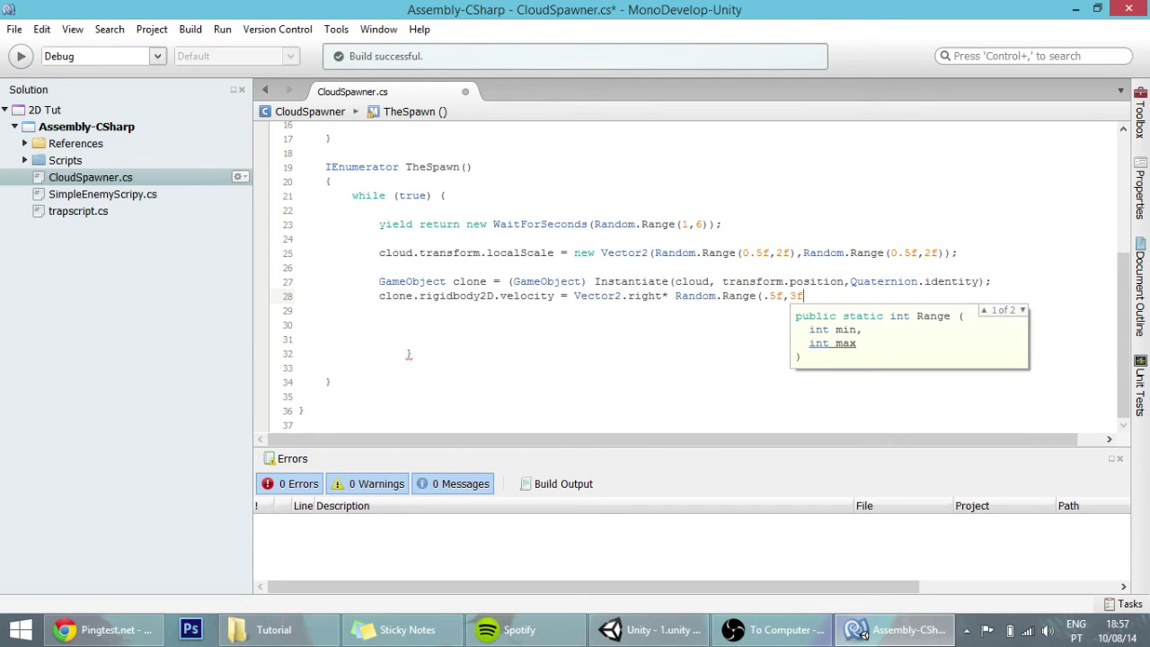
type(");")
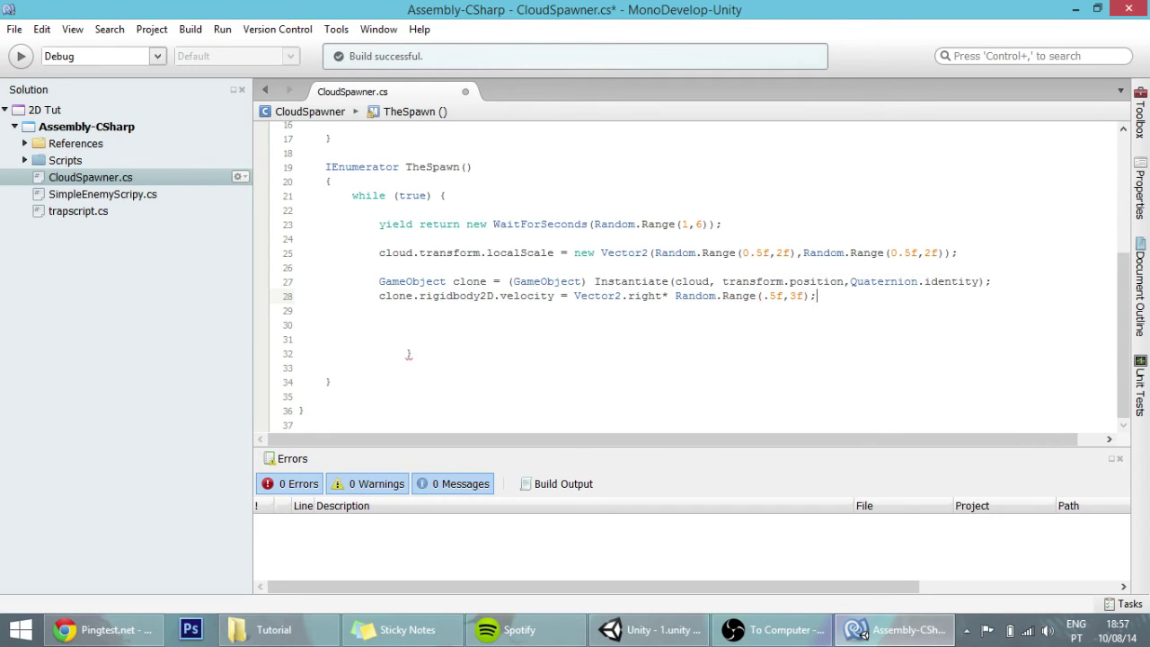
Step: Write Destroy(clone,20f); below the velocity statement and build the script
left_click(435, 323)
type("Des")
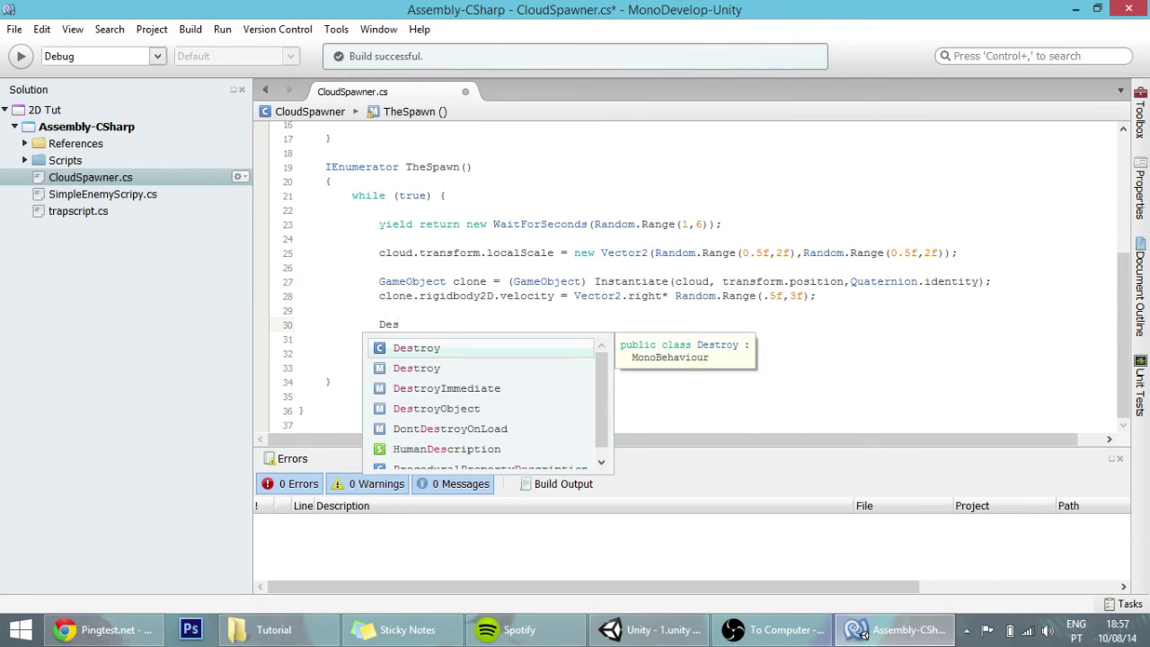
key("Return")
type("(clone.")
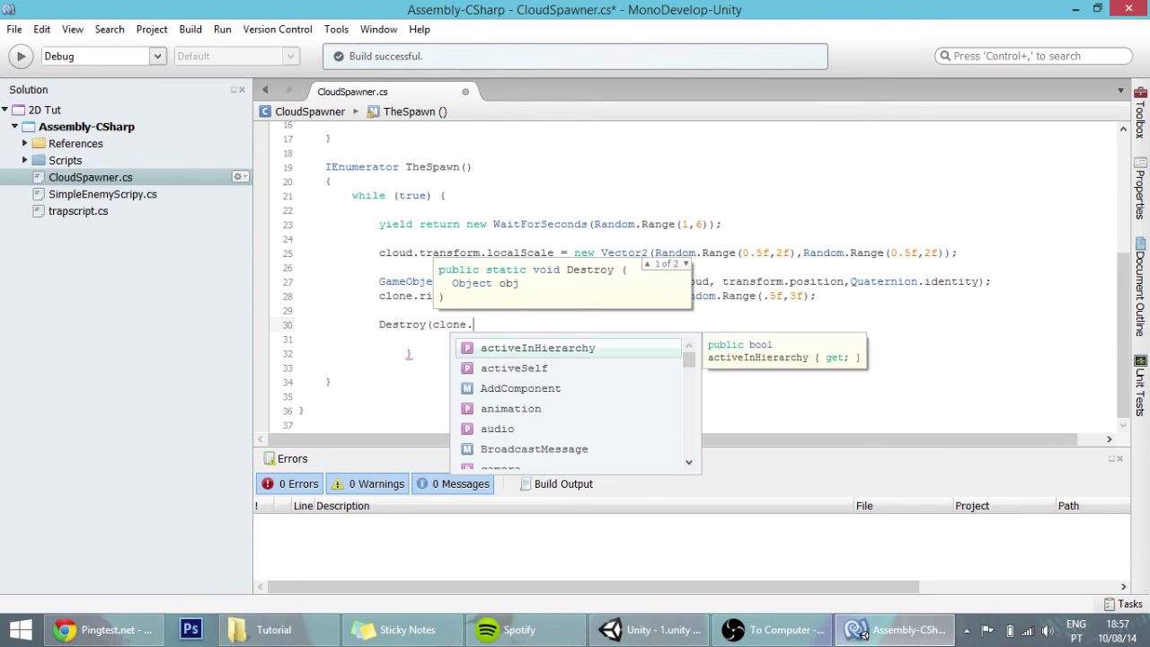
key("BackSpace")
type(",")
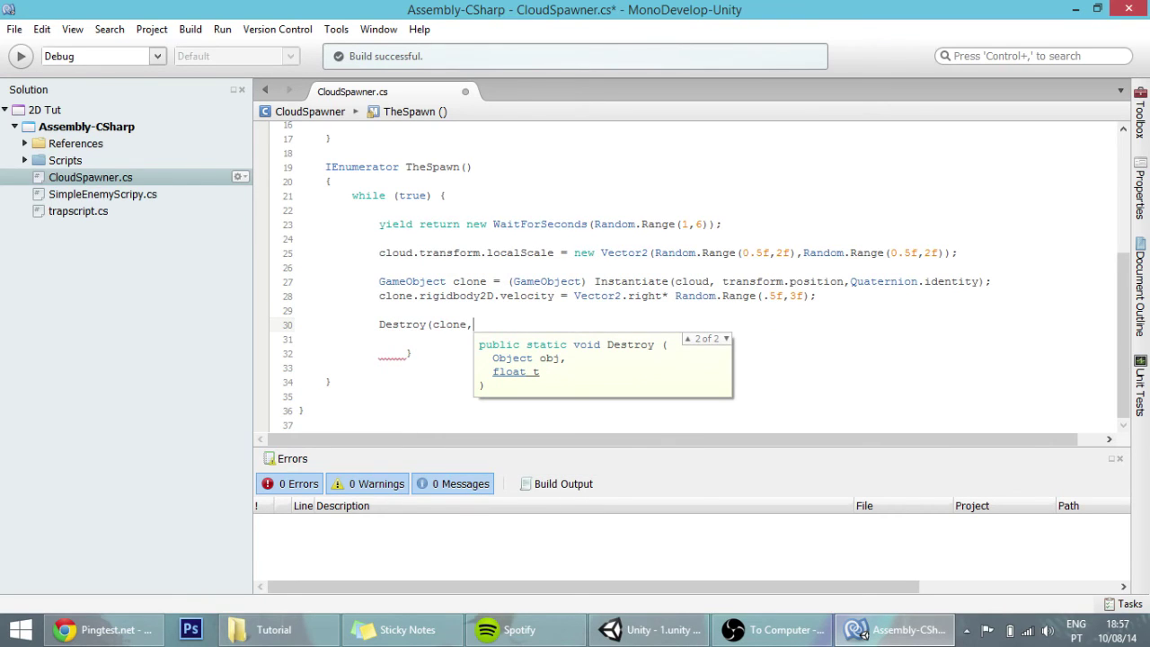
type("10f")
key("BackSpace")
key("BackSpace")
key("BackSpace")
type("20f;")
key("Left")
type(")")
key("F8")
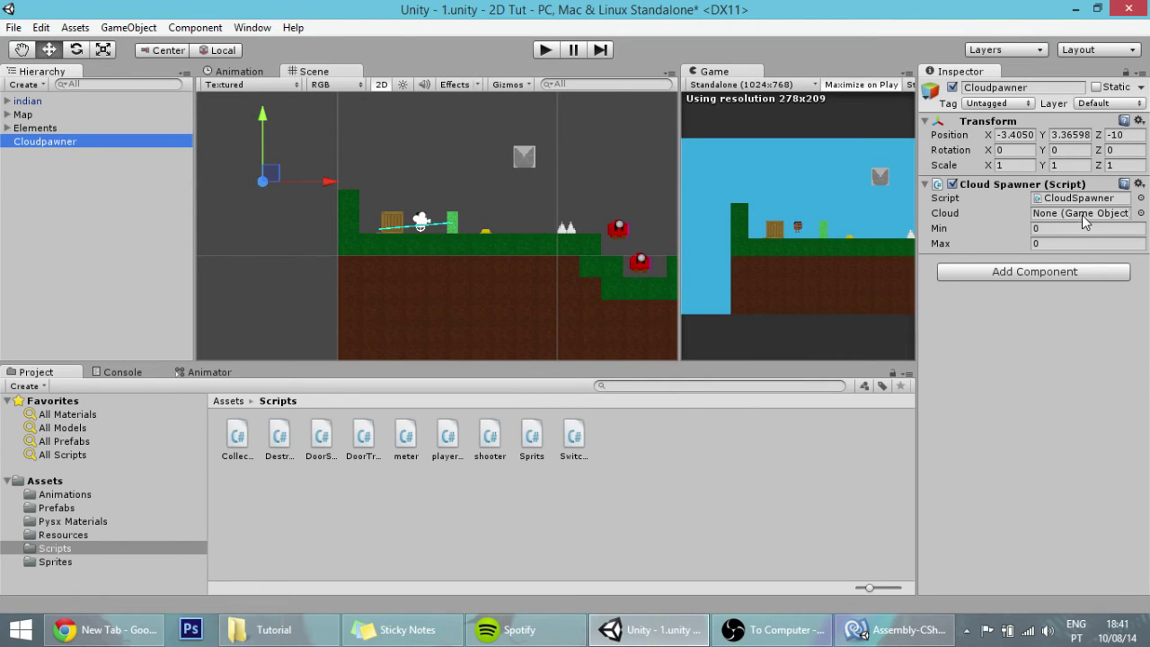
Step: Switch to Unity and apply Pixels To Units 20 and Filter Mode Point to the cloud texture in the Sprites folder
left_click(41, 508)
left_click(56, 562)
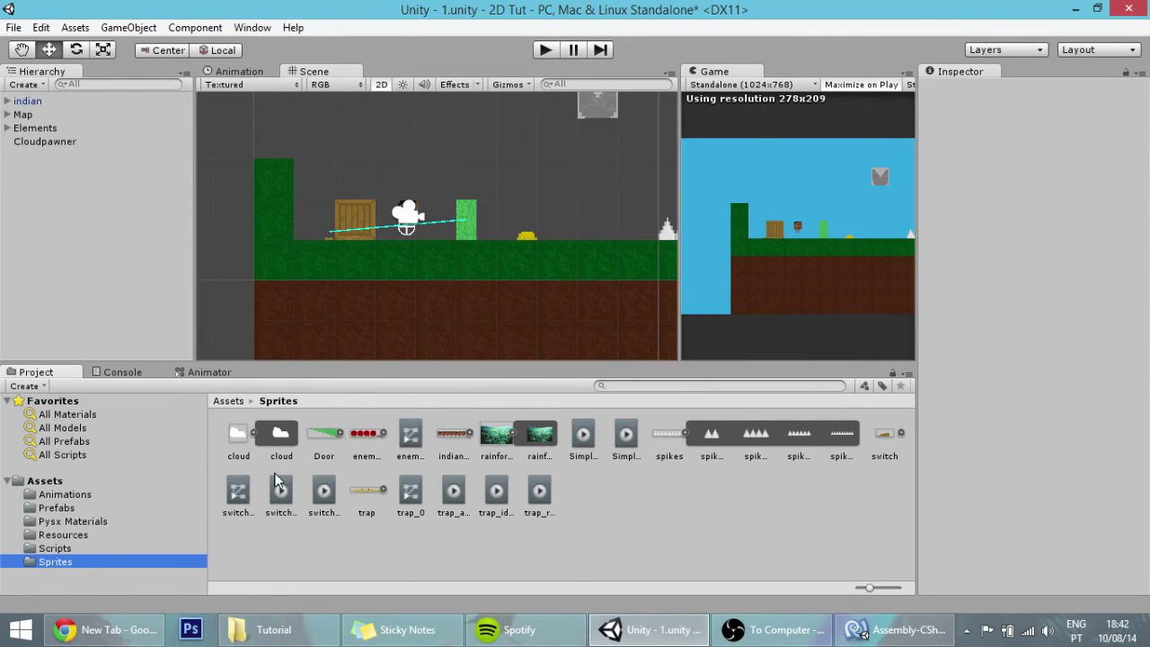
left_click(243, 441)
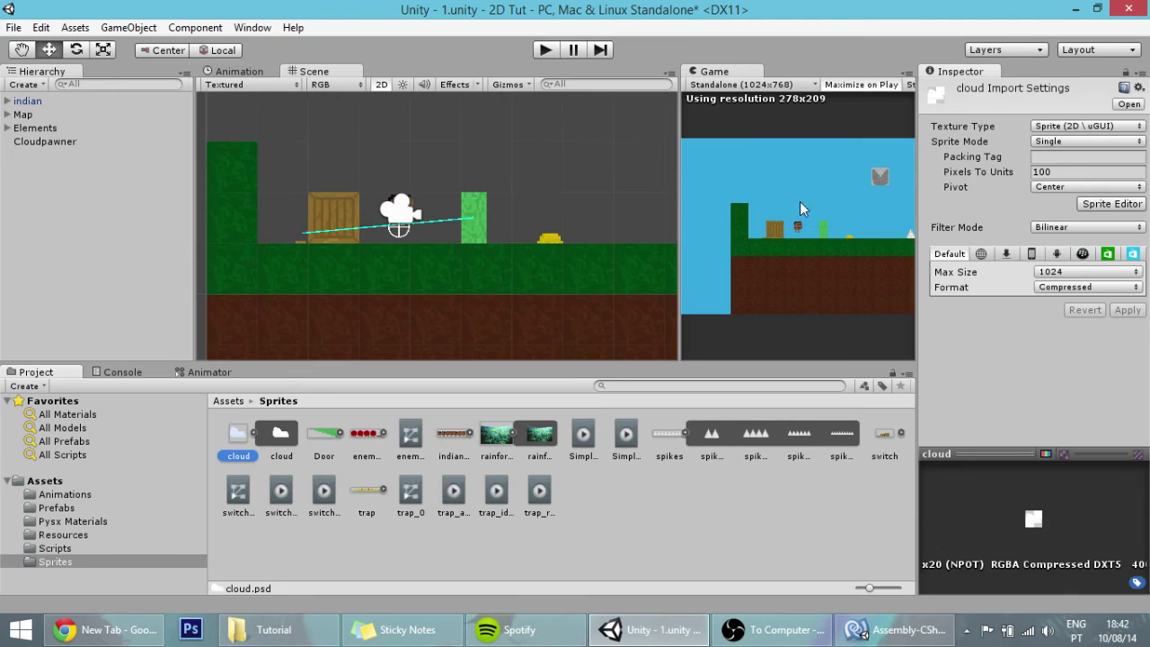
left_click(1061, 173)
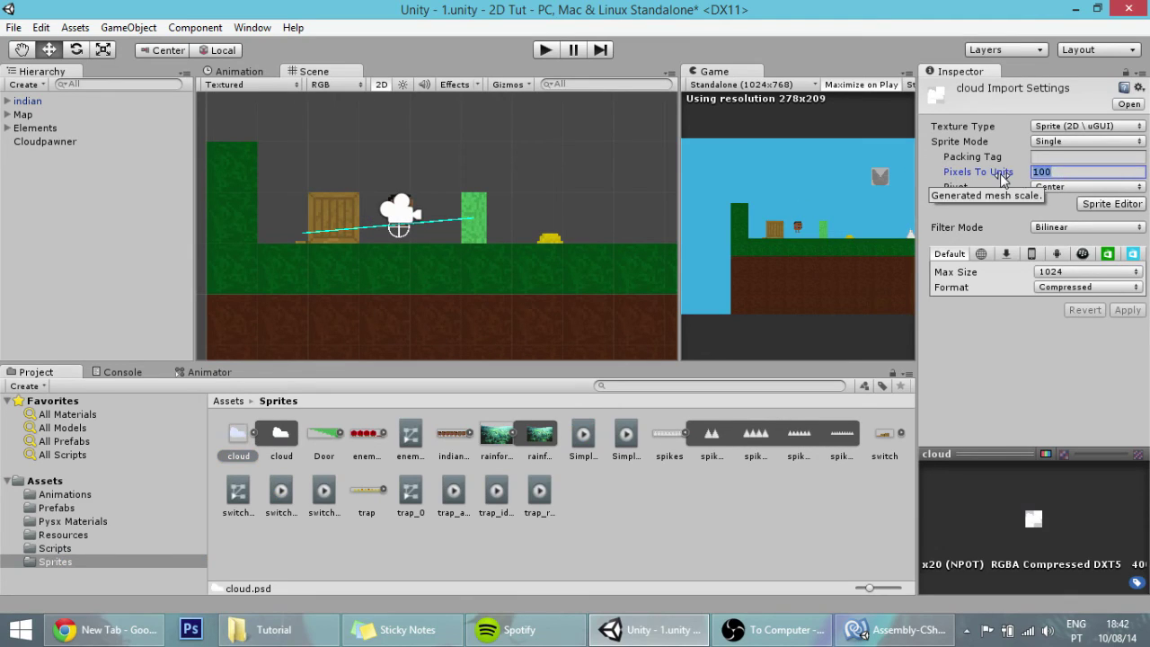
type("20")
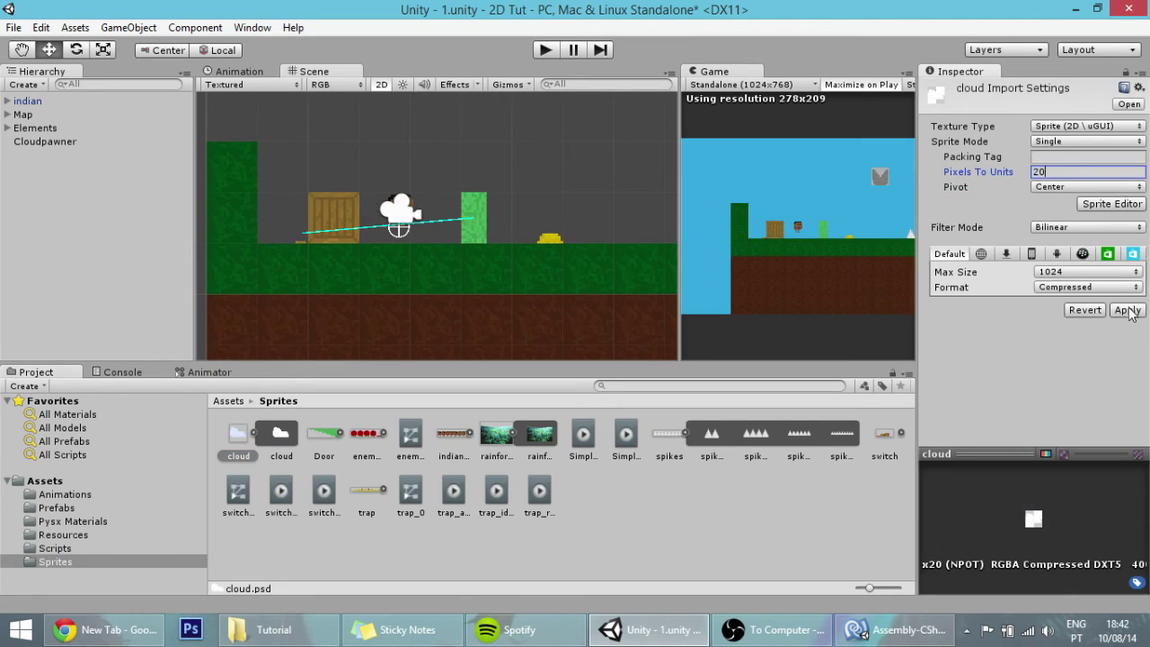
left_click(1088, 227)
left_click(1060, 243)
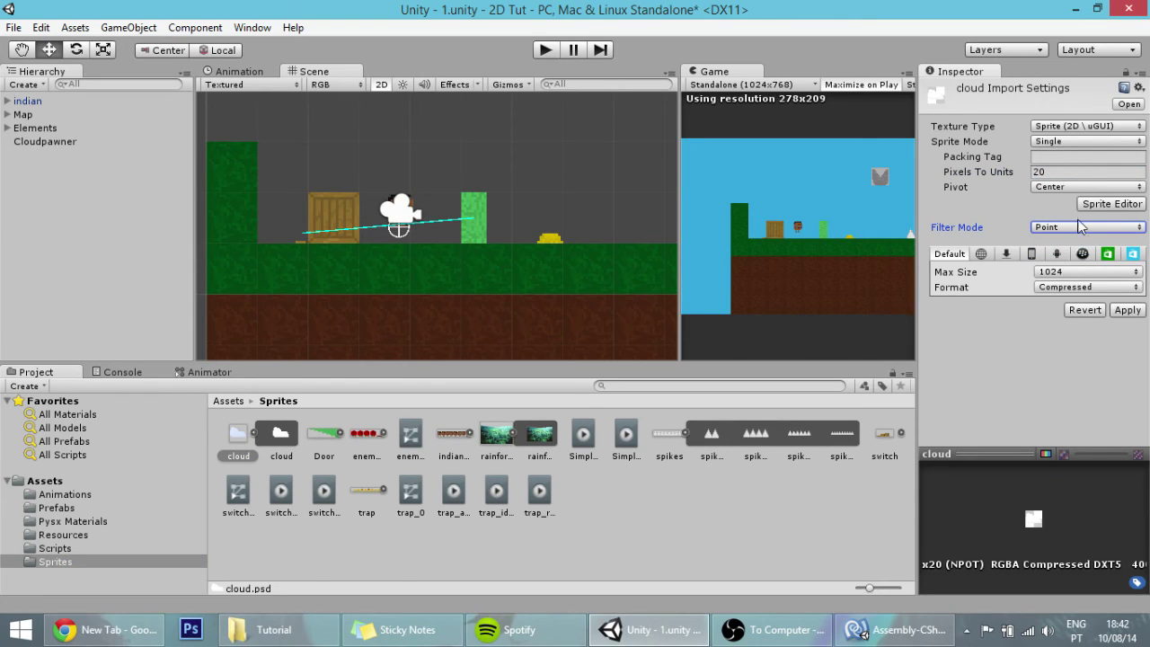
left_click(1128, 309)
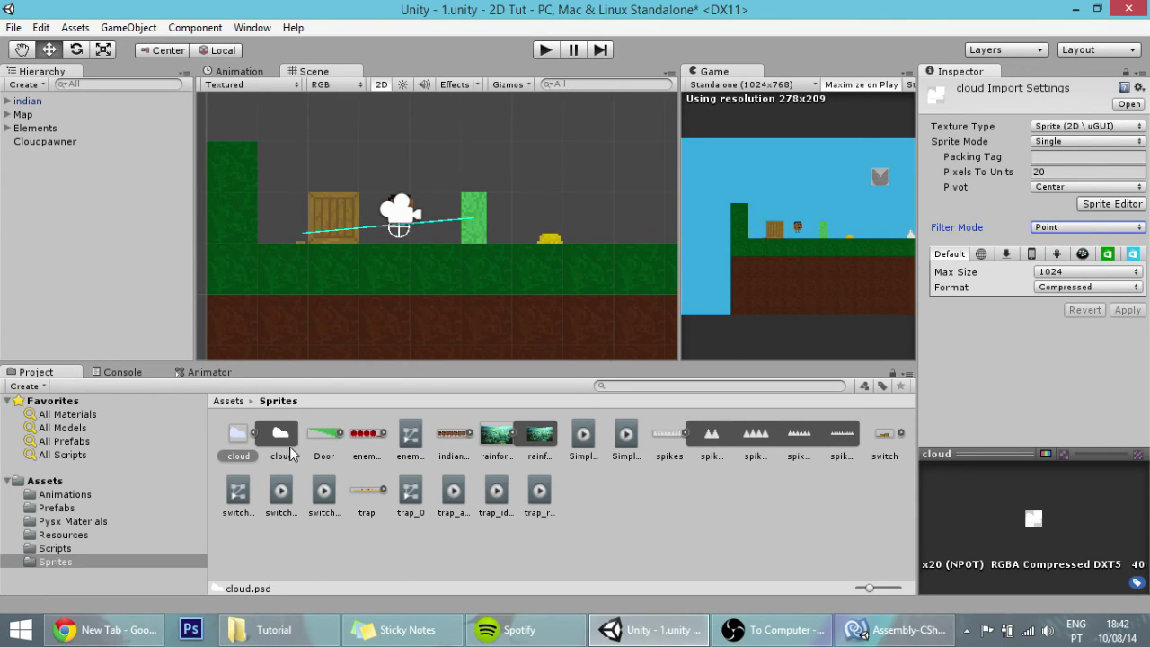
Step: Add the cloud sprite to the scene and place it above the player at about X 3.7, Y 2.9
left_click_drag(289, 446, 162, 191)
scroll(322, 270, "down", 1)
left_click_drag(247, 285, 406, 162)
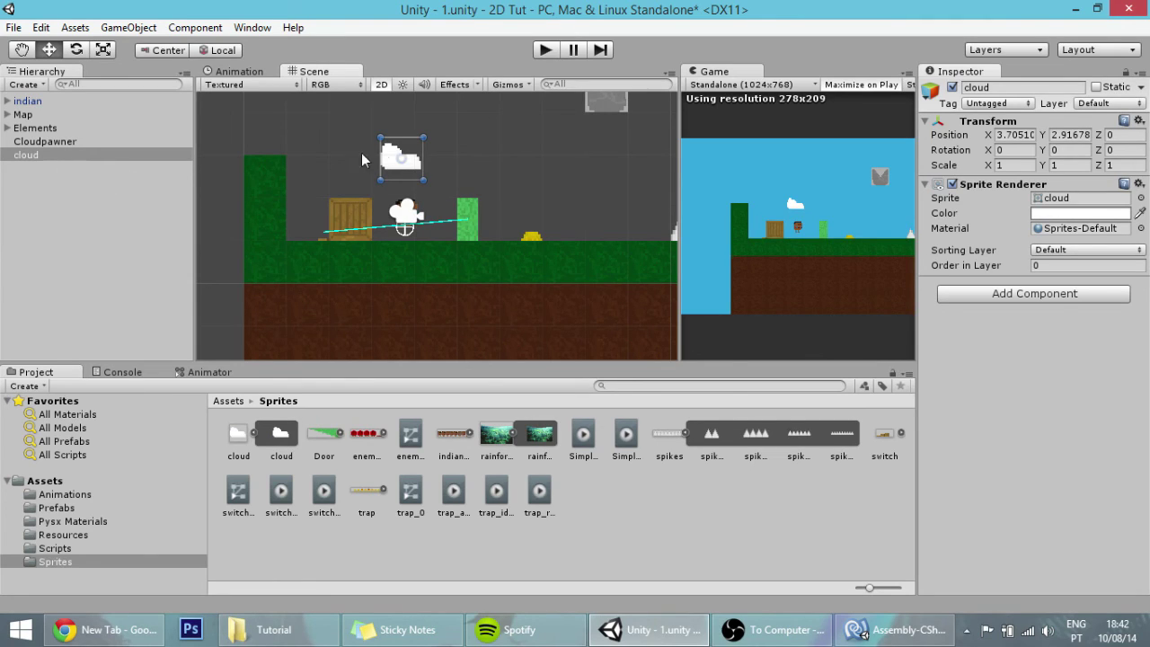
Step: Save the cloud object as a prefab in the Prefabs folder and delete its instance from the scene
left_click_drag(16, 156, 64, 516)
left_click_drag(63, 517, 63, 514)
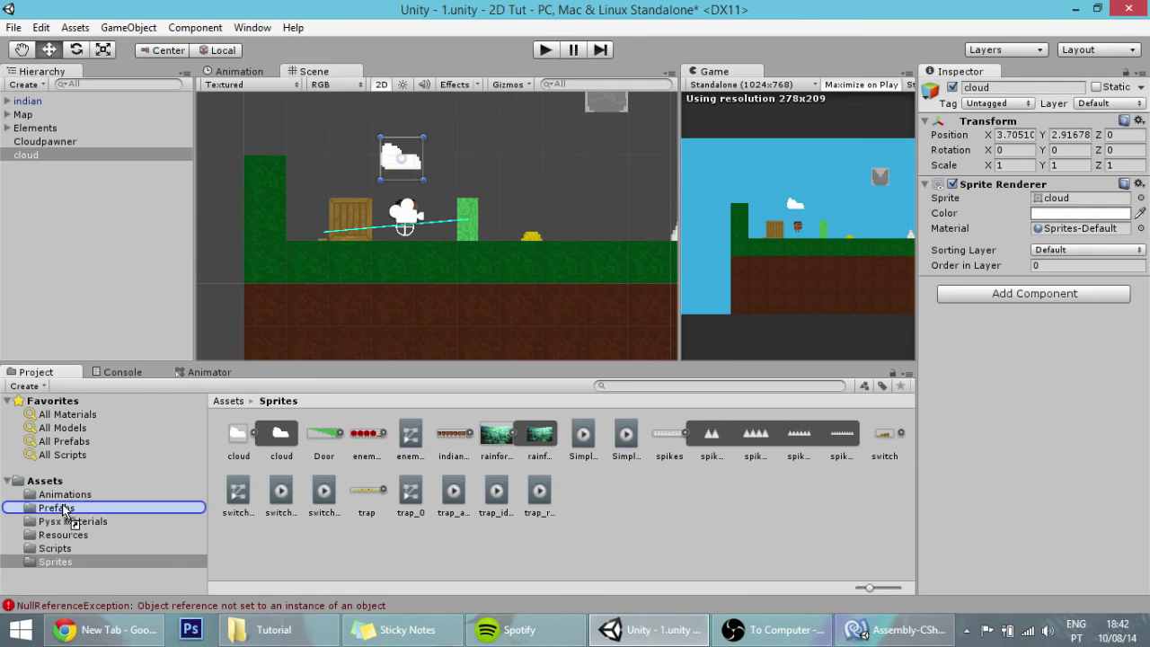
left_click(65, 509)
left_click(246, 435)
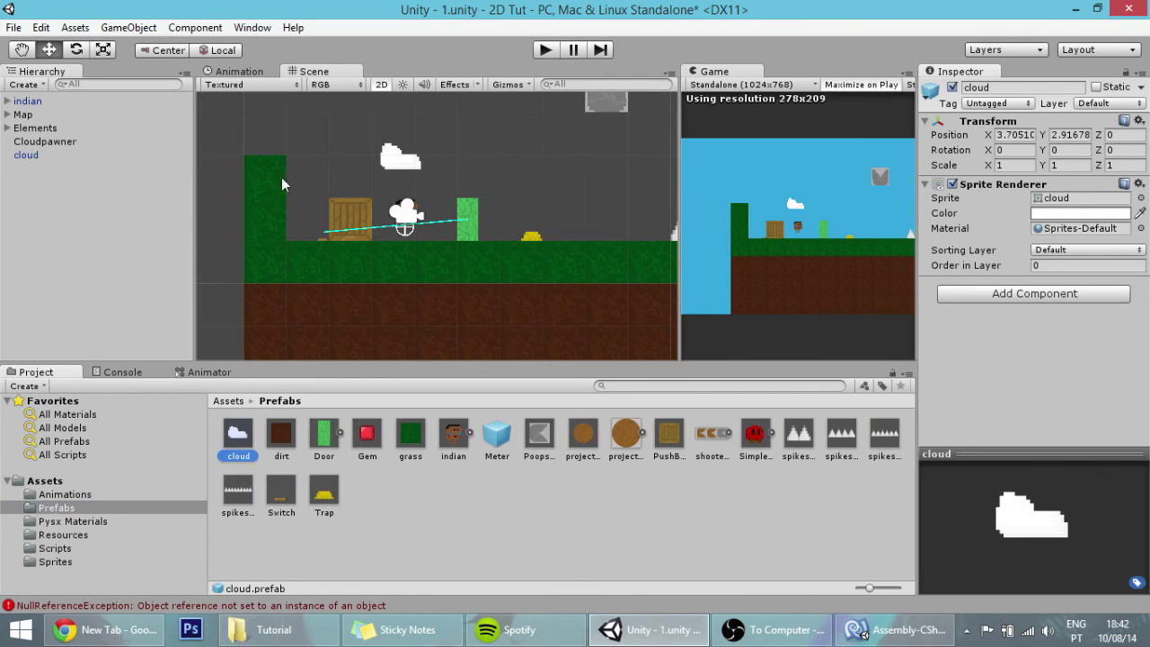
left_click(36, 155)
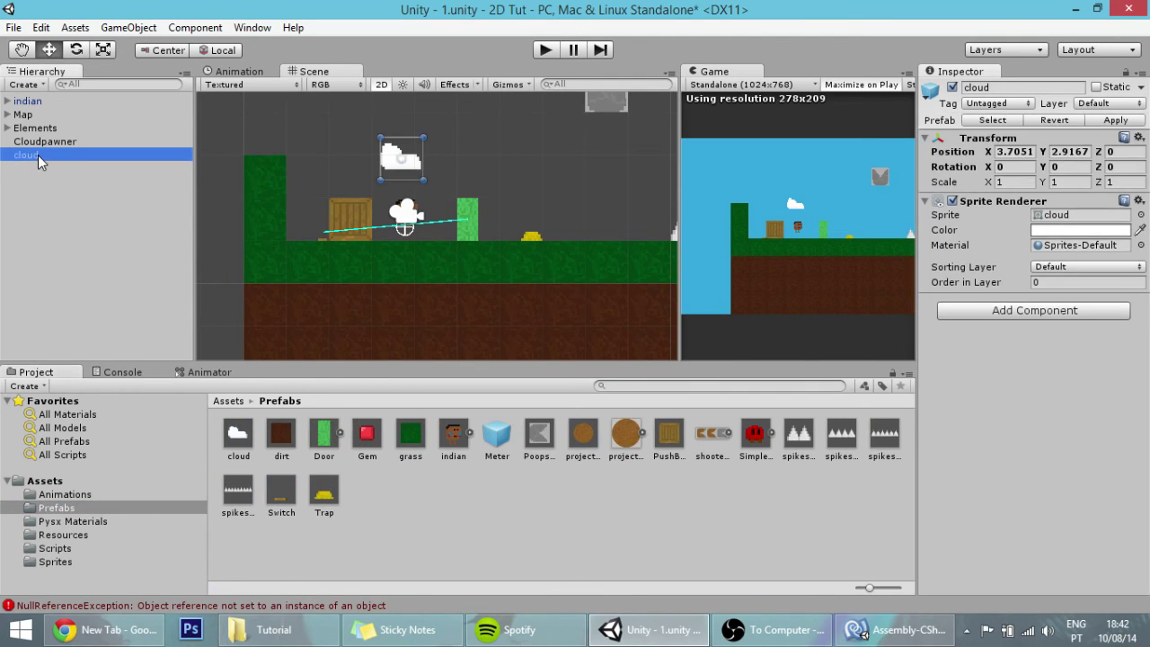
key("Delete")
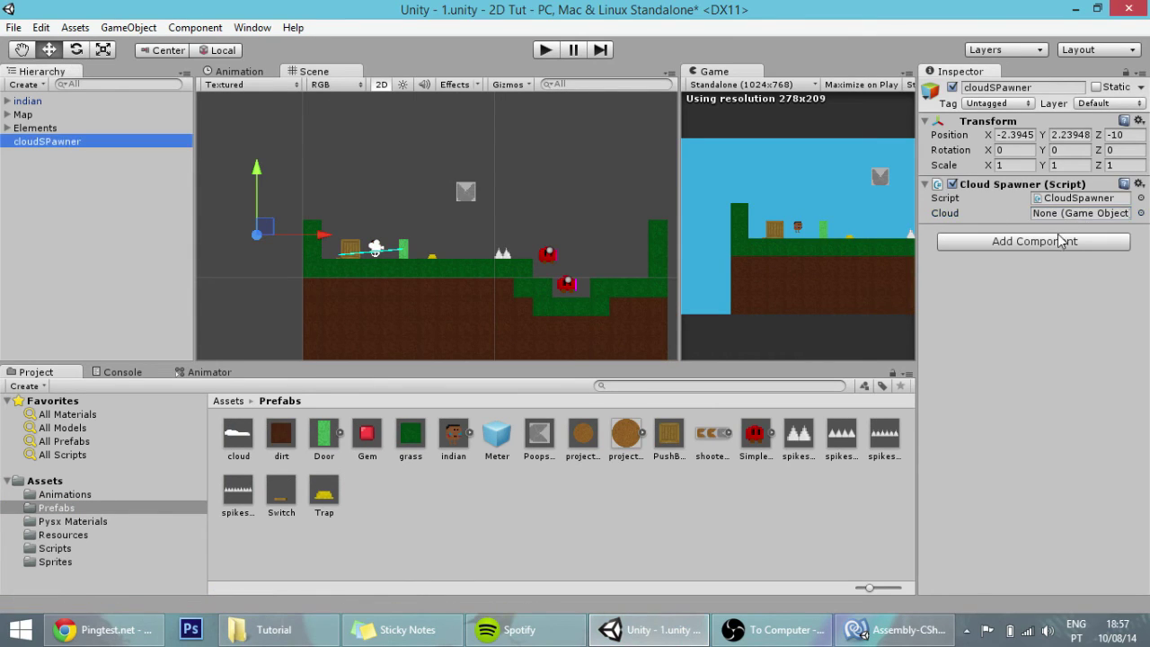
Step: Add a Rigidbody 2D component to the cloud prefab and enable Is Kinematic
left_click(1052, 211)
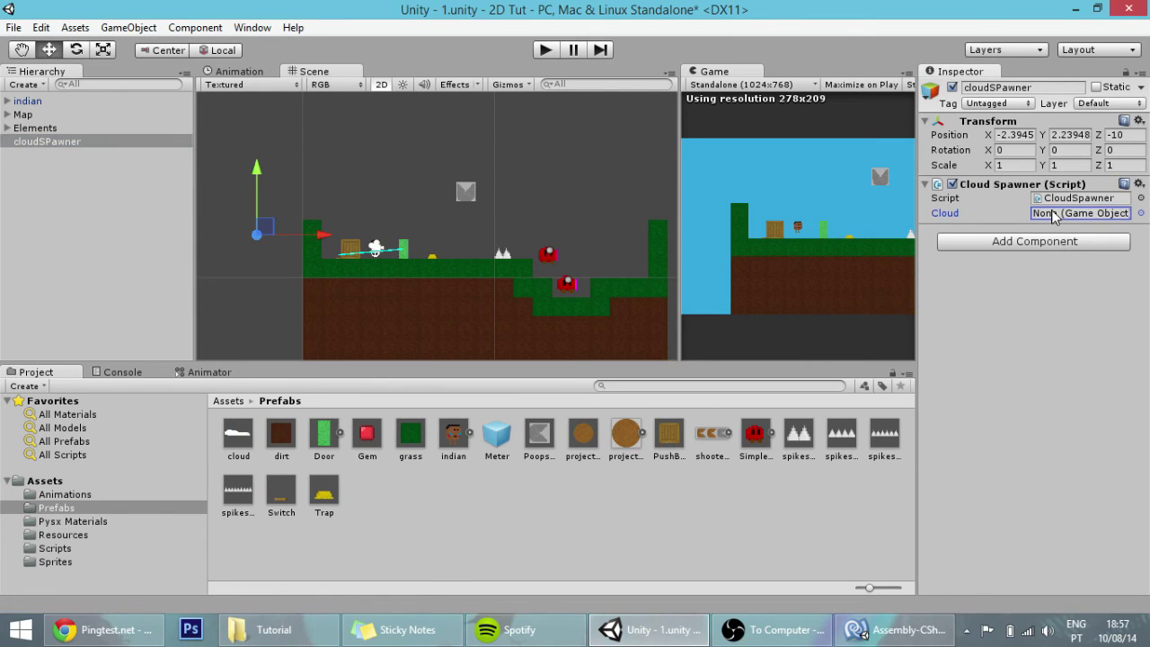
left_click(239, 435)
left_click(1019, 293)
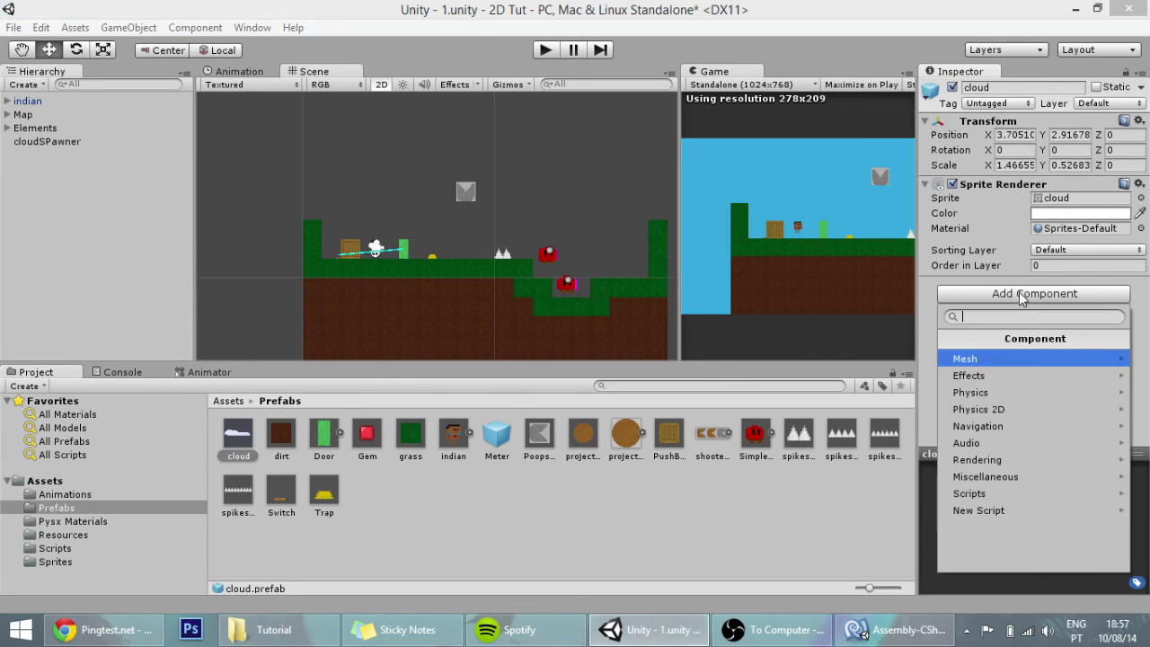
left_click(1013, 413)
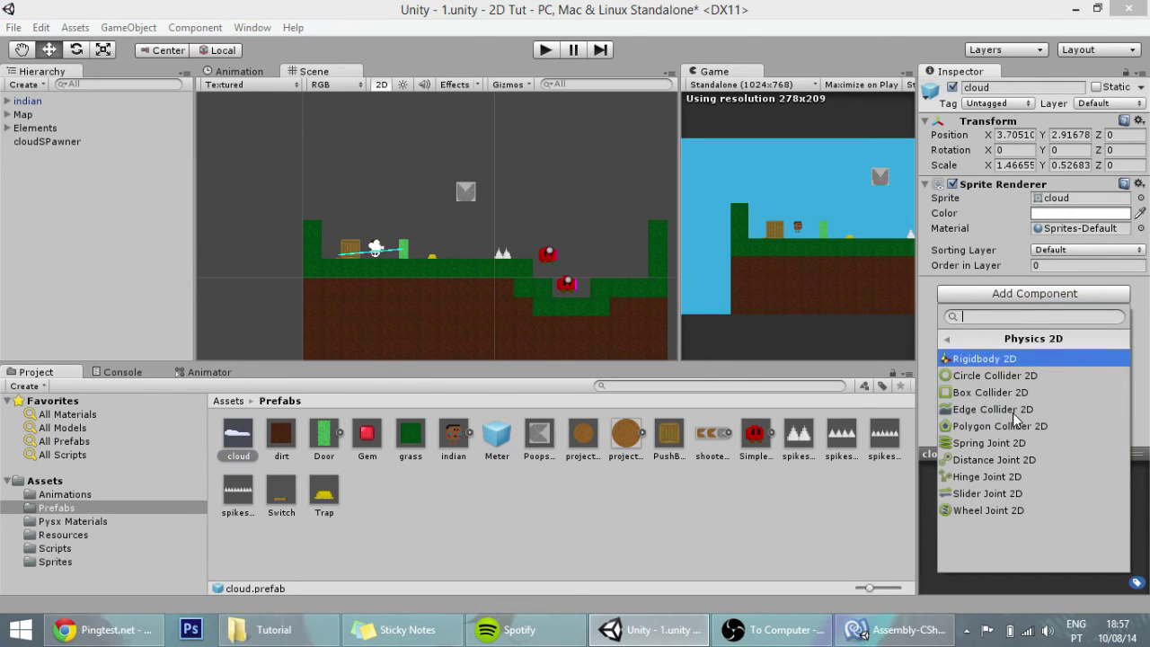
left_click(1010, 361)
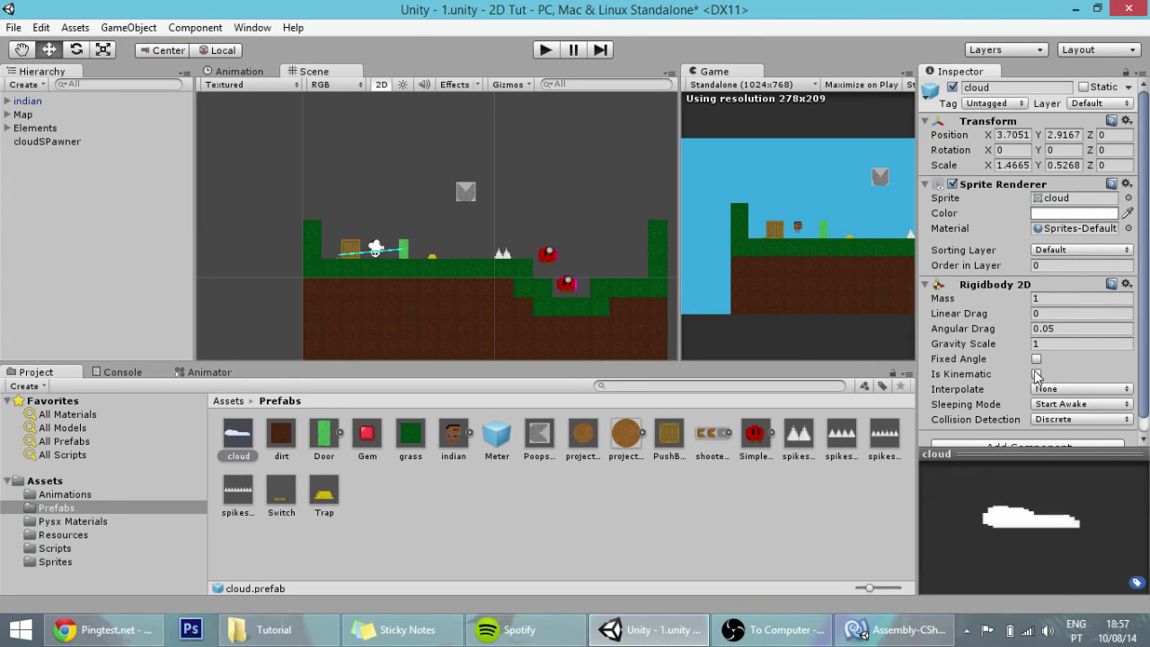
left_click(1037, 373)
scroll(448, 244, "down", 2)
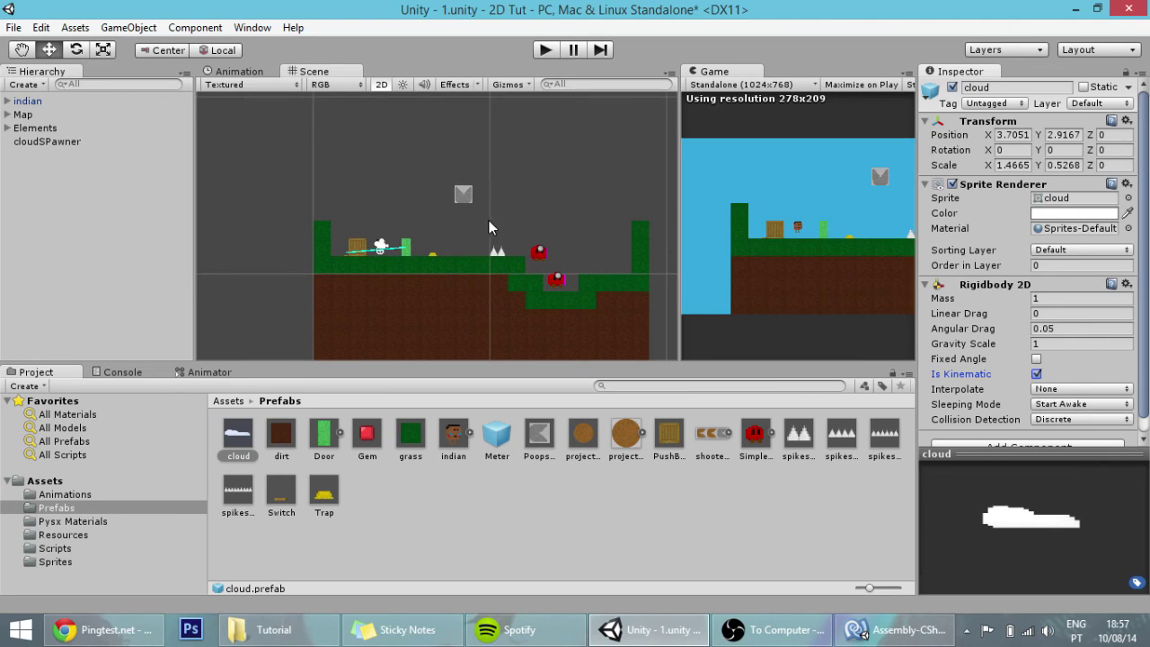
Step: Assign the cloud prefab to the Cloud field of the Cloud Spawner script on the cloudSPawner object
left_click(45, 143)
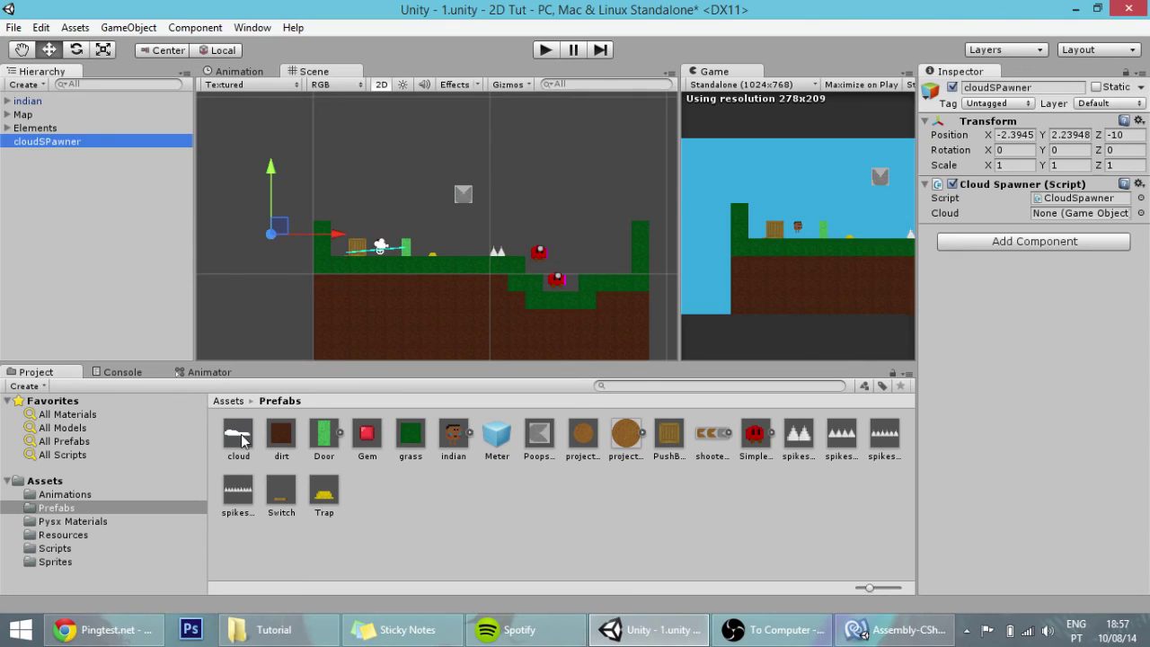
left_click_drag(239, 434, 1060, 213)
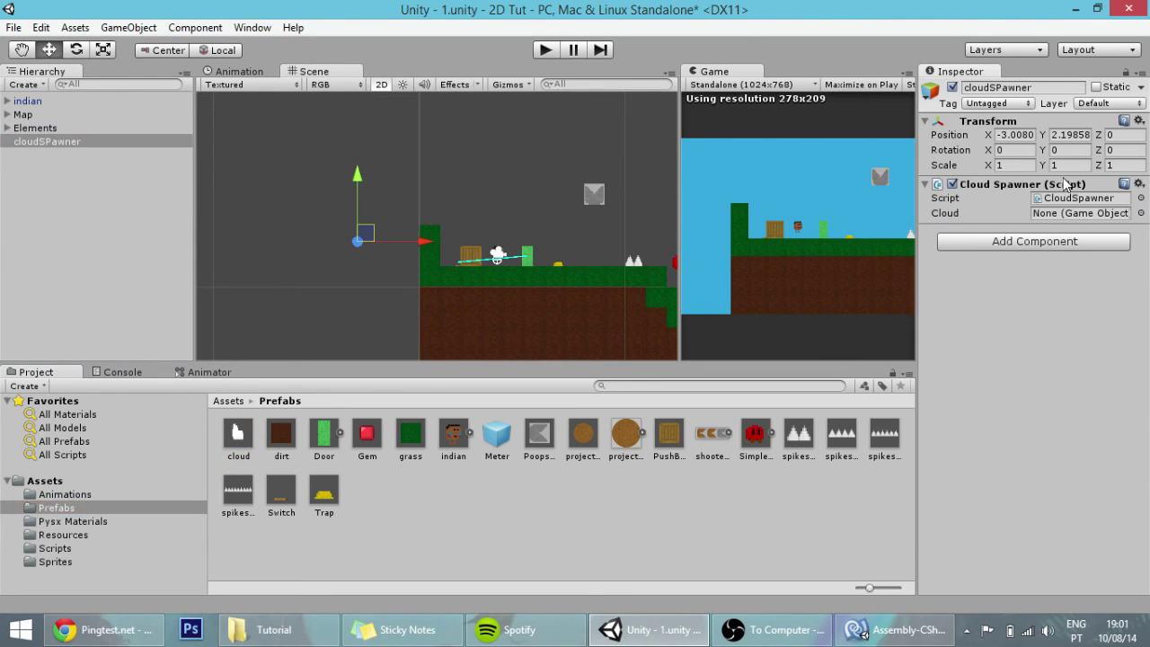
left_click_drag(1064, 178, 1078, 212)
left_click(1117, 134)
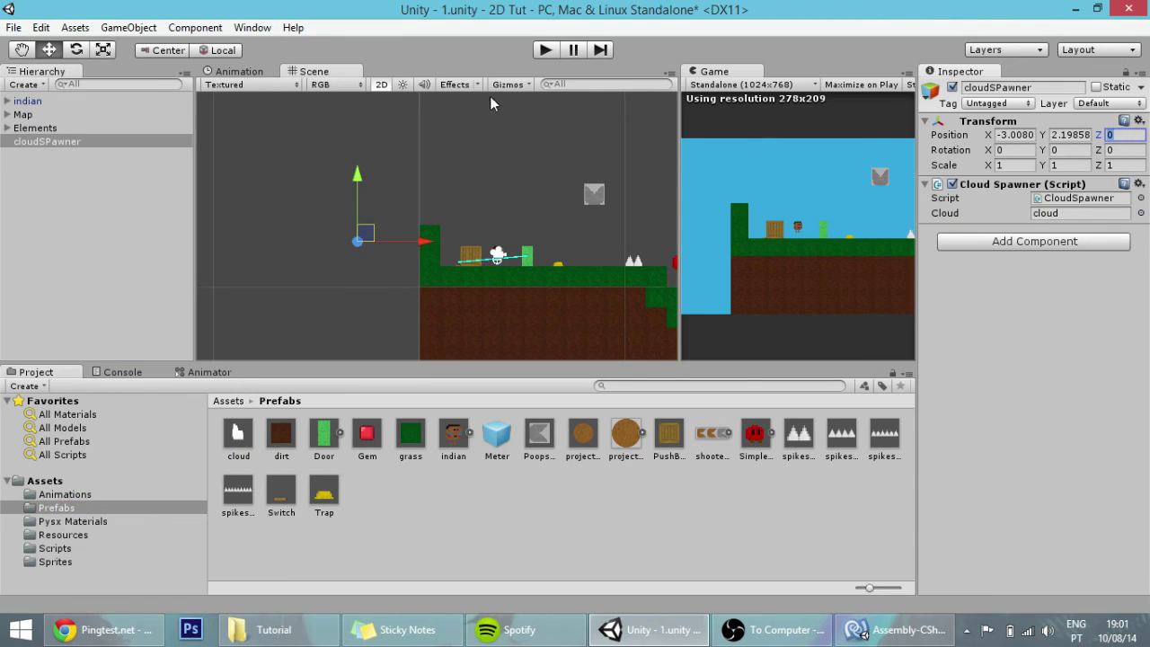
Step: Run the game and undock the Game view as an enlarged floating window
left_click(546, 50)
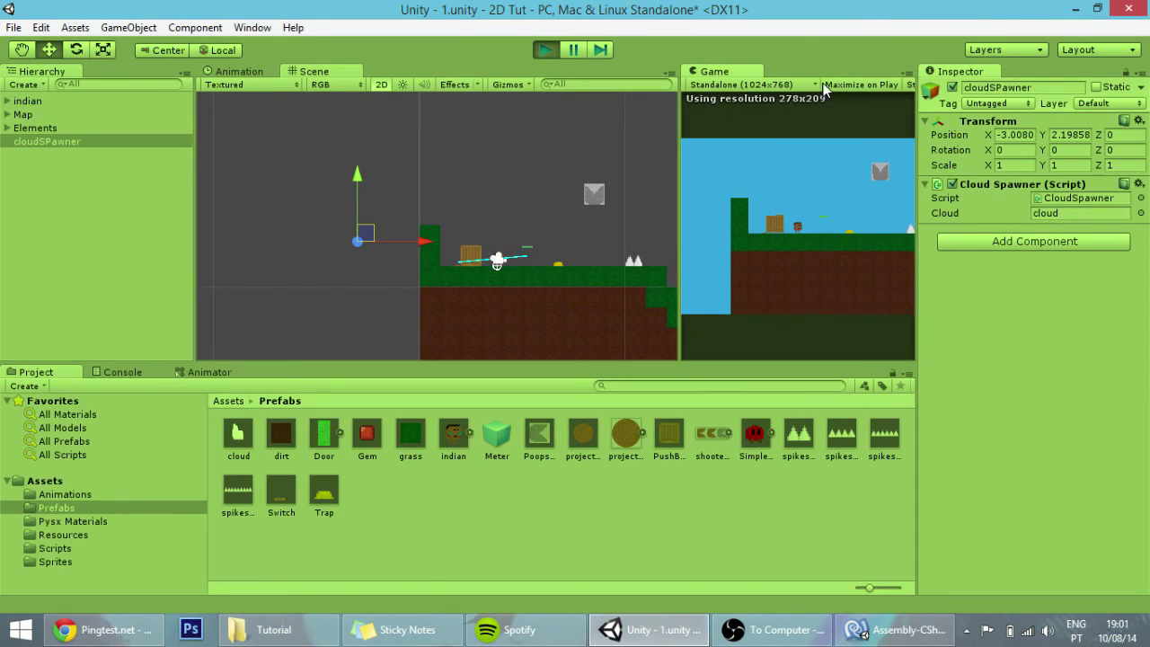
mouse_move(710, 71)
left_mouse_down()
mouse_move(668, 106)
mouse_move(435, 171)
left_mouse_up()
left_click_drag(561, 320, 922, 521)
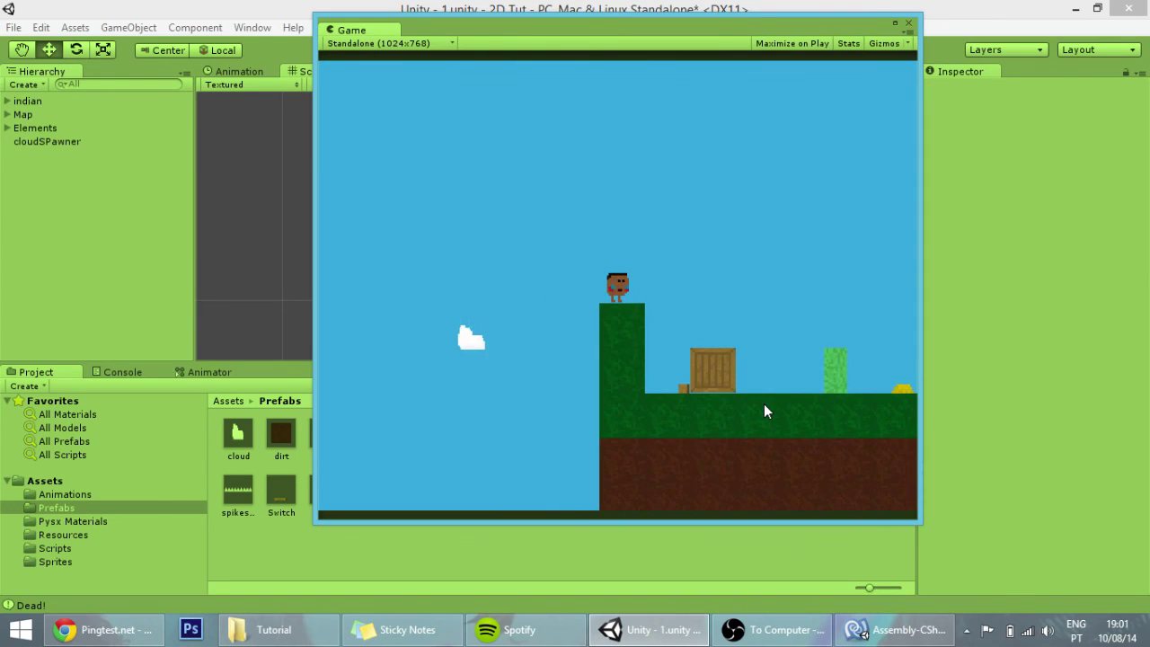
Step: Play-test the level by jumping and running the player past the crate and door while following the drifting cloud
key("space")
key("d")
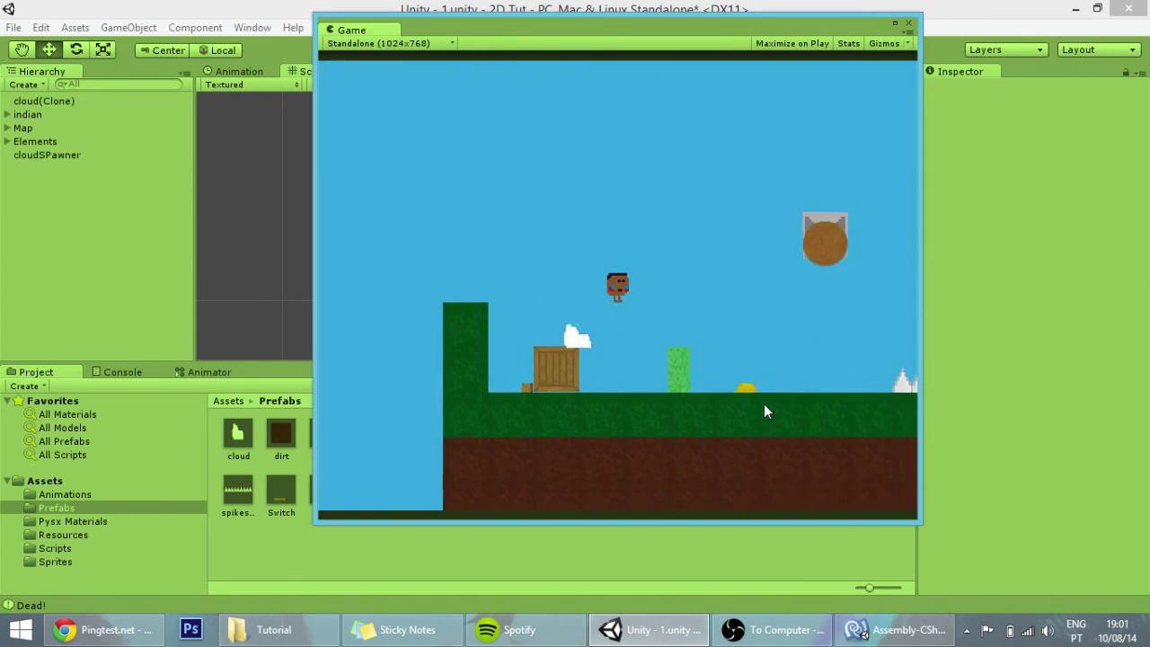
key("a")
key("d")
key("d")
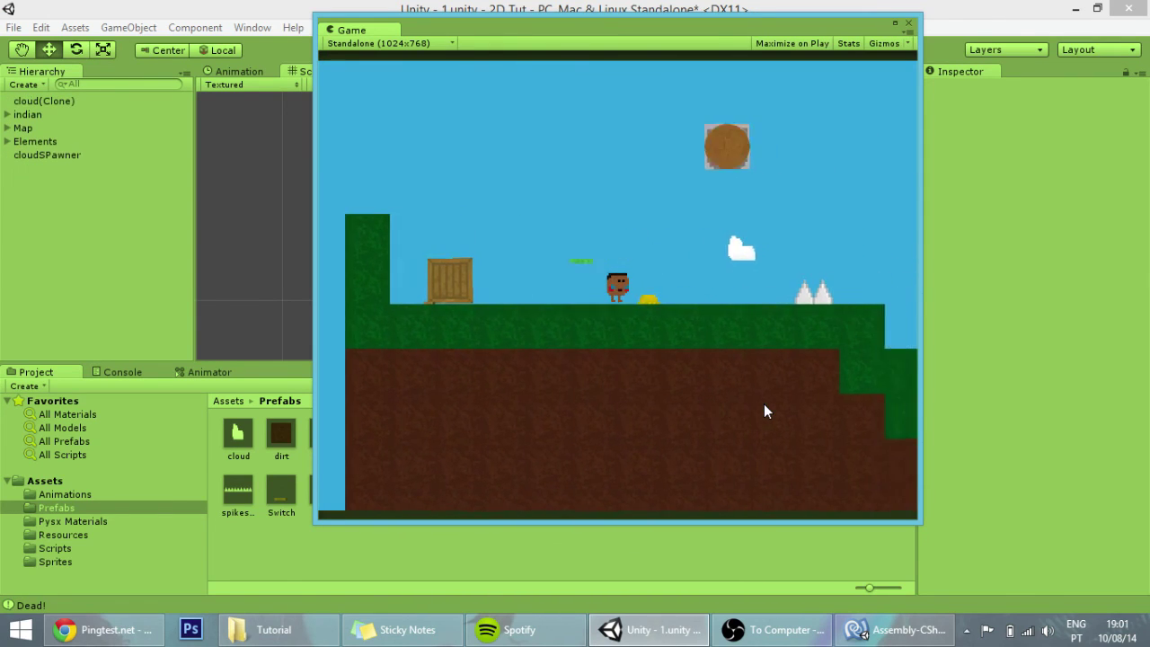
key("a")
key("d")
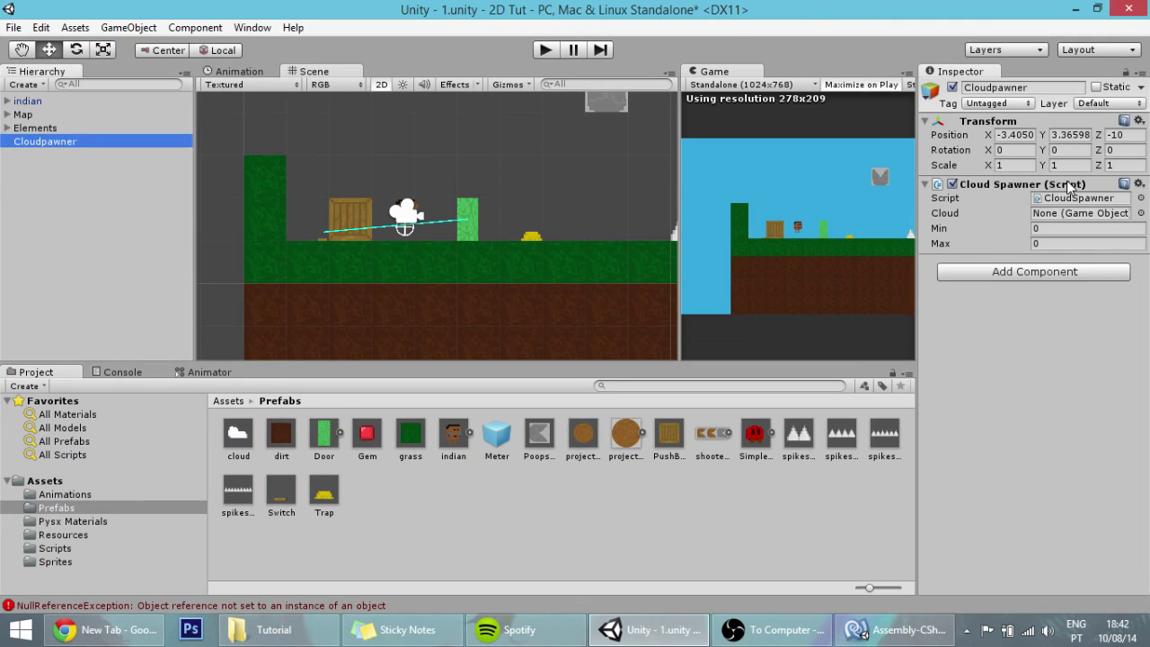
Step: Assign the cloud prefab to the Cloudpawner object's Cloud Spawner script and set Min to 1 and Max to 5.03
left_click_drag(239, 435, 1066, 221)
left_click(1048, 232)
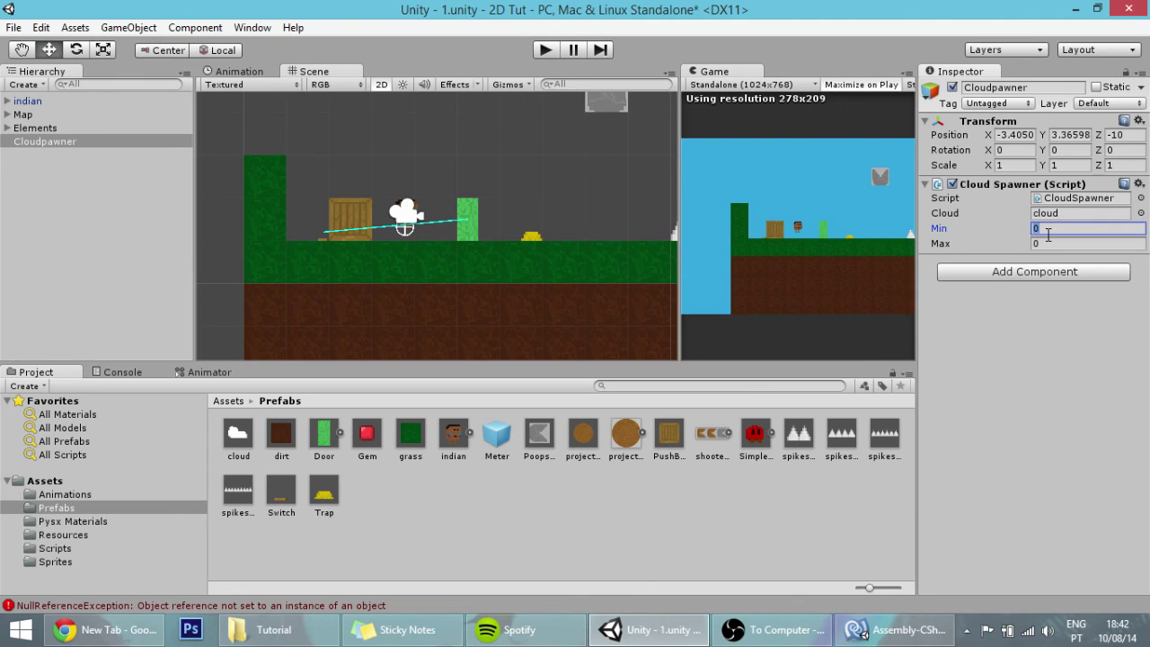
type("1")
left_click(1055, 241)
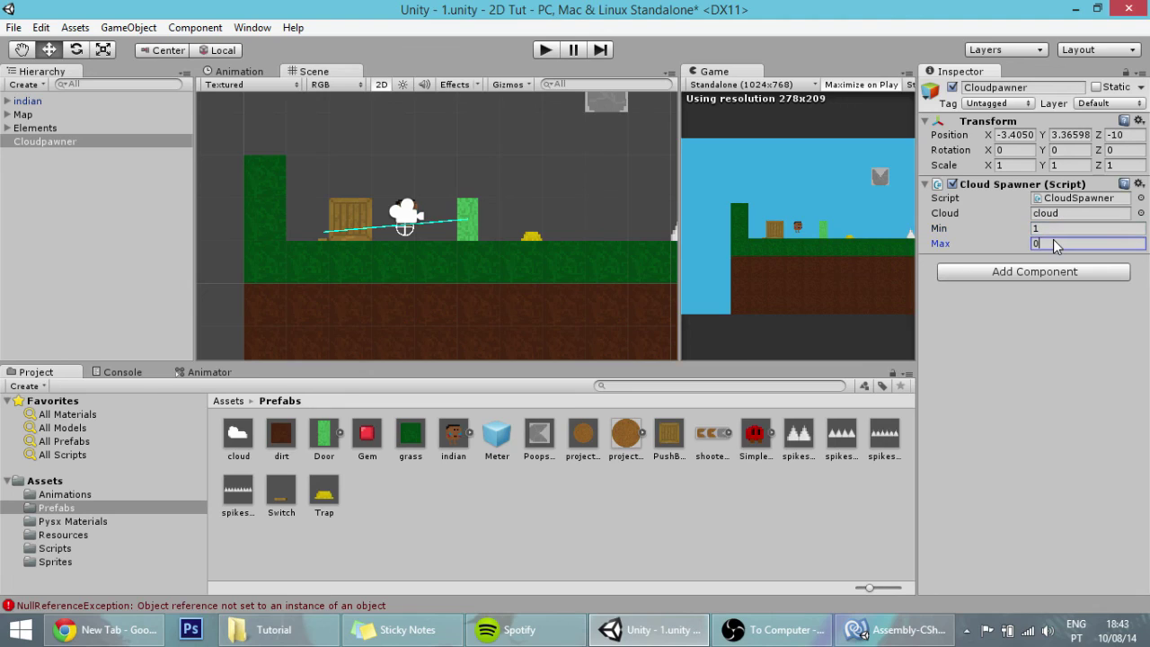
left_click_drag(972, 241, 1115, 242)
Step: Test-run the game briefly, stop it, and turn off Maximize on Play for the Game view
left_click(544, 50)
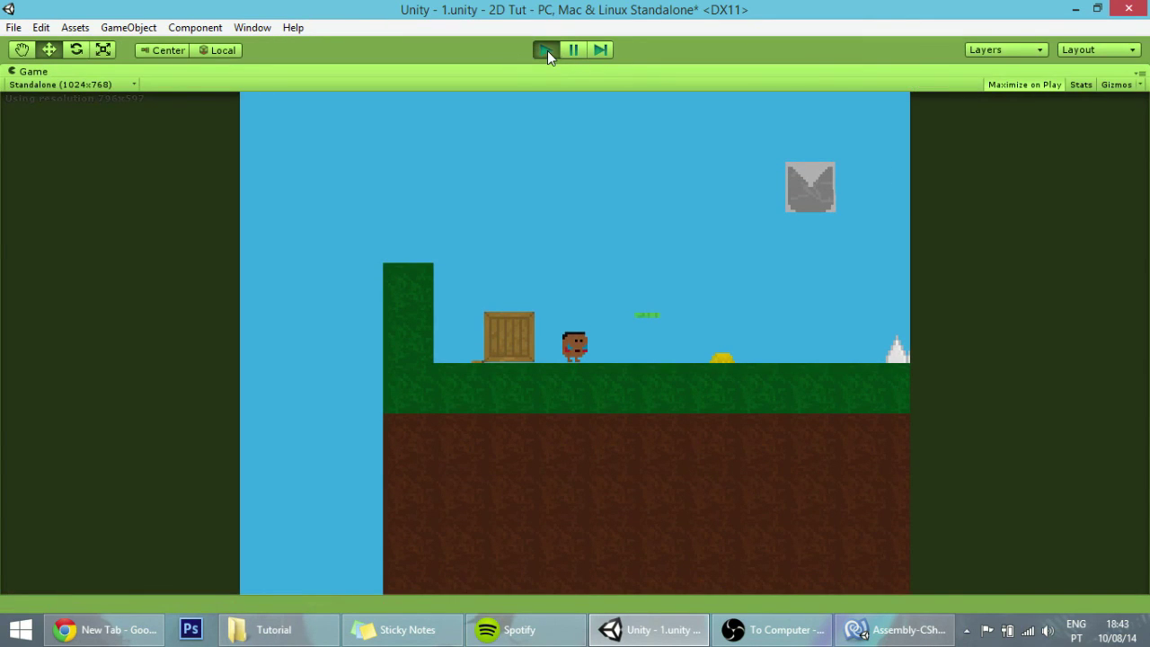
left_click(545, 50)
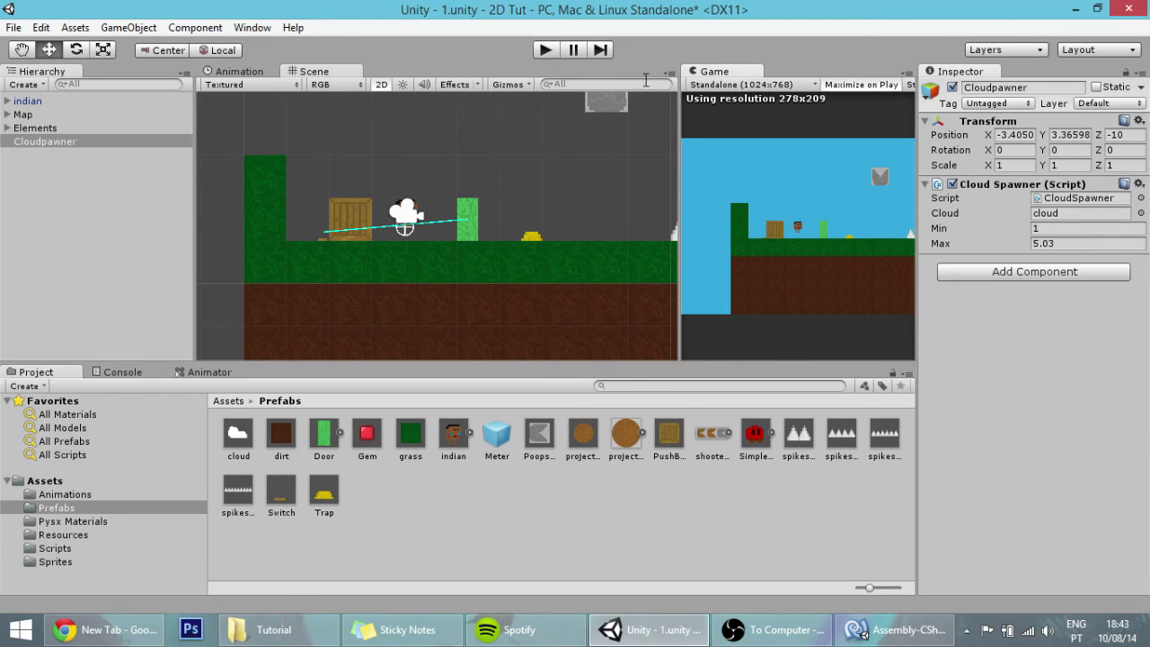
left_click(830, 87)
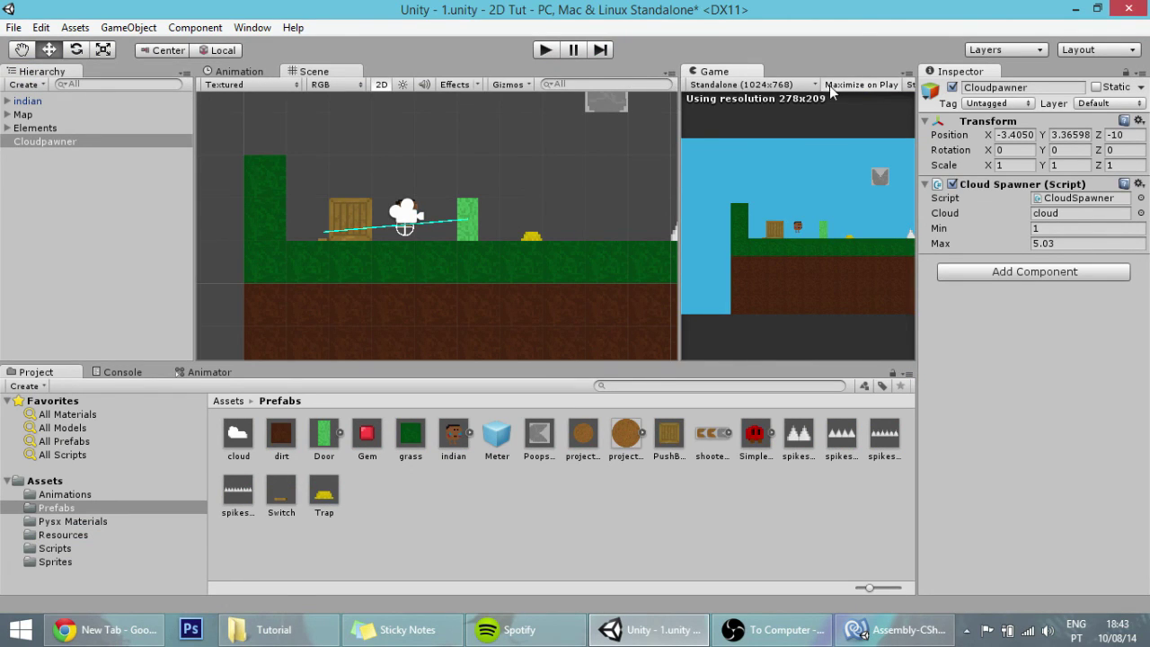
Step: Run the game, inspect the scale of both spawned cloud clones near the spawner in the scene, and stop it
left_click(545, 50)
scroll(288, 180, "down", 5)
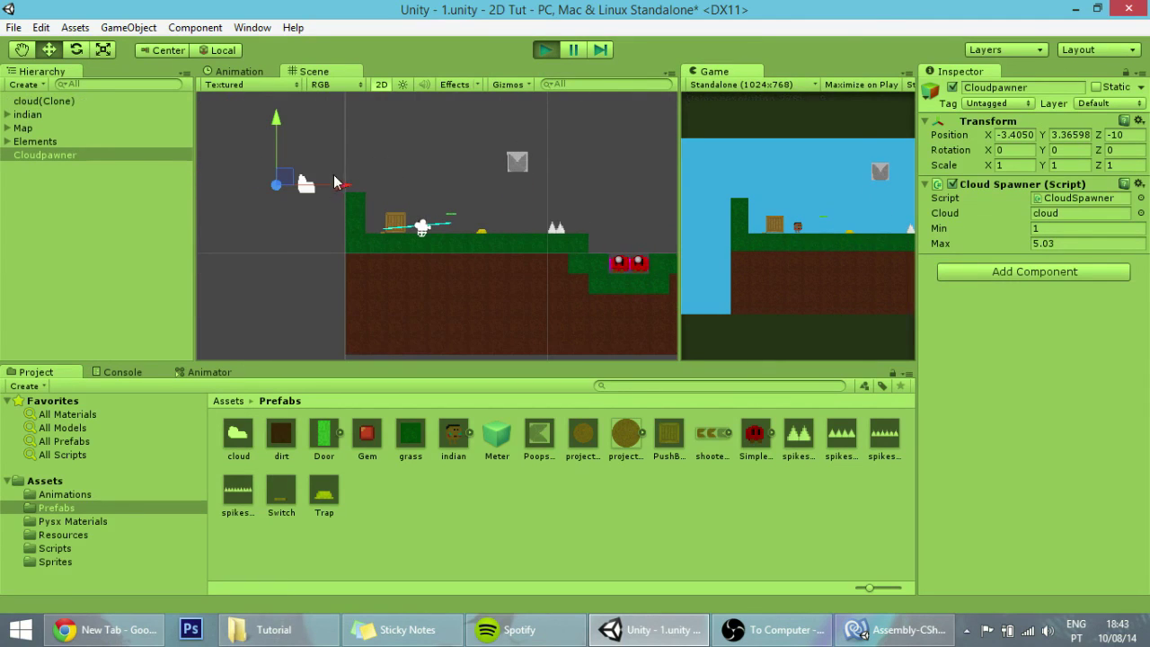
left_click(309, 190)
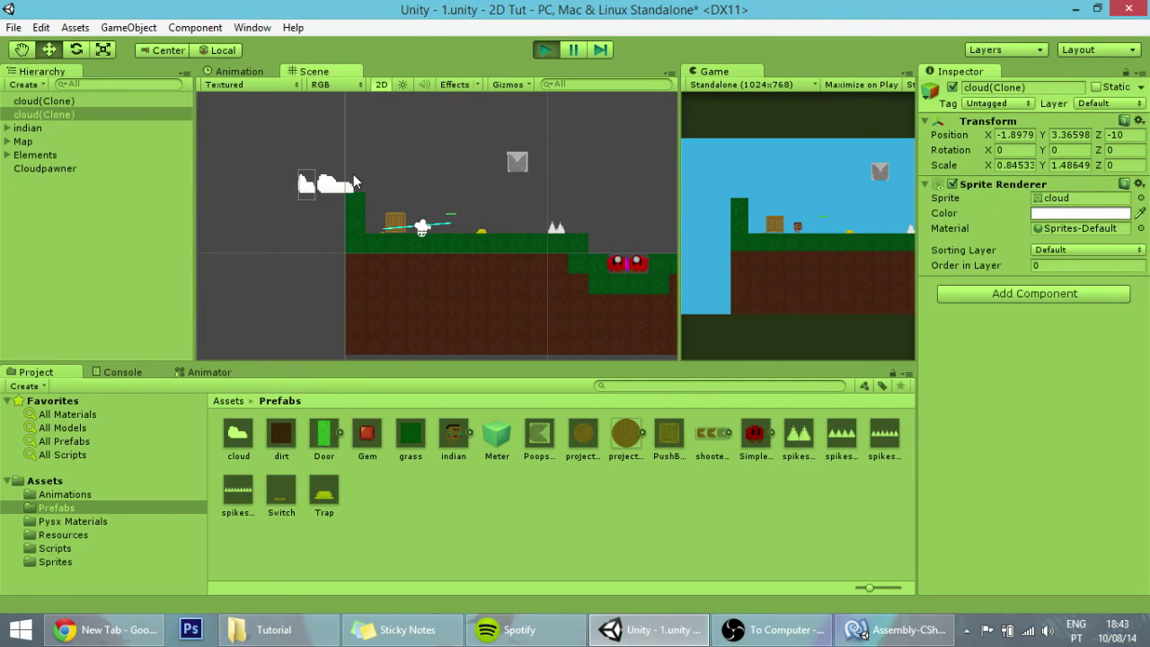
left_click(339, 187)
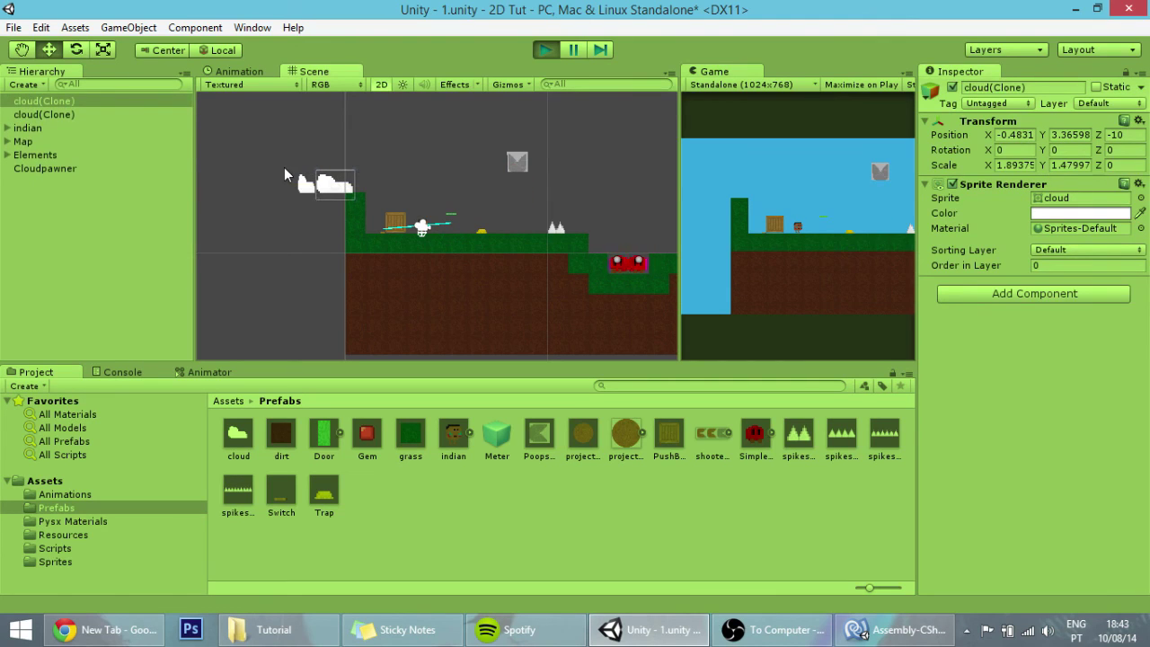
left_click(548, 50)
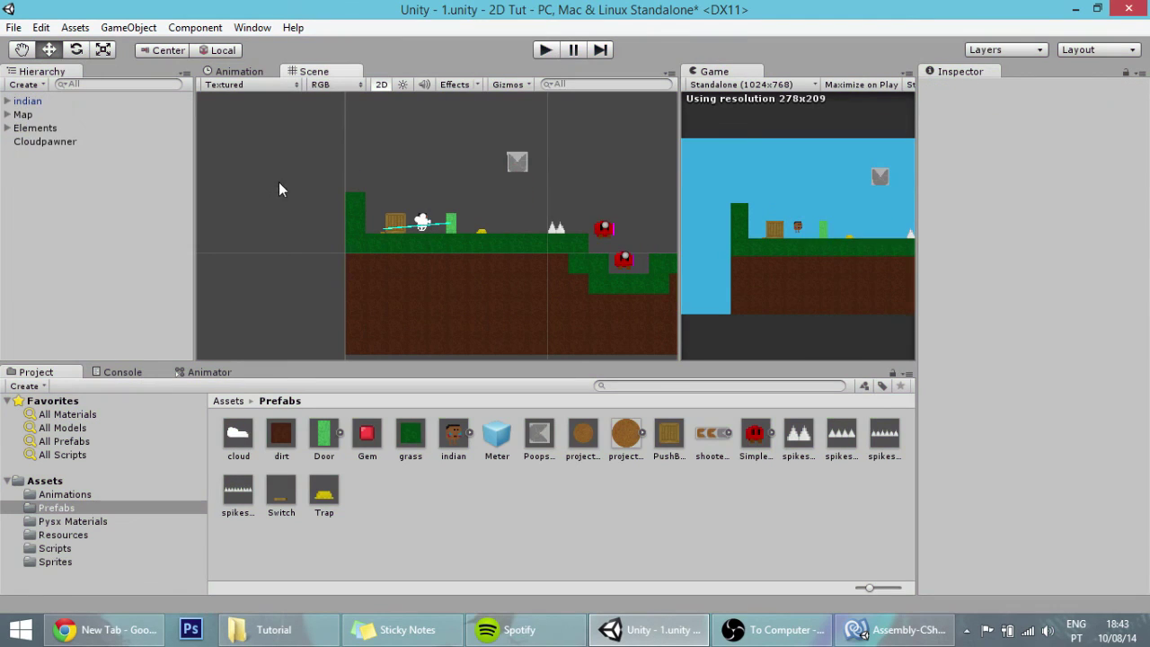